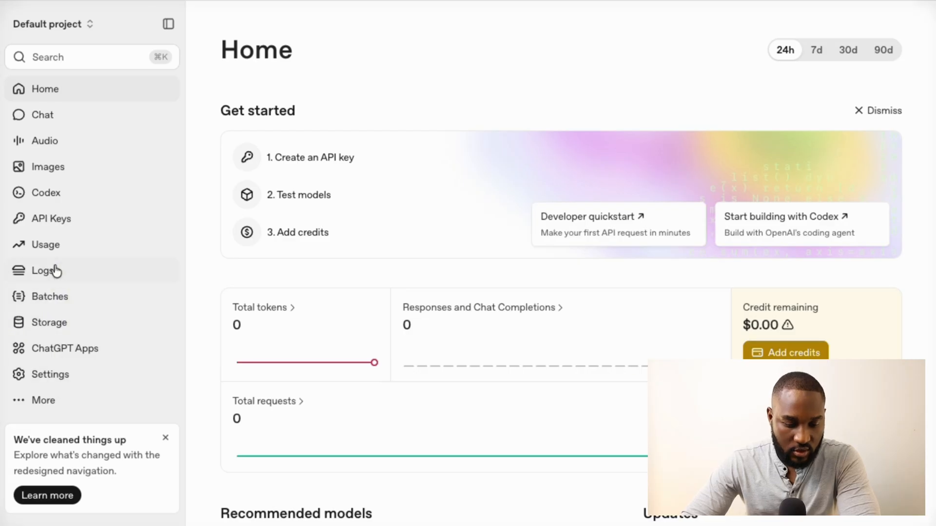
Go to the API keys page of the Default project, which has no keys yet
left_click(63, 217)
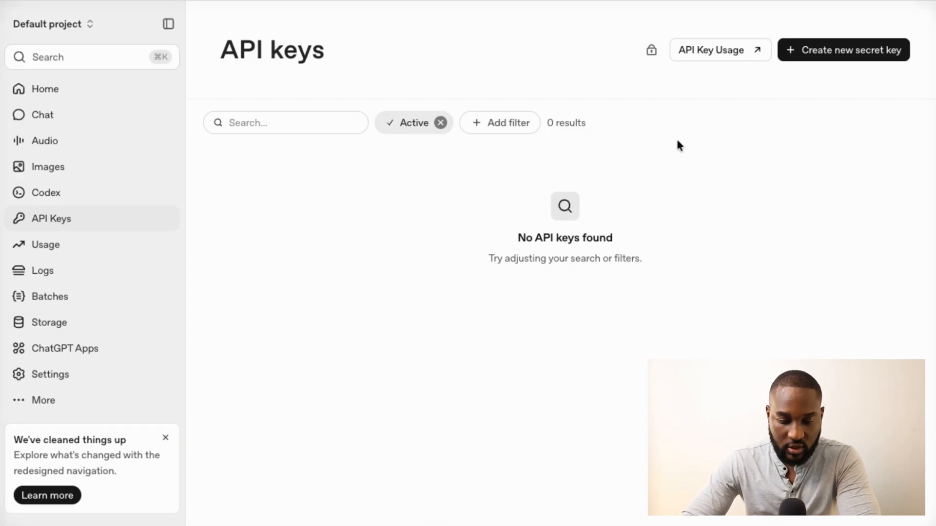
Start a new secret key named 'Clad Project' and view its project choices
left_click(835, 51)
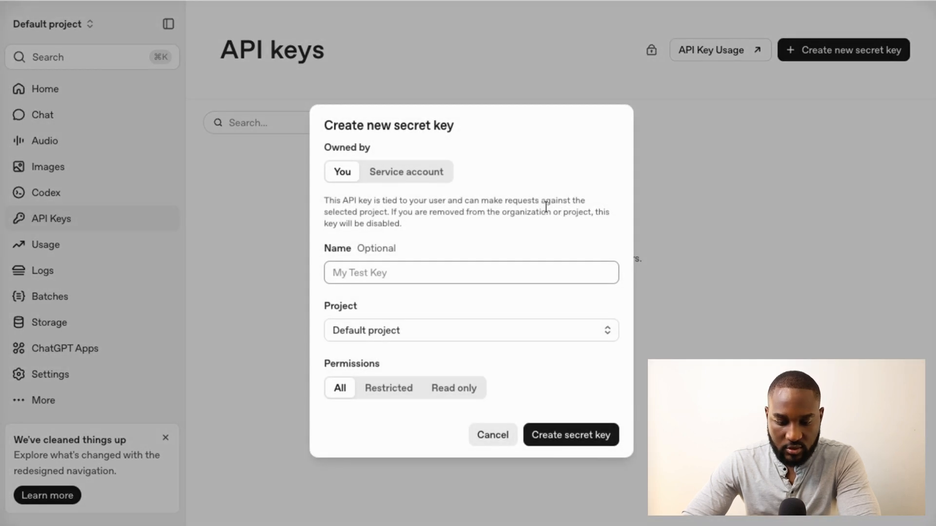
left_click(355, 273)
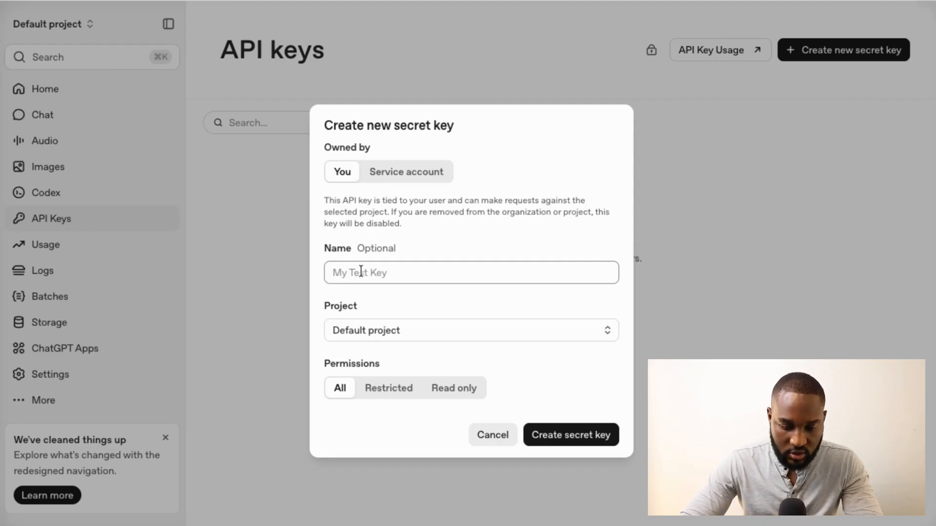
key("Caps_Lock")
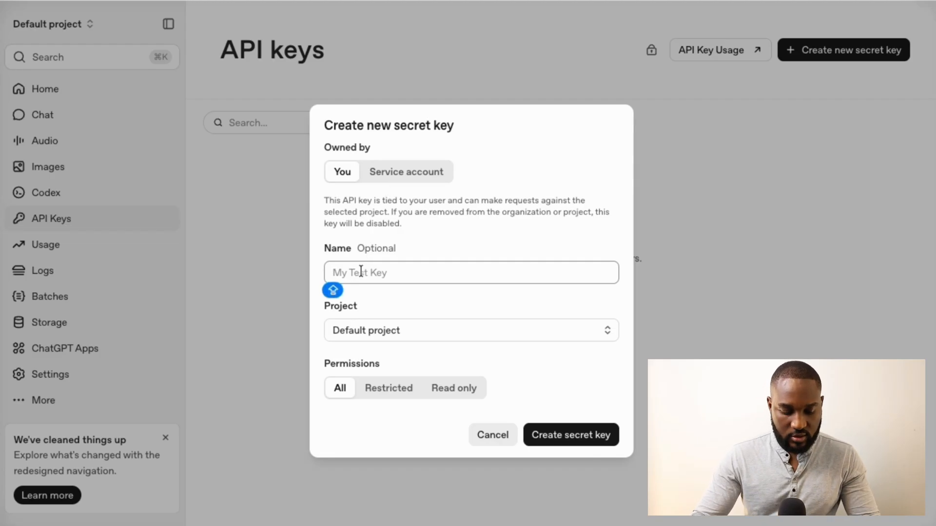
type("My first")
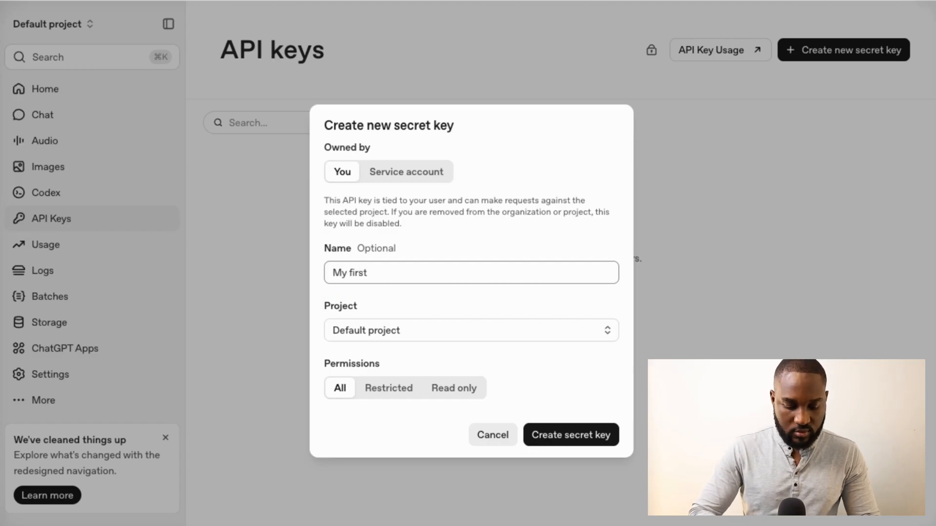
key("super+a")
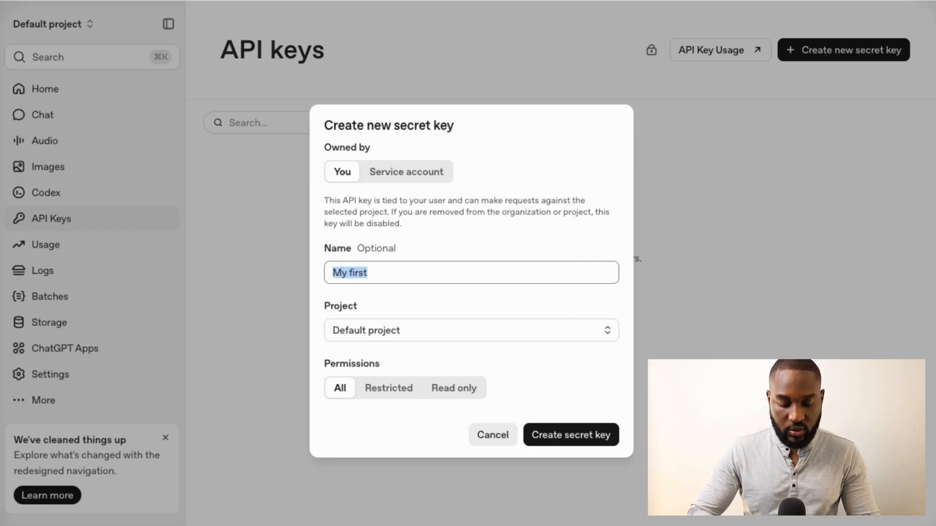
key("Caps_Lock")
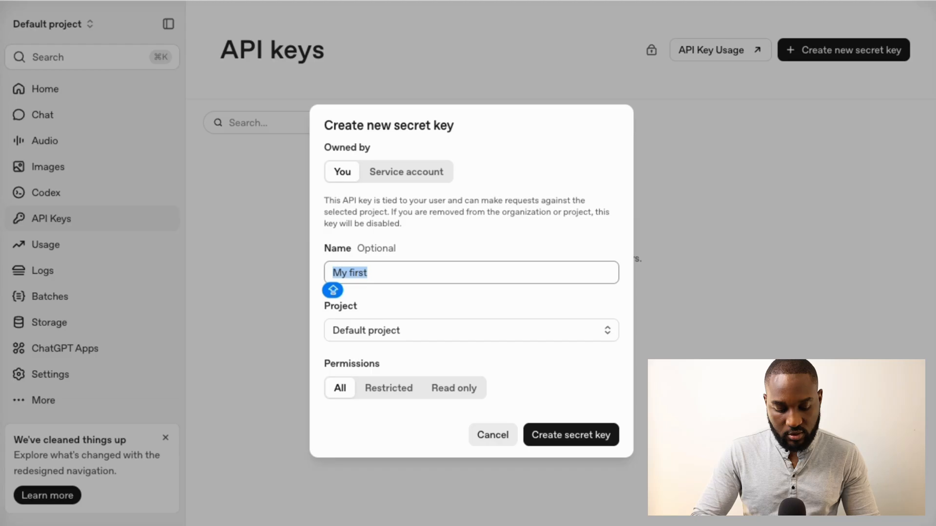
type("Cl")
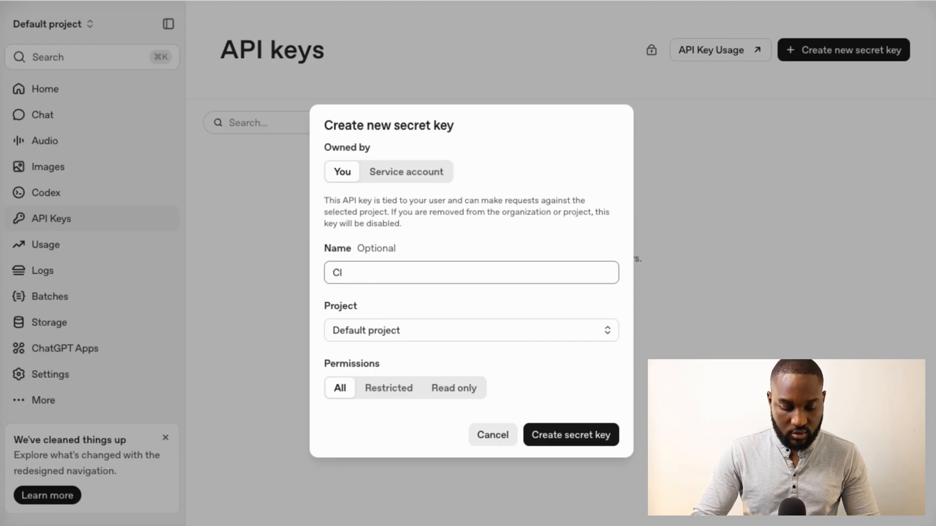
type("ad")
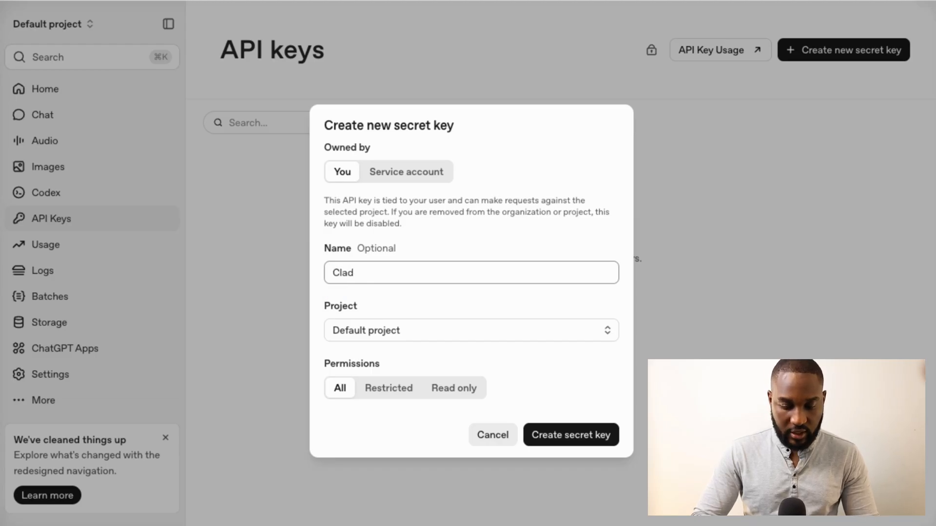
type(" Project")
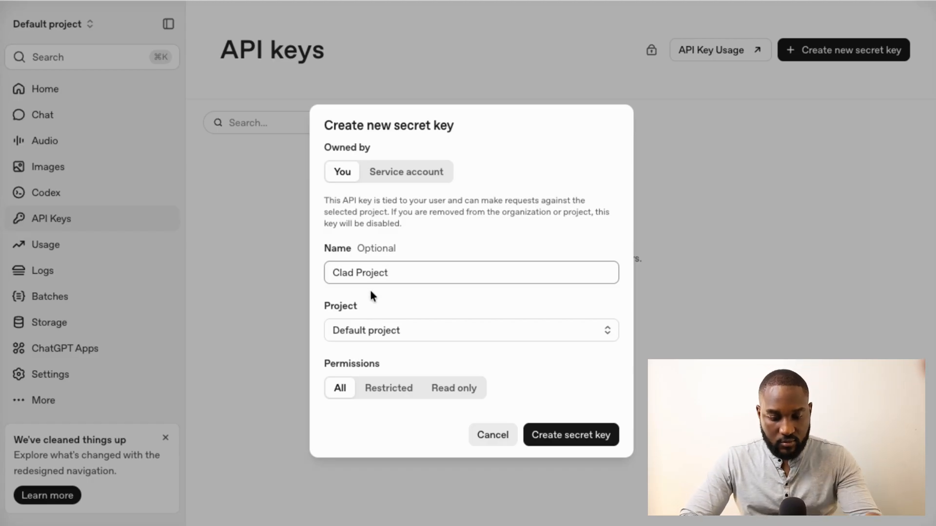
left_click(360, 329)
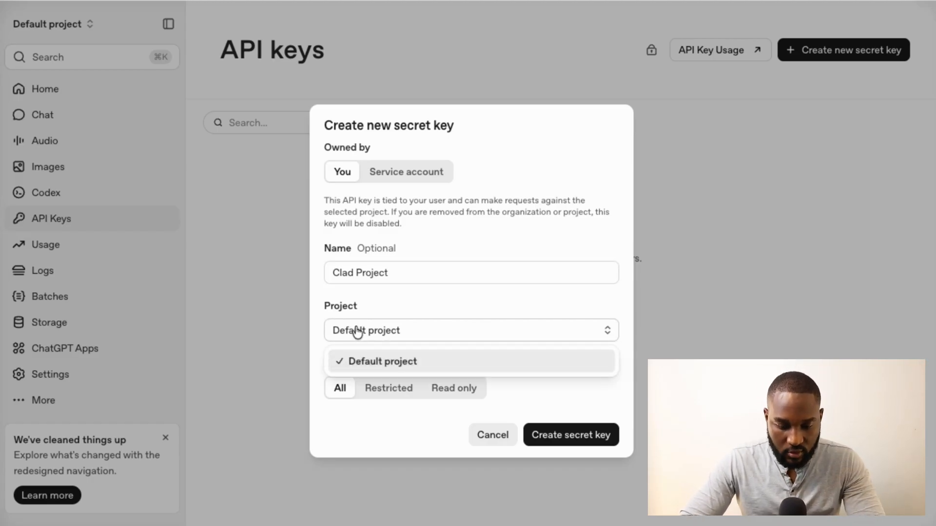
After previewing Restricted, Read only and Service account, generate the key owned by You with All permissions
left_click(378, 292)
left_click(390, 389)
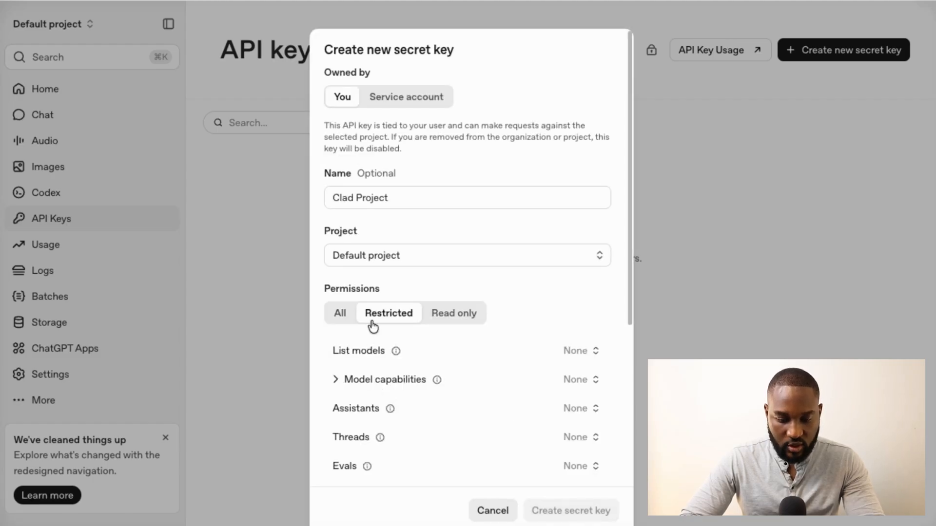
left_click(449, 315)
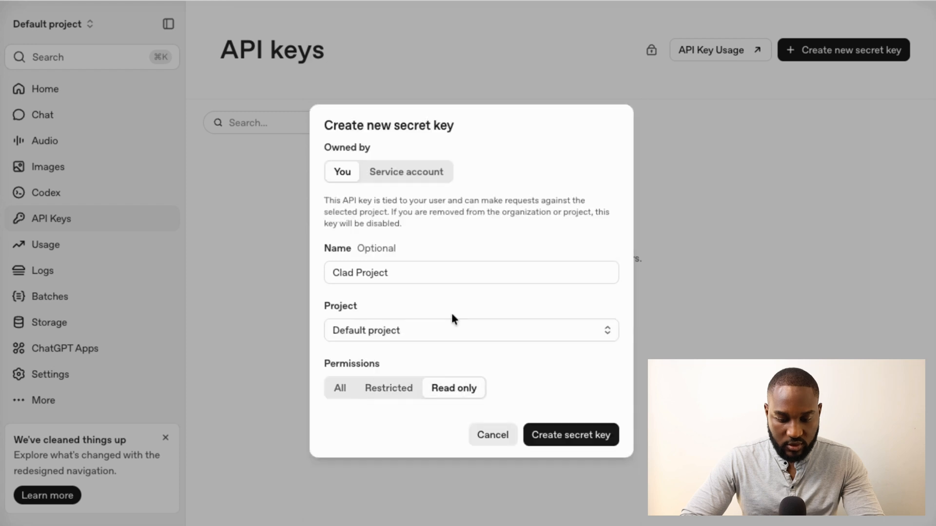
left_click(342, 387)
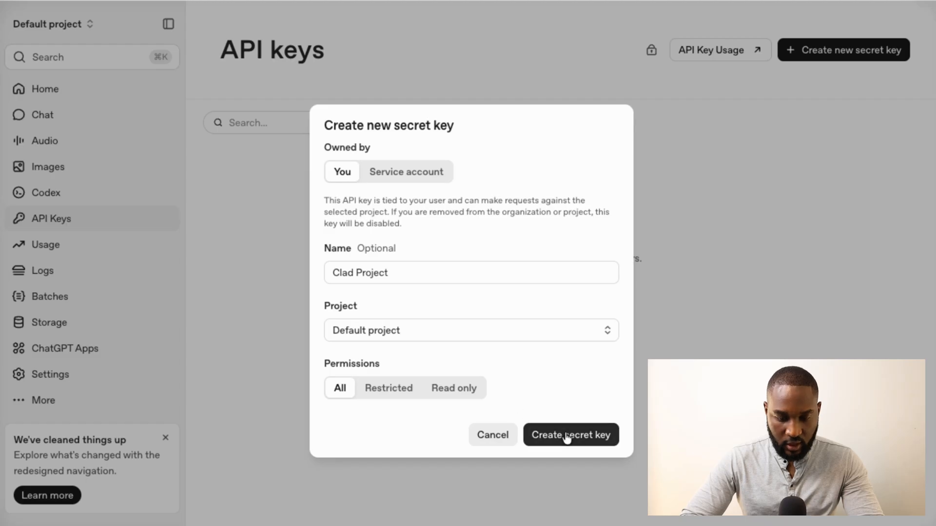
left_click(404, 175)
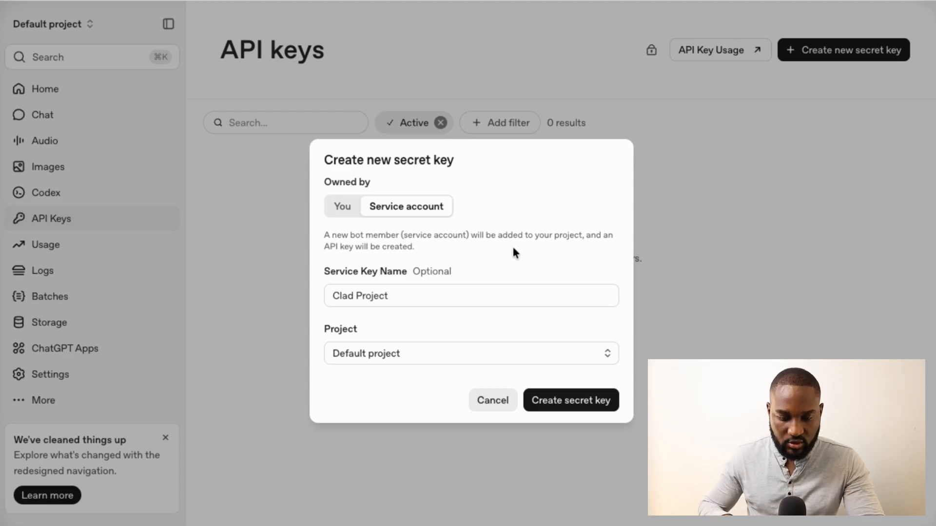
left_click(345, 209)
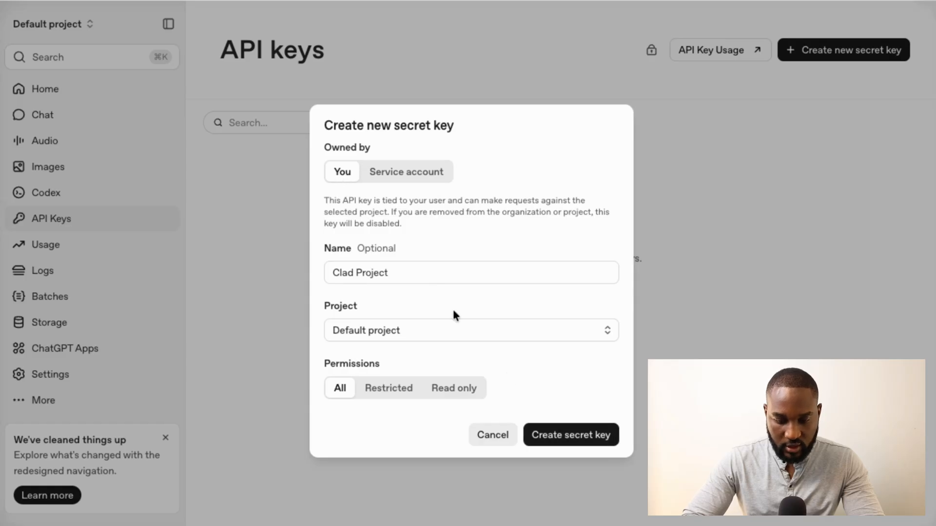
left_click(566, 441)
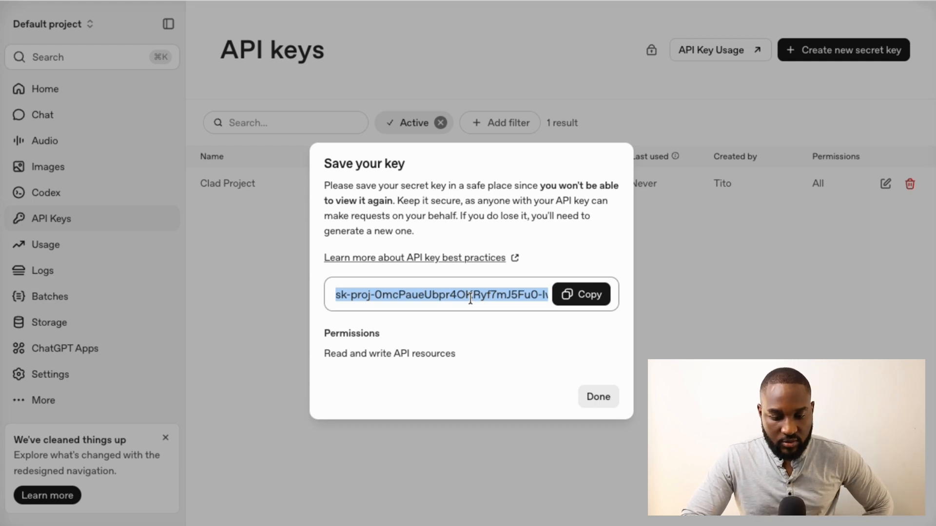
Copy the generated Clad Project secret key to the clipboard
left_click(566, 298)
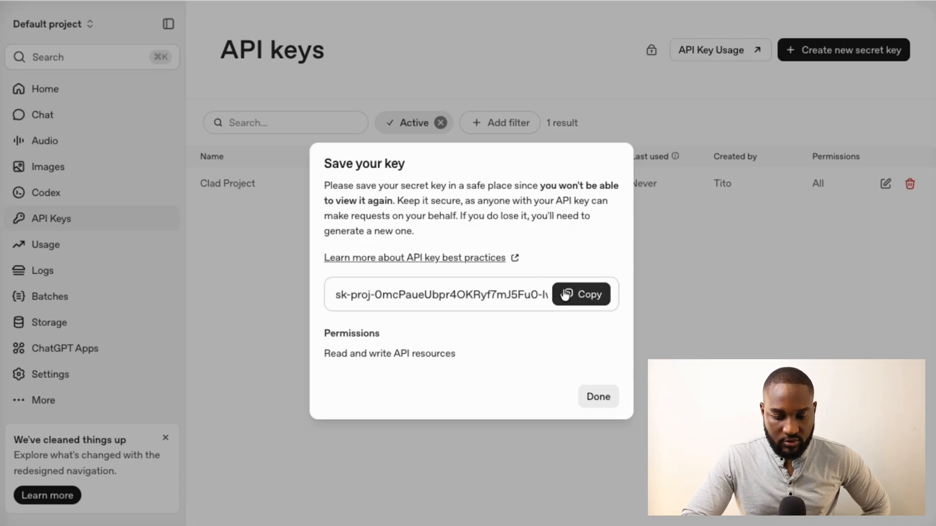
left_click(579, 298)
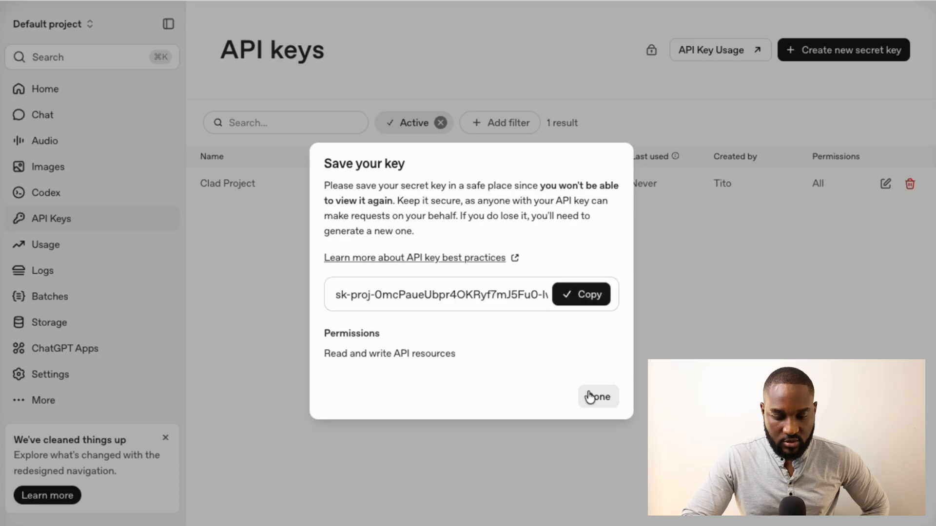
Dismiss the Save your key notice so Clad Project appears as an active key
left_click(598, 397)
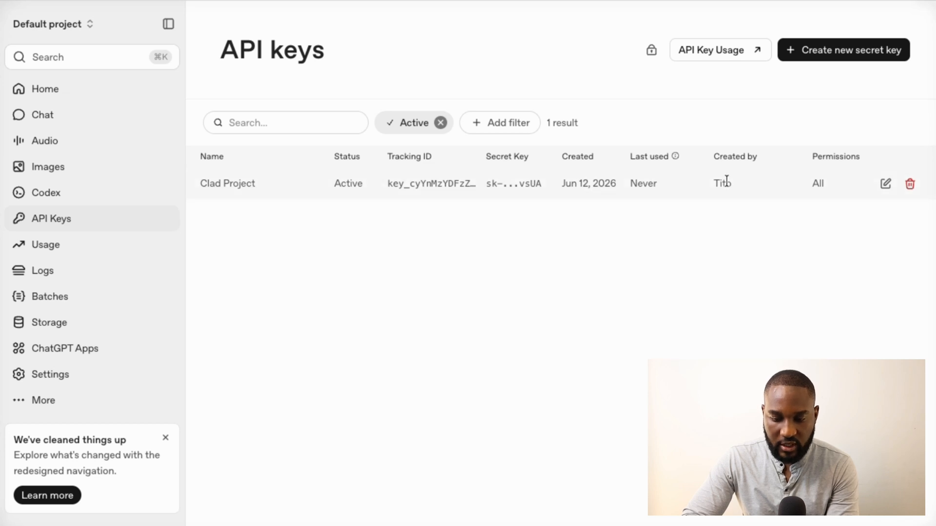
left_click_drag(737, 183, 720, 183)
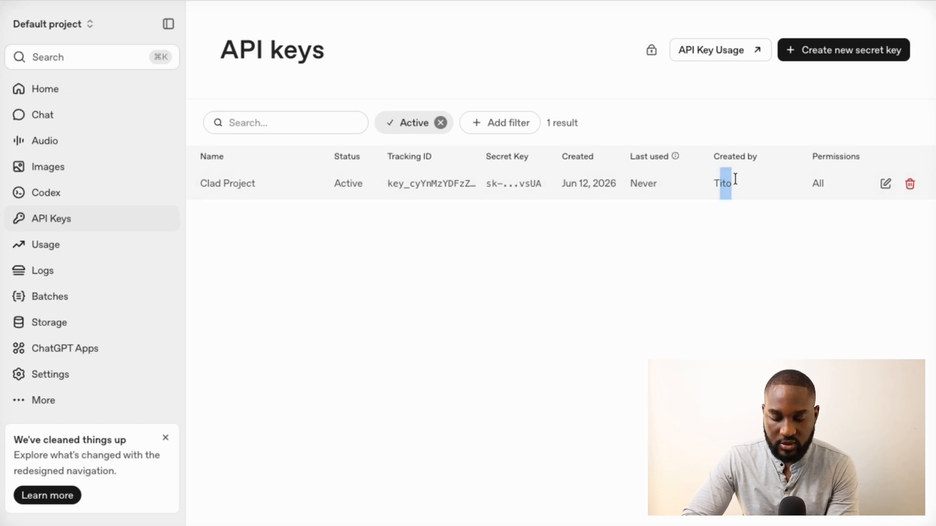
Edit the Clad Project key and save its permissions as Read only
left_click(886, 185)
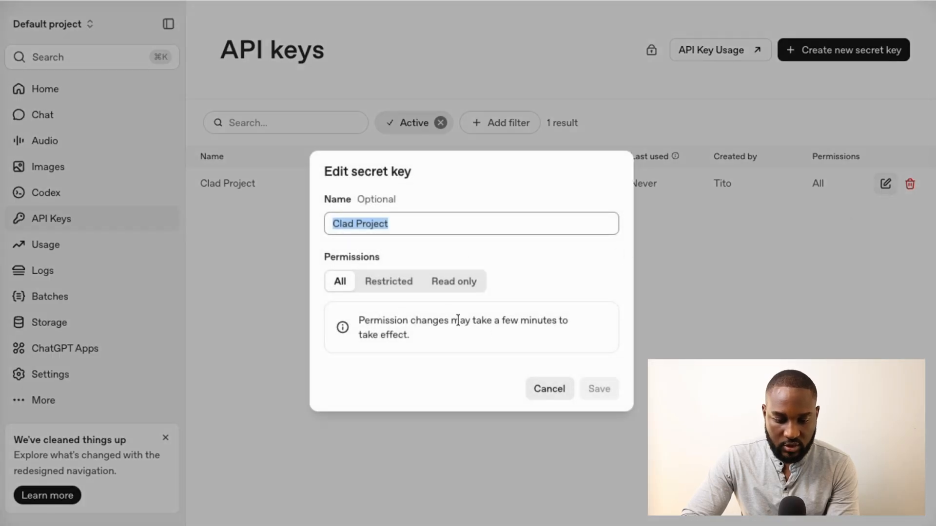
left_click(388, 283)
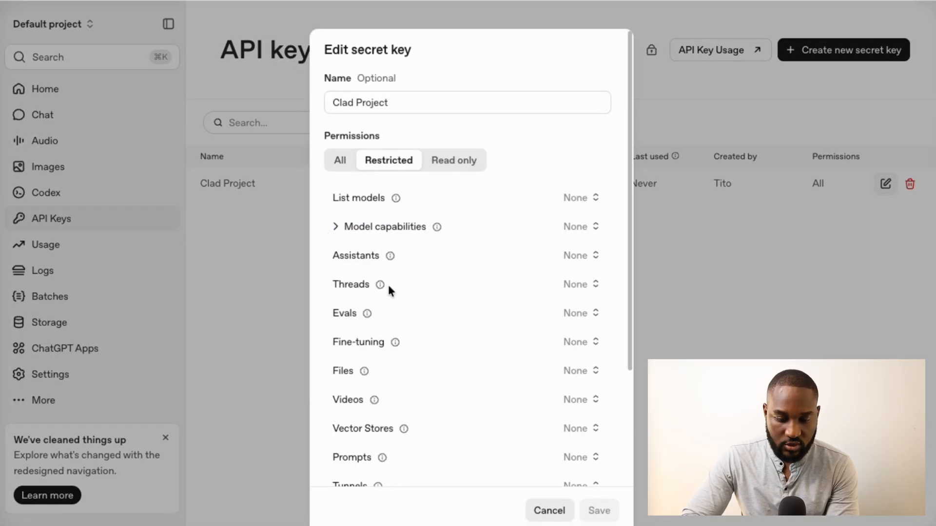
left_click(443, 166)
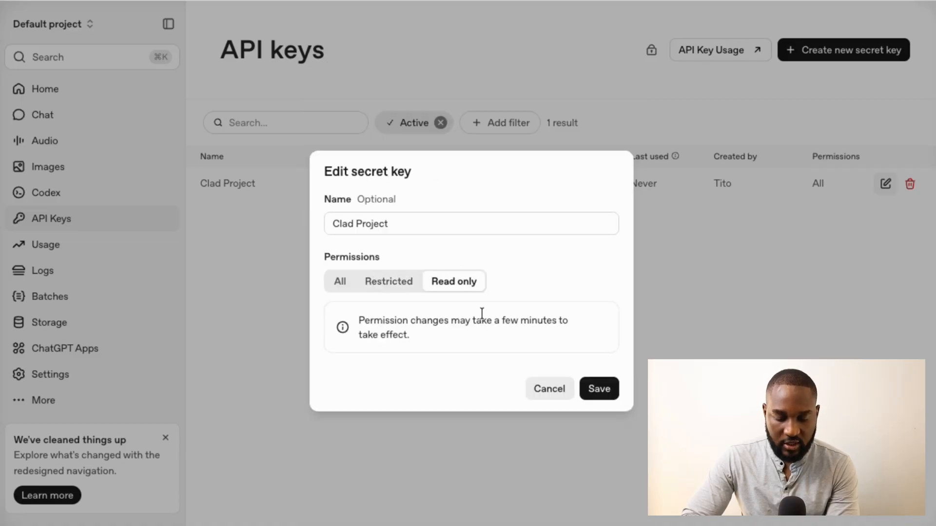
left_click(605, 391)
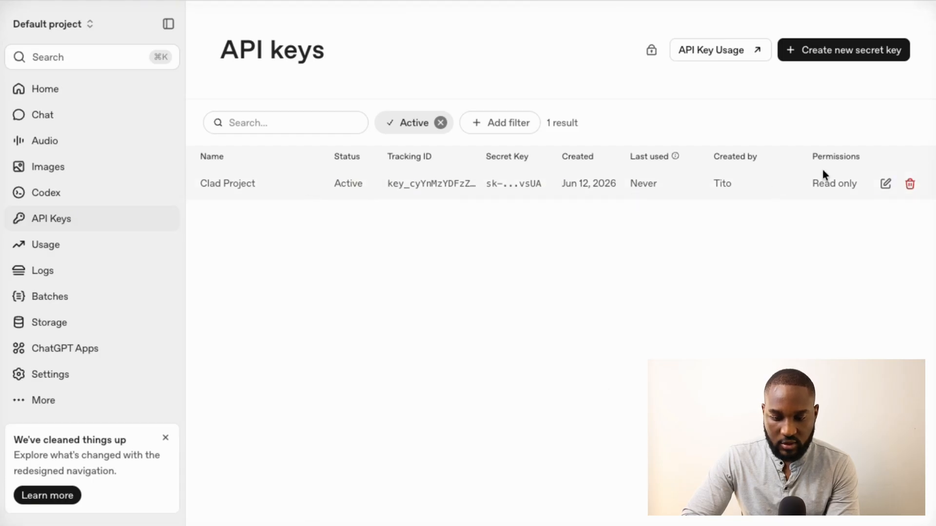
left_click_drag(856, 184, 812, 185)
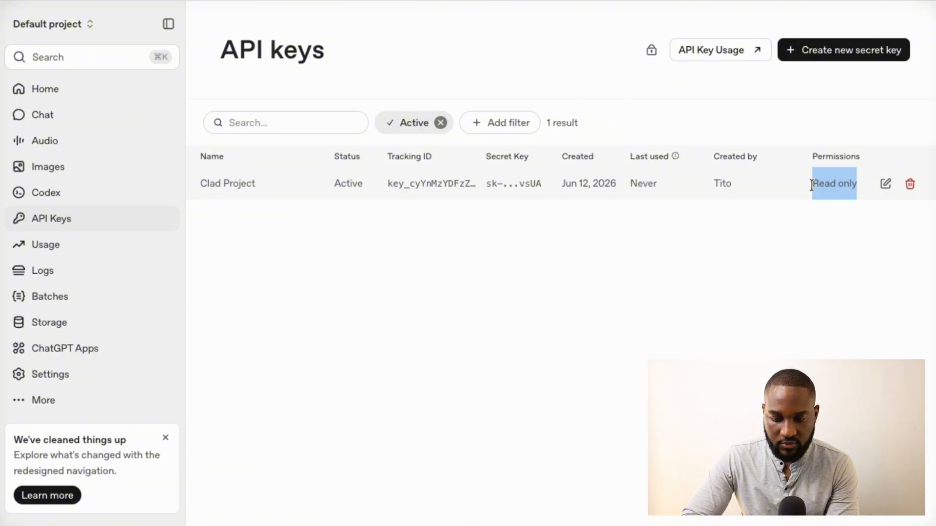
left_click(747, 239)
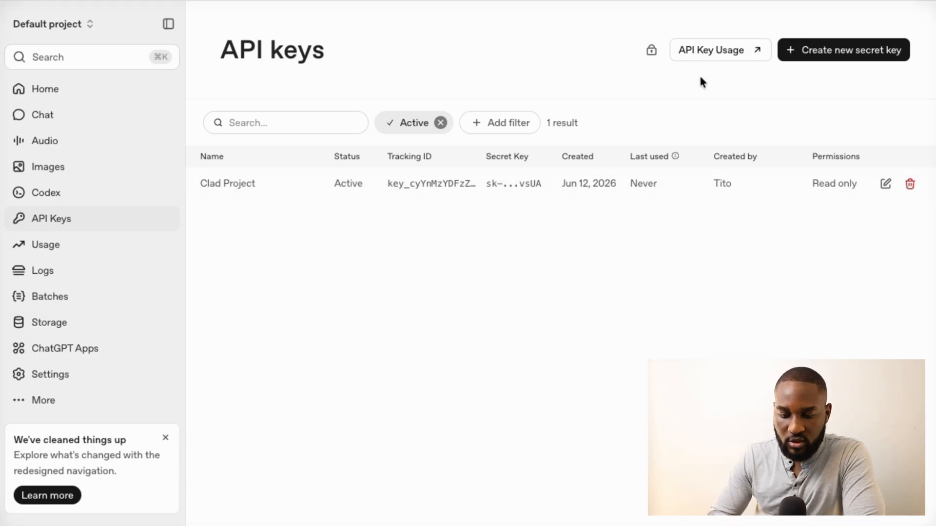
Open the Usage page and look over Total Spend, June spend and the spend categories
left_click(708, 50)
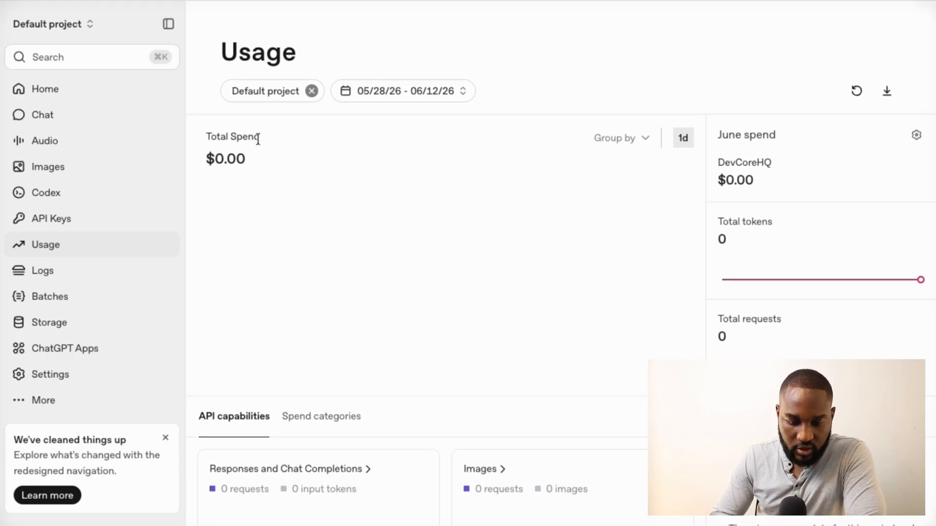
left_click_drag(258, 137, 205, 137)
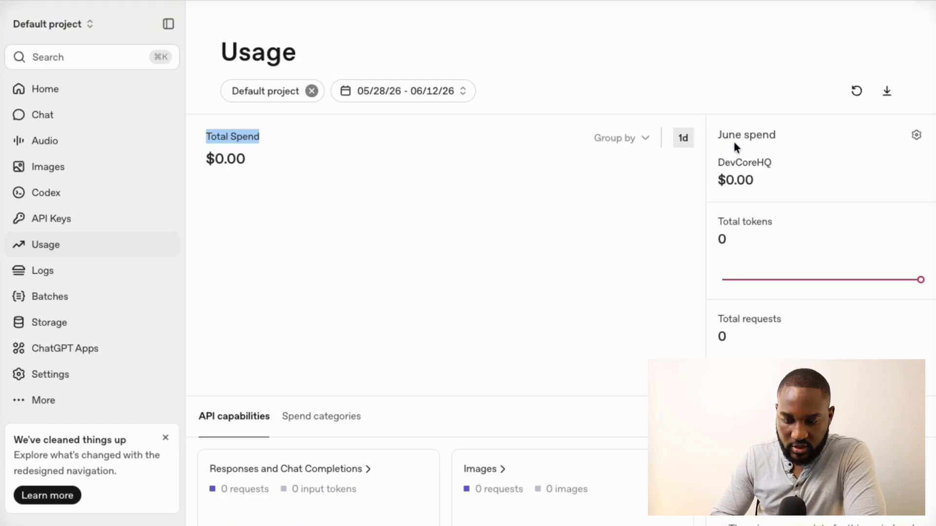
left_click_drag(718, 135, 756, 135)
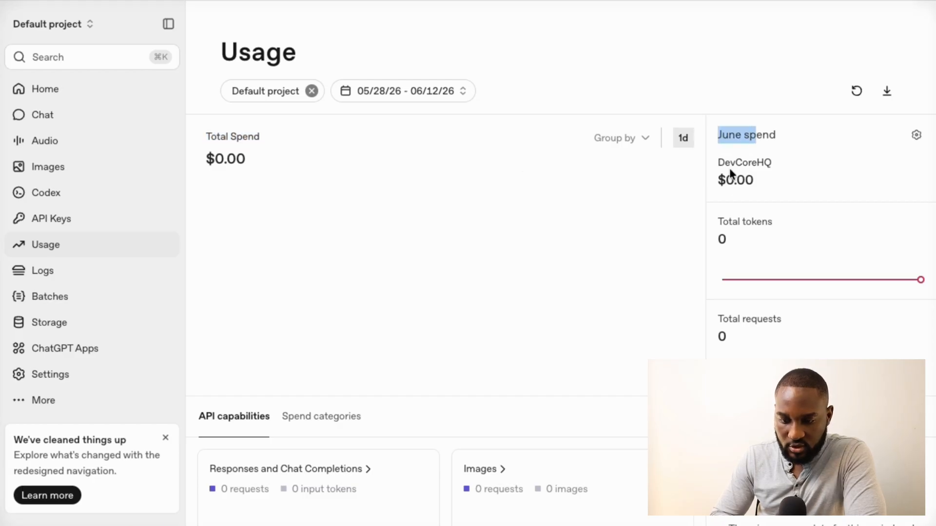
scroll(727, 248, "down", 1)
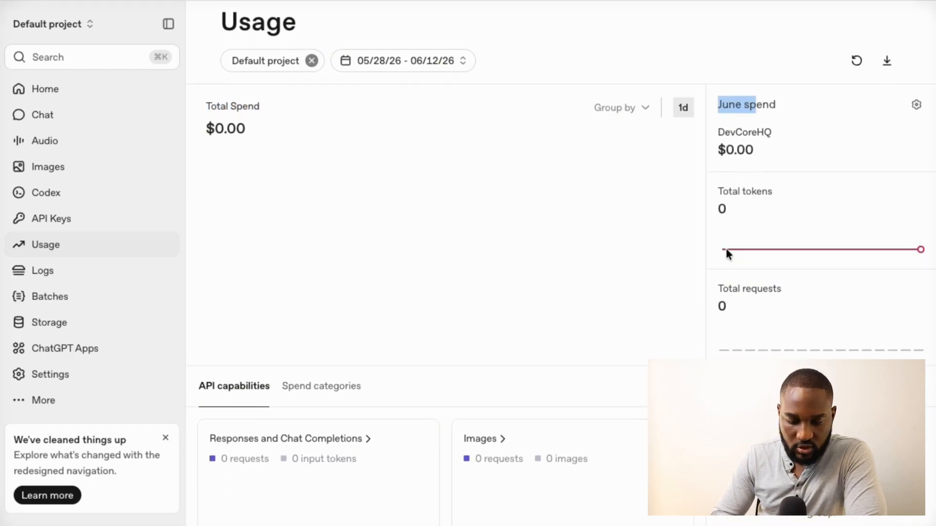
left_click(727, 179)
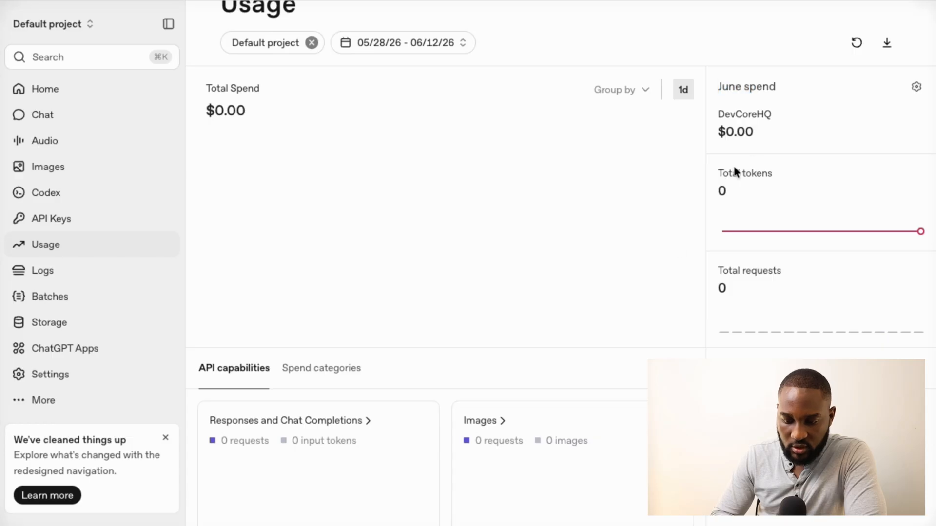
scroll(678, 329, "down", 4)
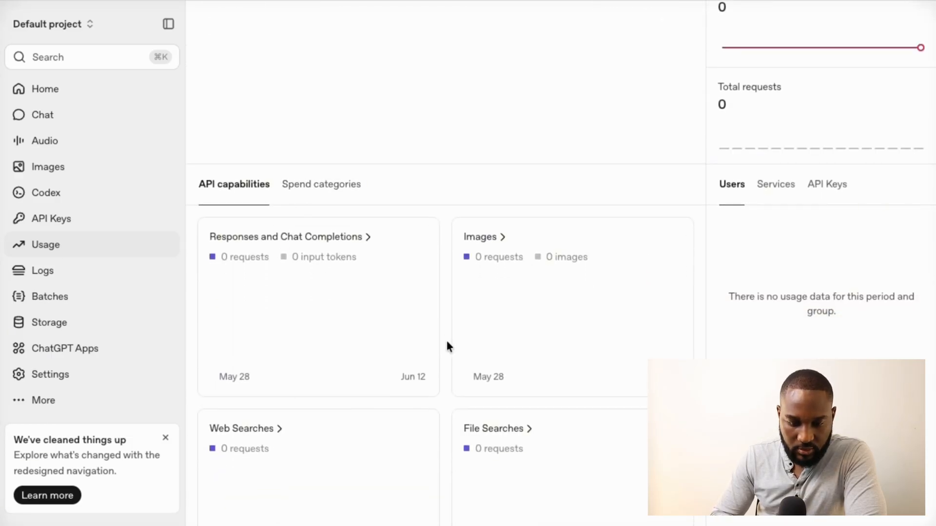
left_click(309, 186)
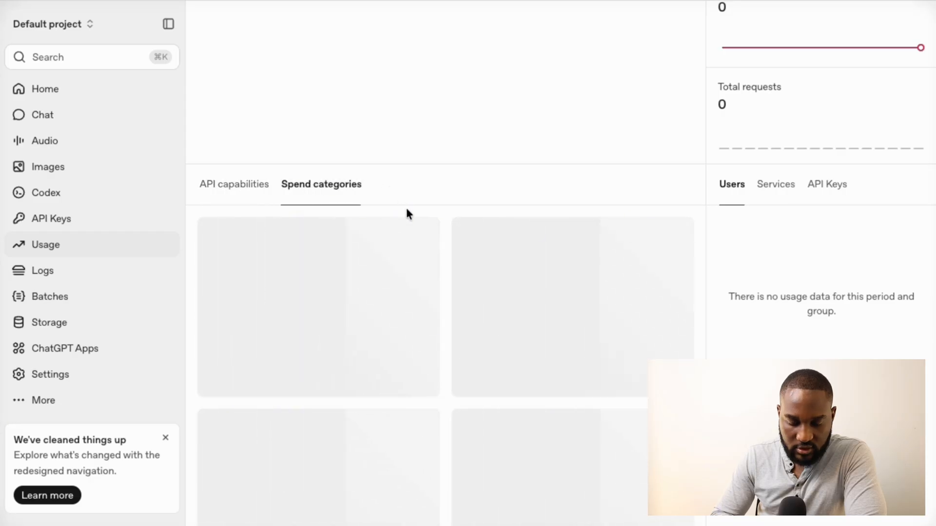
scroll(414, 222, "up", 2)
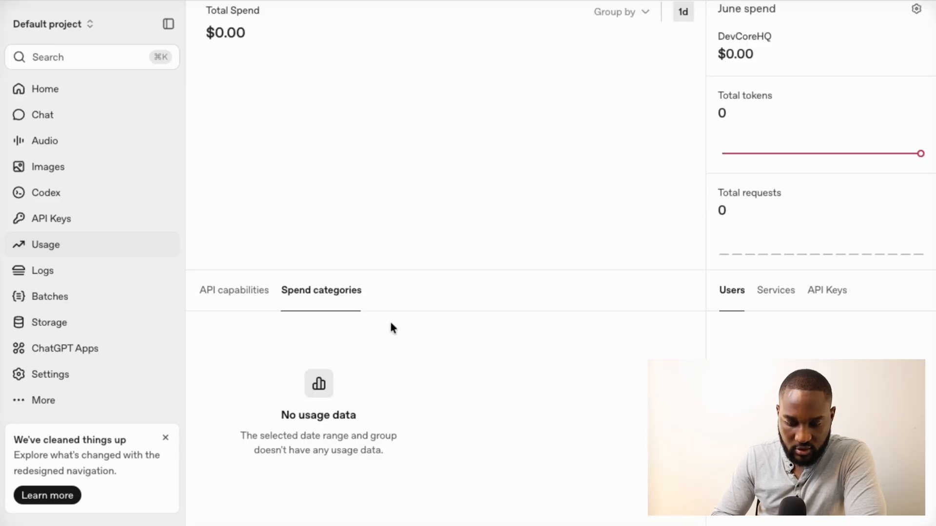
left_click(248, 294)
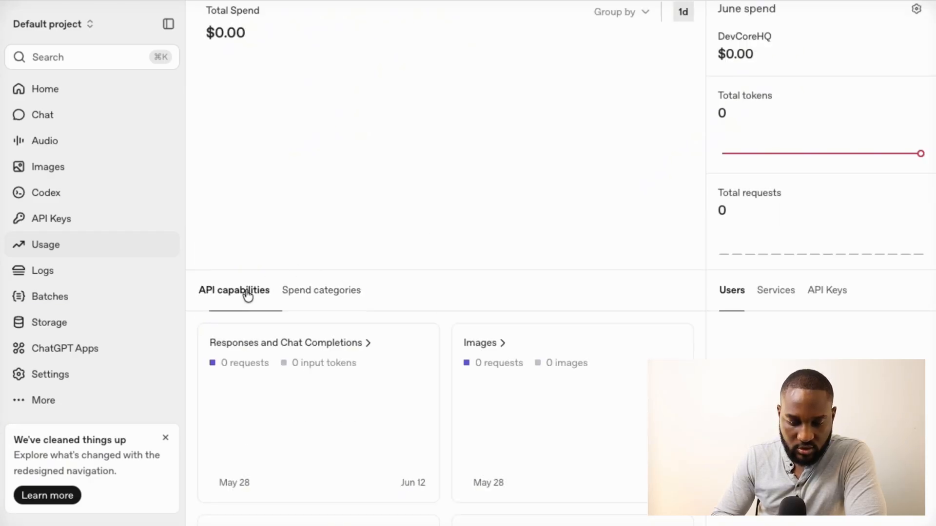
Compare usage broken down by spend categories, by service and by API key
scroll(445, 343, "down", 10)
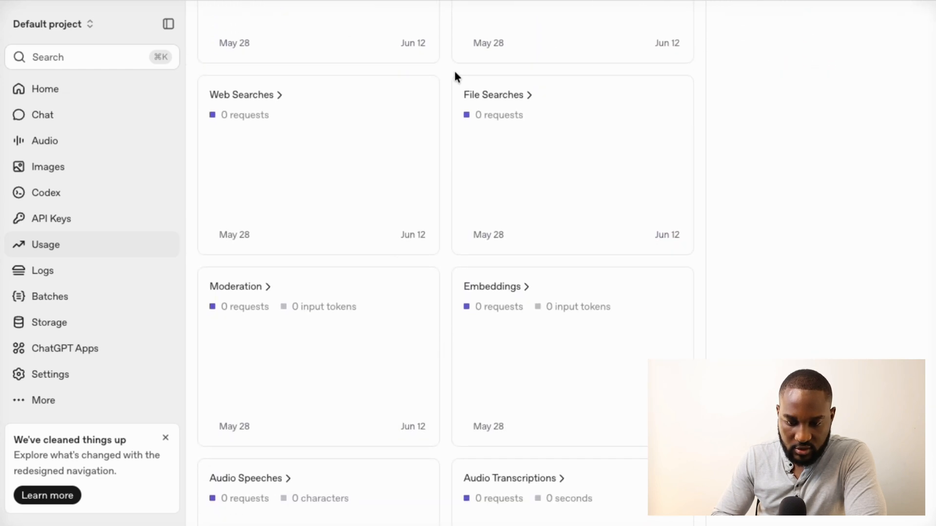
scroll(455, 73, "up", 4)
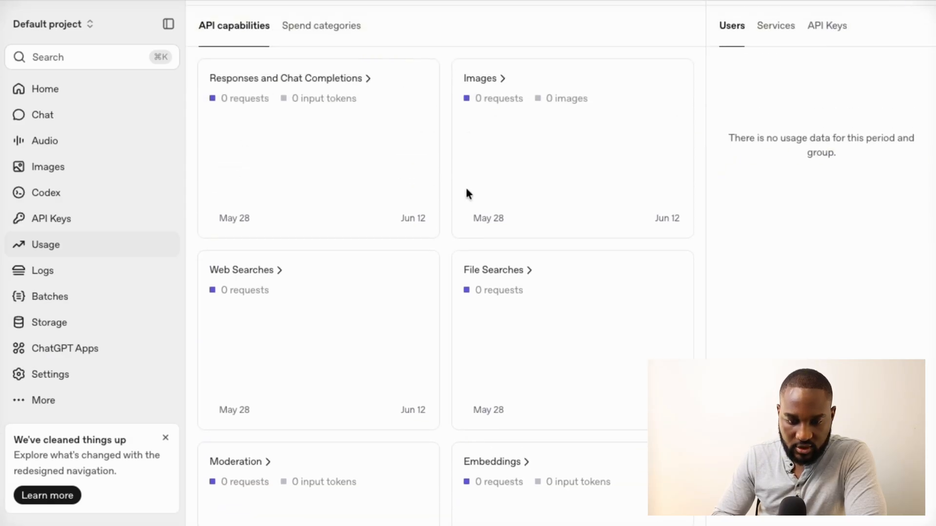
scroll(467, 194, "down", 6)
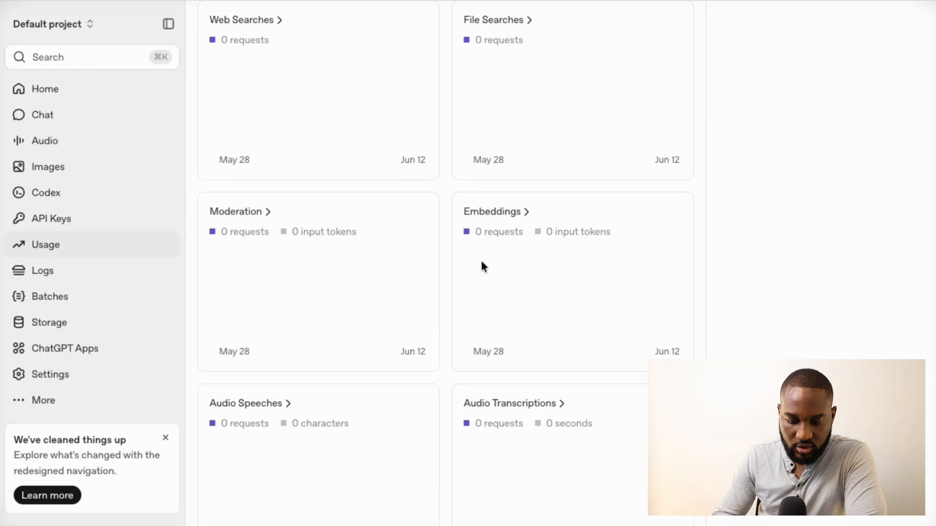
scroll(465, 364, "down", 3)
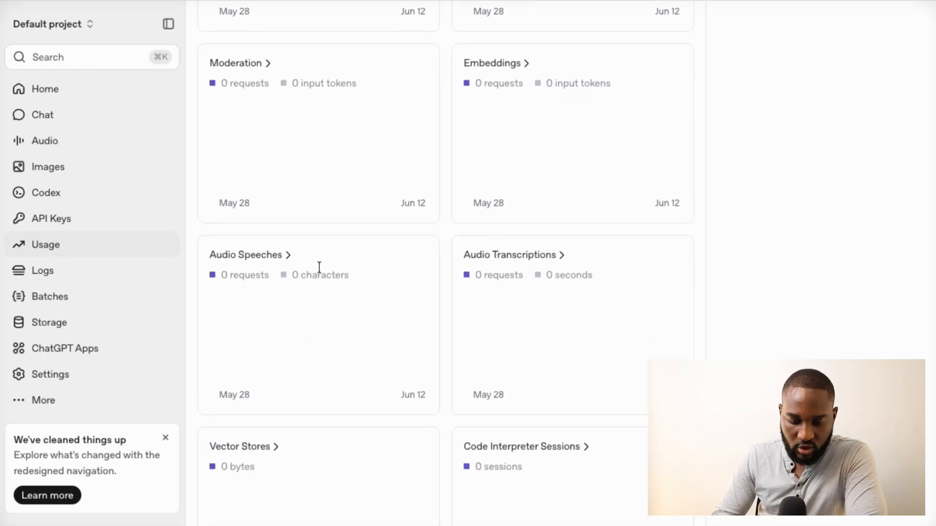
scroll(453, 378, "down", 2)
scroll(454, 379, "up", 6)
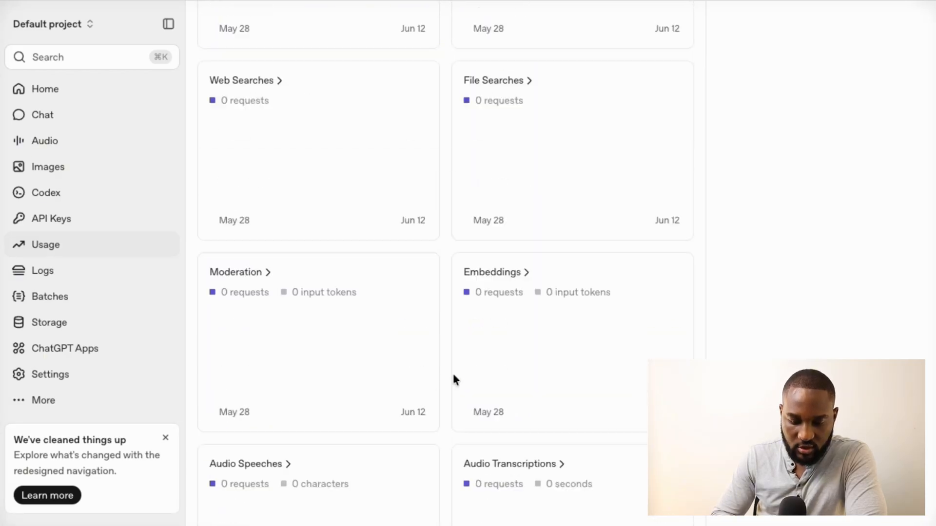
scroll(452, 375, "up", 11)
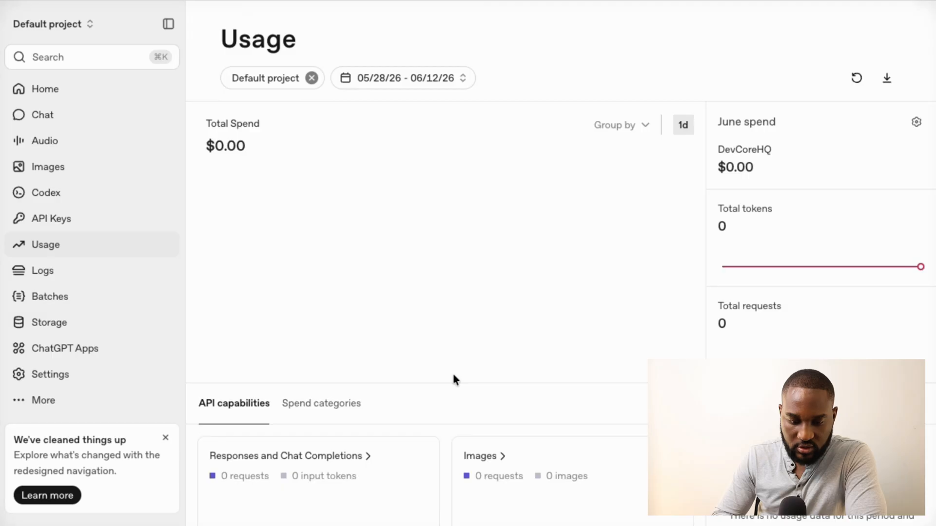
left_click(352, 406)
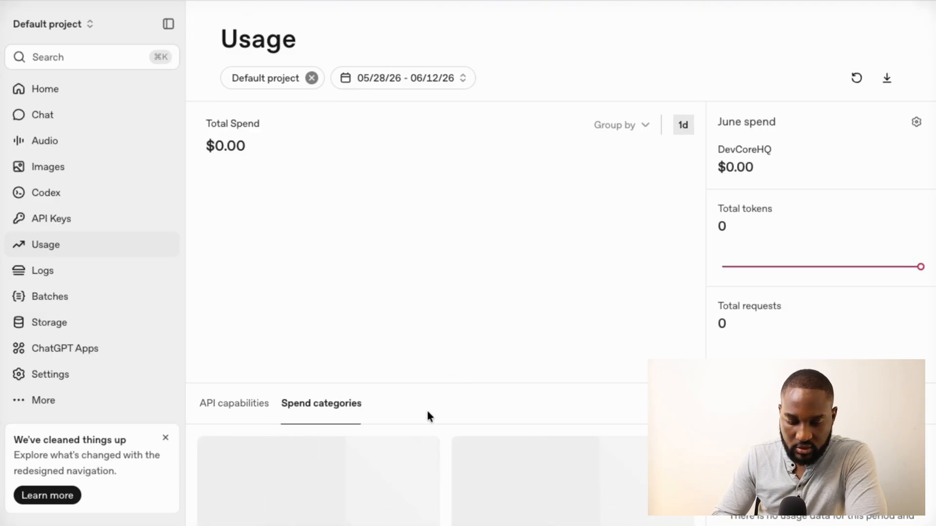
scroll(428, 412, "down", 2)
scroll(428, 412, "up", 3)
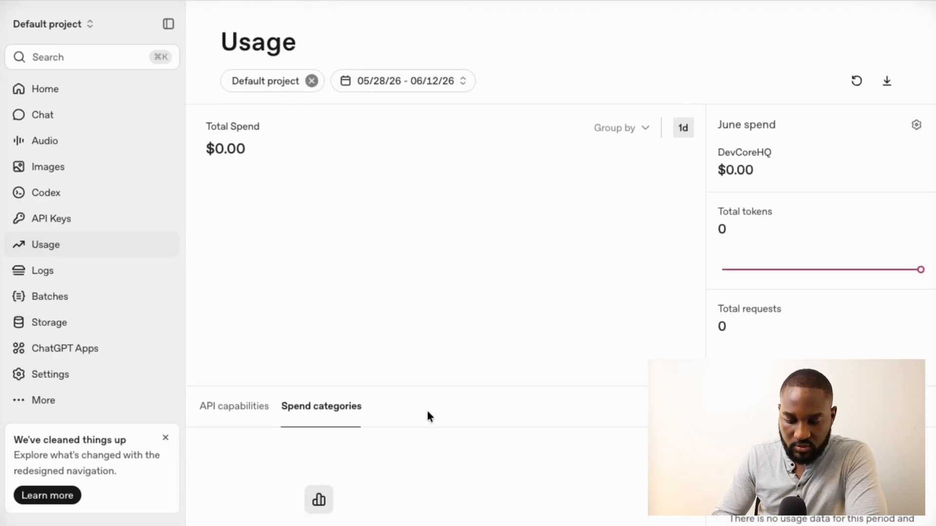
scroll(427, 416, "down", 2)
left_click(772, 319)
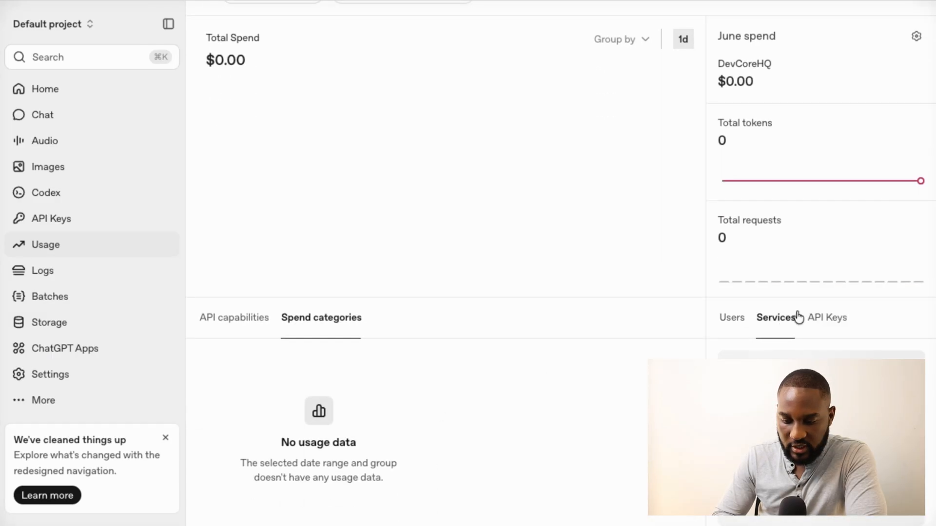
left_click(837, 317)
scroll(769, 314, "up", 2)
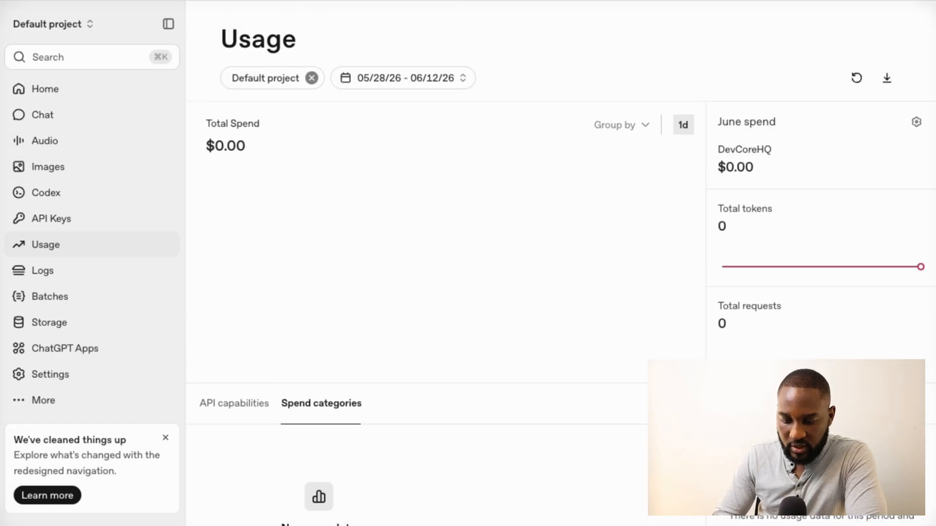
scroll(766, 362, "up", 1)
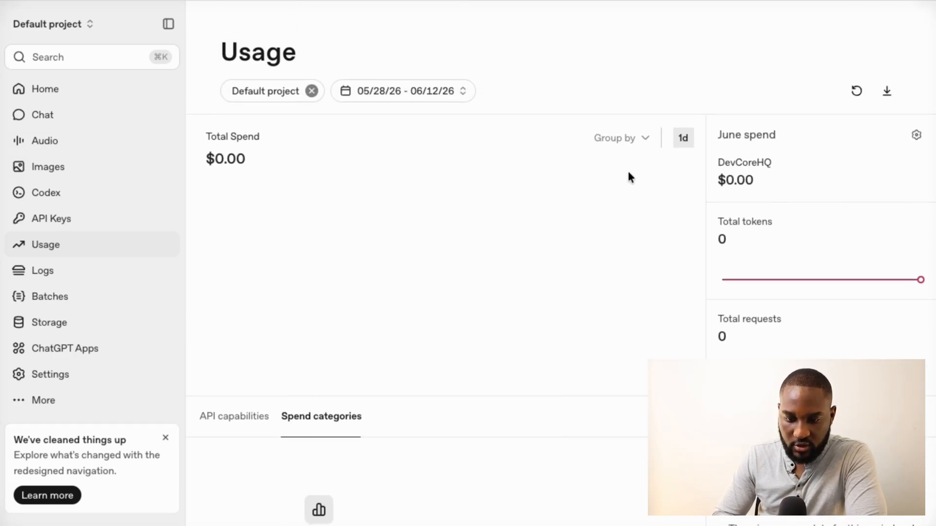
Group the spend chart by Line Item, then by Project, and open the Limits page
left_click(647, 140)
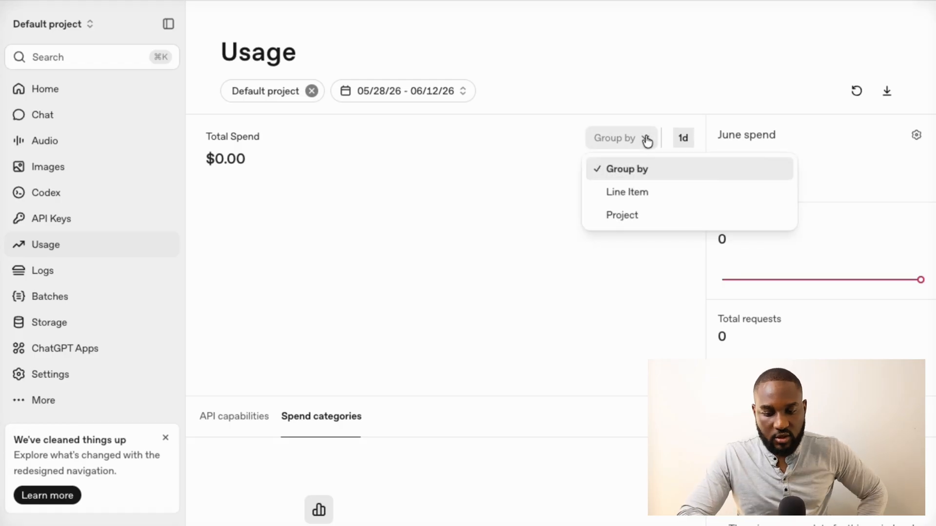
left_click(644, 200)
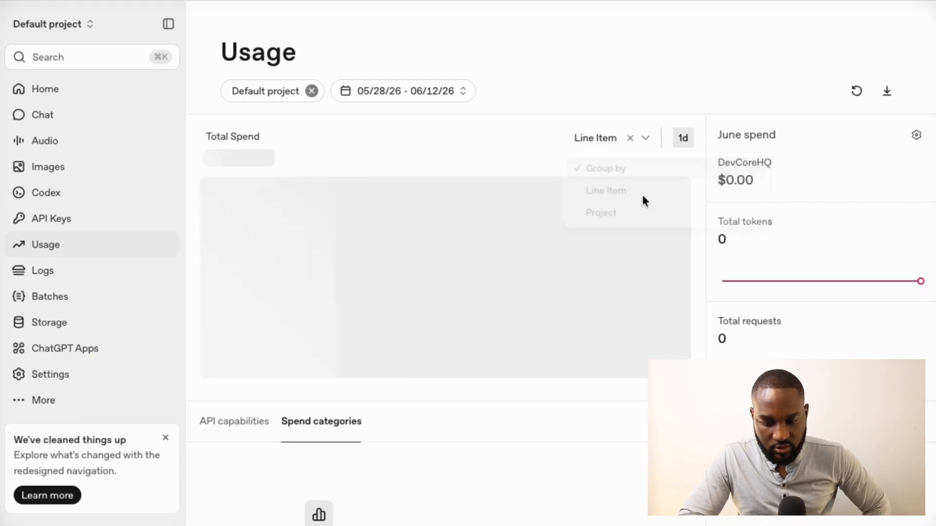
left_click(645, 144)
left_click(627, 221)
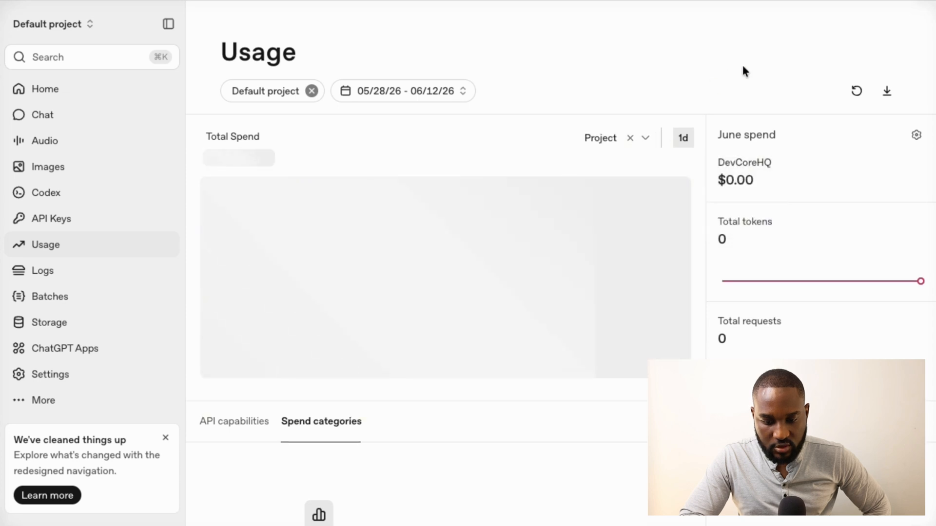
left_click(916, 137)
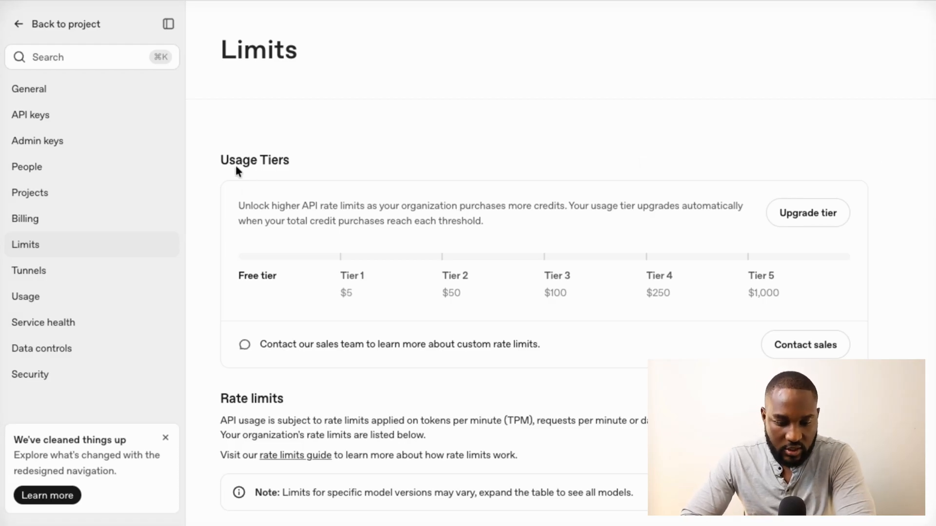
left_click_drag(222, 164, 279, 163)
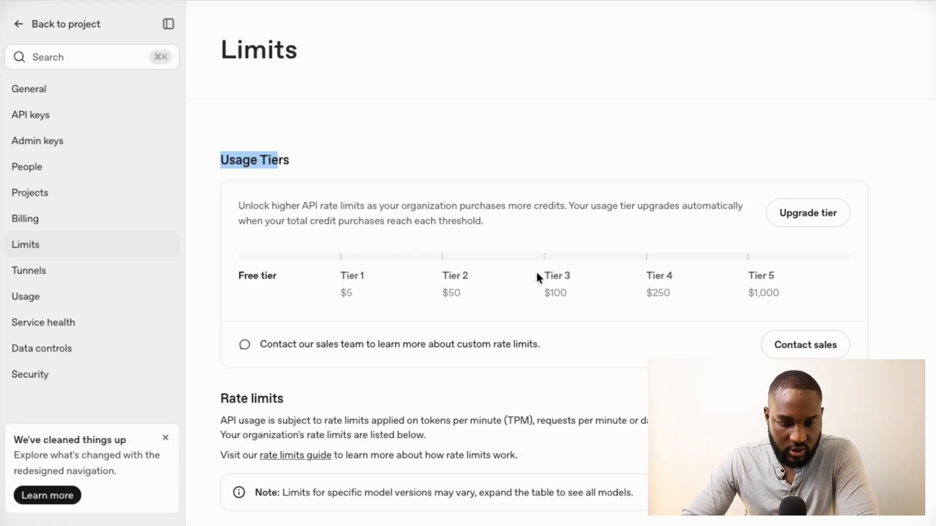
scroll(525, 309, "down", 4)
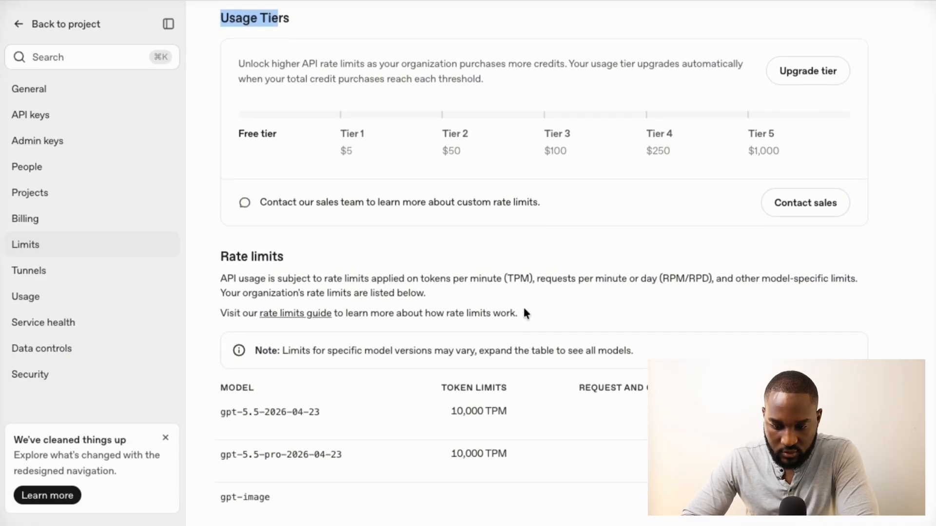
scroll(524, 309, "up", 1)
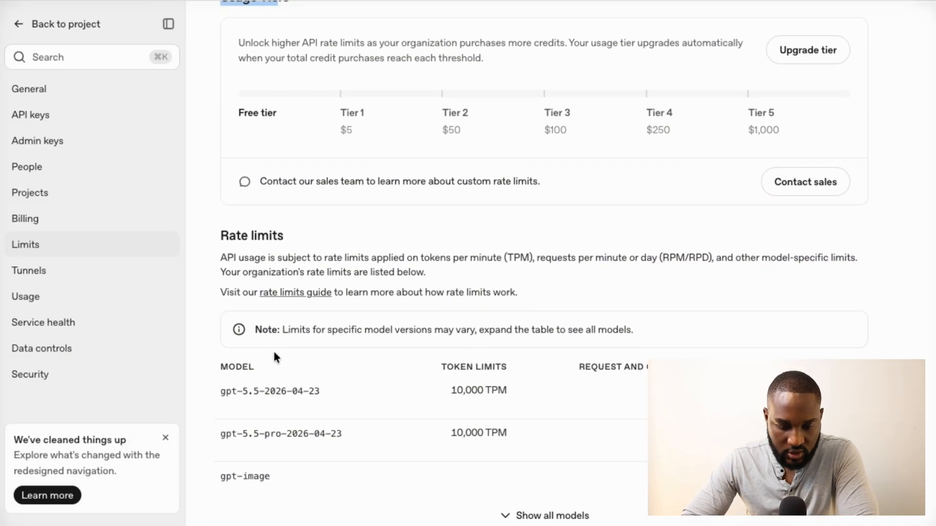
left_click_drag(514, 390, 484, 391)
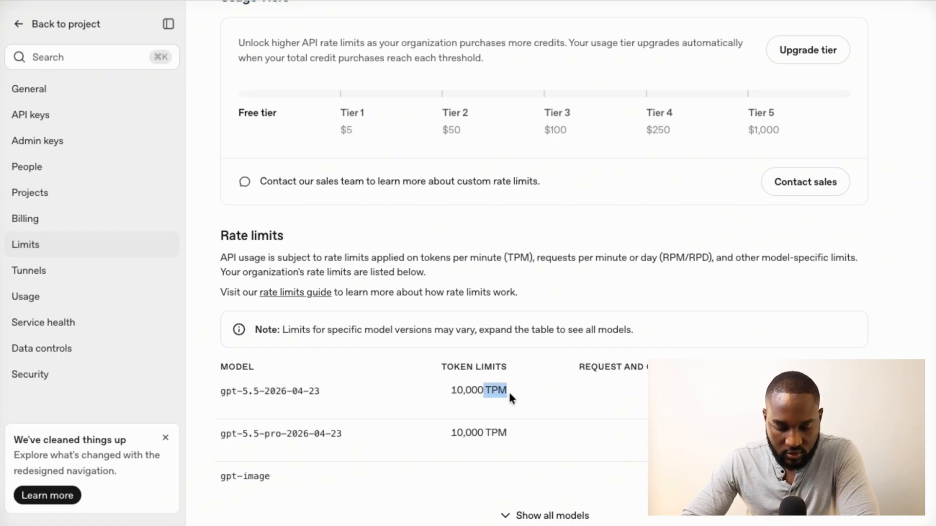
left_click(553, 378)
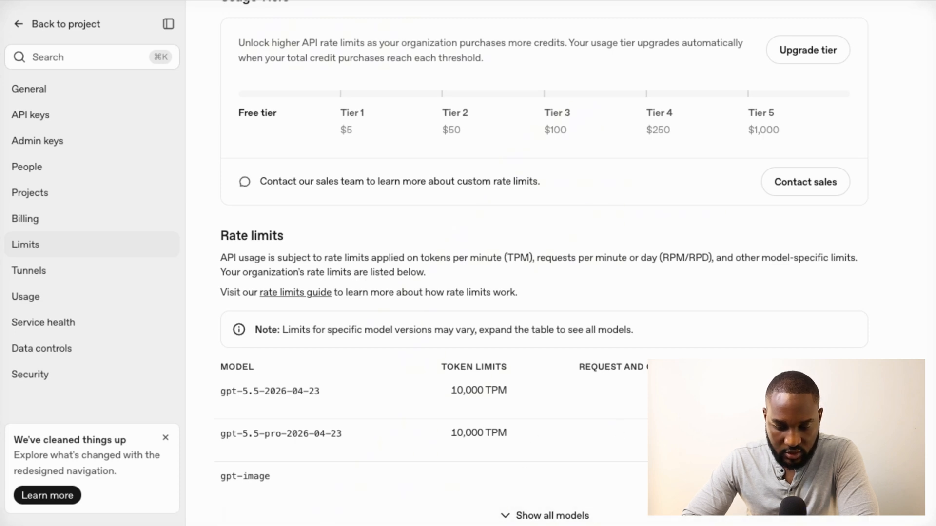
left_click(522, 515)
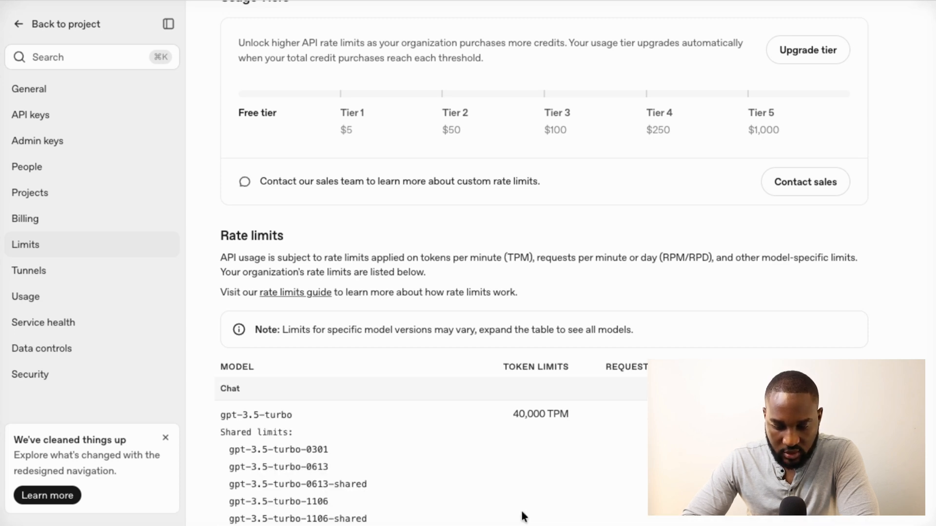
scroll(525, 371, "down", 7)
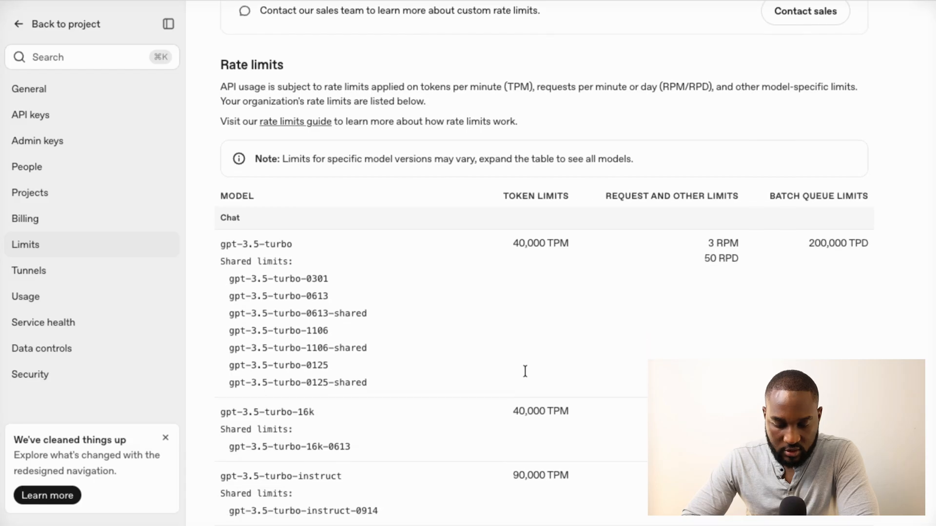
scroll(525, 371, "down", 1)
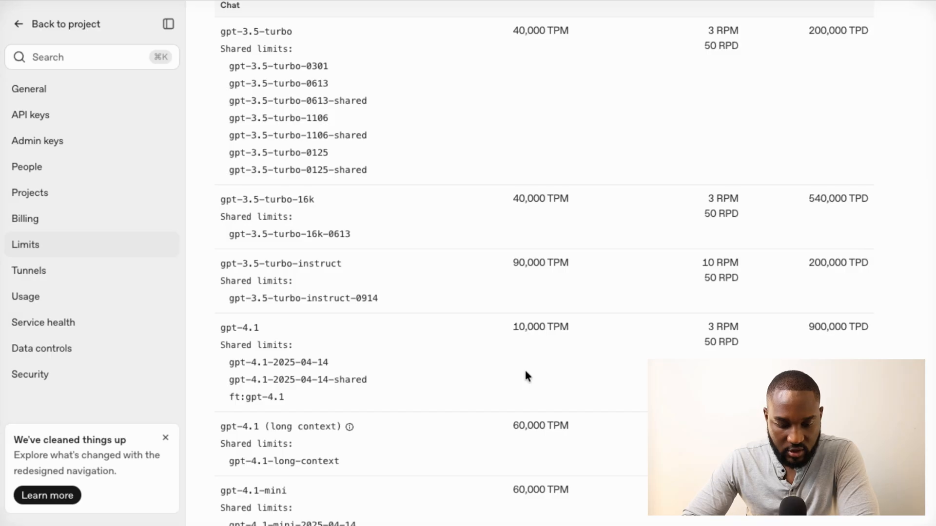
scroll(525, 371, "down", 3)
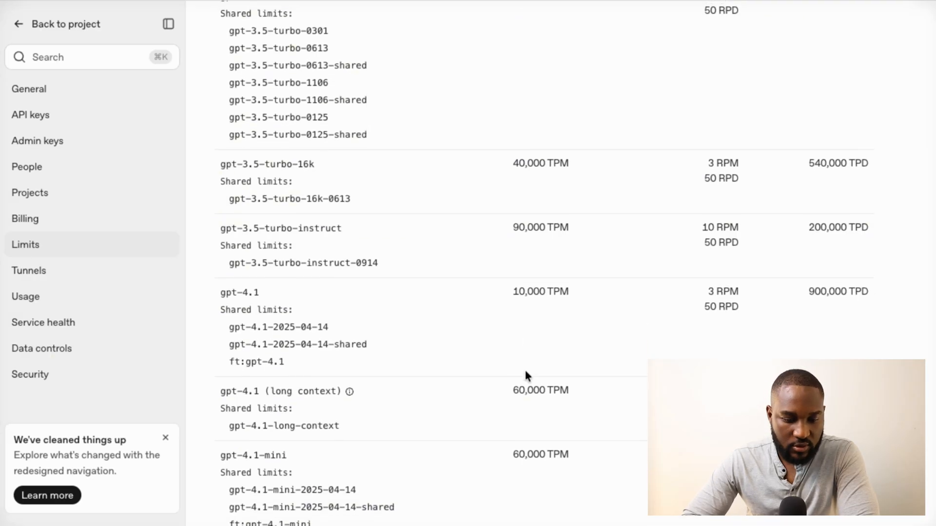
scroll(525, 370, "down", 3)
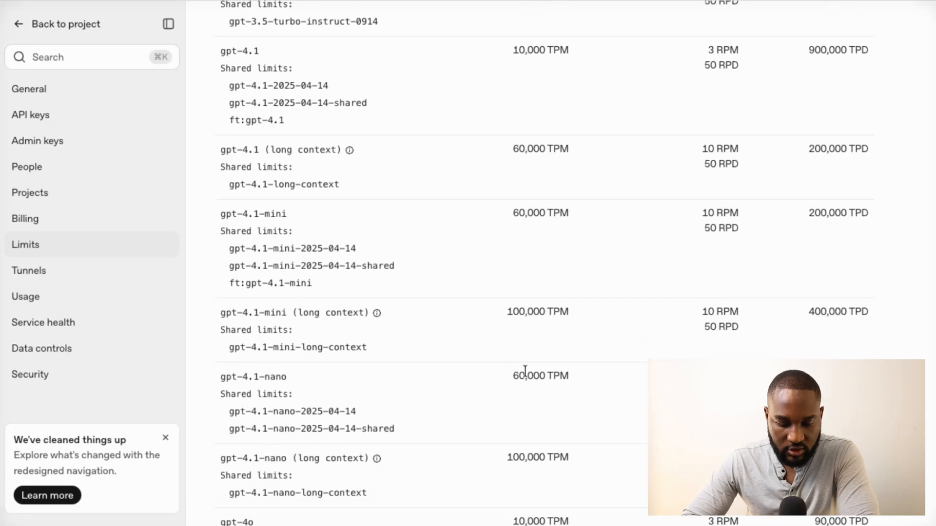
scroll(525, 375, "down", 3)
scroll(526, 375, "down", 5)
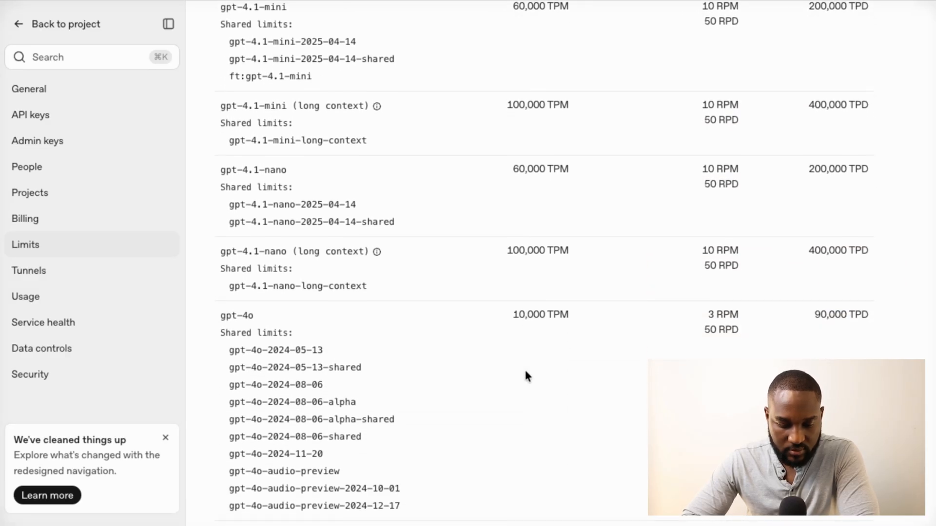
scroll(525, 373, "down", 5)
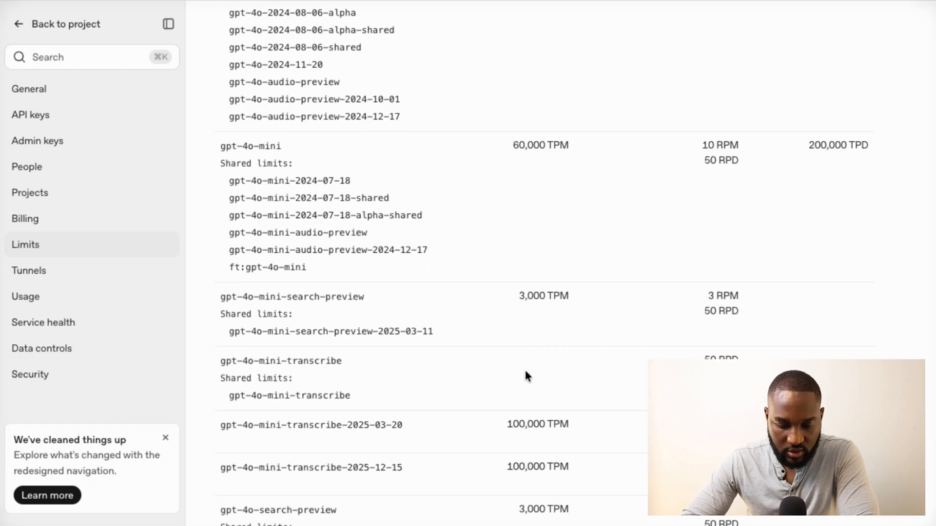
scroll(525, 376, "down", 5)
scroll(525, 375, "down", 6)
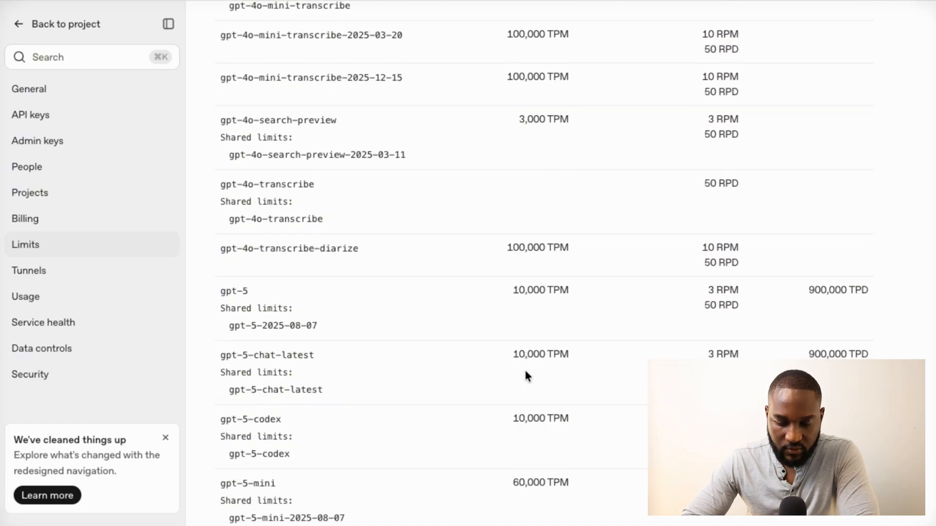
scroll(525, 373, "down", 2)
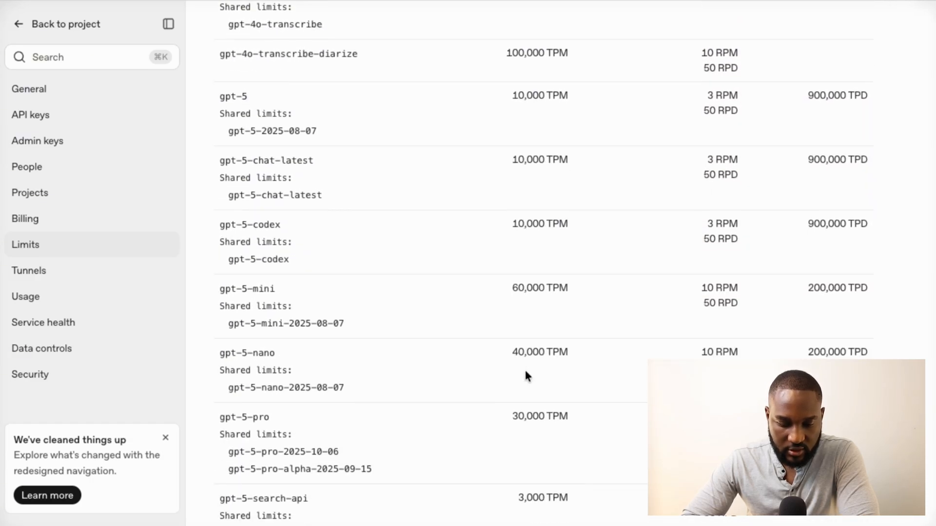
scroll(526, 373, "up", 18)
scroll(525, 370, "up", 15)
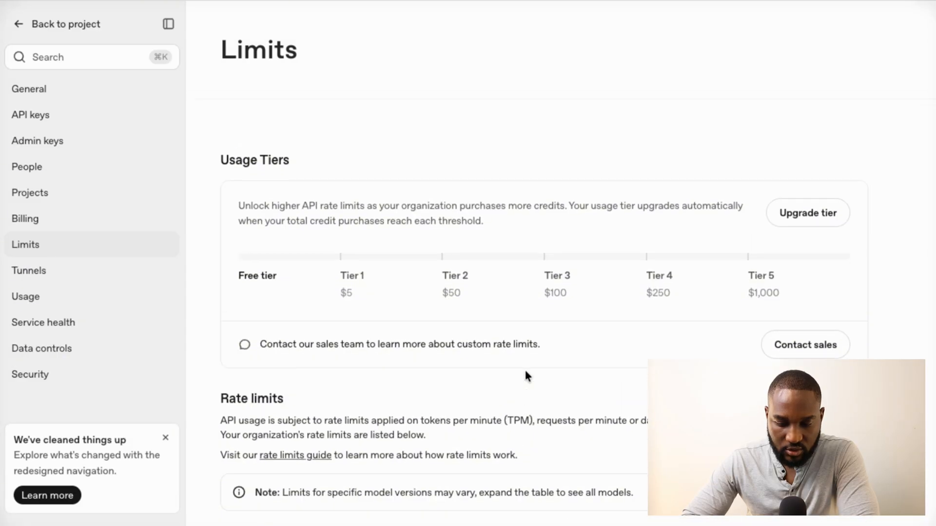
scroll(525, 368, "down", 5)
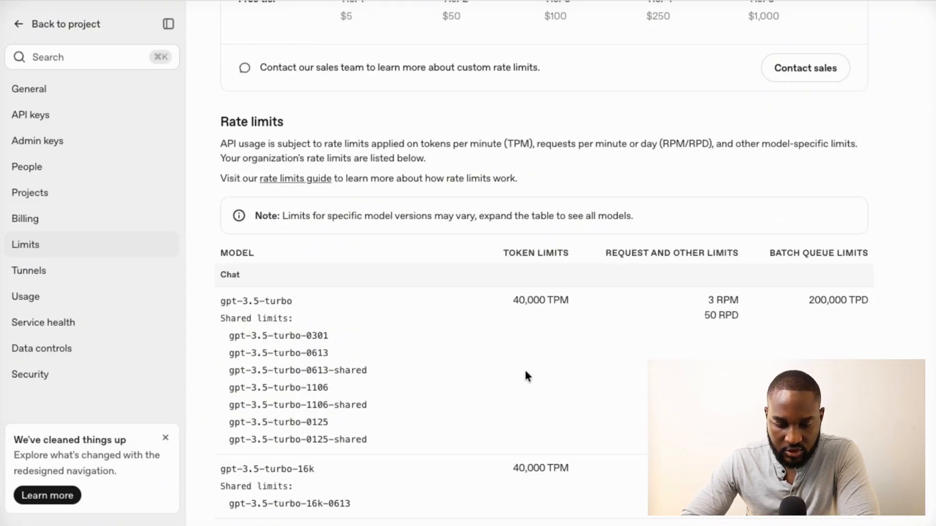
scroll(525, 372, "down", 1)
scroll(526, 374, "down", 20)
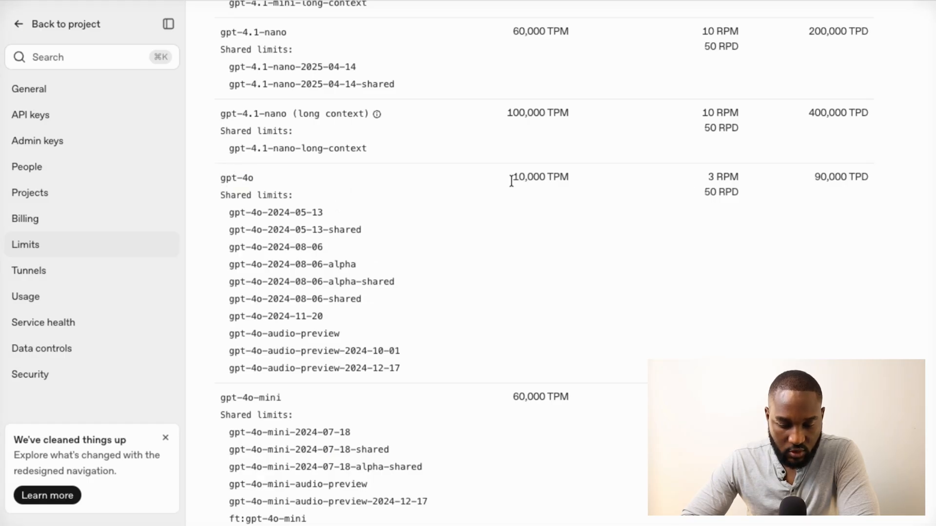
left_click_drag(511, 181, 580, 188)
scroll(581, 188, "up", 20)
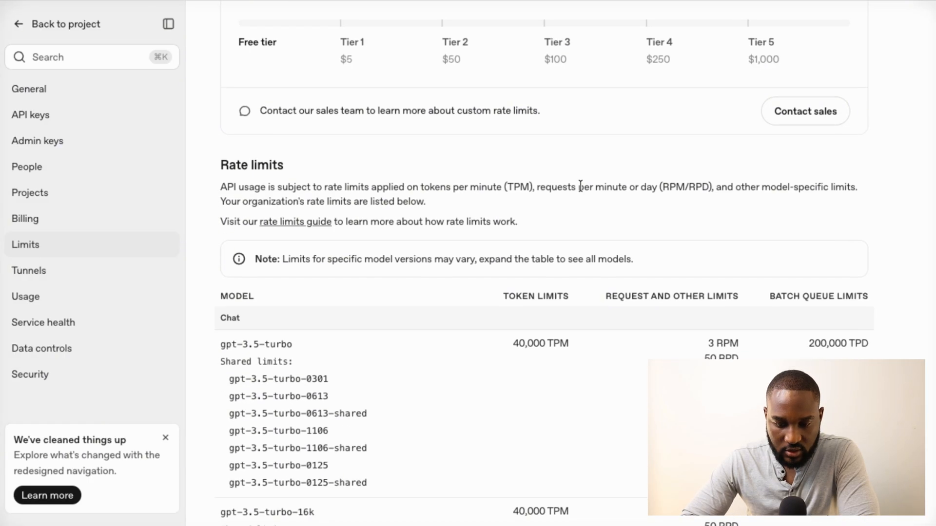
scroll(581, 187, "down", 10)
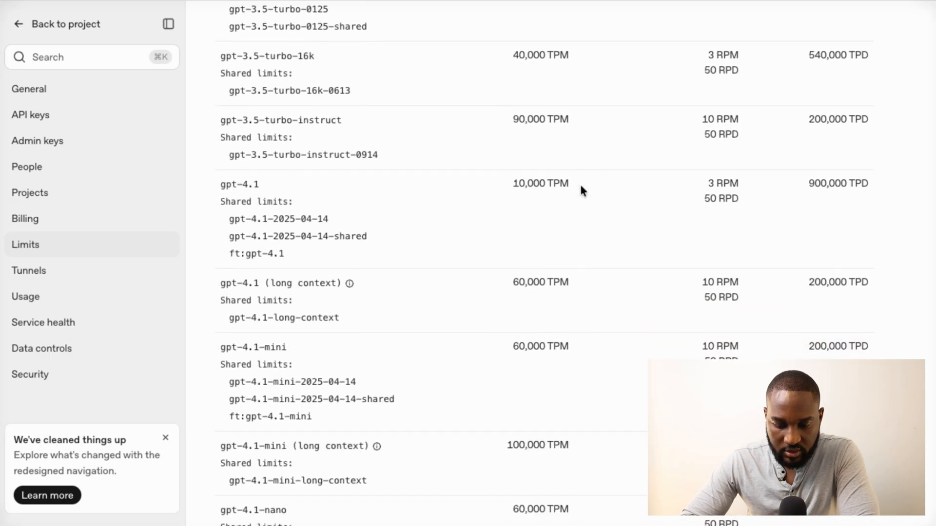
scroll(581, 189, "down", 10)
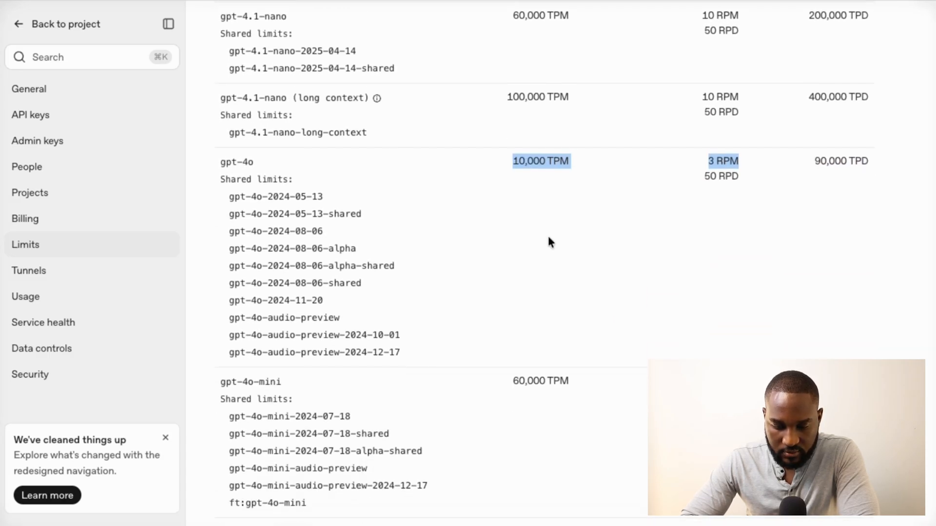
scroll(487, 319, "down", 2)
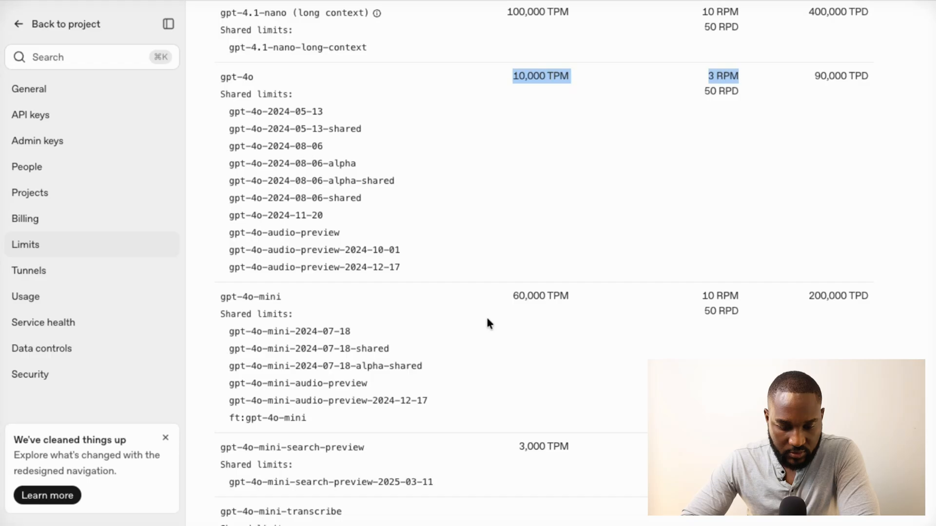
left_click_drag(566, 298, 525, 298)
scroll(525, 297, "down", 9)
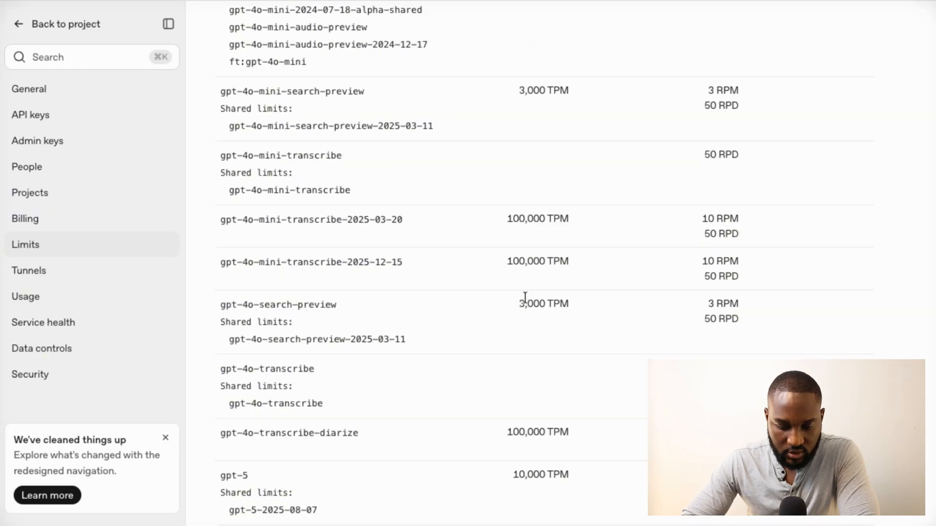
scroll(525, 298, "down", 19)
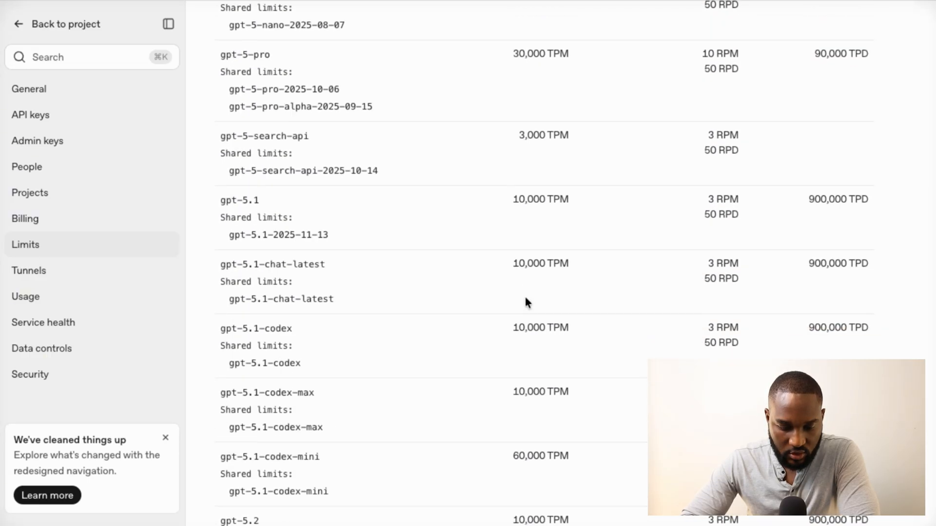
scroll(525, 297, "down", 4)
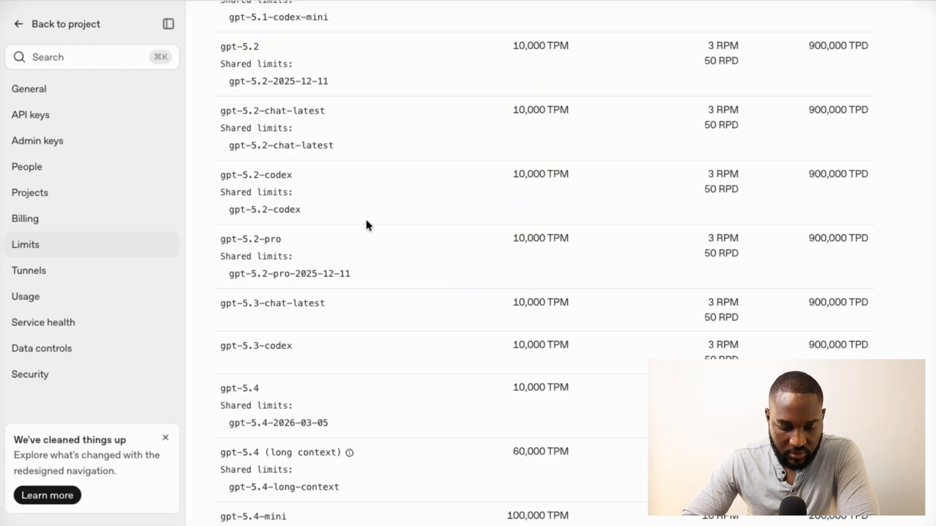
scroll(367, 225, "down", 1)
scroll(368, 225, "down", 20)
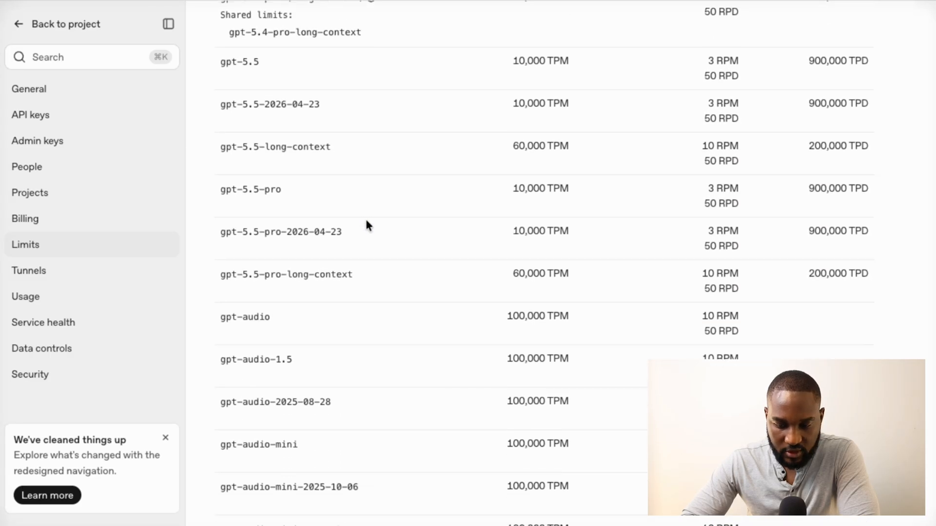
scroll(368, 225, "down", 9)
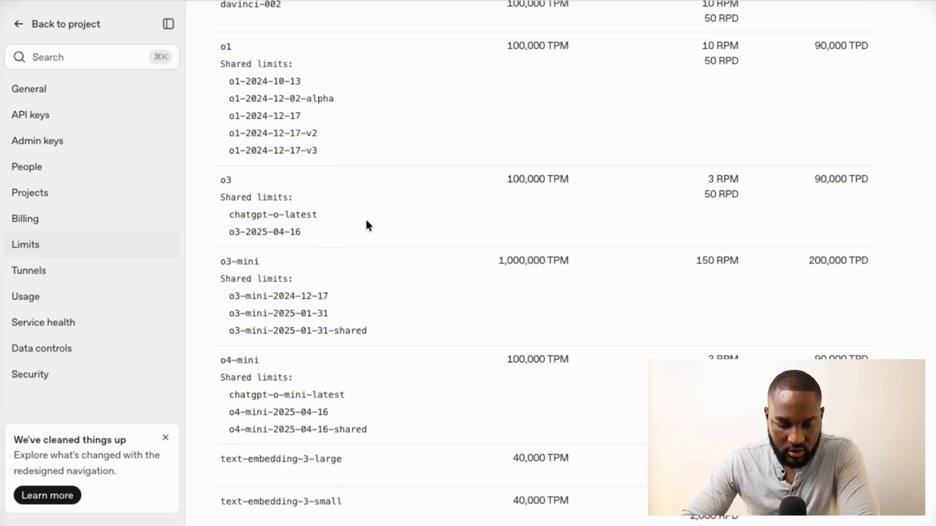
scroll(367, 225, "down", 4)
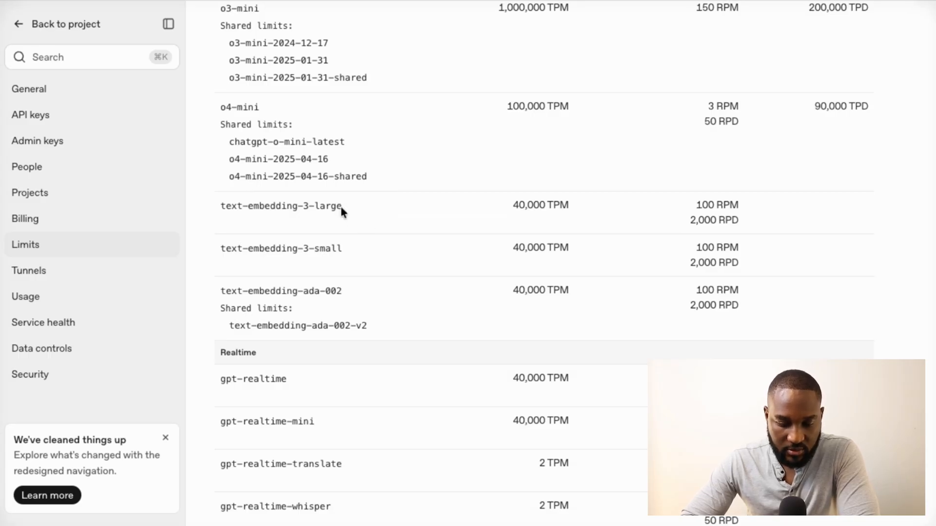
left_click_drag(342, 207, 278, 212)
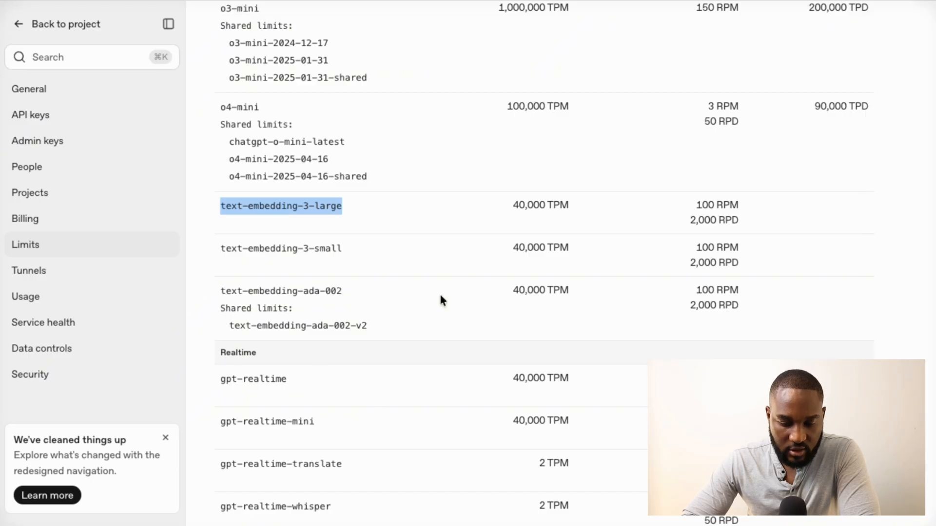
left_click_drag(567, 291, 381, 310)
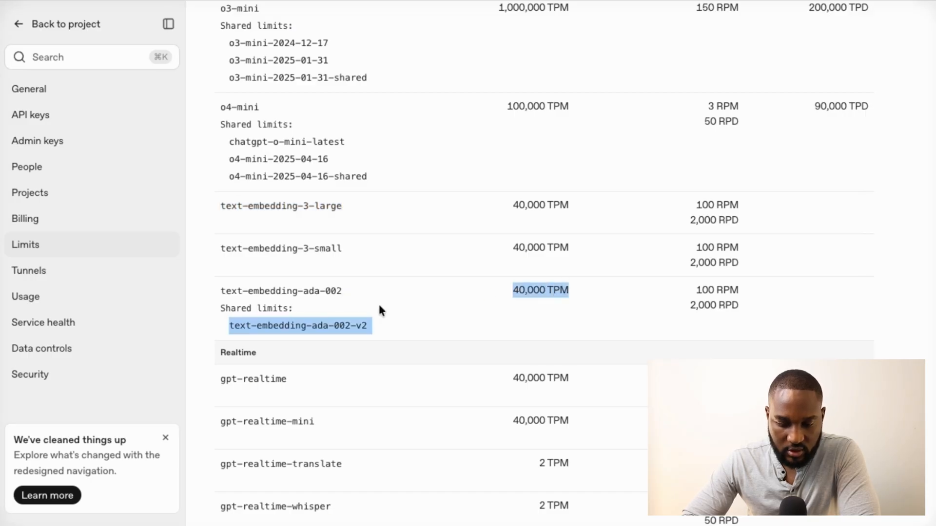
scroll(338, 349, "down", 3)
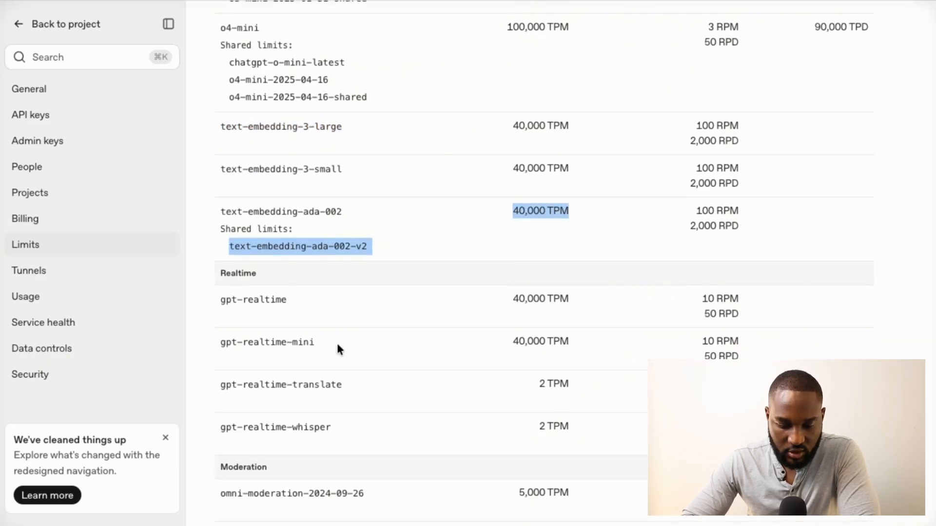
left_click_drag(225, 305, 283, 305)
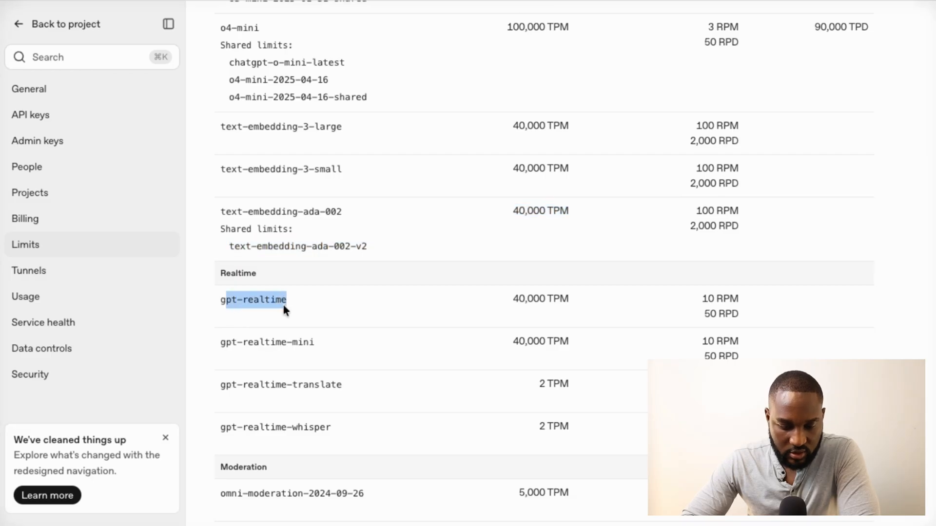
left_click_drag(226, 385, 341, 384)
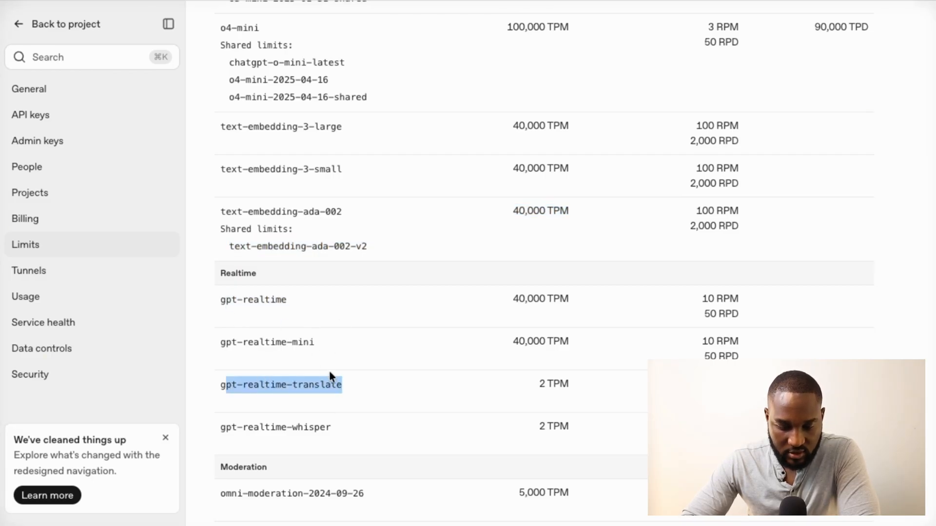
scroll(439, 361, "down", 6)
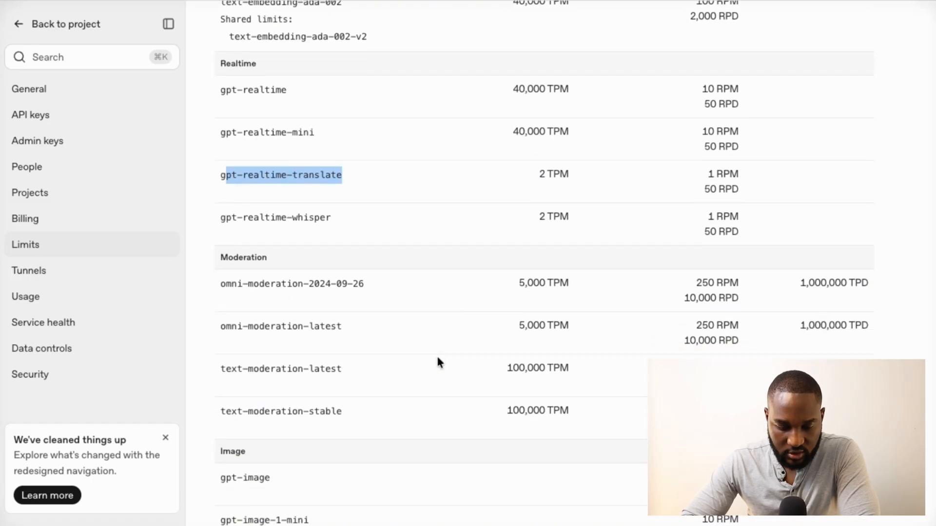
scroll(438, 362, "down", 4)
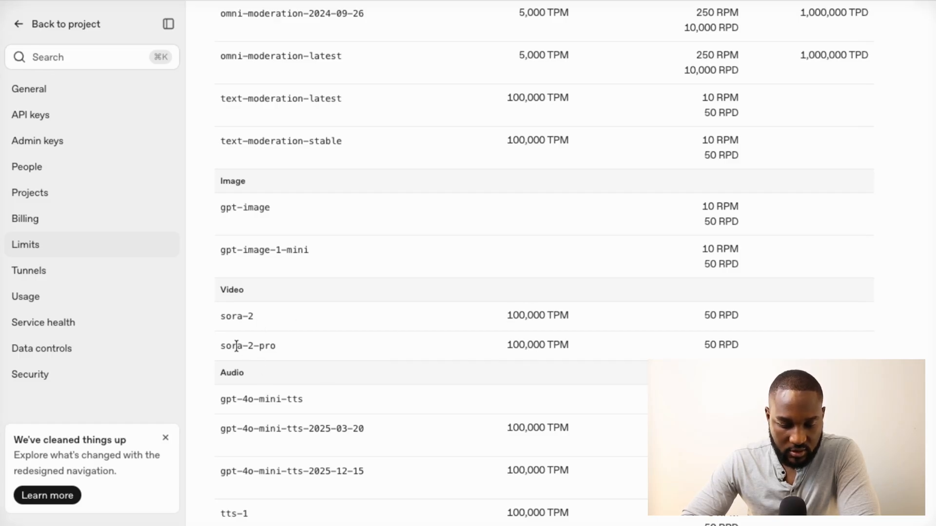
scroll(505, 400, "down", 4)
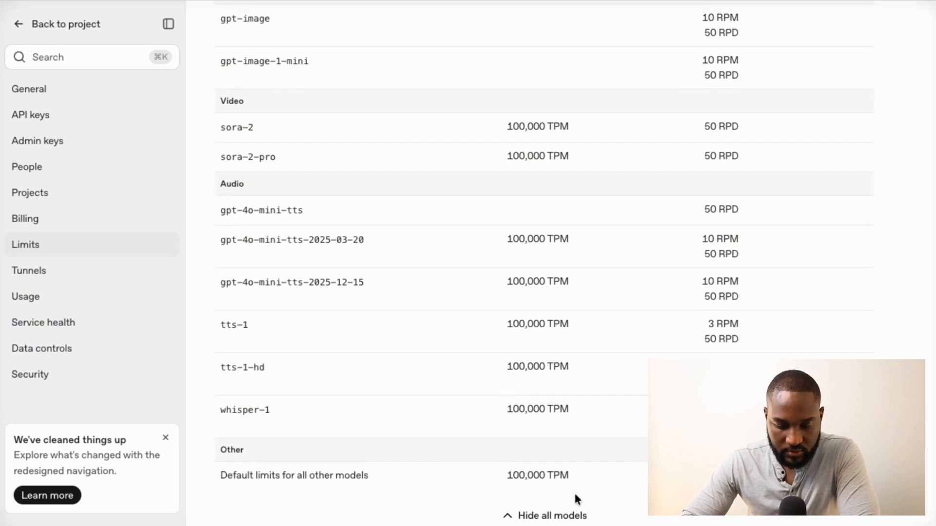
Collapse the full per-model limits table with Hide all models
left_click(551, 515)
scroll(522, 382, "up", 2)
scroll(523, 381, "up", 1)
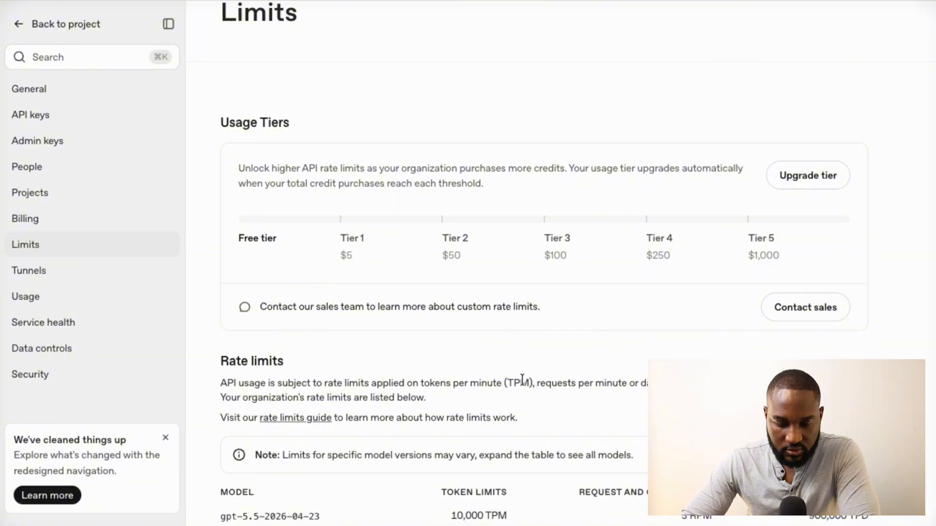
scroll(523, 381, "down", 3)
scroll(523, 381, "up", 4)
scroll(524, 385, "down", 1)
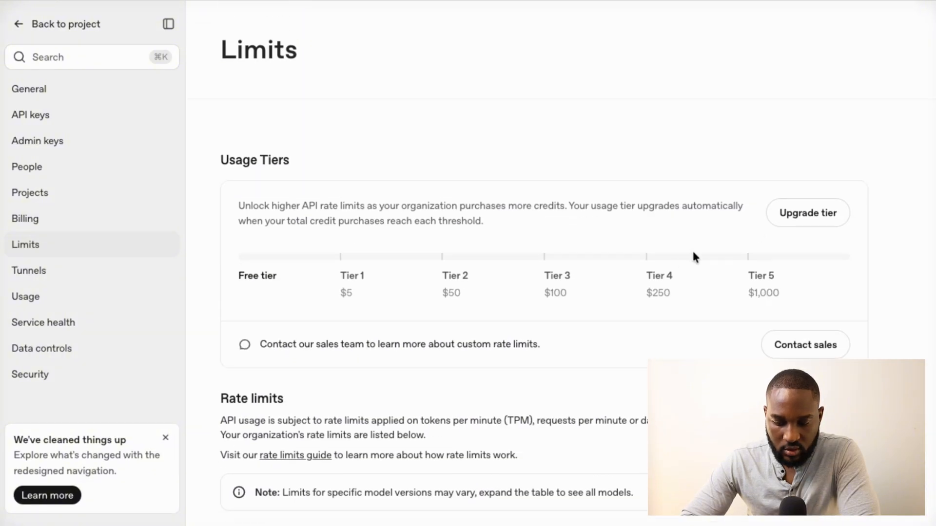
Attempt a $10 credit top-up to upgrade the tier, though no payment method is available
left_click(807, 215)
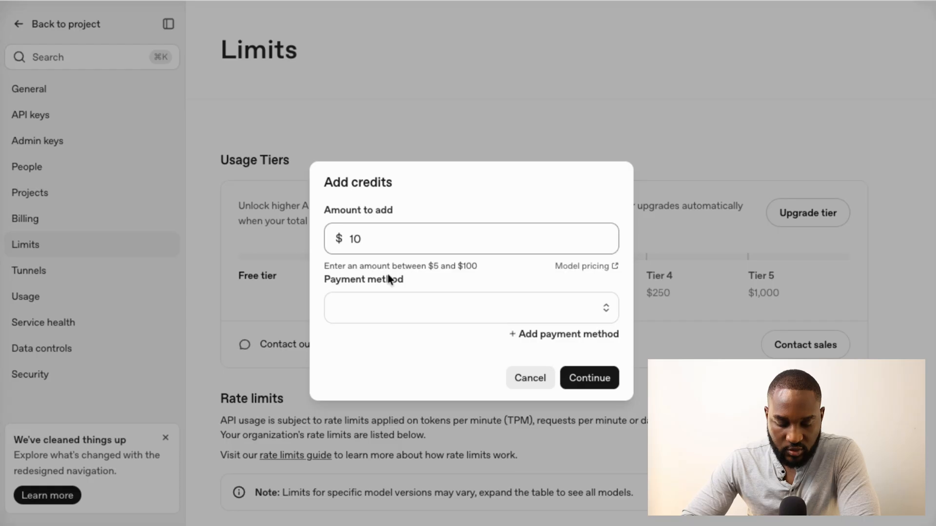
left_click(591, 306)
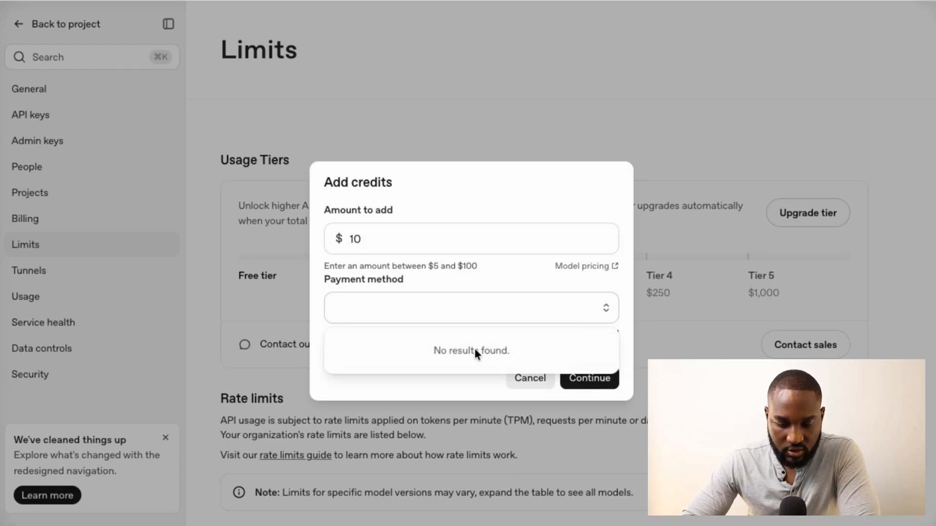
left_click(491, 279)
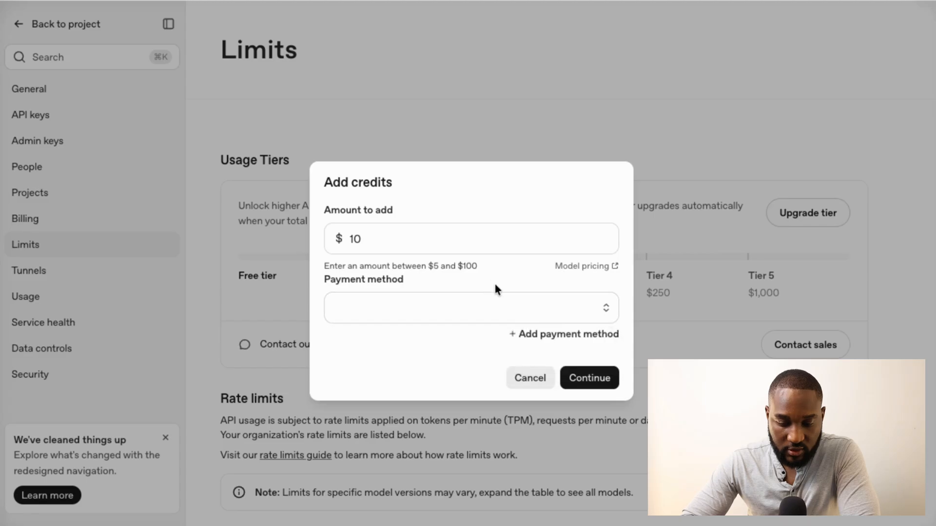
left_click(584, 376)
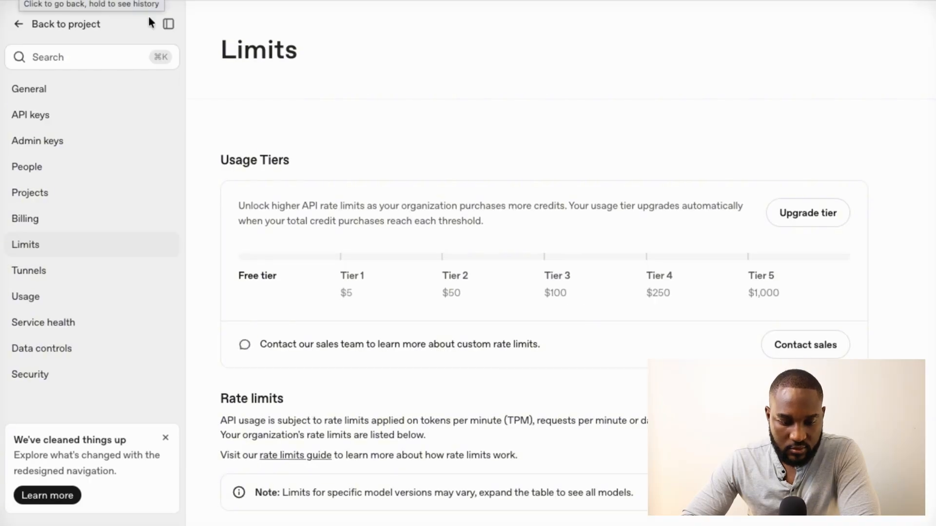
Retry the credit top-up, then return to Limits and scroll toward the rate limits table
left_click(799, 219)
left_click(590, 384)
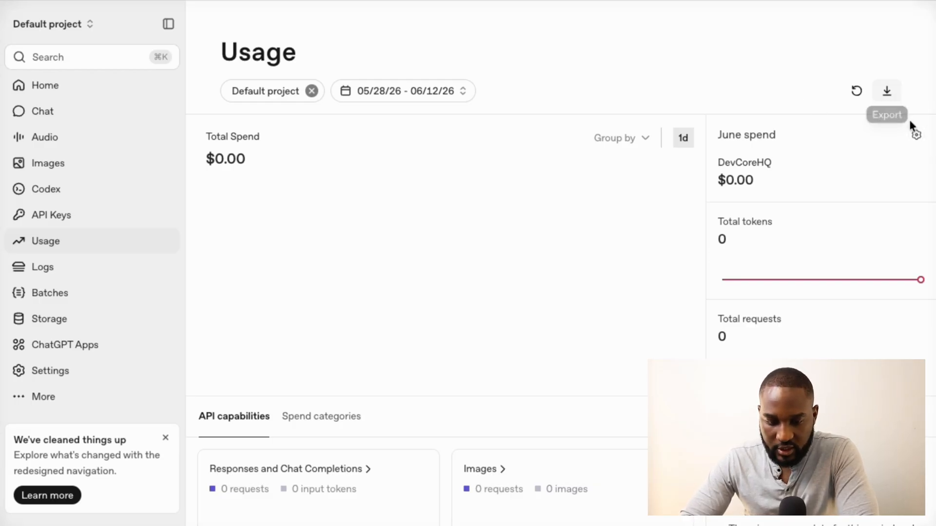
left_click(918, 138)
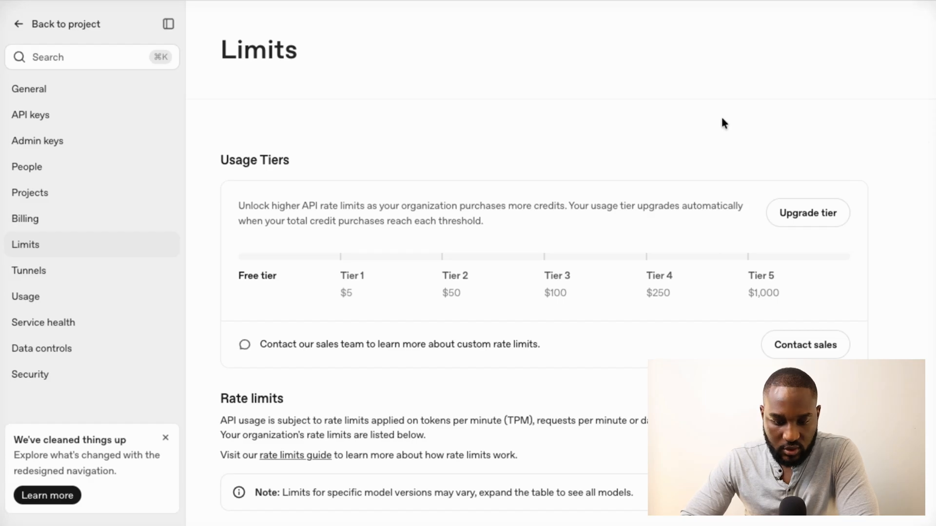
scroll(724, 122, "down", 3)
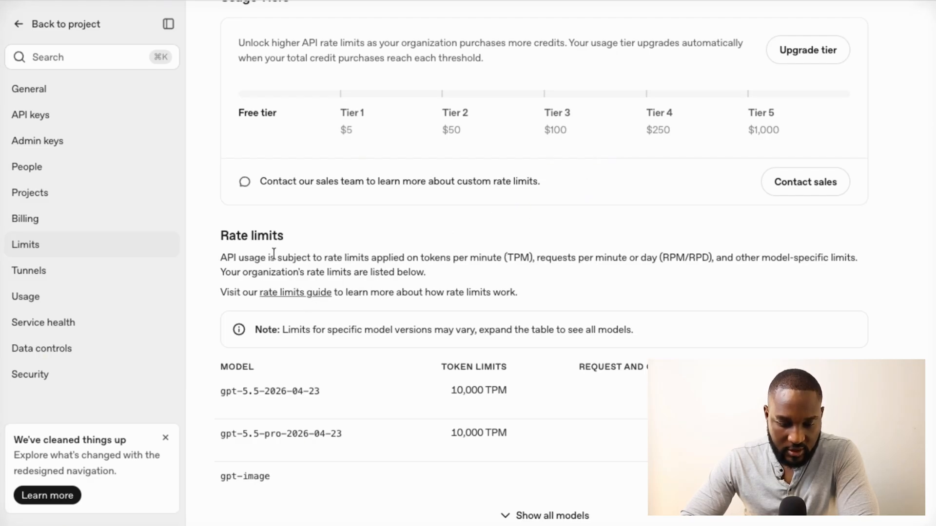
Read the Rate limits guide down through its Usage tiers and Error mitigation sections
left_click(288, 294)
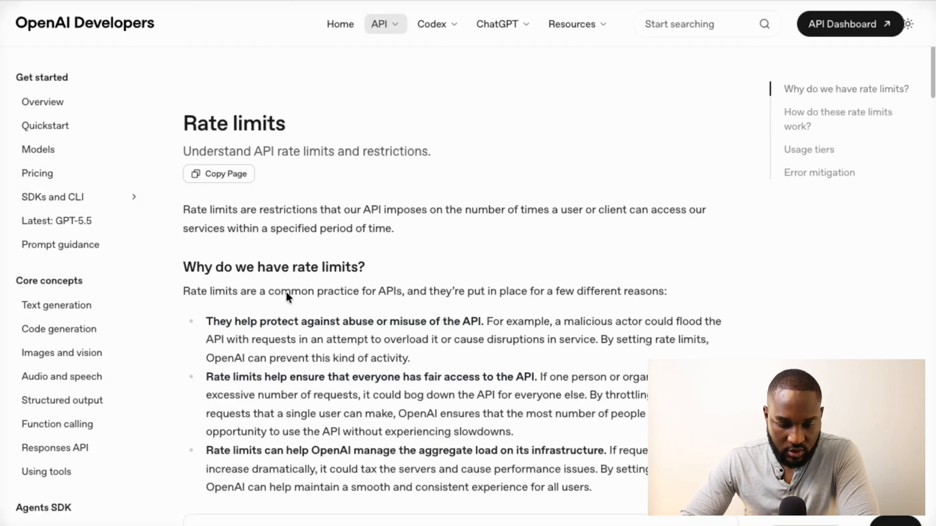
scroll(287, 293, "down", 3)
scroll(286, 293, "down", 15)
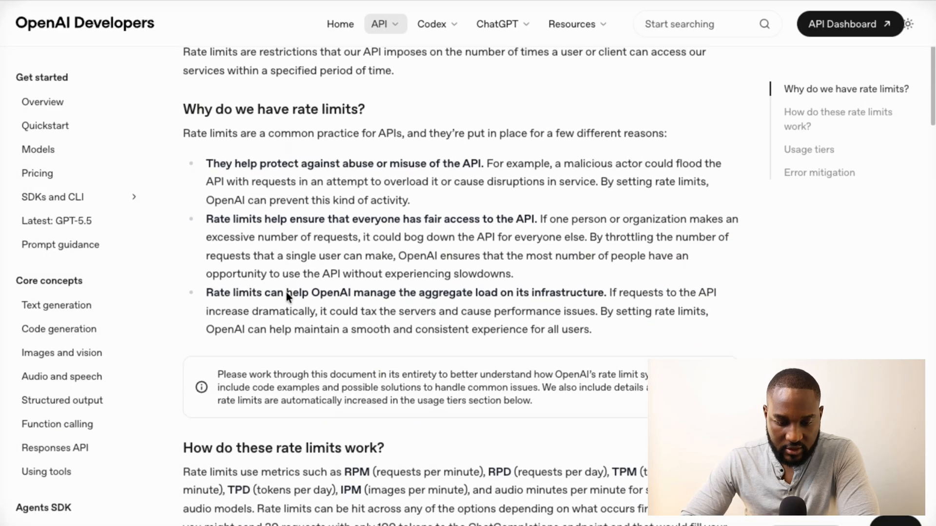
scroll(286, 292, "down", 3)
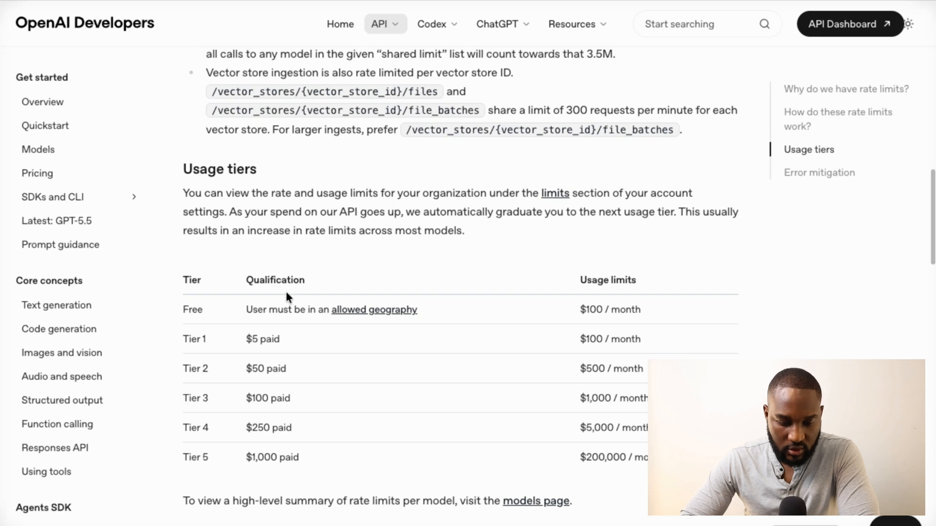
scroll(286, 296, "down", 5)
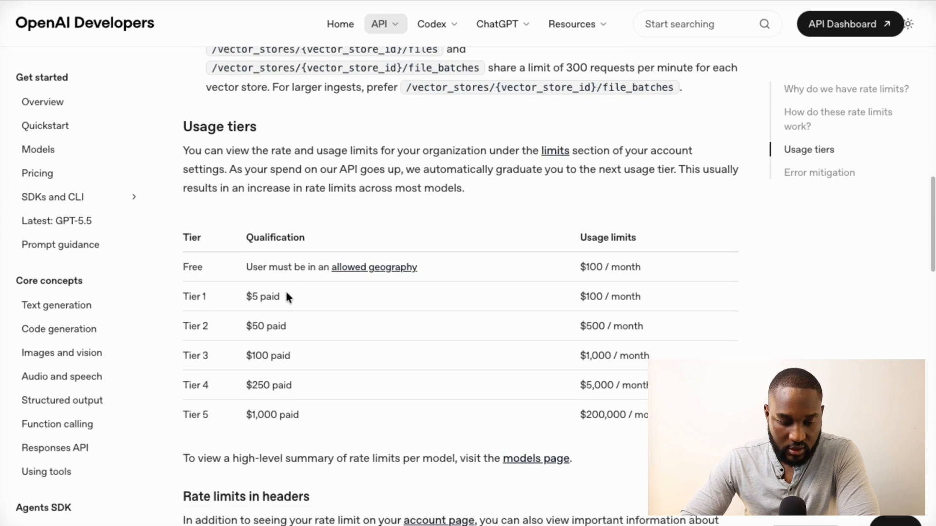
scroll(285, 291, "down", 18)
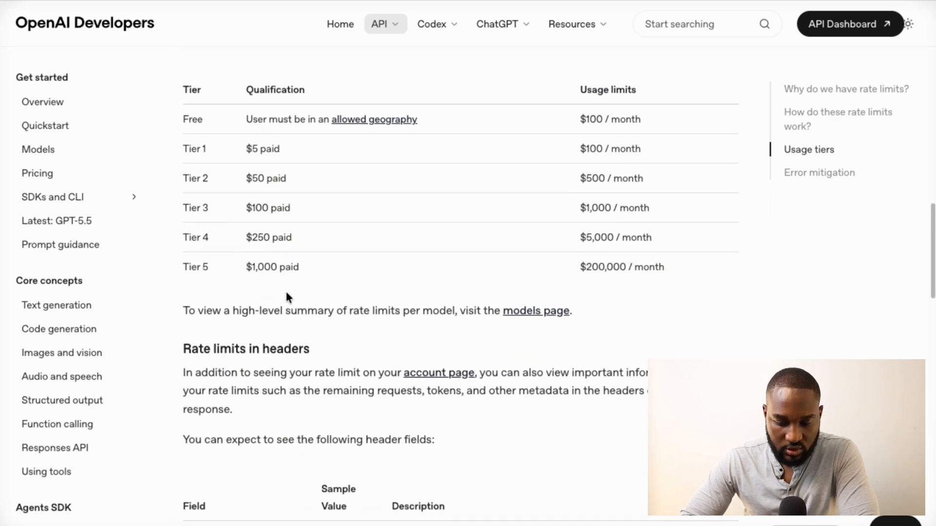
scroll(285, 291, "down", 20)
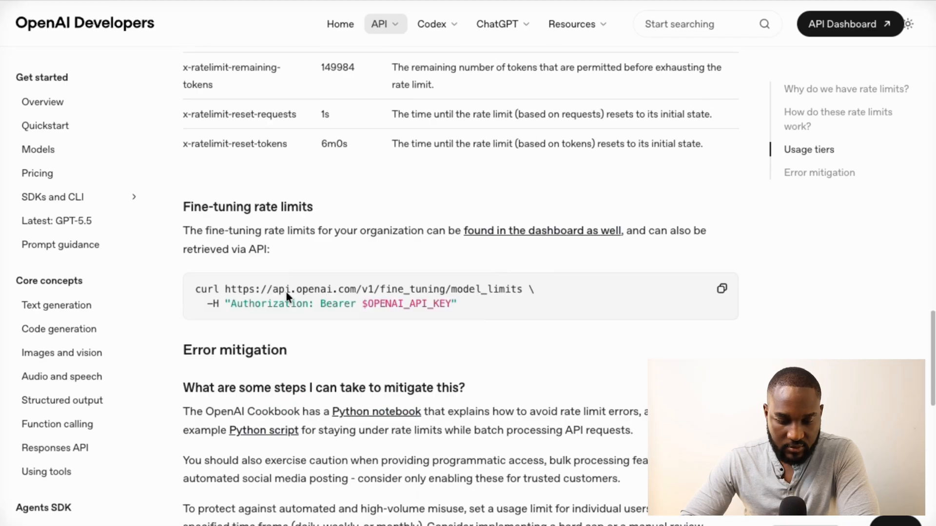
scroll(285, 292, "up", 15)
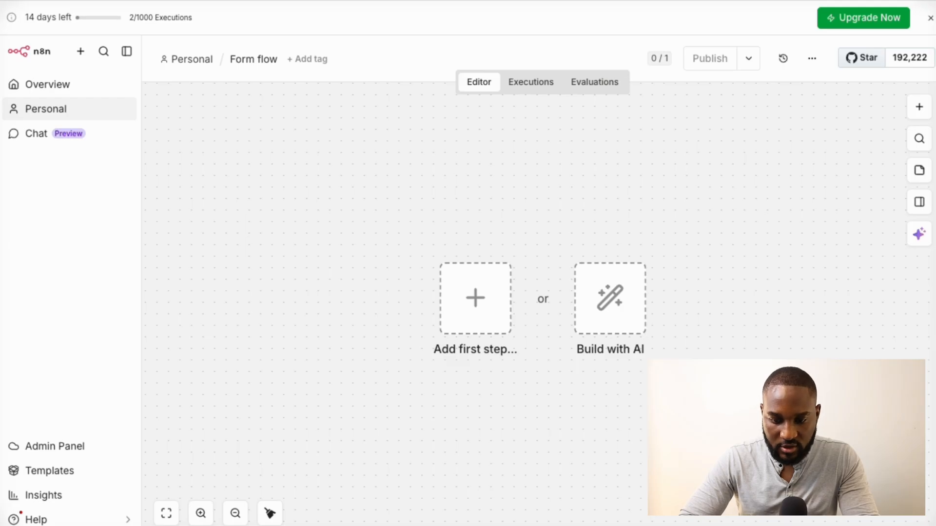
Dismiss the trial banner and add the n8n Form 'On new n8n Form event' trigger to Form flow
left_click(931, 18)
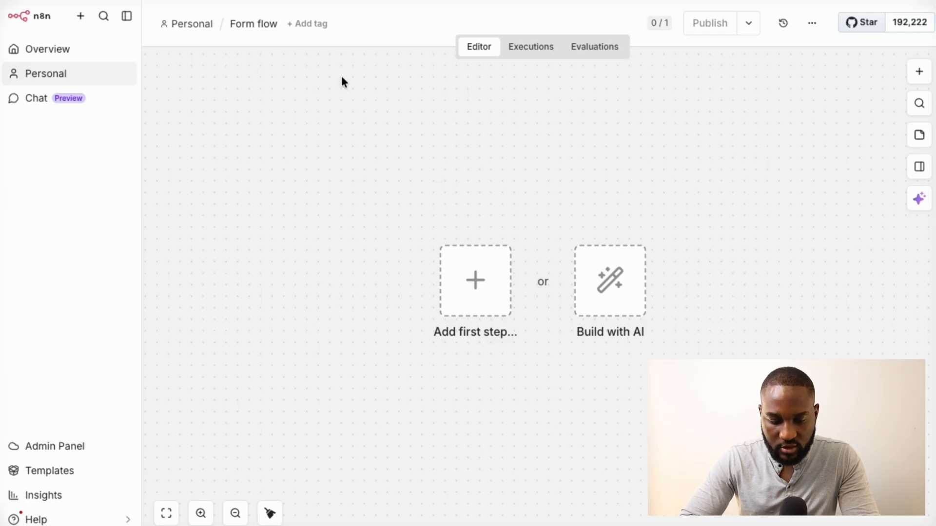
left_click(920, 74)
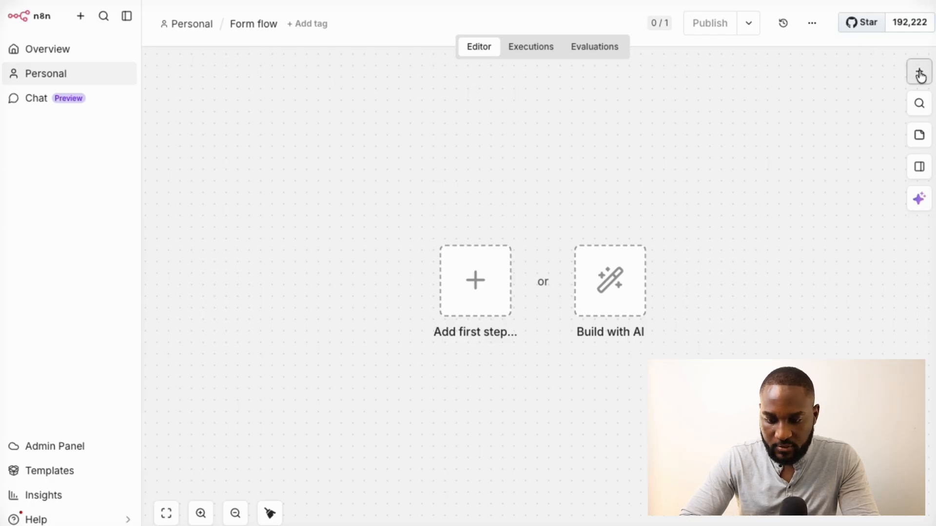
type("form")
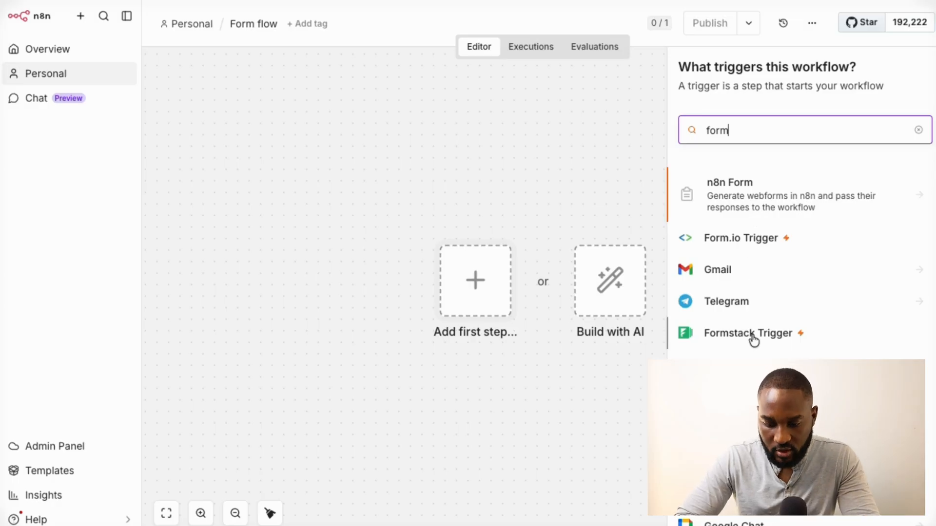
scroll(756, 380, "down", 2)
scroll(733, 271, "down", 2)
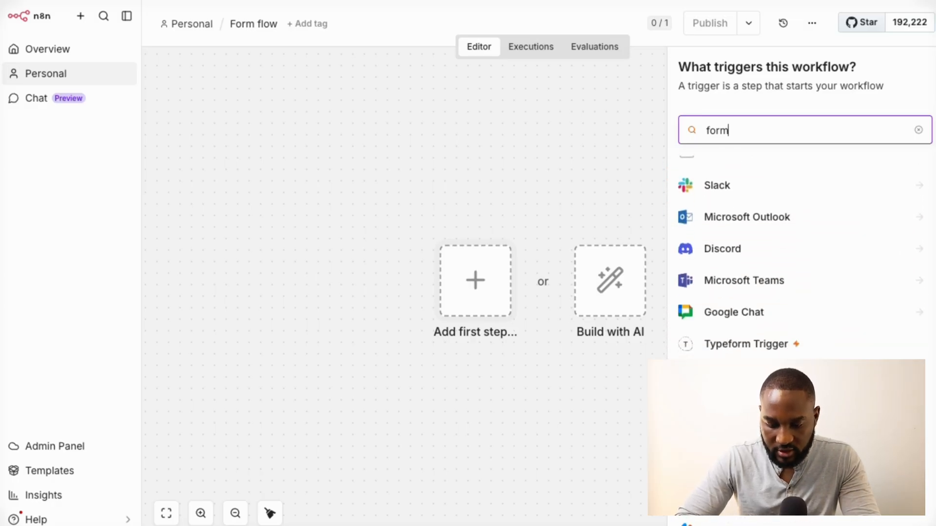
scroll(732, 271, "up", 5)
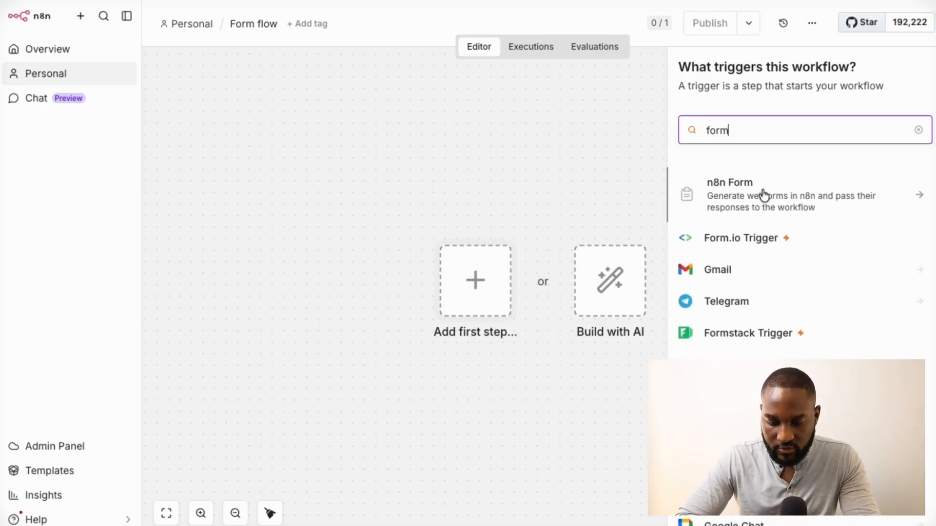
left_click(763, 195)
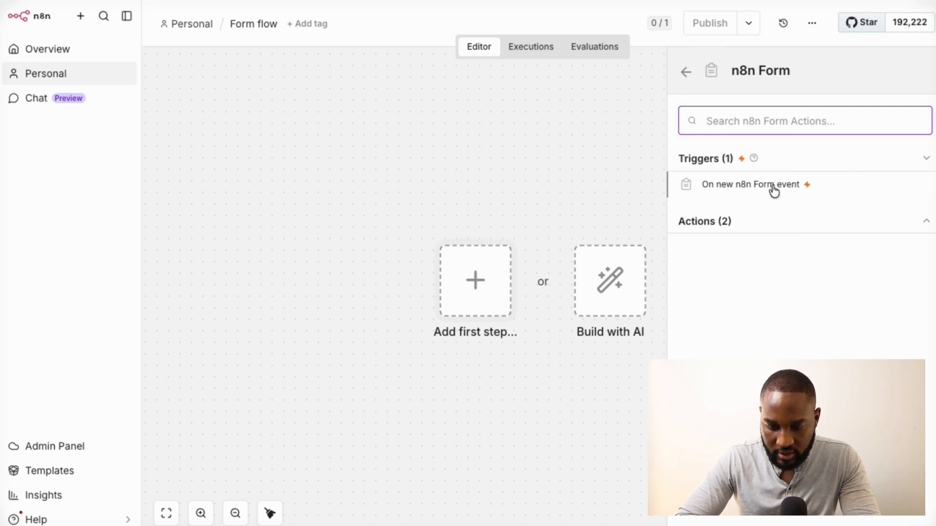
left_click(799, 225)
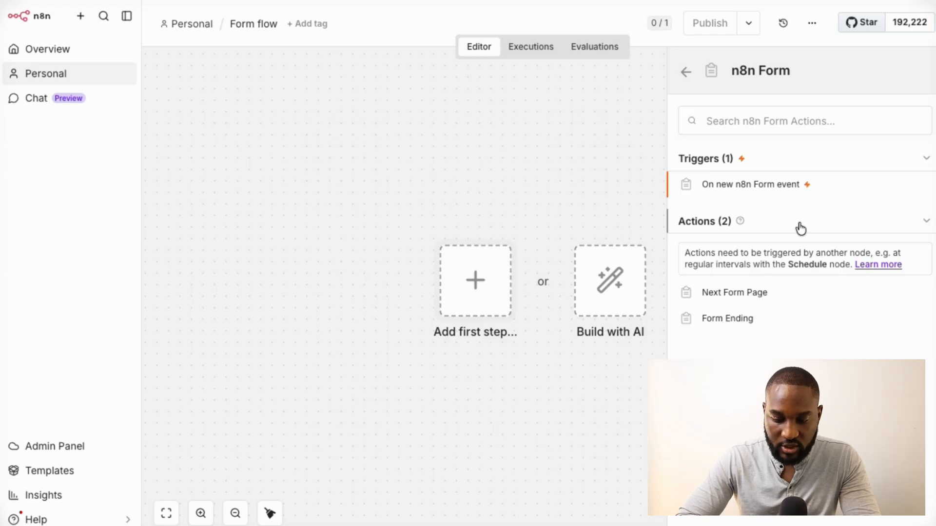
left_click(747, 187)
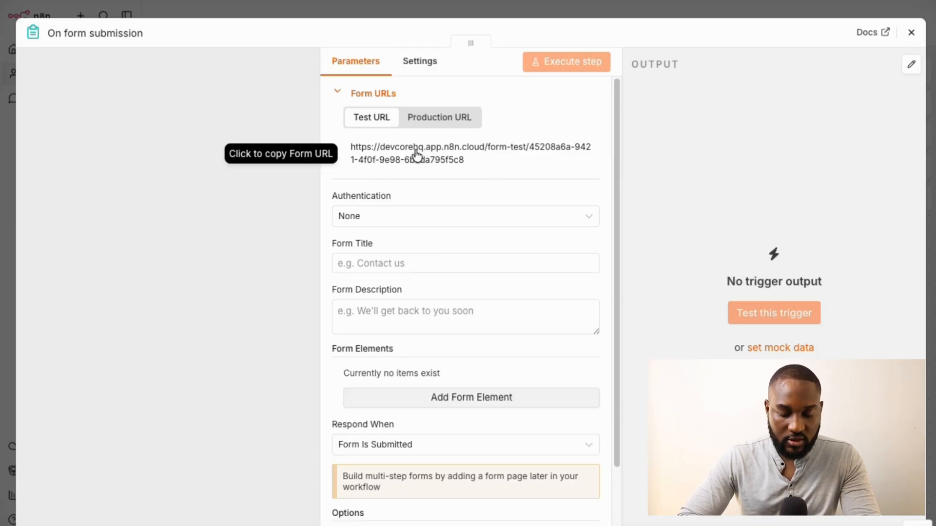
Toggle the Form URLs between Test URL and Production URL, ending on Production URL
left_click(443, 120)
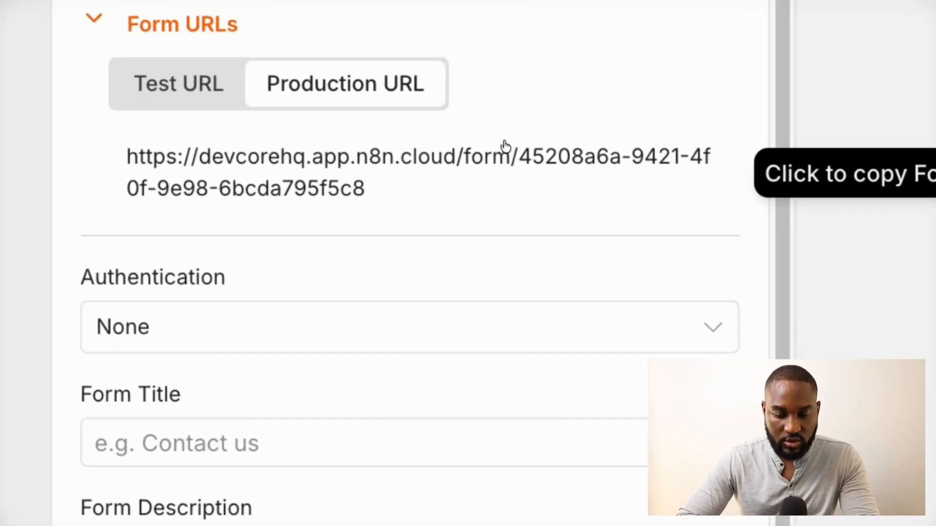
left_click(172, 91)
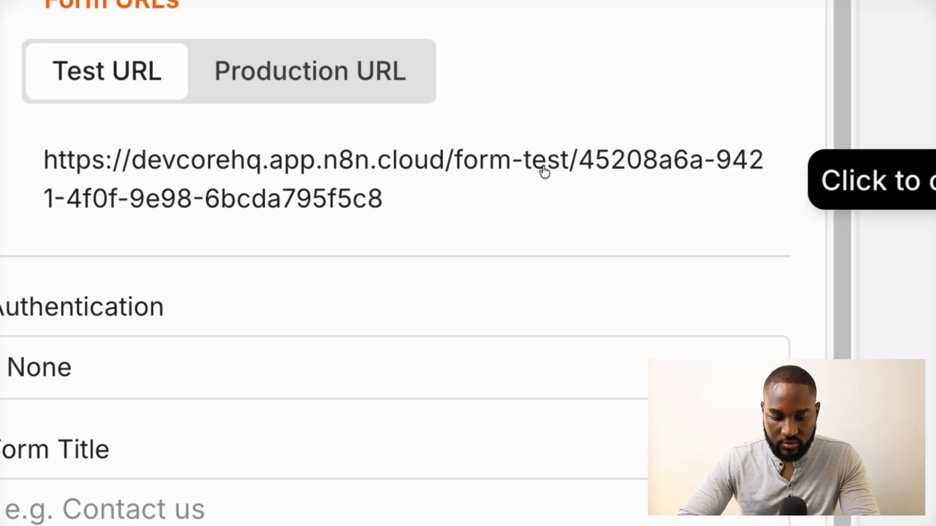
left_click(295, 73)
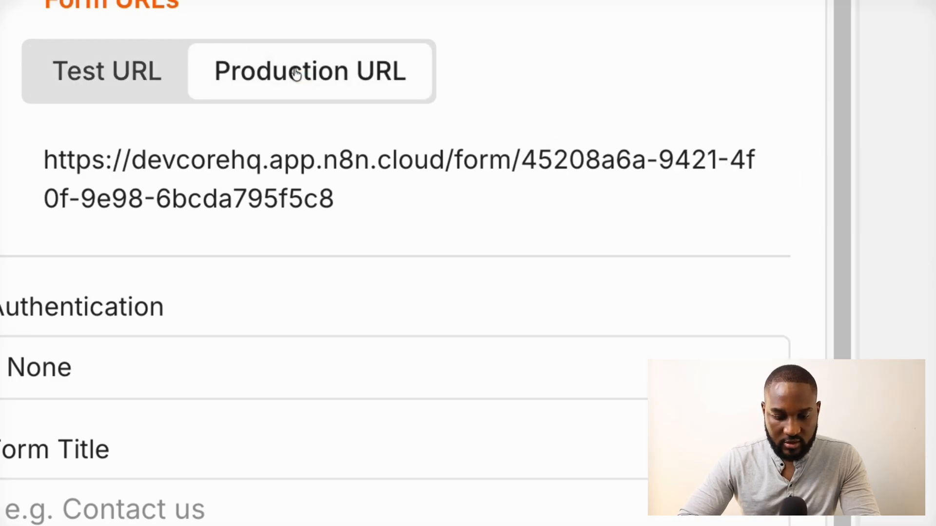
left_click(152, 89)
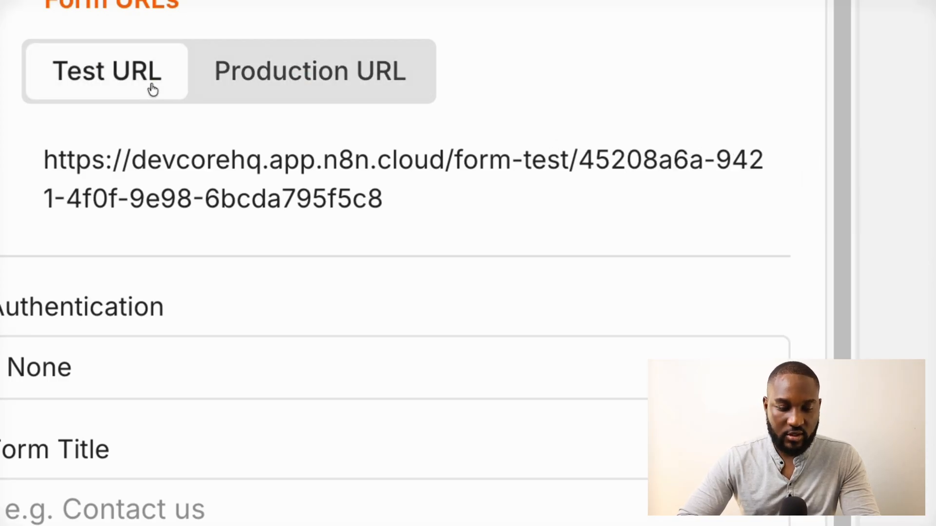
left_click(264, 72)
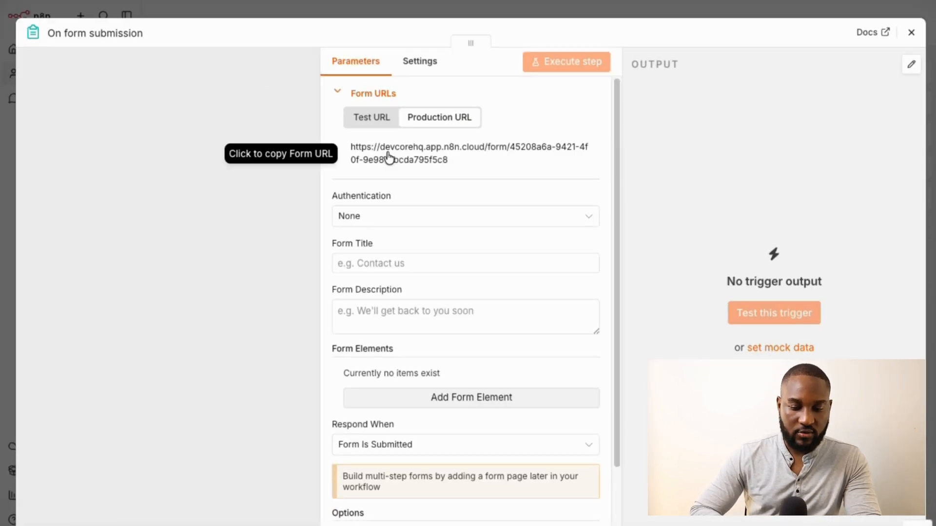
left_click(401, 223)
left_click(399, 256)
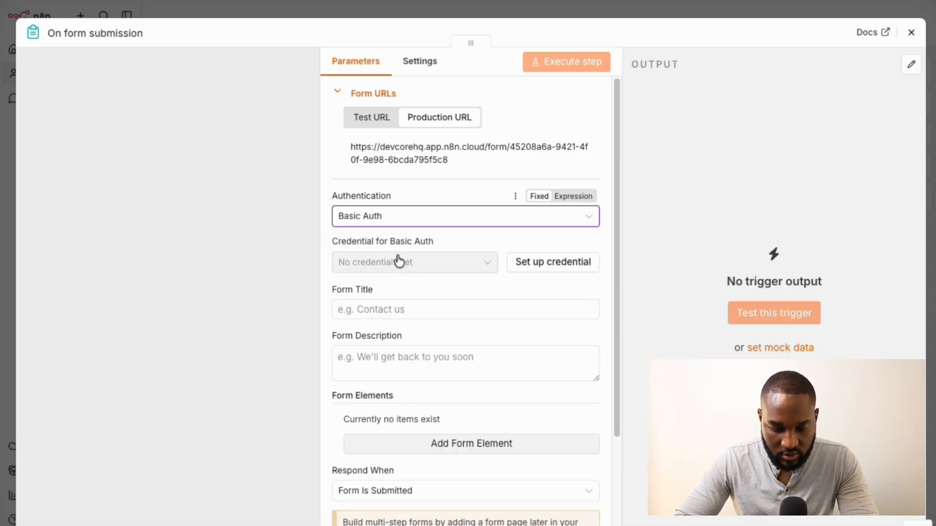
left_click(549, 268)
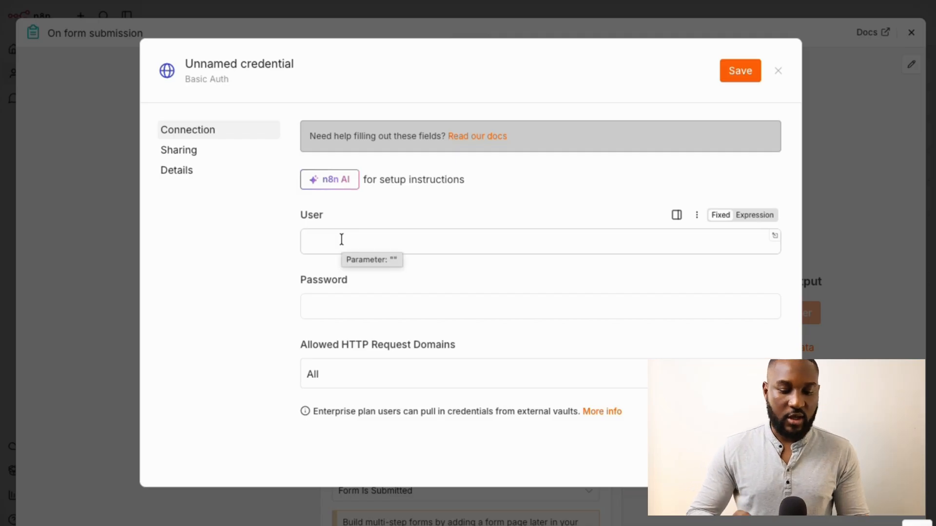
left_click(779, 71)
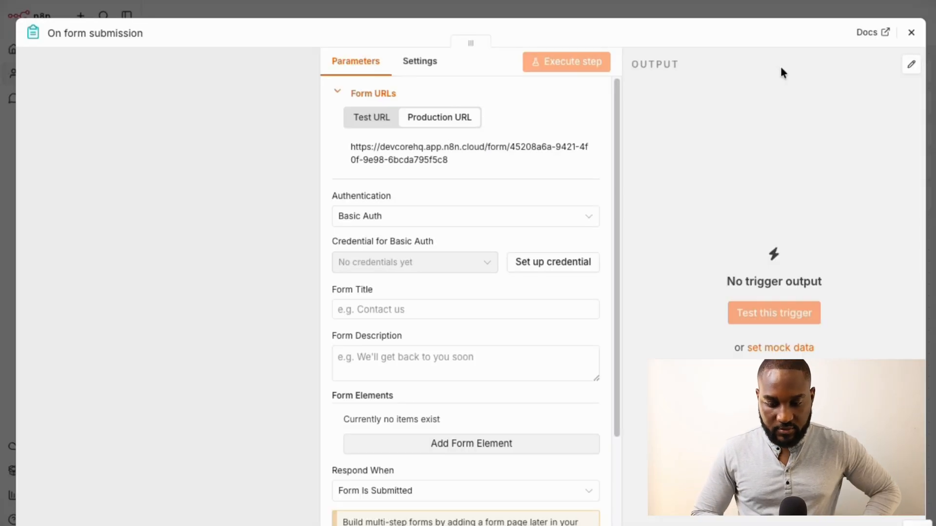
left_click(449, 218)
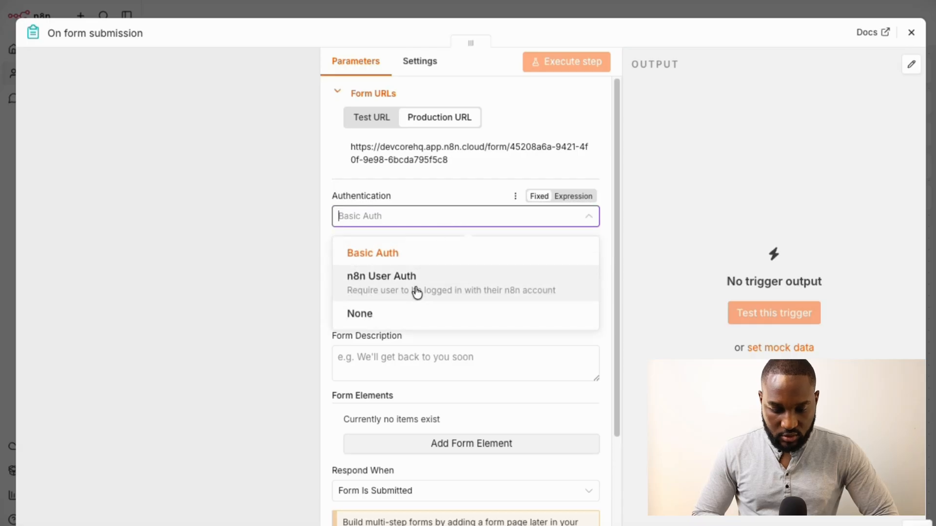
left_click(417, 292)
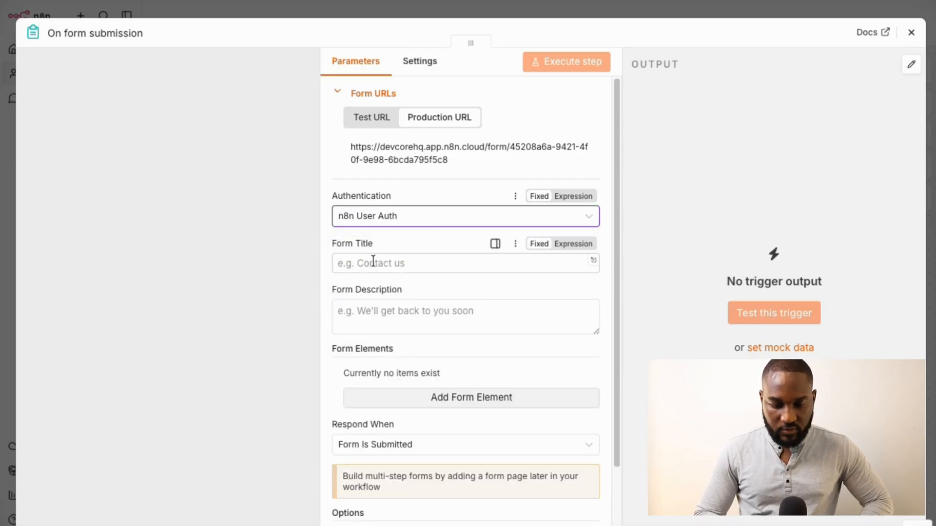
left_click(470, 216)
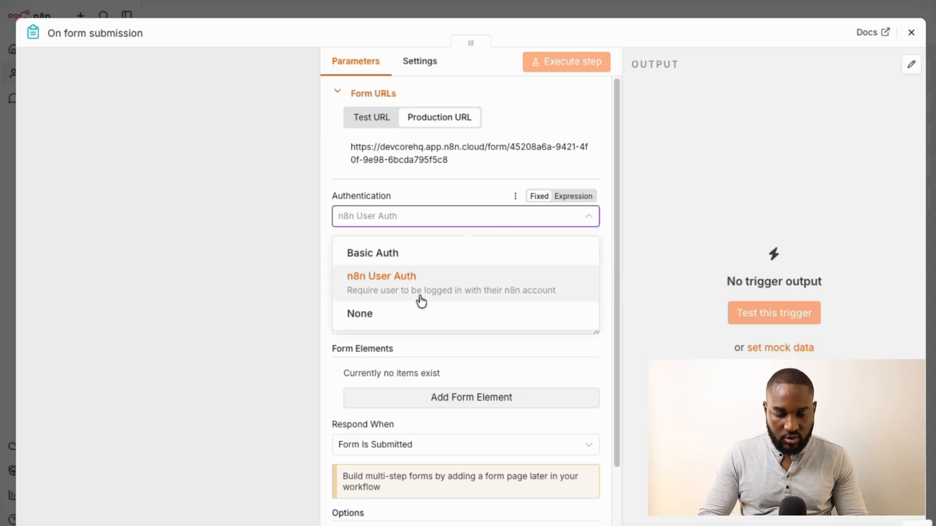
left_click(402, 315)
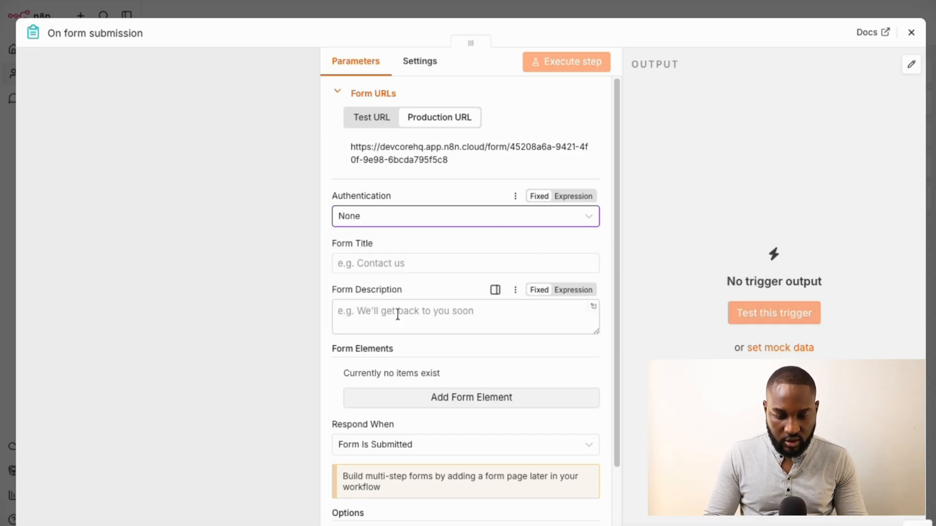
left_click(378, 263)
left_click(380, 216)
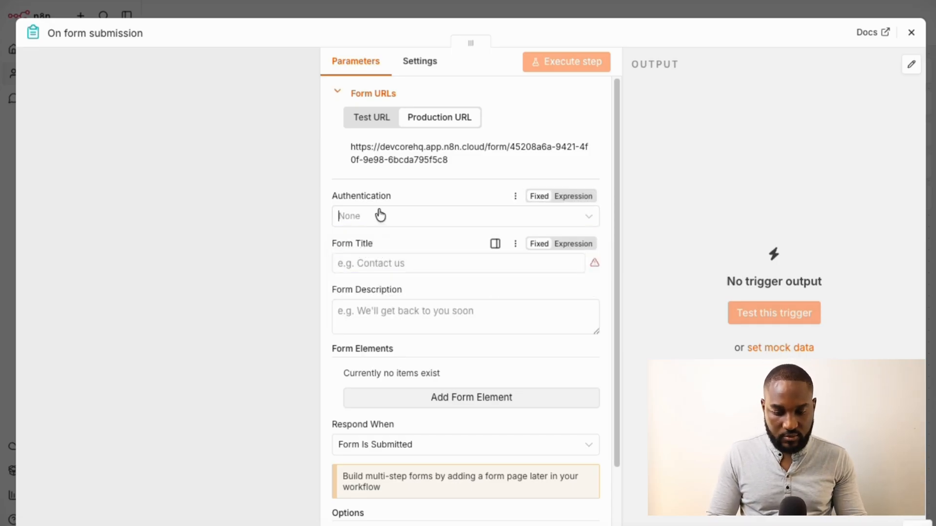
Keep Authentication as None and set the Form Title to 'Customer review'
left_click(287, 239)
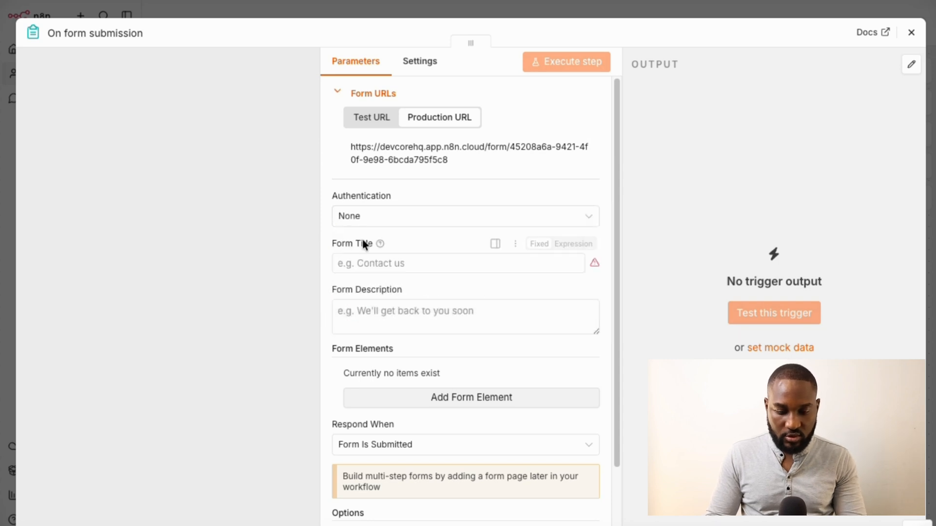
left_click(385, 266)
type("Contact Us")
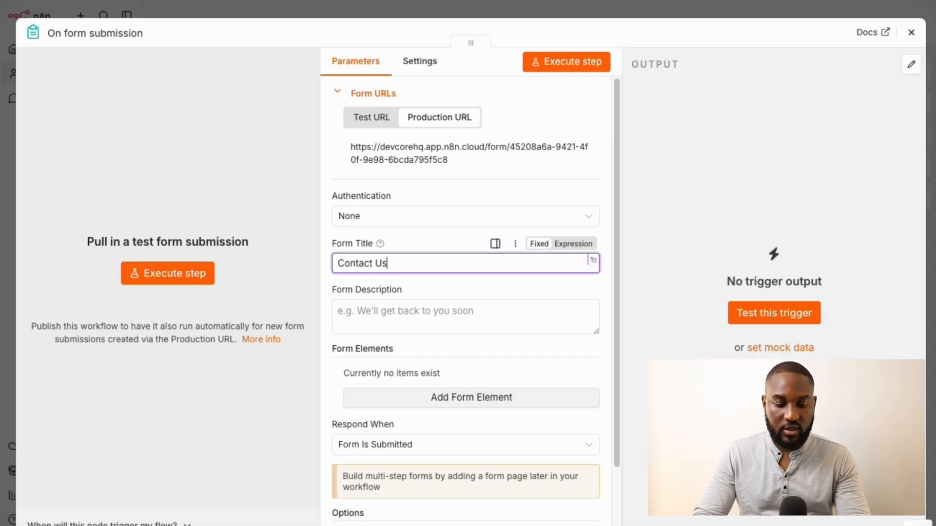
key("ctrl+a")
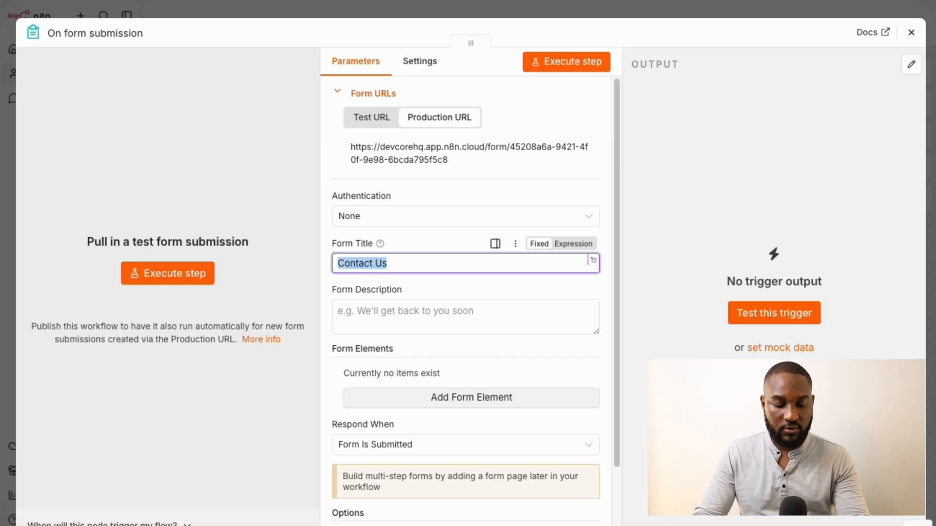
type("Socia")
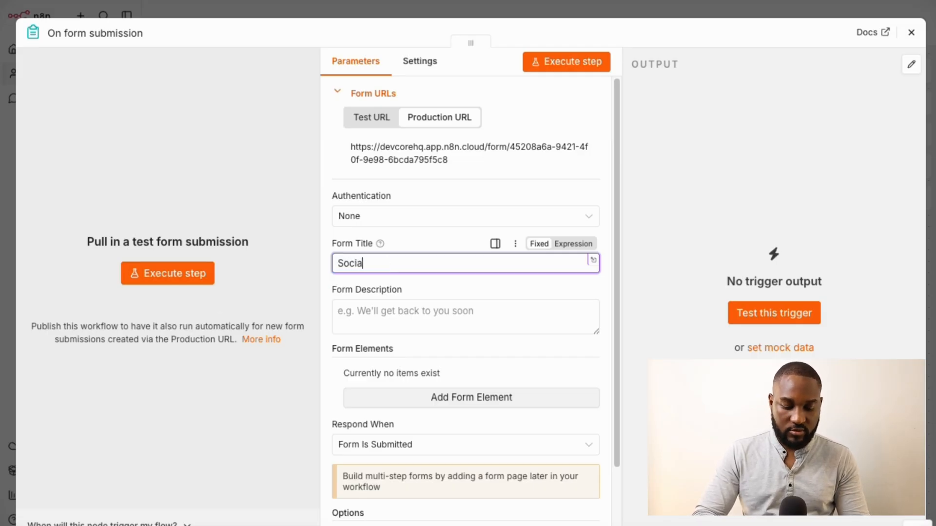
key("ctrl+a")
type("Customer r")
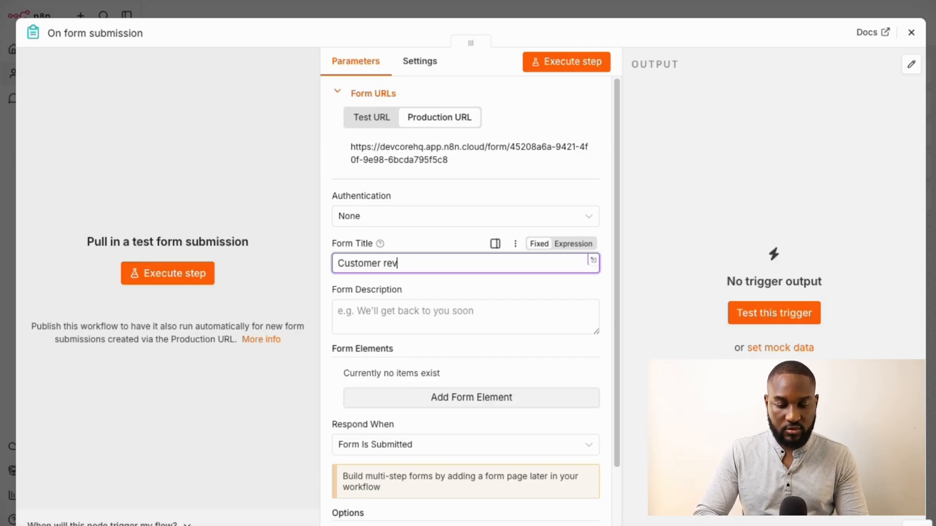
type("eview")
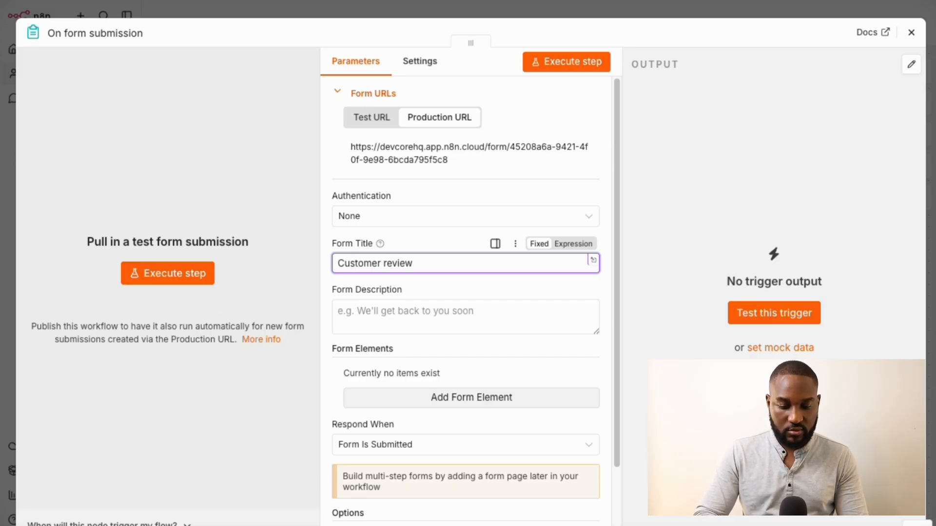
left_click(408, 317)
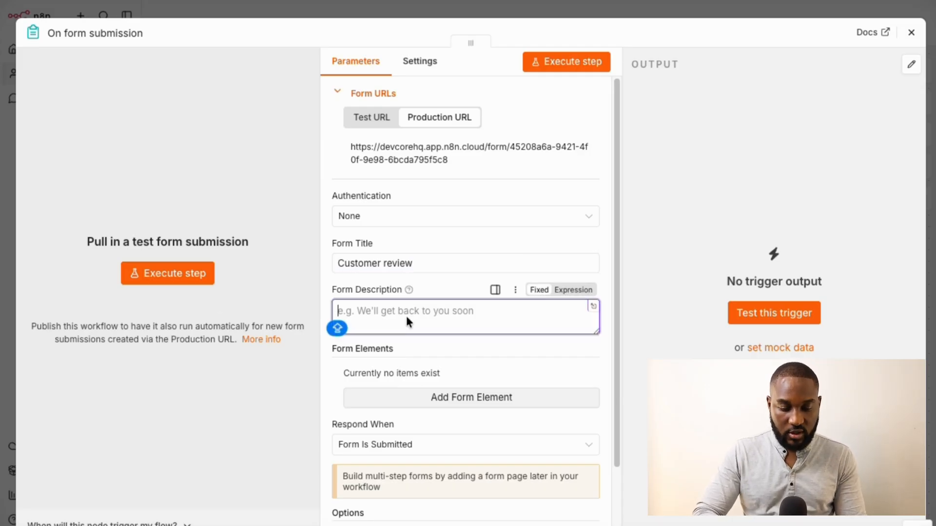
Enter the Form Description 'Give us your honest feedback, thank you for your patronage.'
mouse_move(409, 289)
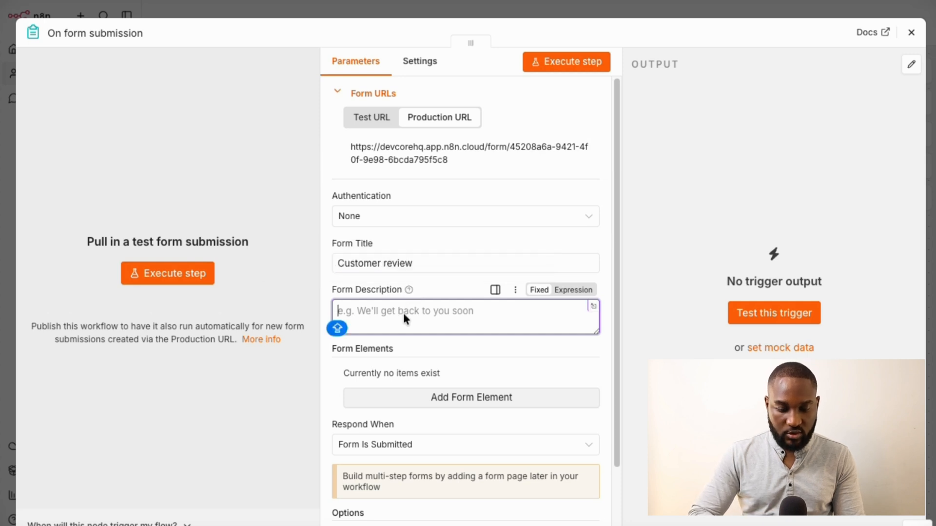
type("G")
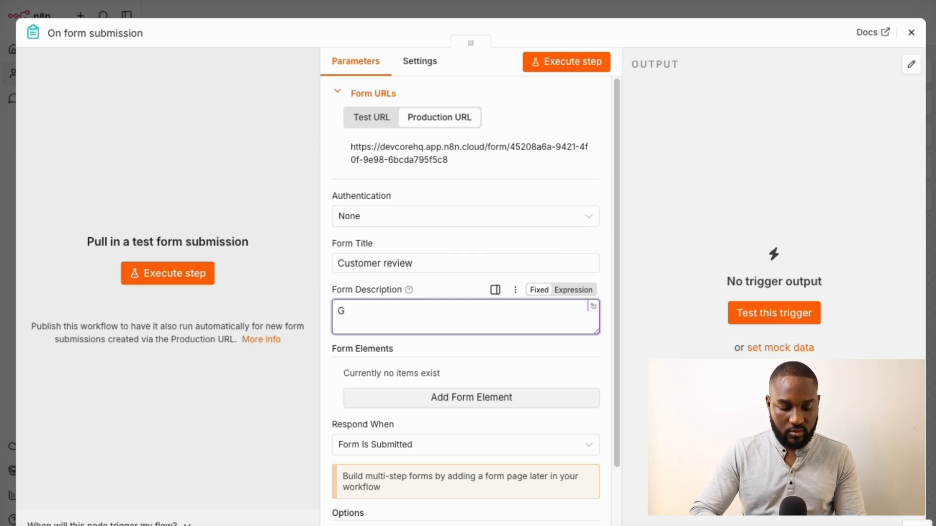
type("ive us your h")
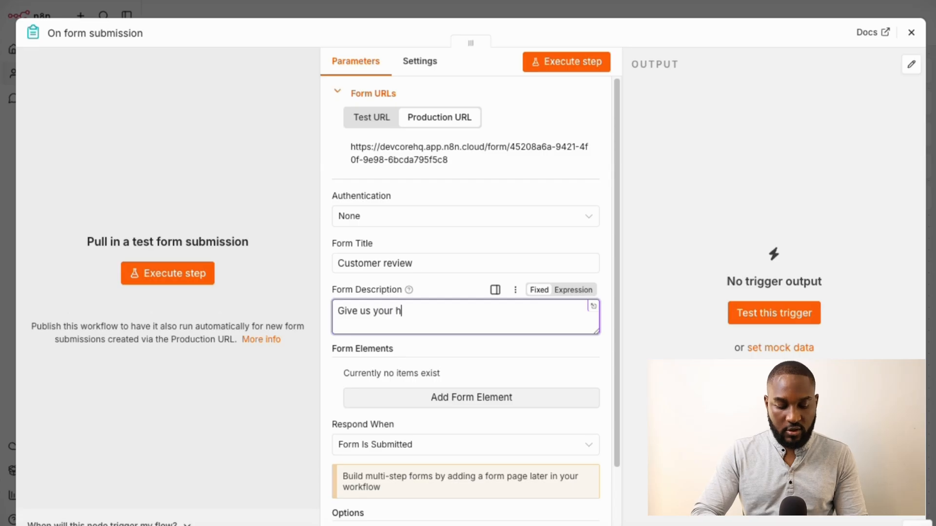
type("onest feedback")
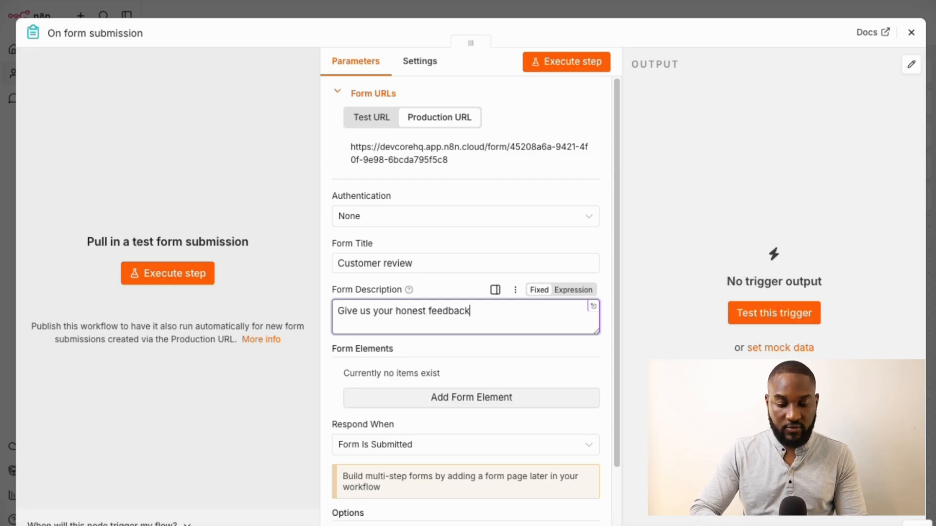
type(", t")
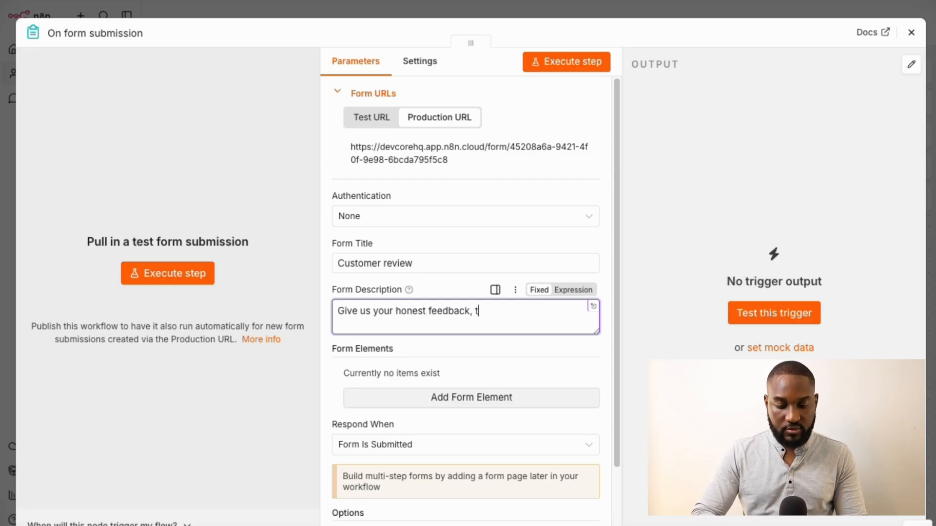
type("hank you for ")
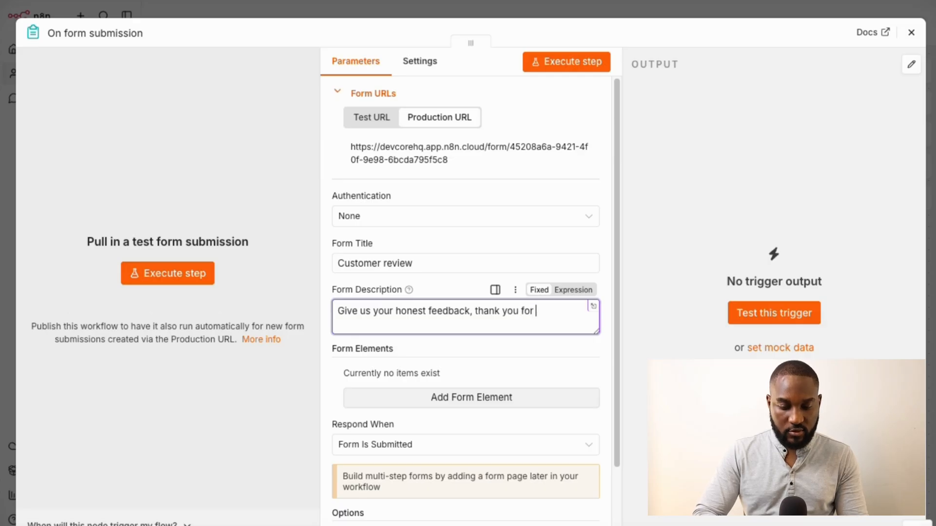
type("your pat")
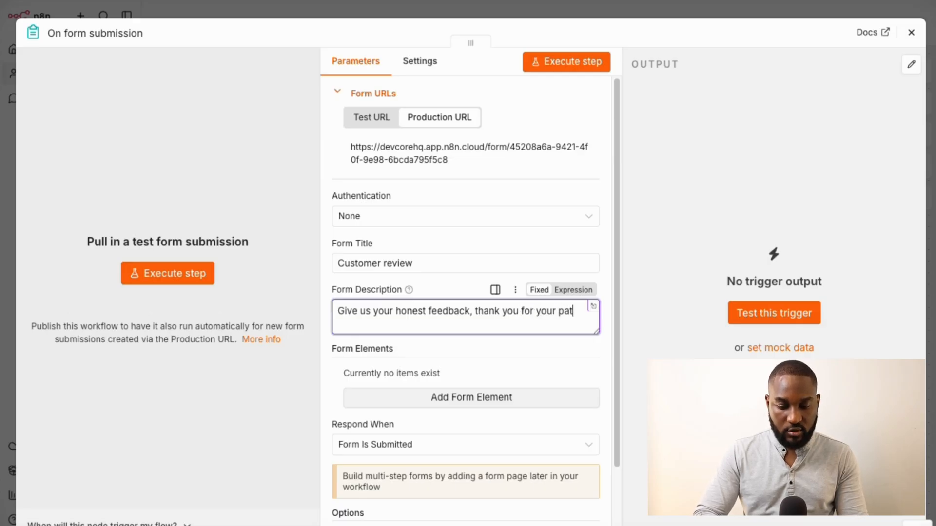
type("ronage")
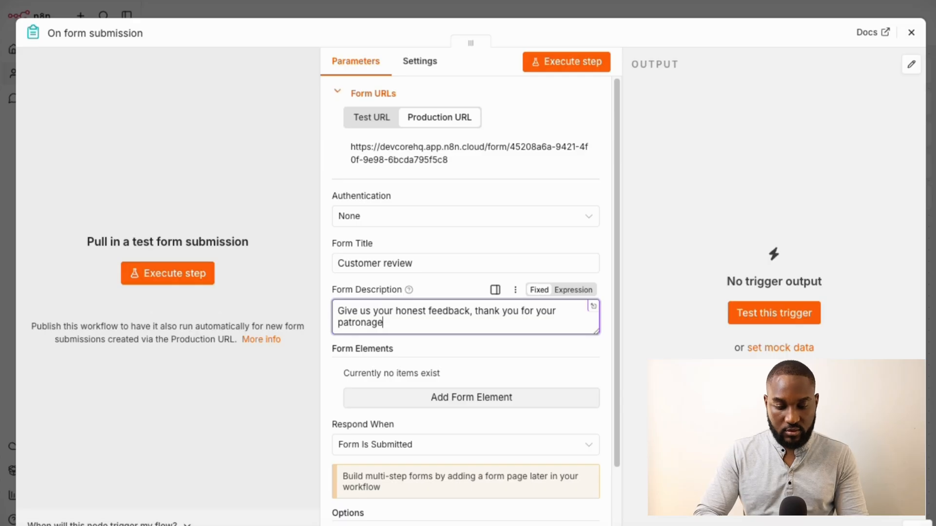
type(".")
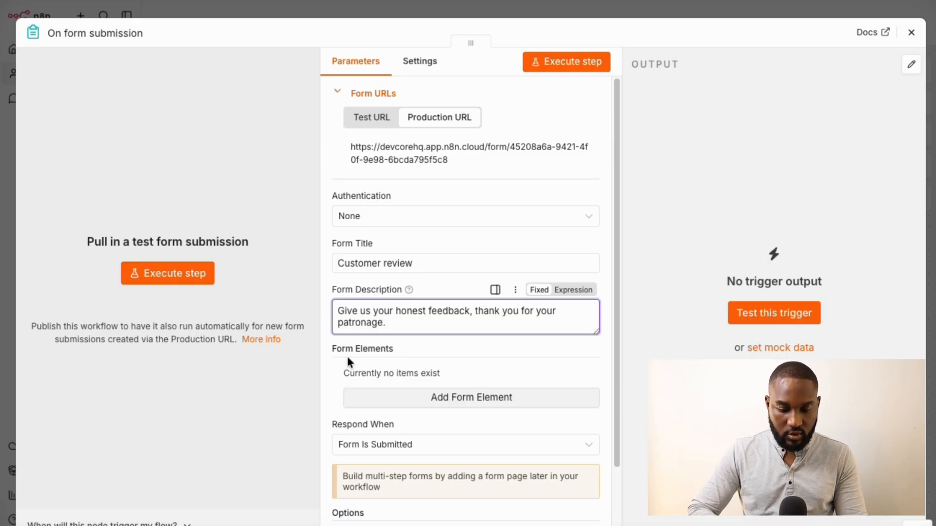
scroll(333, 399, "down", 1)
scroll(333, 397, "down", 2)
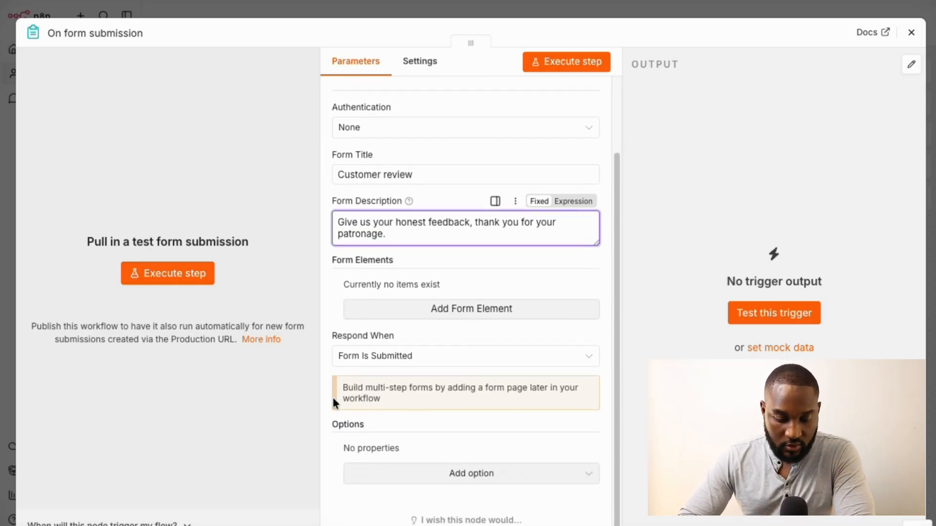
Add a Textarea form element labelled 'How was our service today?' with no extra attributes
left_click(456, 314)
left_click(441, 303)
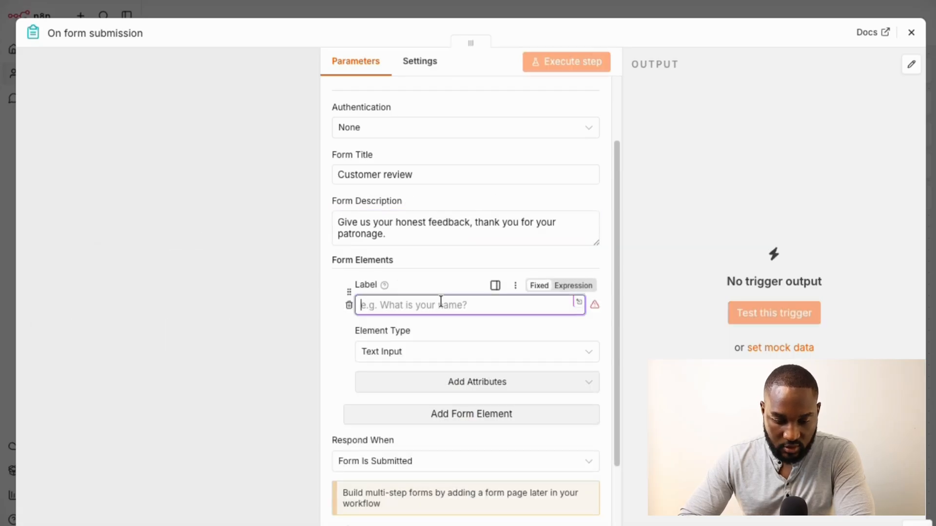
type("Ho")
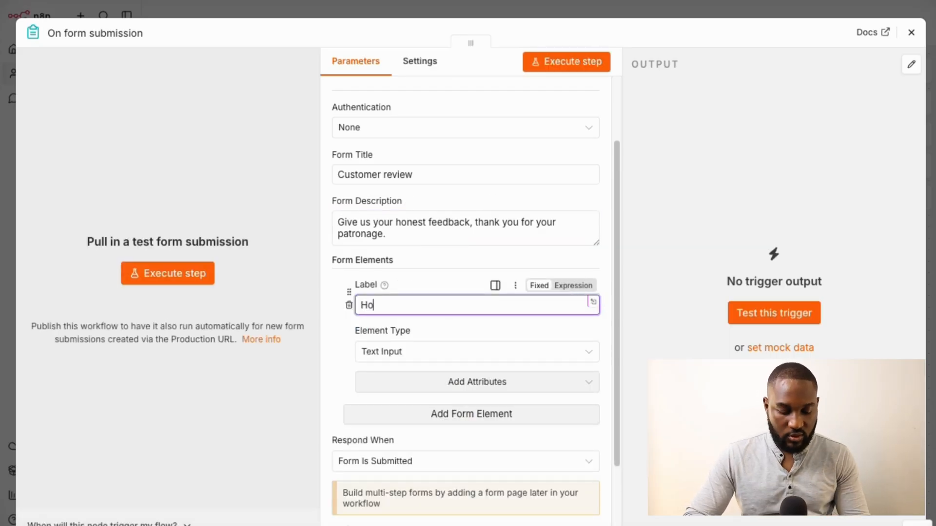
type("w was our ")
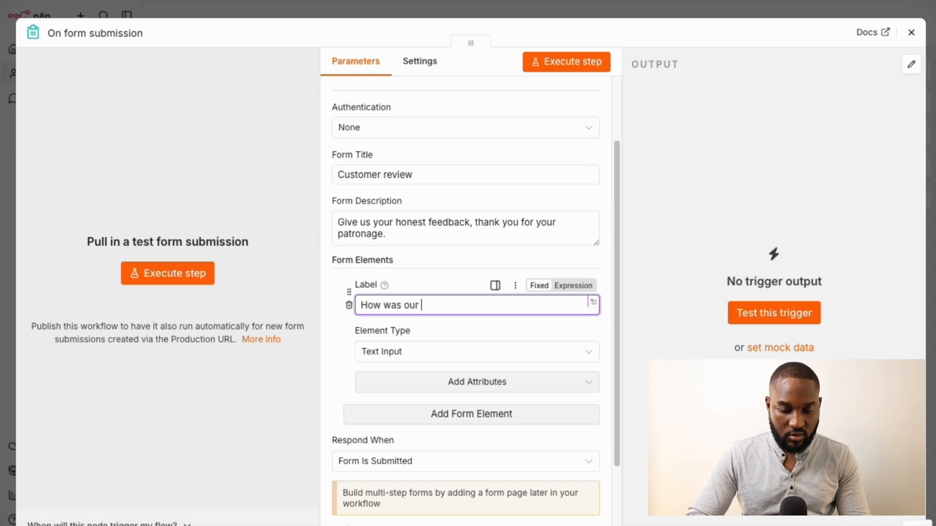
type("service to")
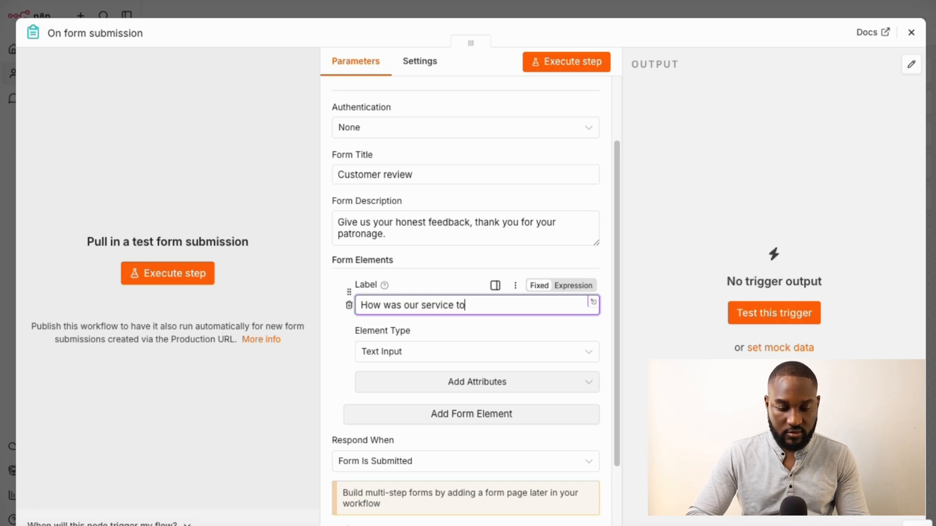
type("day?")
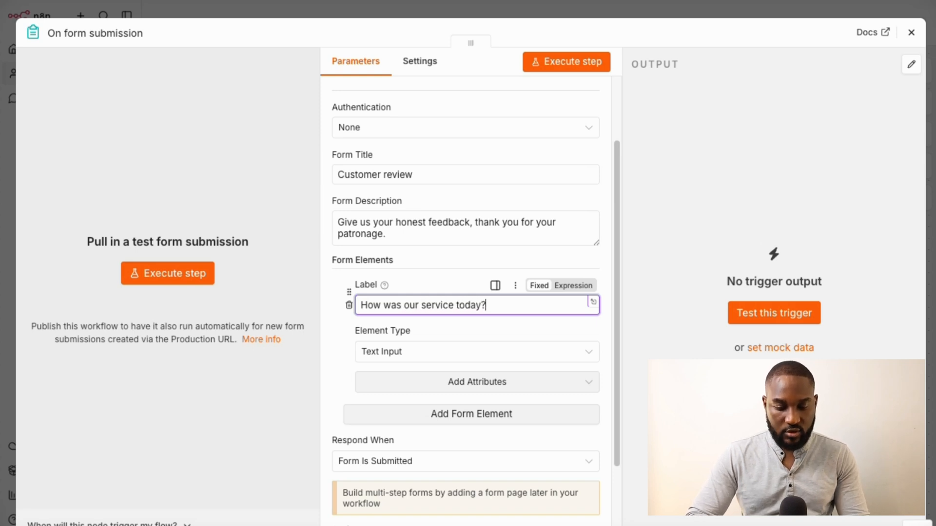
left_click(393, 356)
scroll(422, 242, "up", 3)
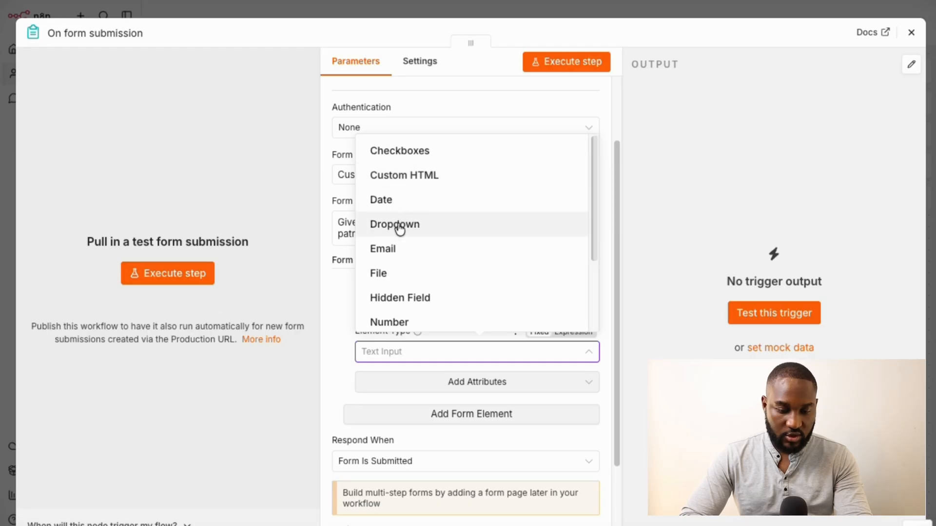
scroll(400, 303, "down", 3)
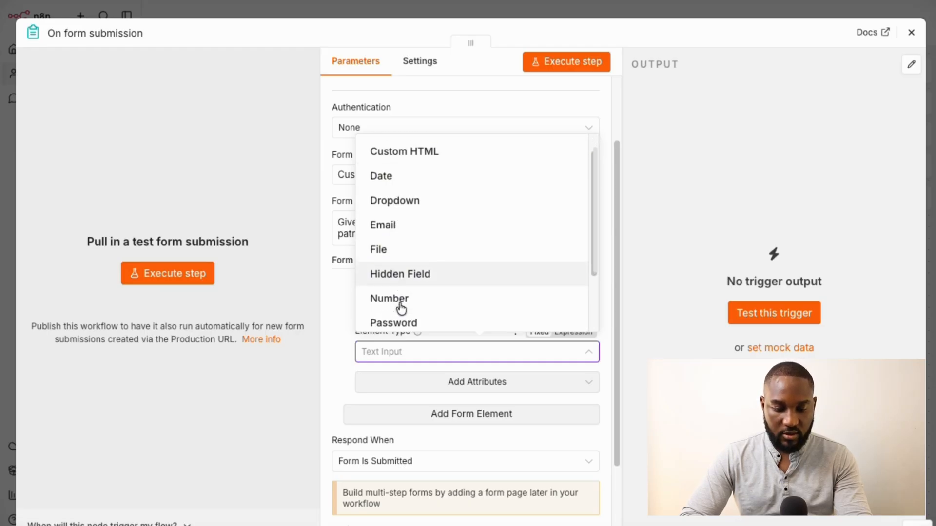
scroll(401, 303, "down", 1)
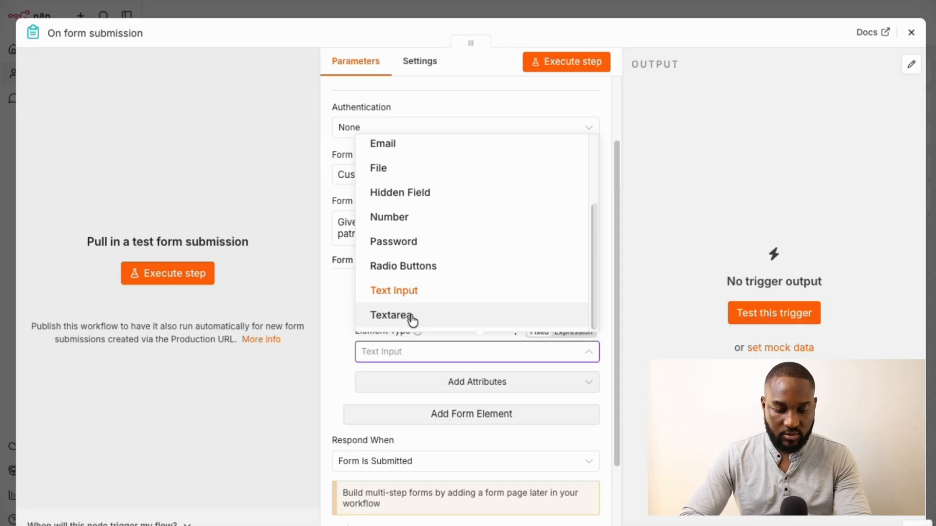
left_click(412, 317)
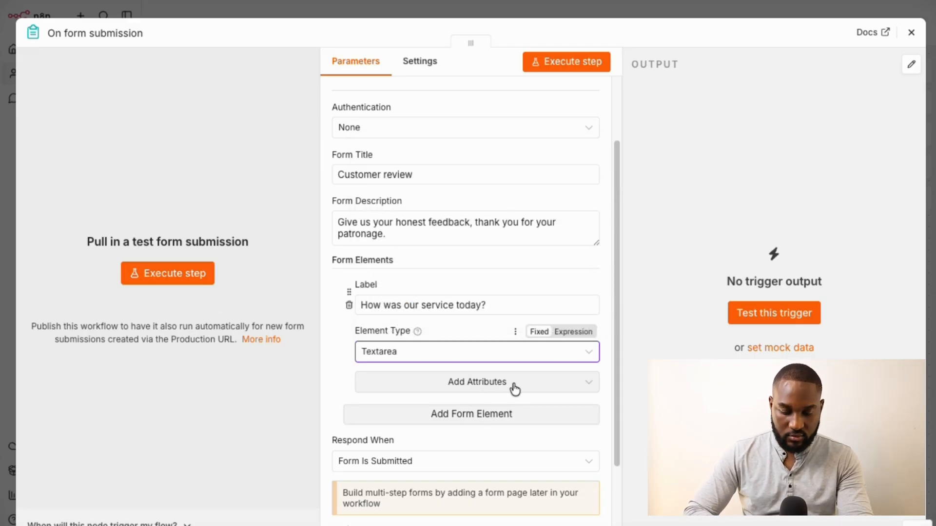
left_click(541, 385)
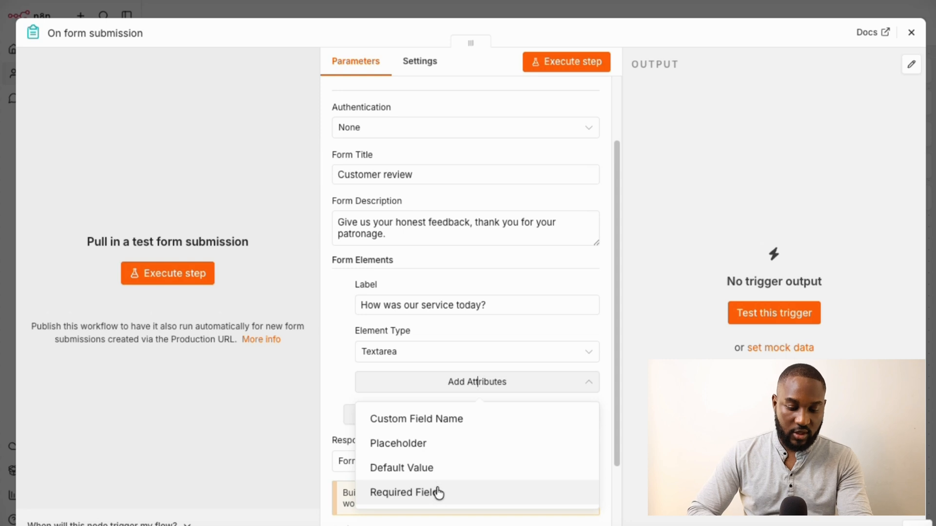
left_click(345, 370)
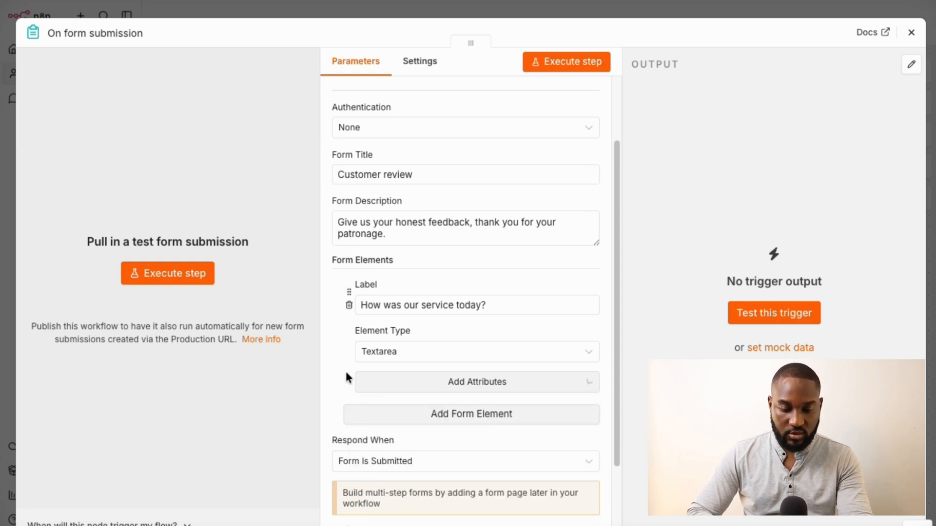
Add a second form element labelled 'Rate our service'
left_click(433, 414)
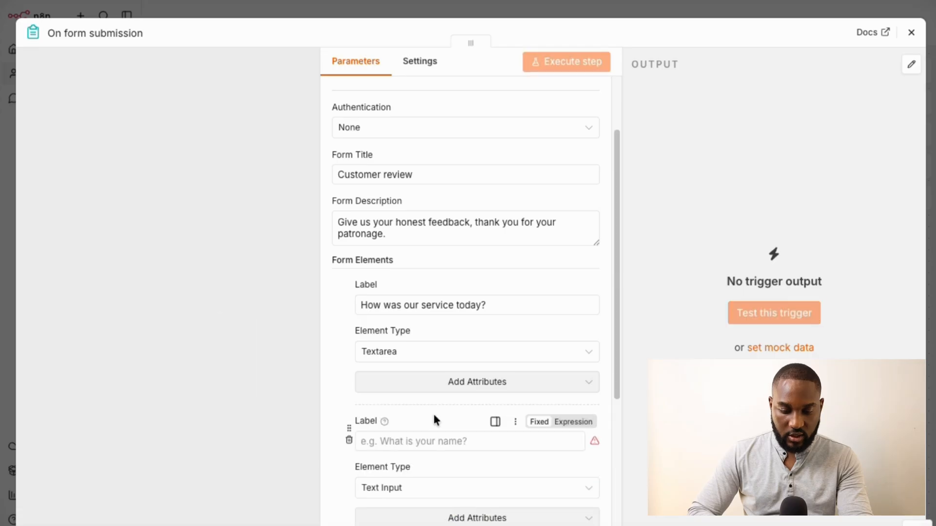
scroll(434, 414, "down", 3)
left_click(424, 314)
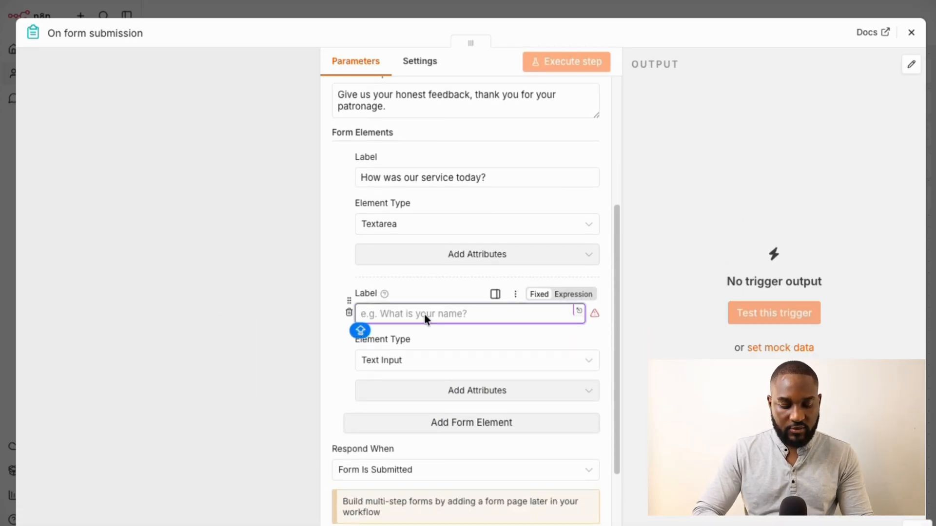
type("Rate our service")
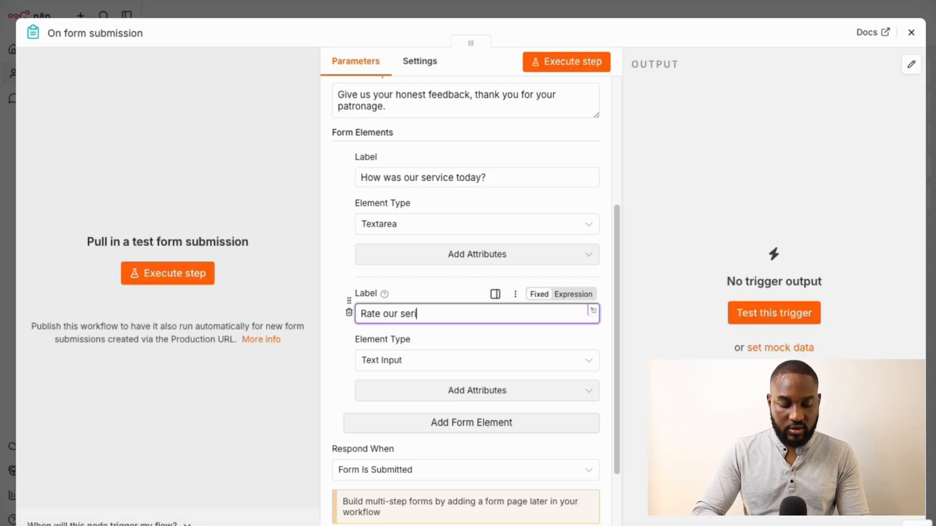
Set its Element Type to Radio Buttons after briefly choosing Checkboxes
left_click(455, 359)
scroll(447, 273, "down", 3)
scroll(448, 271, "up", 2)
scroll(447, 271, "up", 1)
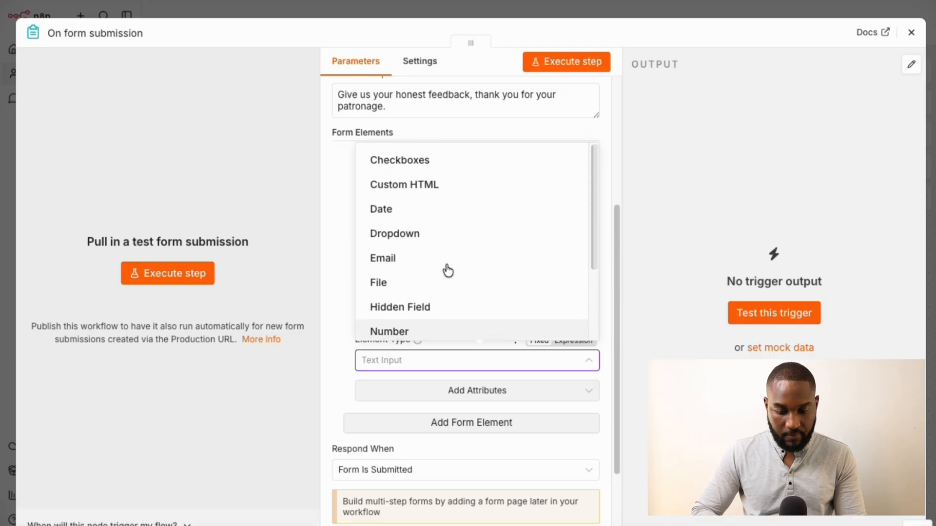
left_click(439, 170)
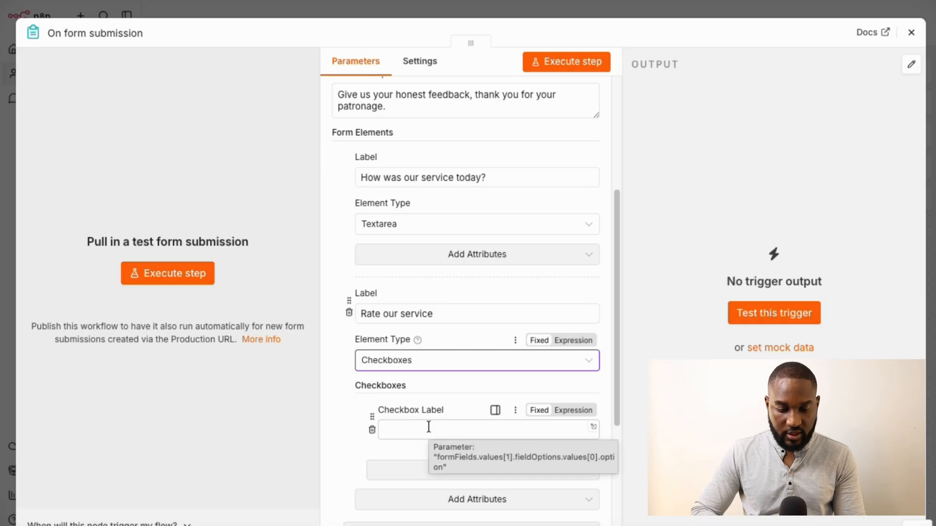
left_click(432, 361)
scroll(429, 312, "down", 3)
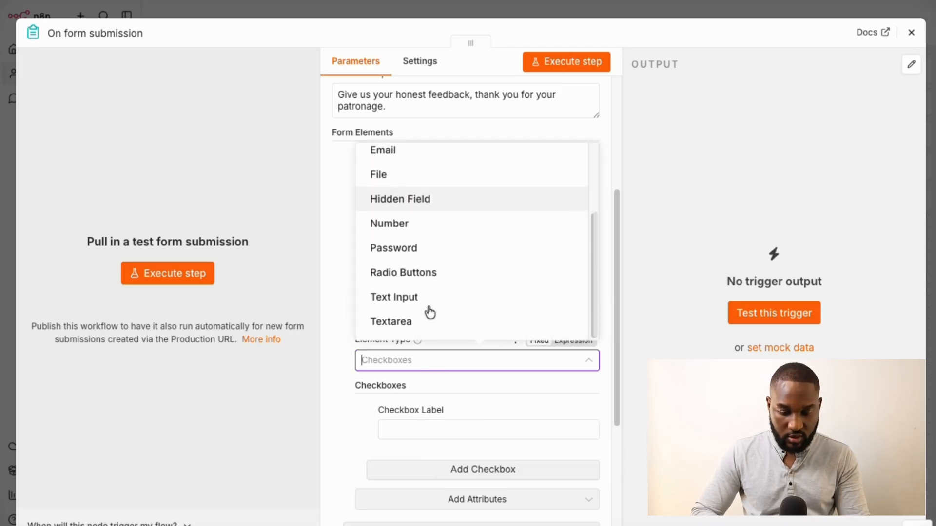
left_click(429, 273)
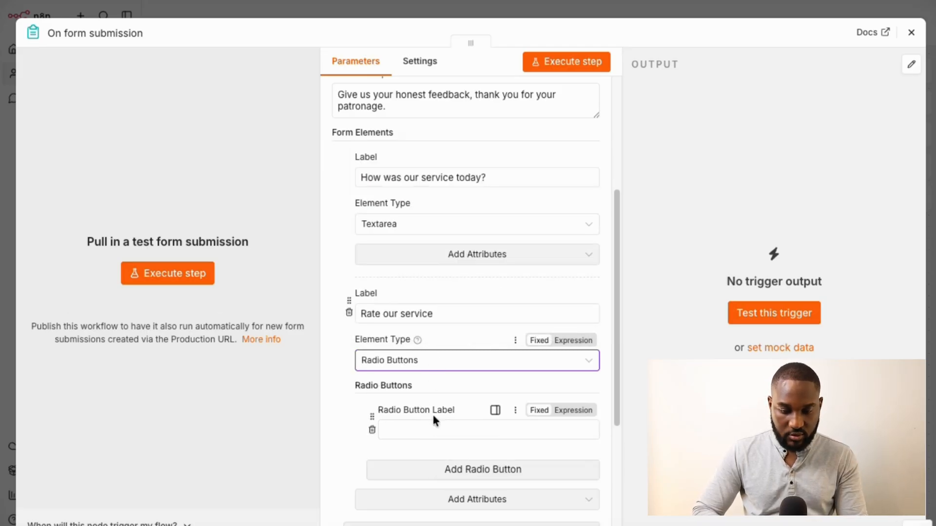
Create five radio button options labelled 1, 2, 3, 4 and 5
left_click(432, 429)
type("S")
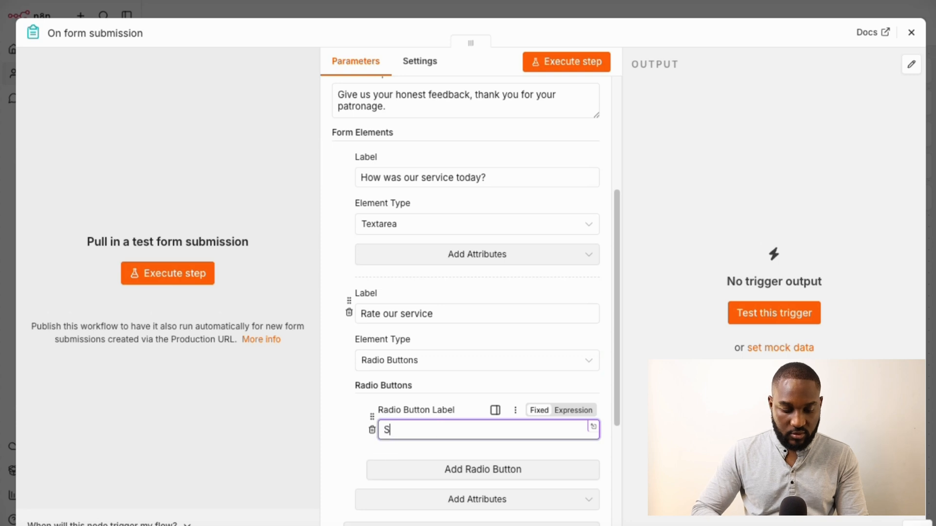
type("ta")
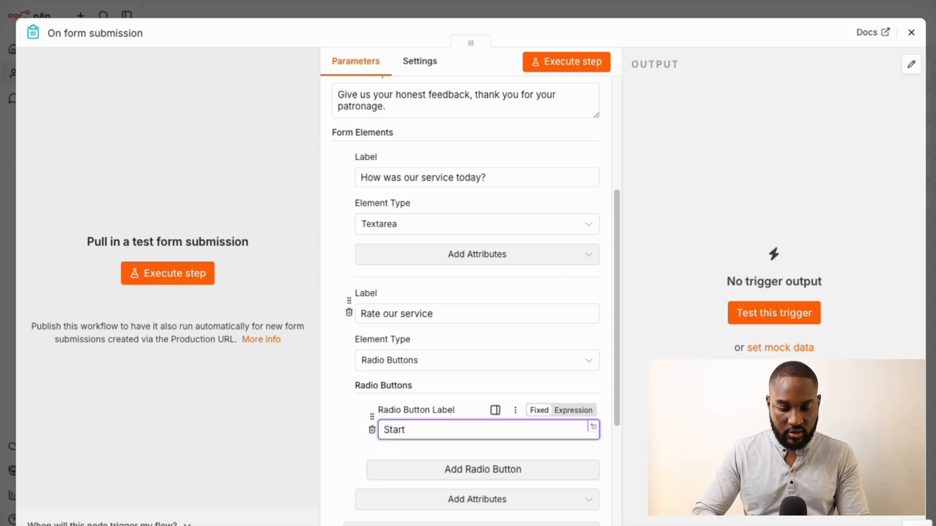
left_click(463, 470)
left_click(431, 490)
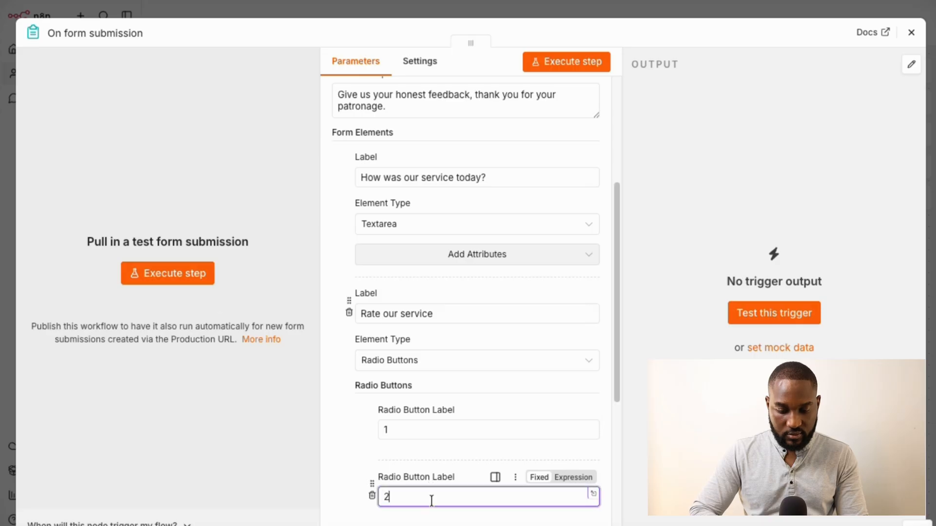
type("2")
scroll(431, 501, "down", 4)
left_click(476, 356)
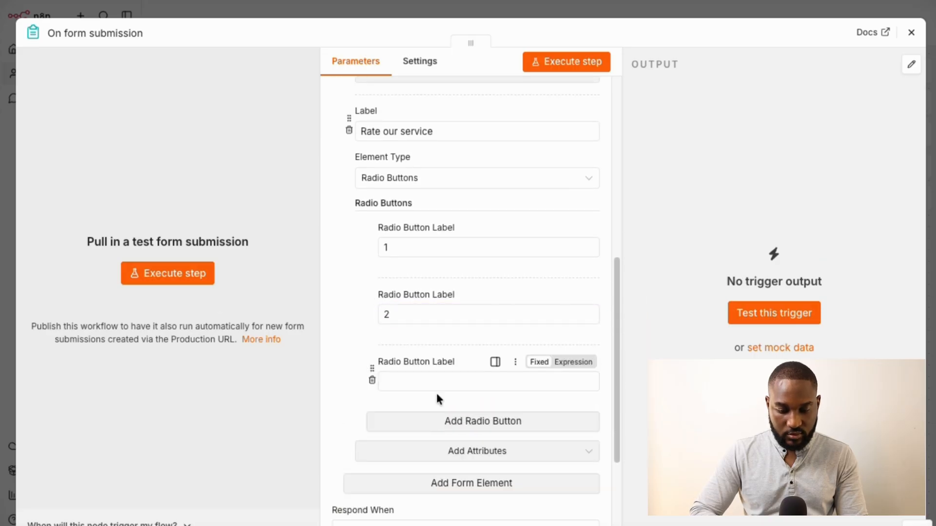
left_click(431, 381)
type("3")
left_click(435, 422)
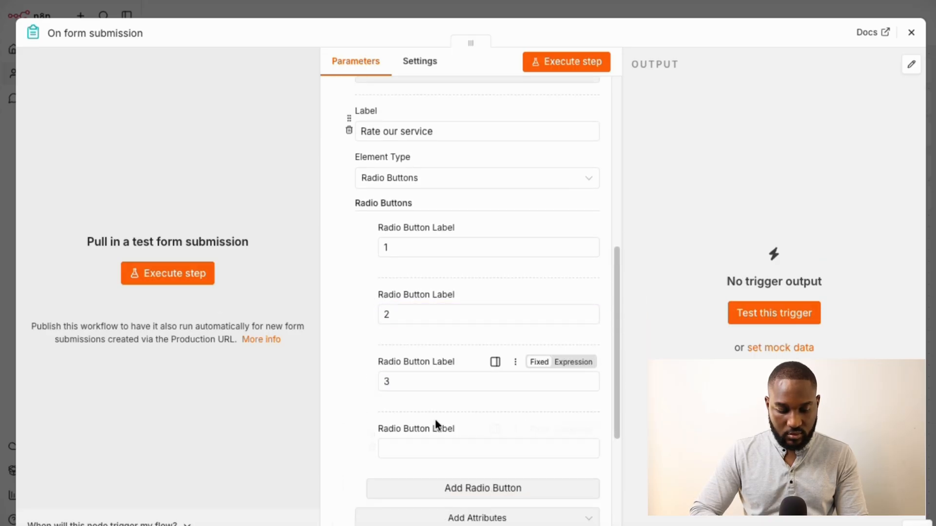
left_click(416, 446)
left_click(434, 486)
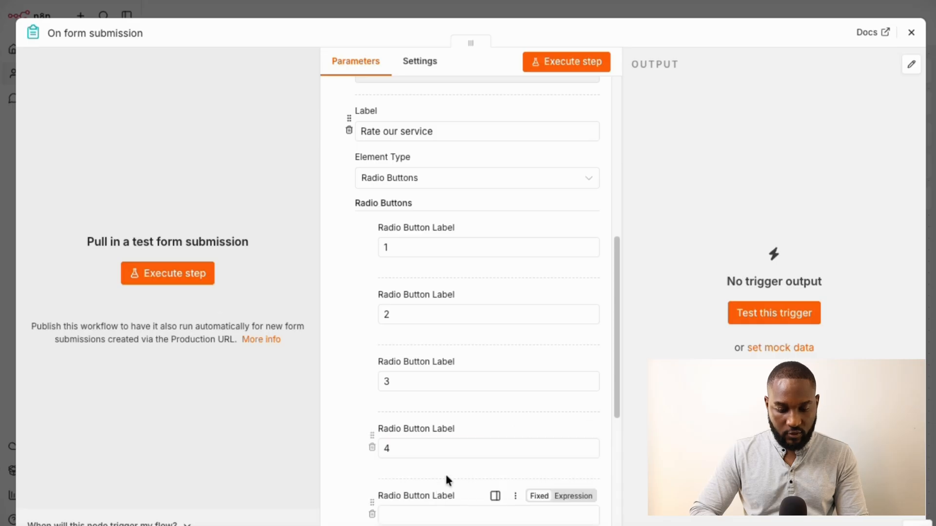
left_click(424, 513)
scroll(450, 489, "down", 4)
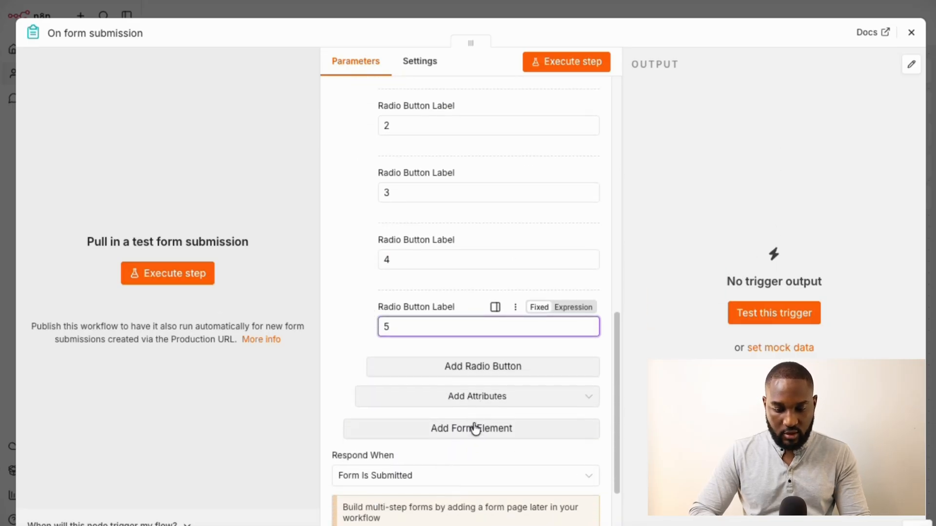
scroll(460, 312, "up", 5)
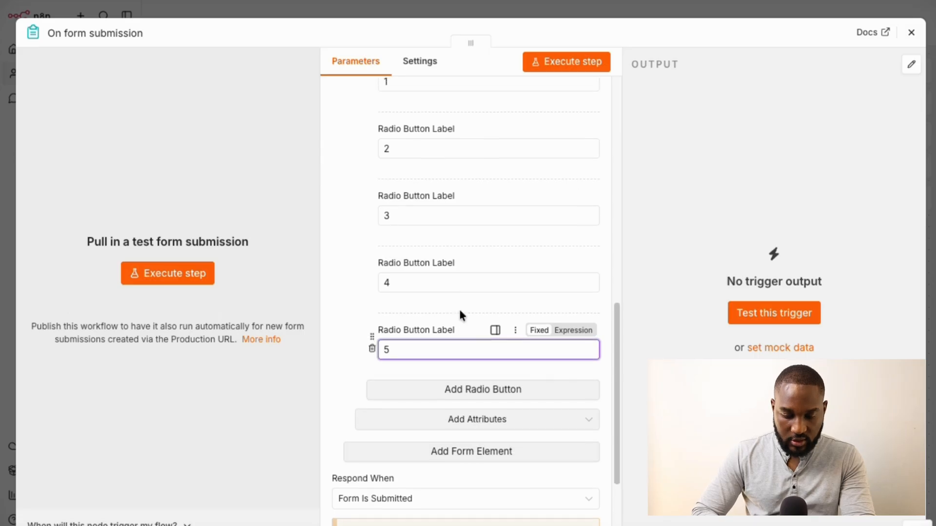
scroll(461, 315, "down", 4)
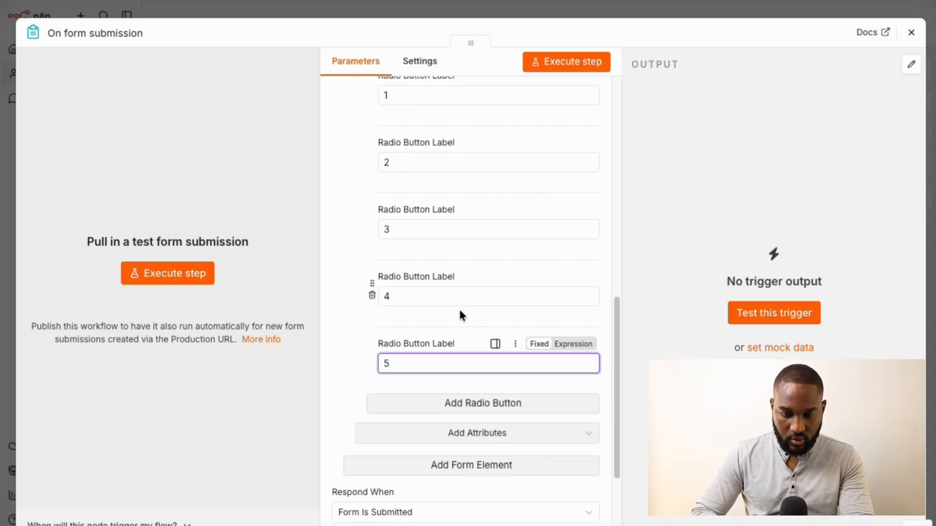
scroll(460, 314, "up", 10)
scroll(458, 308, "up", 1)
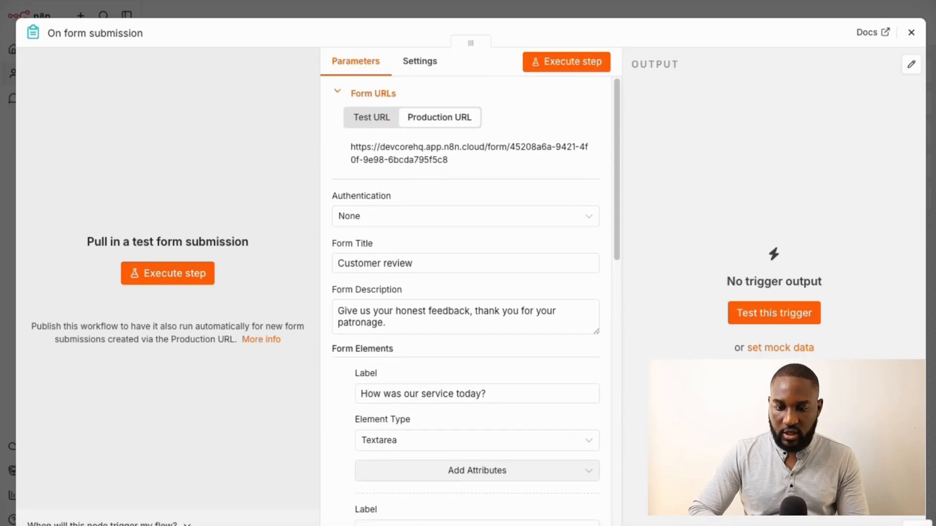
key("ctrl+t")
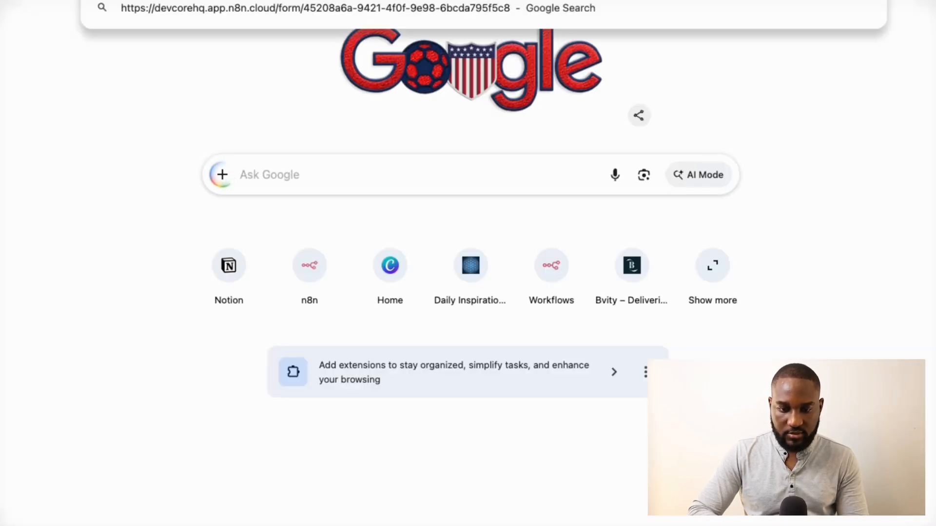
key("Return")
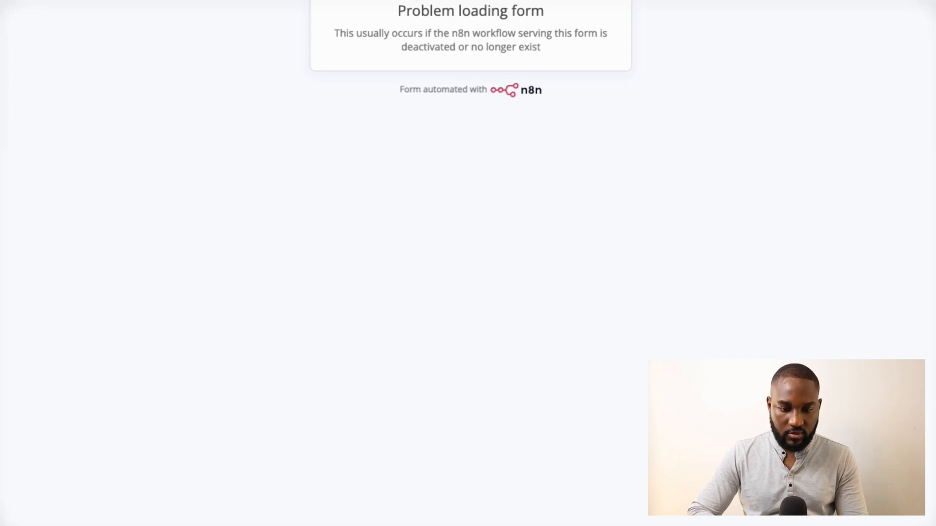
key("ctrl+shift+Tab")
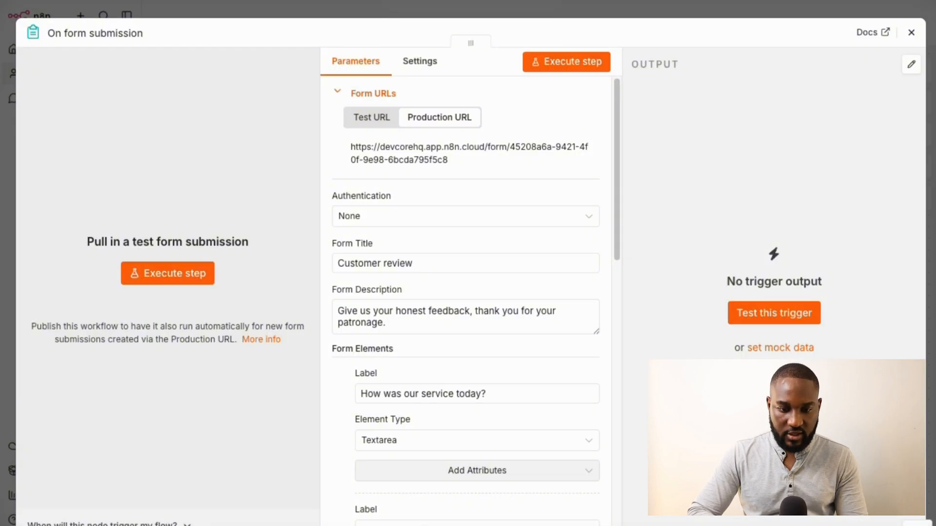
scroll(497, 269, "down", 12)
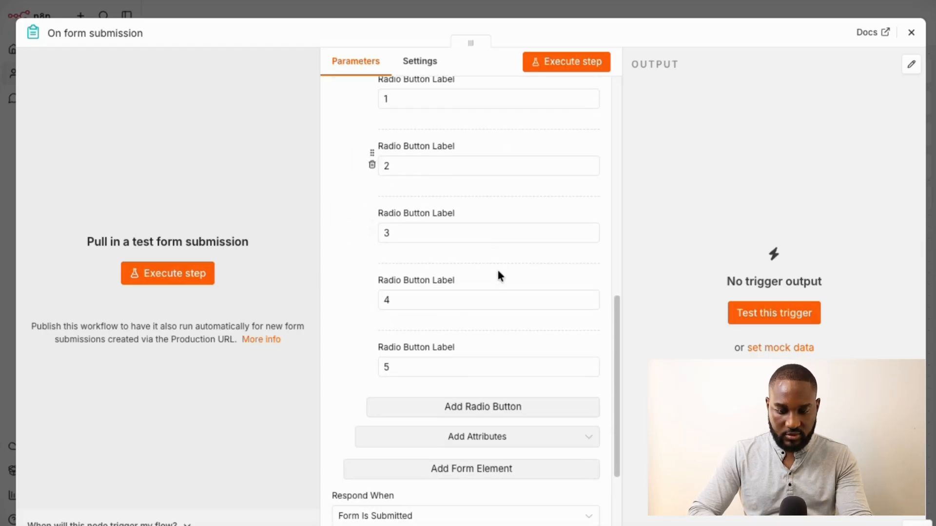
Start the test trigger and answer the service question with 'my service was nice'
left_click(744, 311)
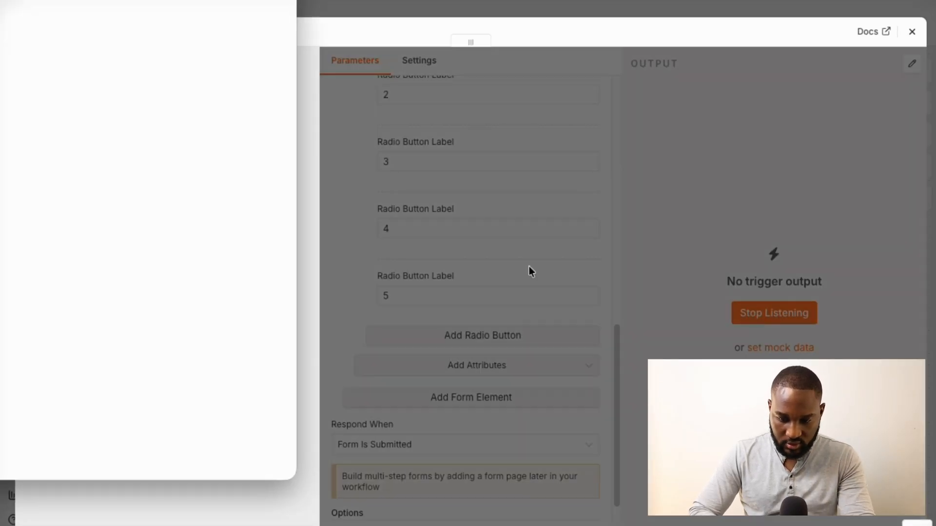
left_click_drag(146, 0, 475, 2)
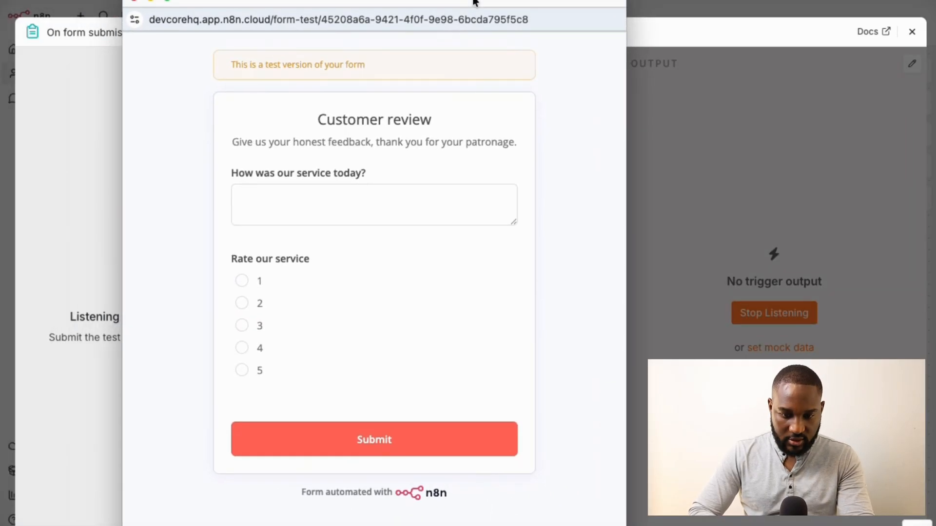
left_click(296, 200)
type("my nic")
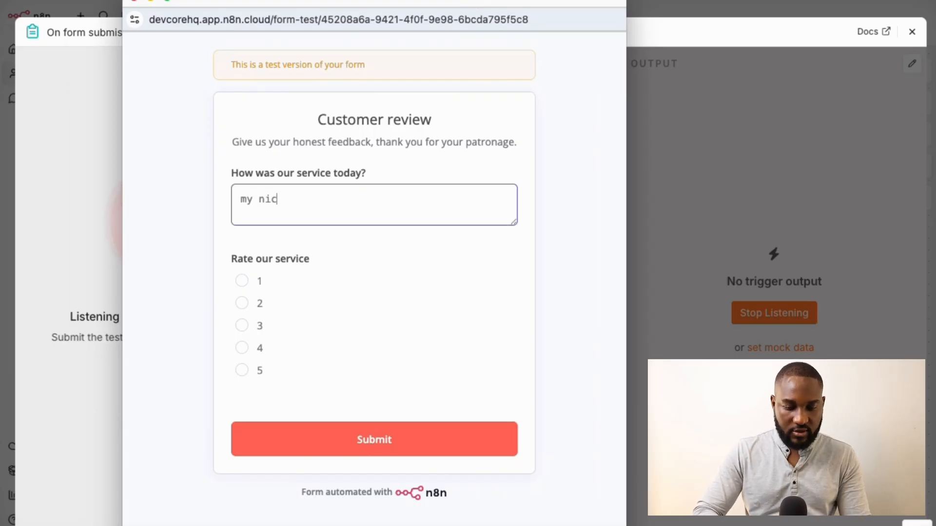
key("BackSpace")
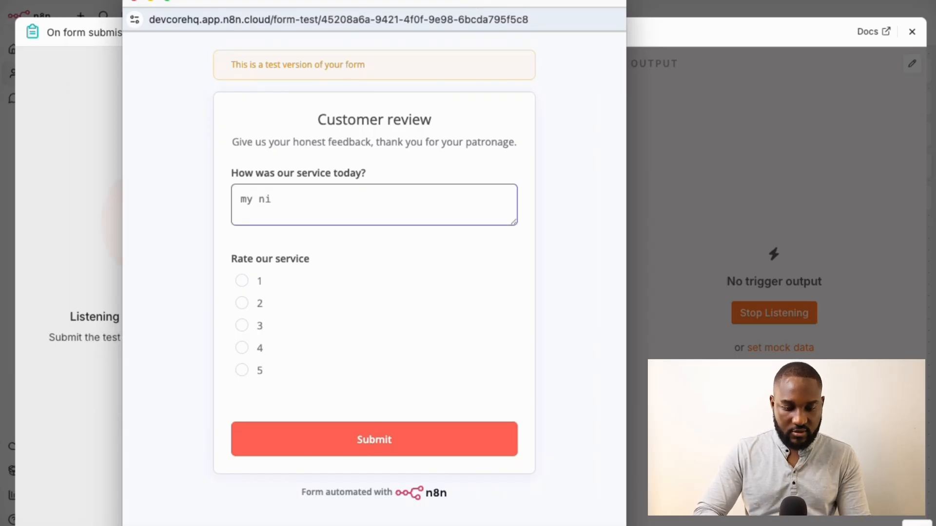
type("rvice ")
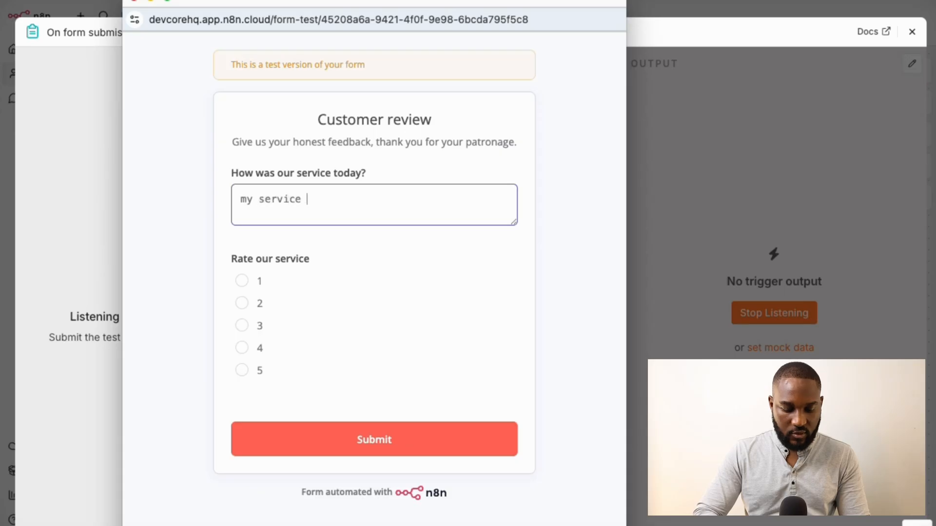
type("was nice")
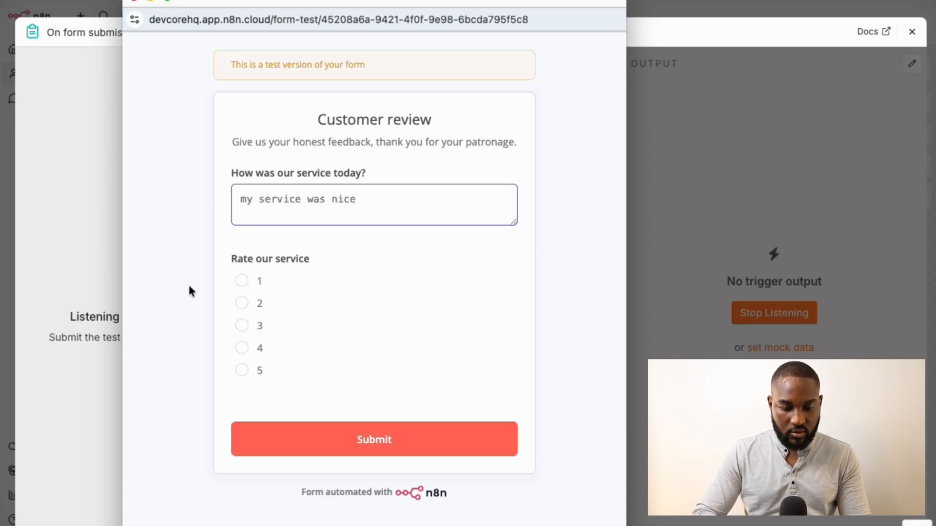
Choose rating 5, submit the test review and close the test form window
left_click(241, 280)
left_click(242, 304)
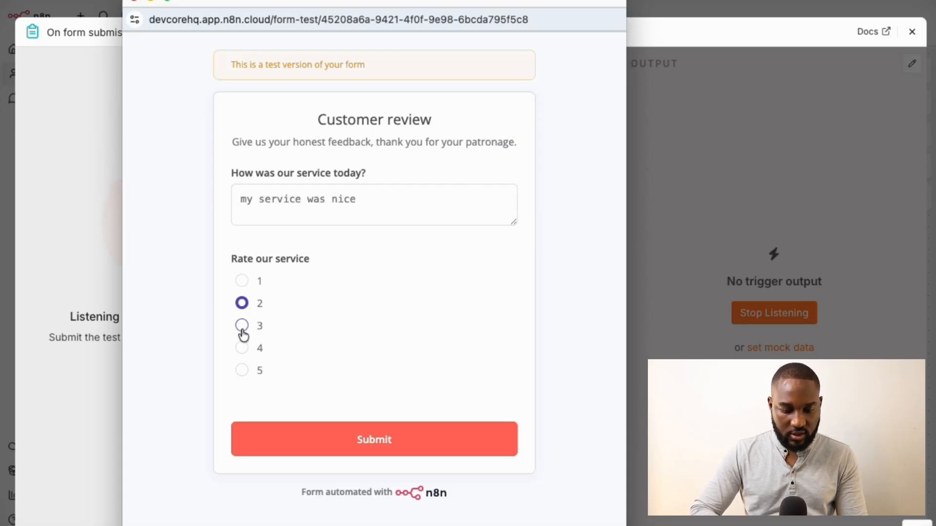
left_click(241, 326)
left_click(241, 347)
left_click(242, 370)
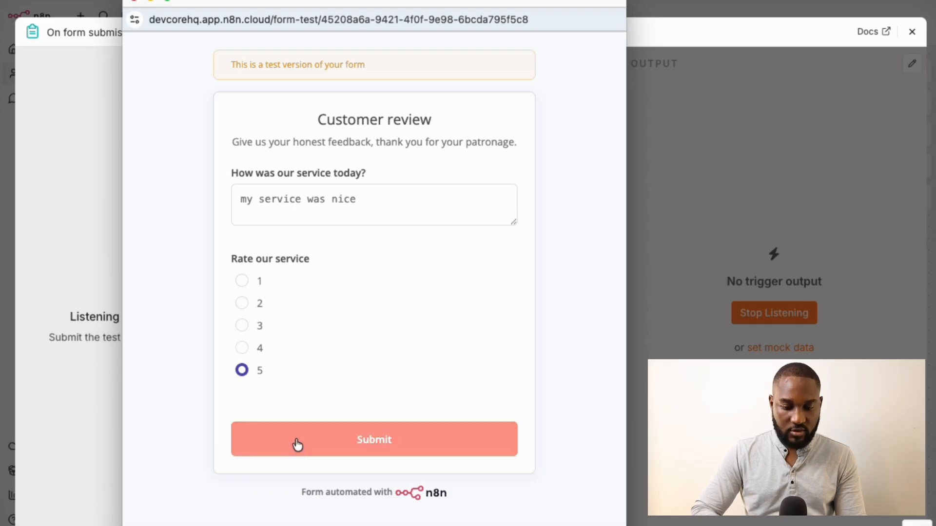
left_click(367, 435)
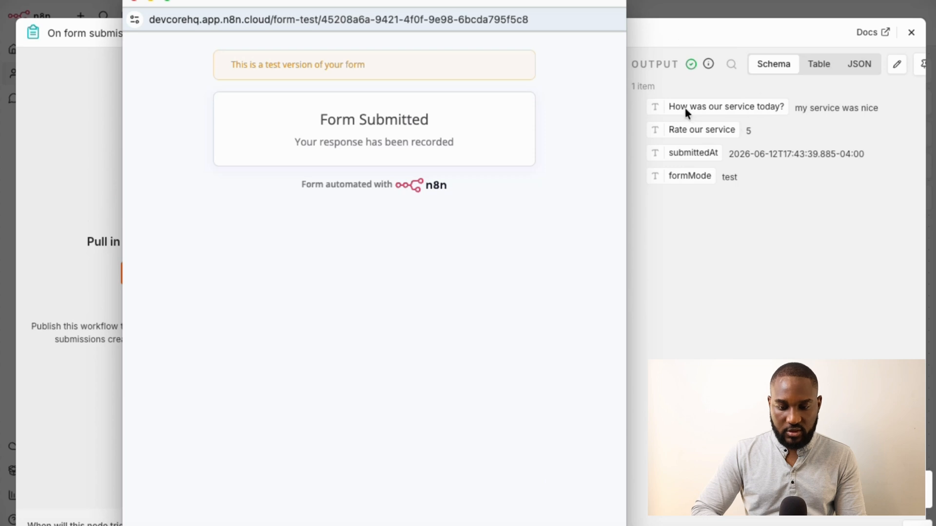
left_click(136, 1)
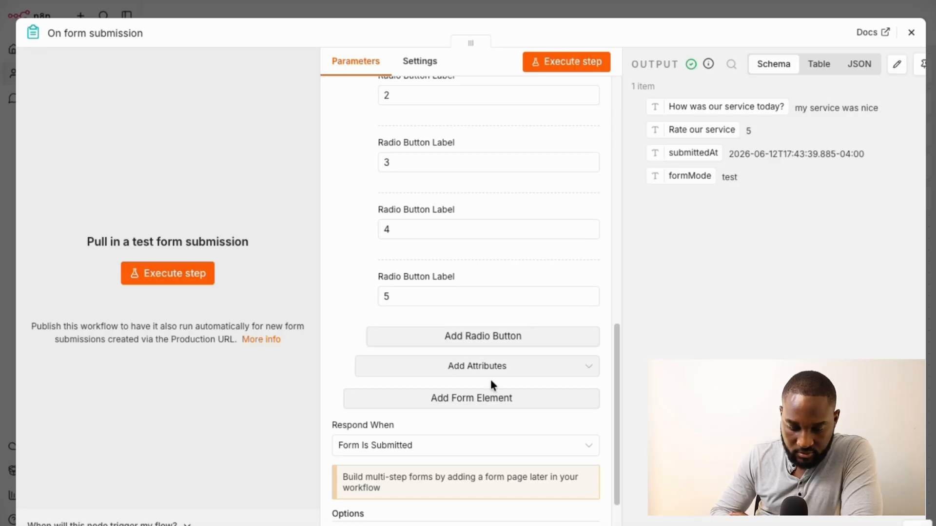
Add a third element labelled 'How did you hear about us?' with Element Type Dropdown
left_click(441, 399)
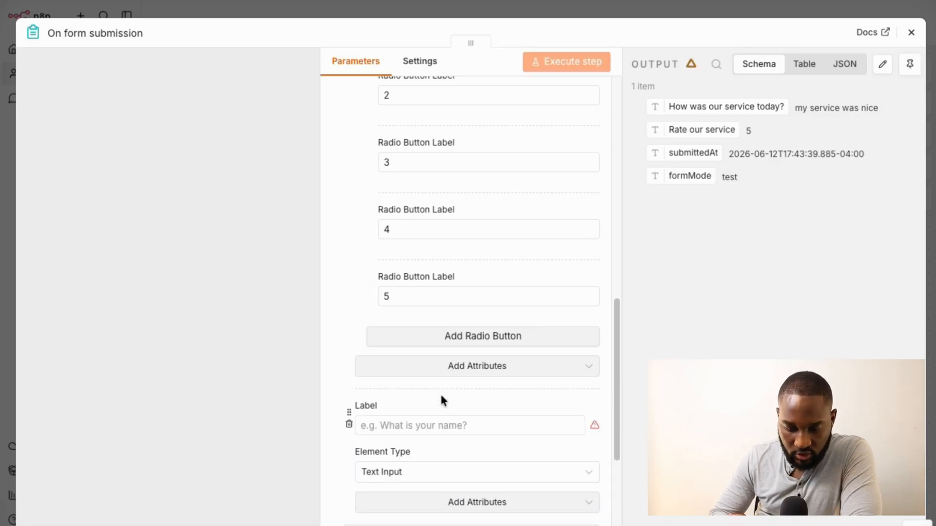
left_click(423, 426)
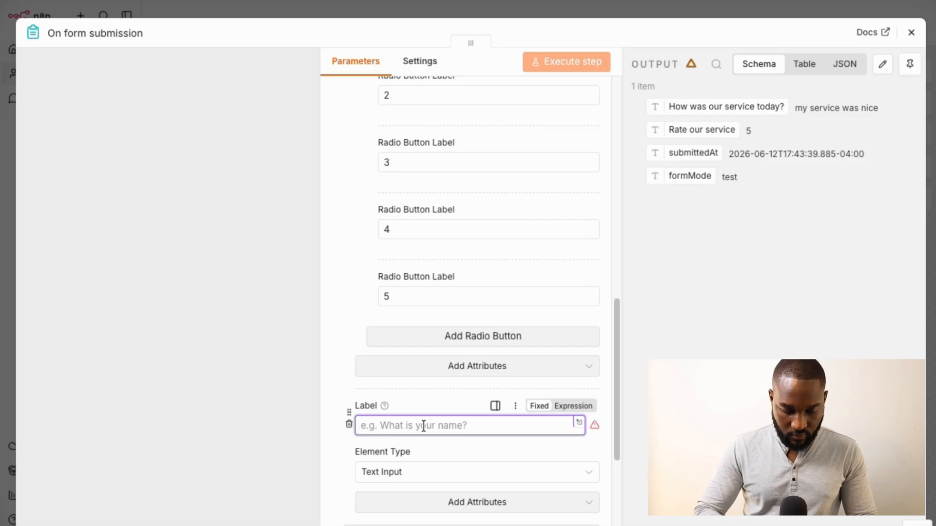
type("How did you hear about us")
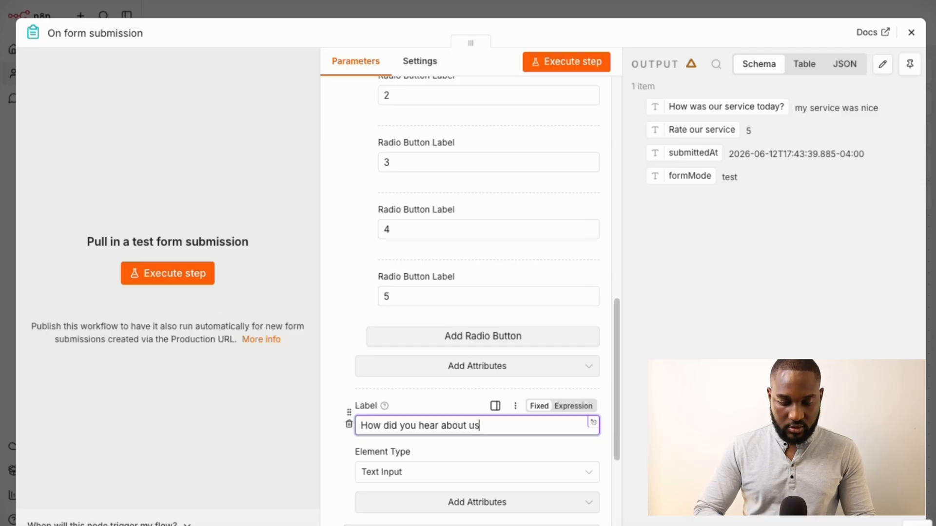
type("?")
scroll(439, 399, "down", 4)
left_click(429, 361)
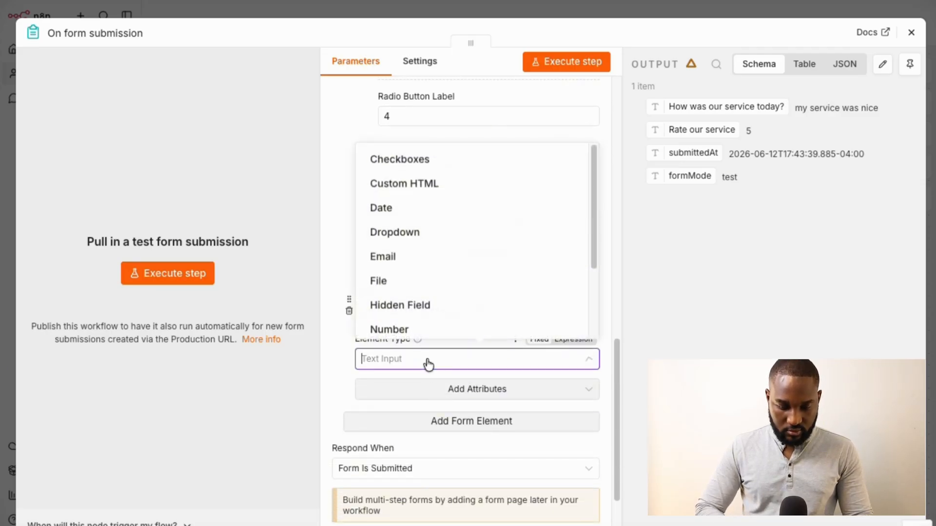
scroll(427, 292, "down", 2)
scroll(441, 320, "down", 1)
scroll(441, 320, "up", 4)
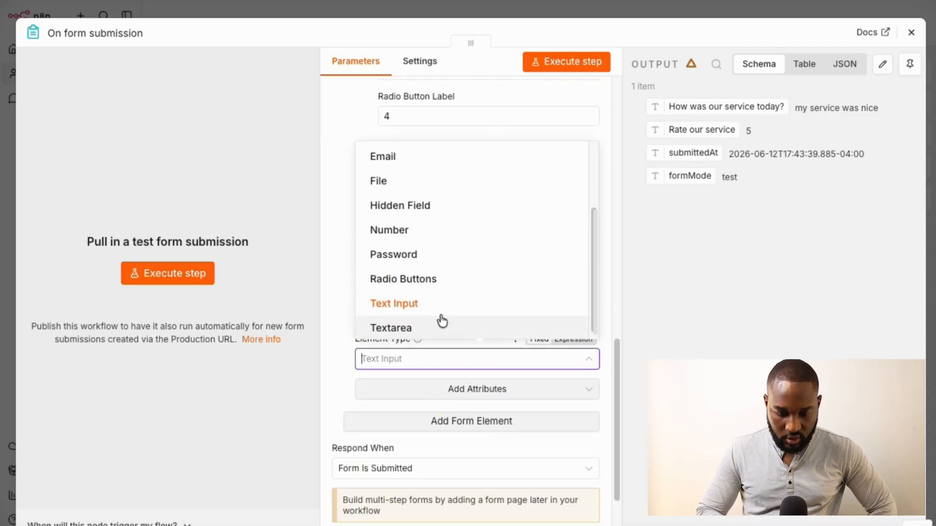
left_click(417, 234)
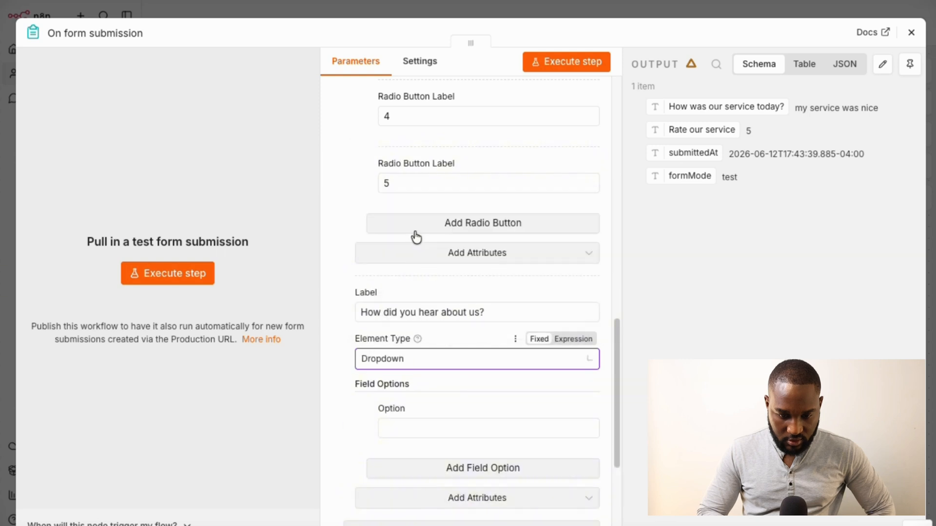
Enter the first two dropdown options, Google and Newspaper
scroll(428, 419, "down", 2)
left_click(418, 350)
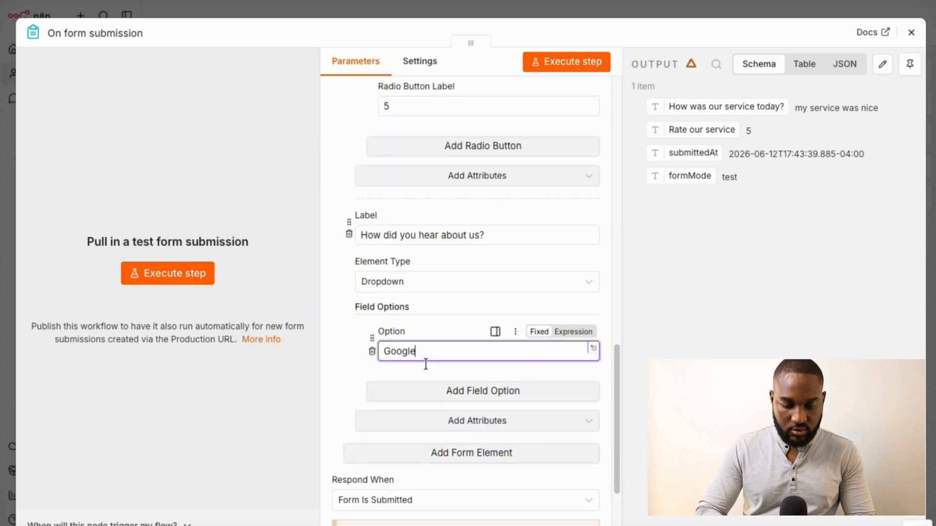
left_click(431, 392)
left_click(410, 416)
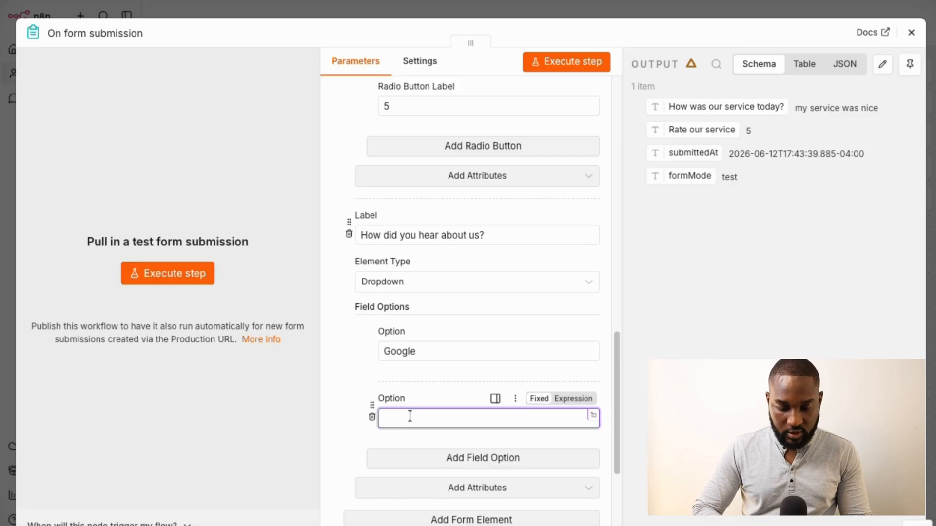
key("Caps_Lock")
type("Newspaper")
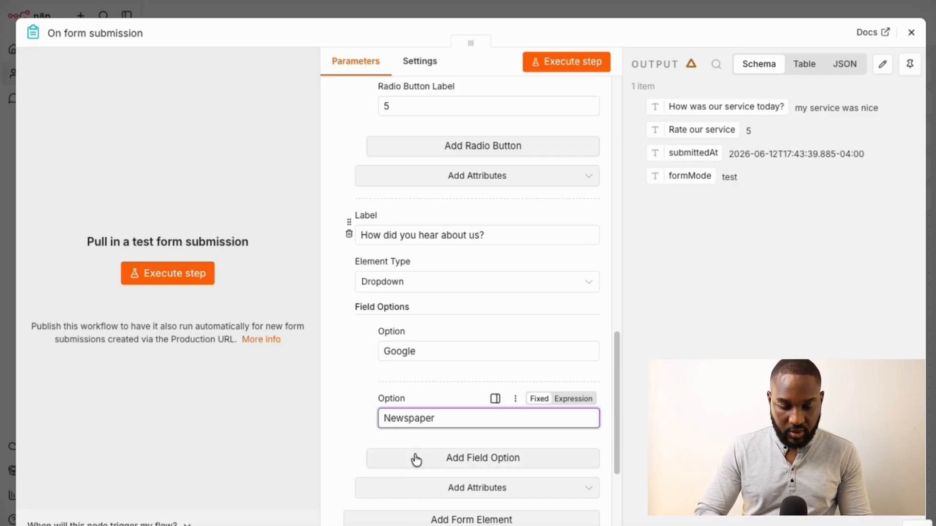
Add the remaining dropdown options Blog and Reddit
left_click(416, 460)
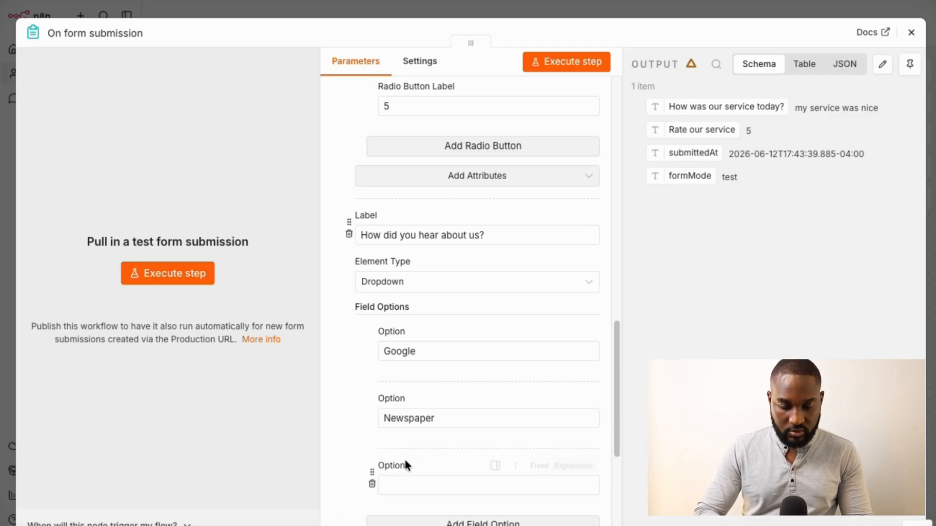
left_click(408, 486)
type("N")
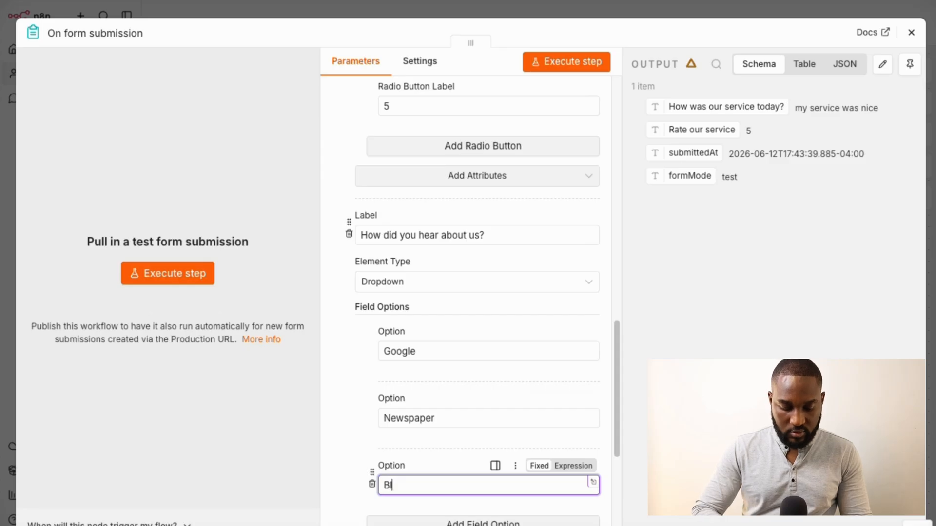
scroll(428, 441, "down", 5)
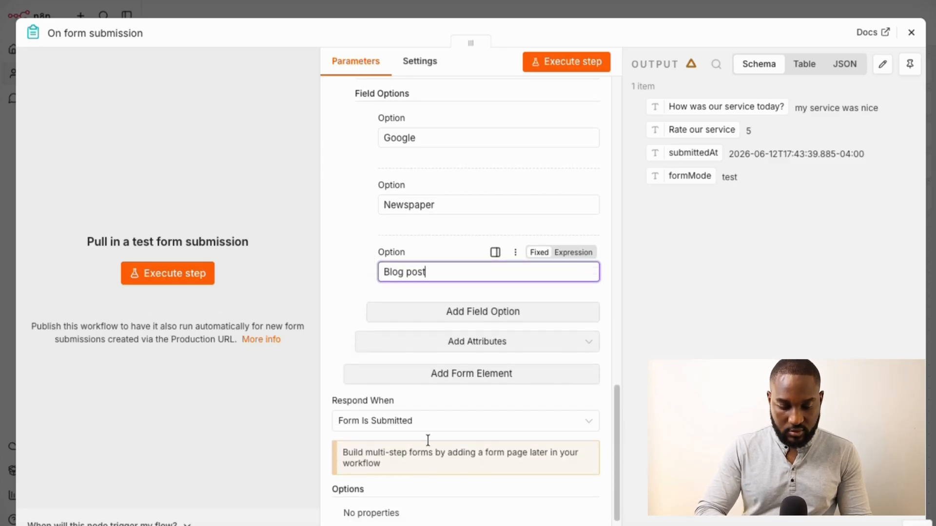
key("ctrl+shift+Left")
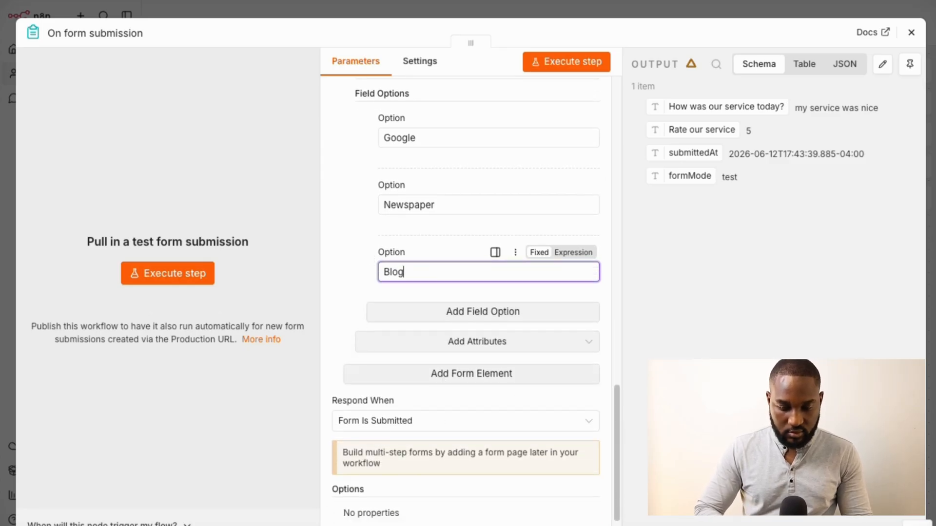
left_click(487, 311)
left_click(427, 338)
type("Reddit")
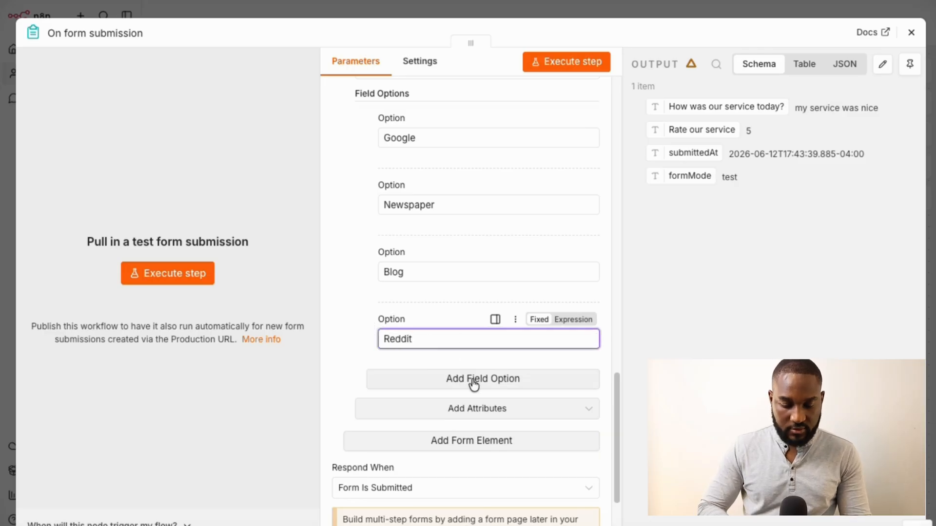
left_click(481, 410)
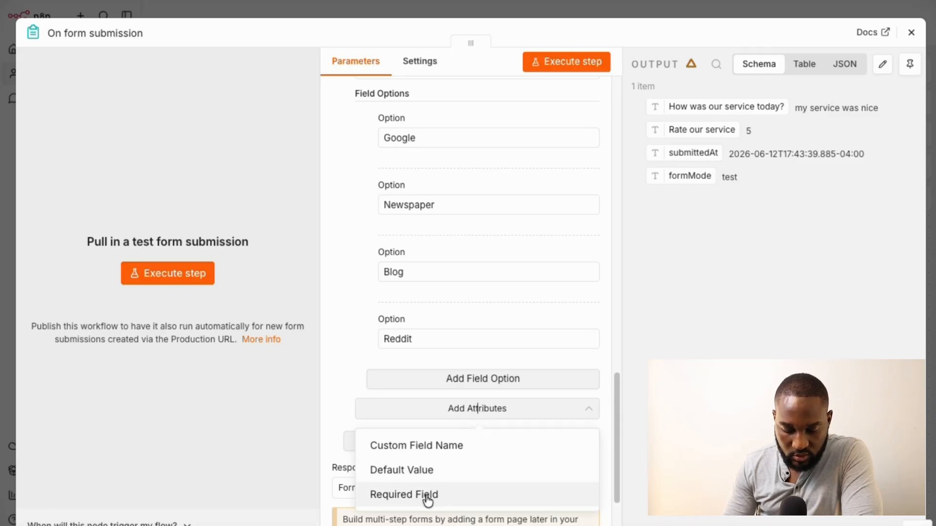
Add a Default Value attribute to the dropdown and open its extra actions
left_click(422, 473)
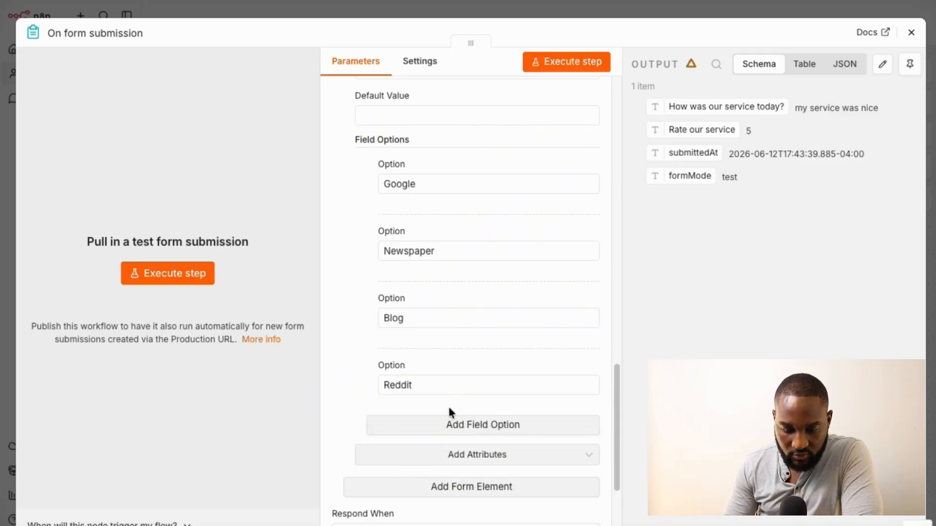
scroll(476, 391, "up", 2)
scroll(477, 392, "up", 1)
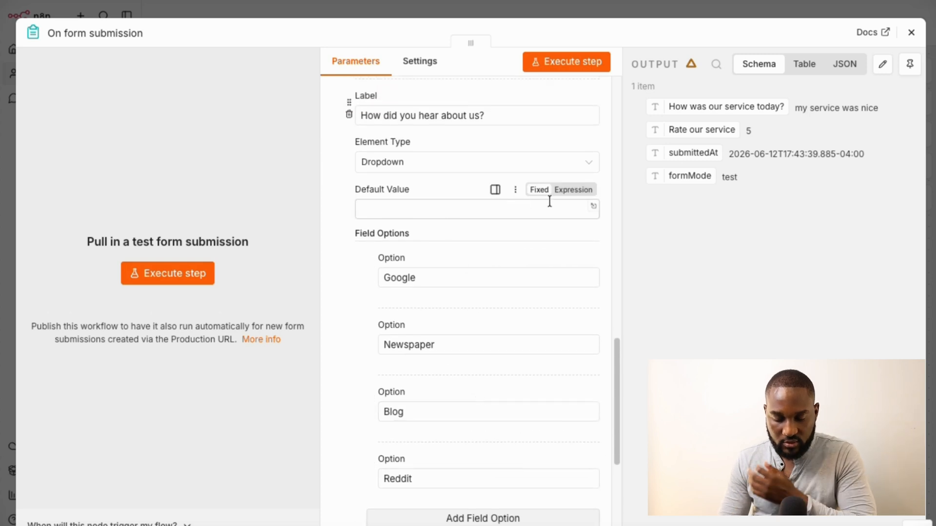
left_click(496, 207)
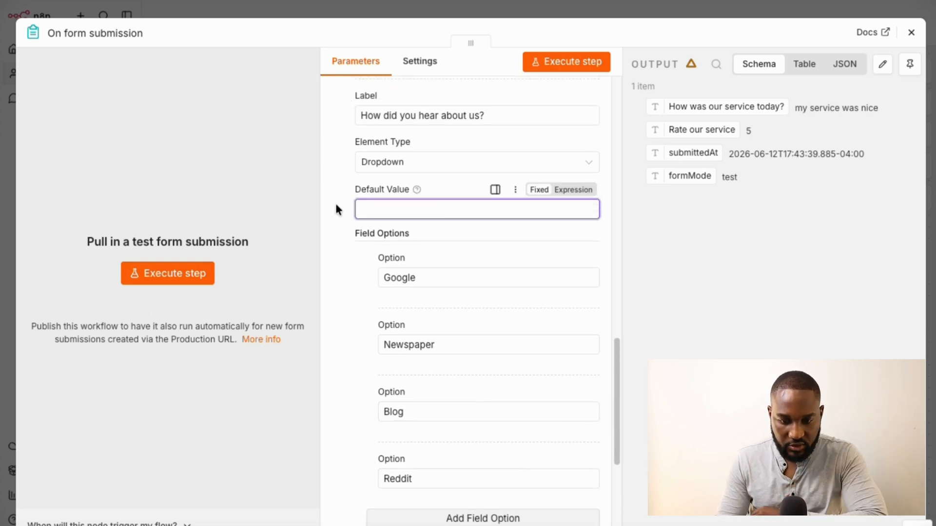
scroll(416, 357, "down", 1)
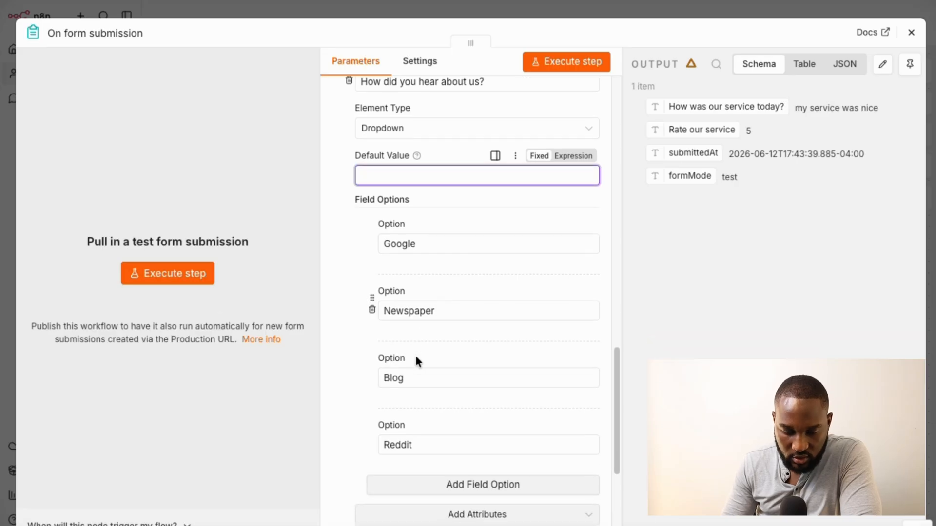
left_click(516, 158)
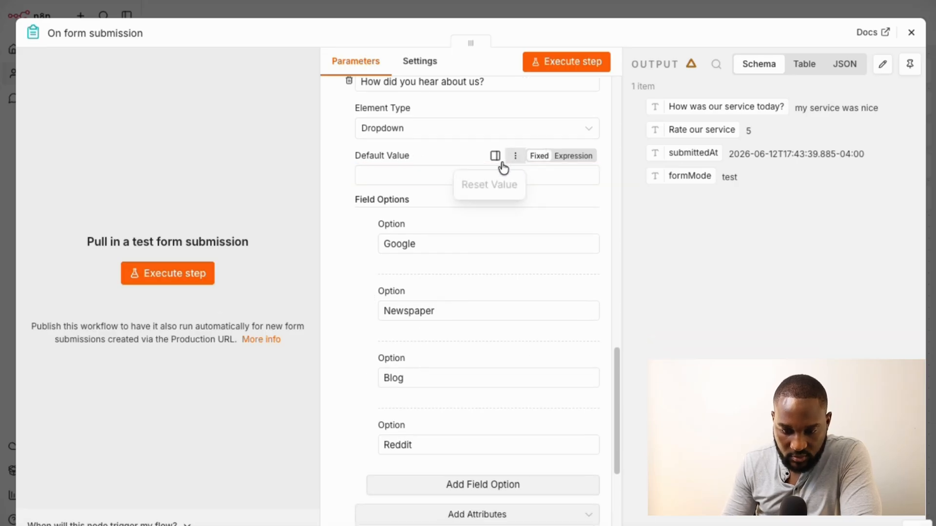
Add an empty fifth dropdown option and open it in its expanded value editor
left_click(487, 488)
scroll(487, 490, "down", 2)
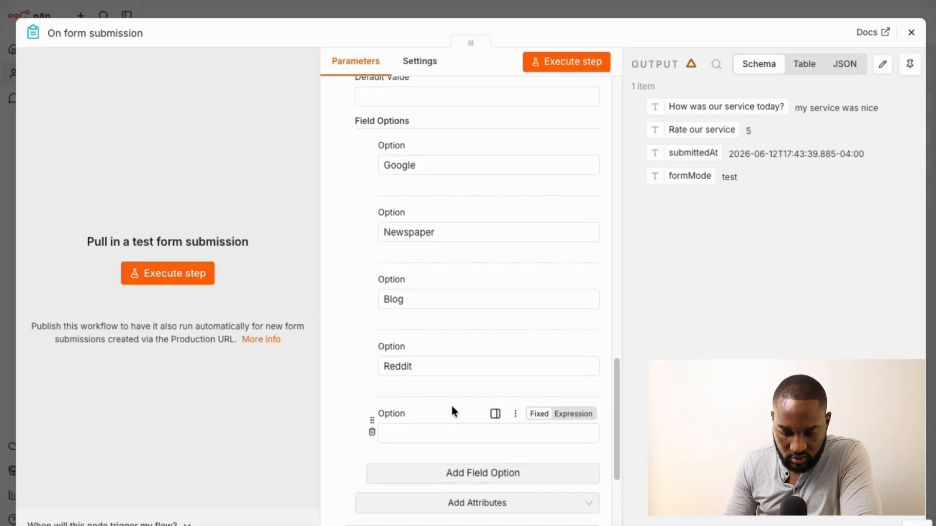
left_click(447, 436)
left_click(496, 413)
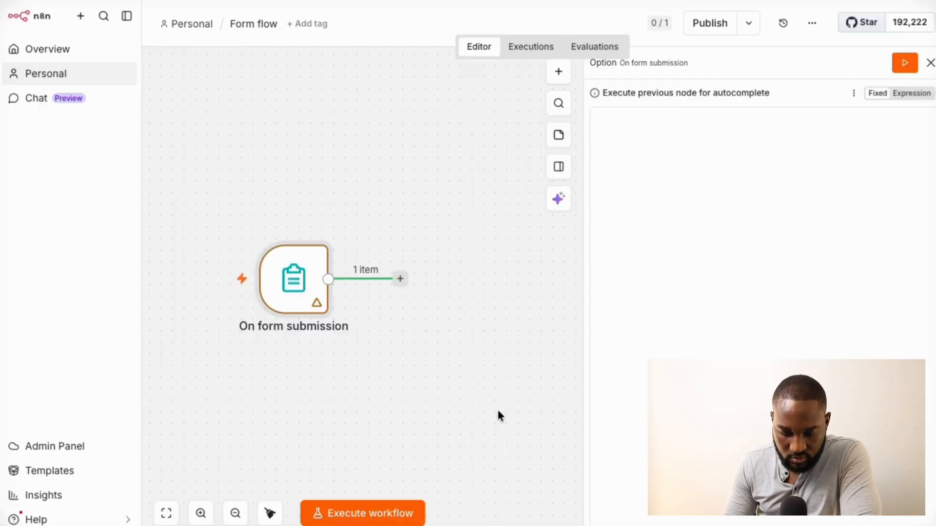
Reopen the form trigger and delete the blank dropdown option
double_click(300, 286)
scroll(444, 337, "down", 6)
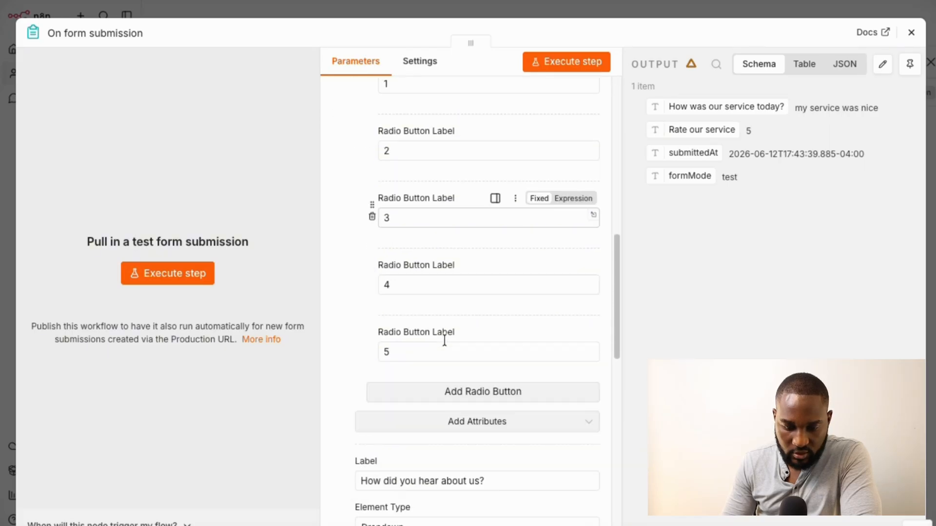
scroll(445, 341, "down", 9)
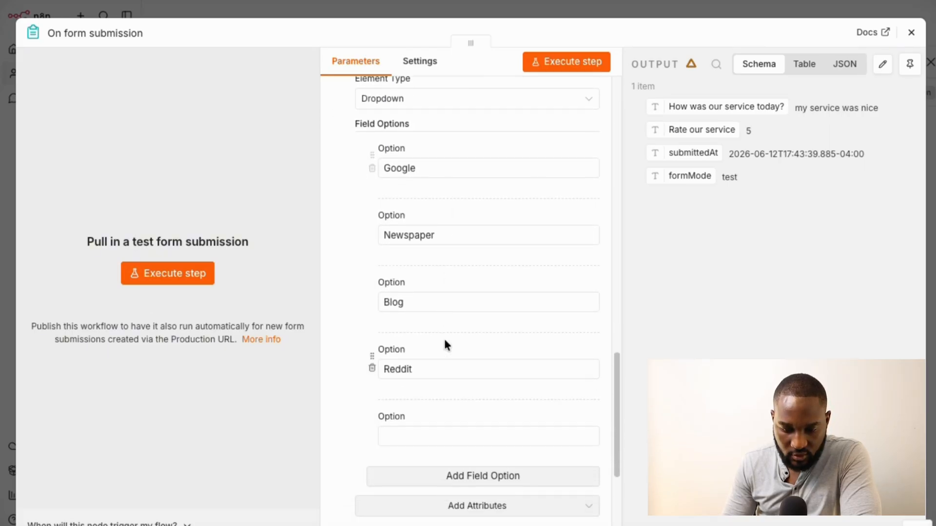
scroll(443, 341, "down", 1)
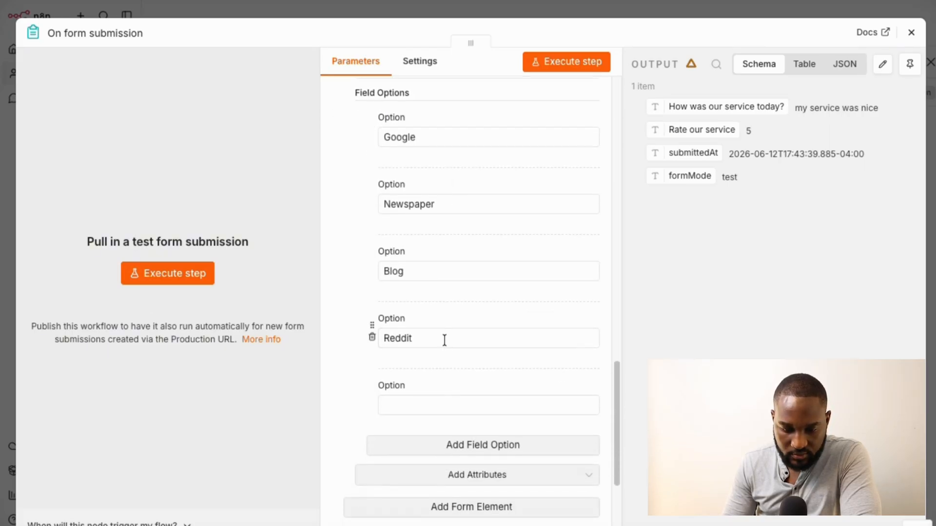
left_click(372, 407)
Add a Required Field attribute to 'How did you hear about us?' and switch it on
scroll(403, 318, "up", 5)
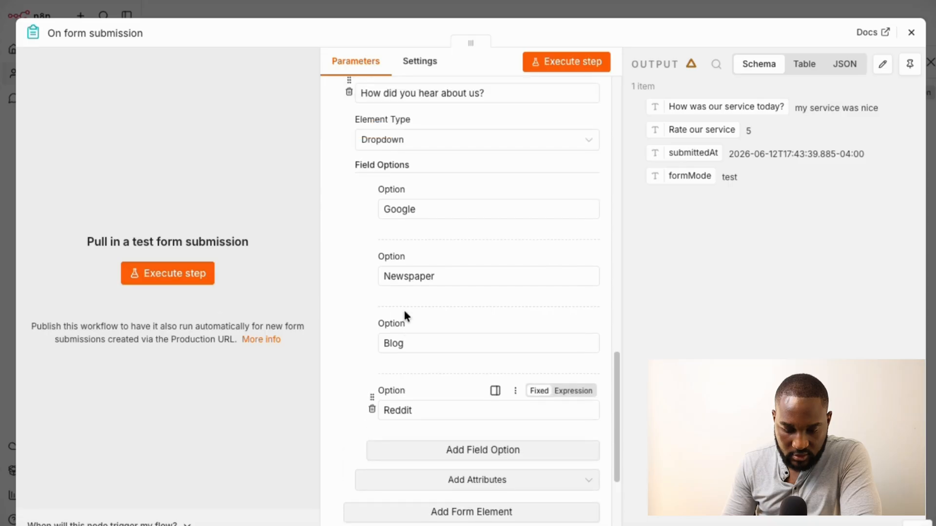
scroll(441, 263, "down", 8)
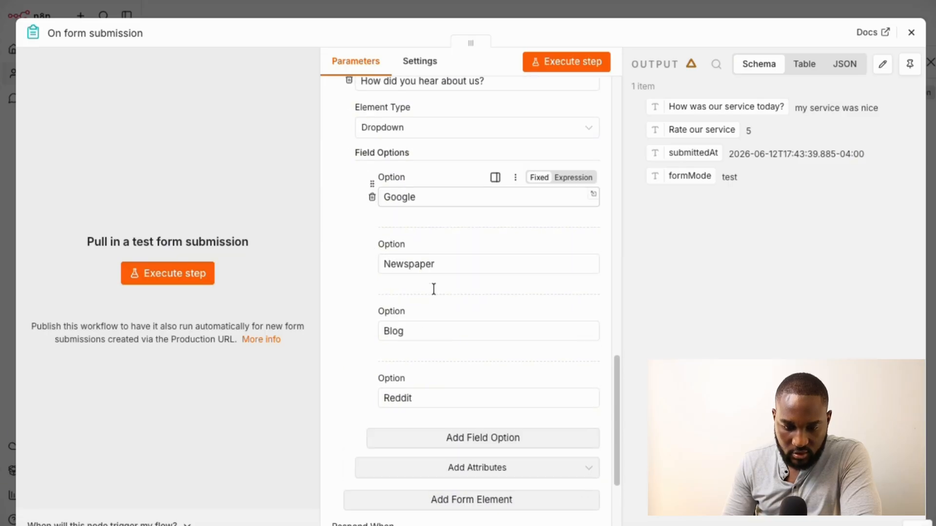
left_click(509, 322)
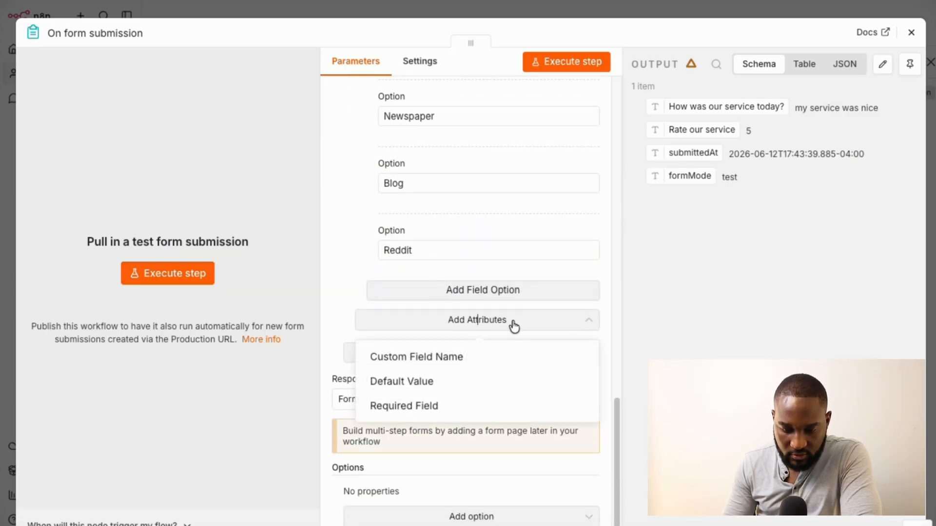
left_click(434, 409)
left_click(368, 336)
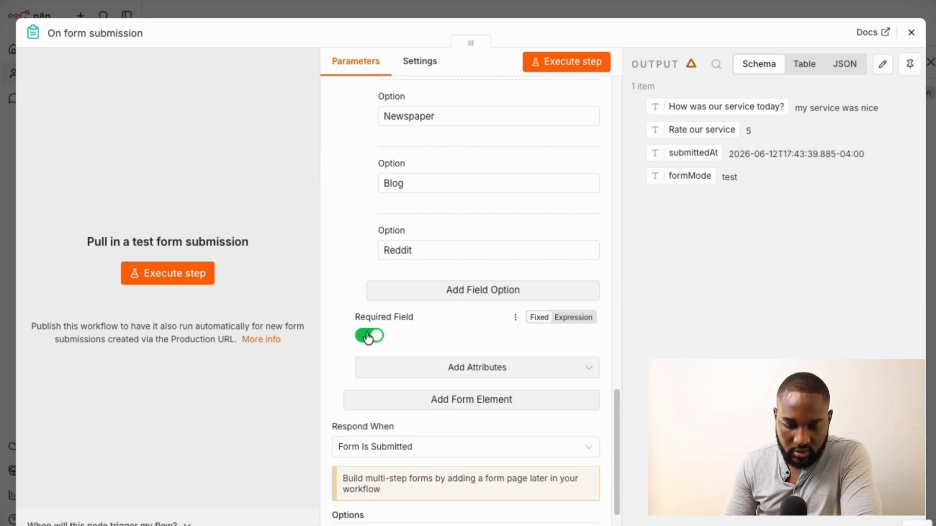
left_click(569, 321)
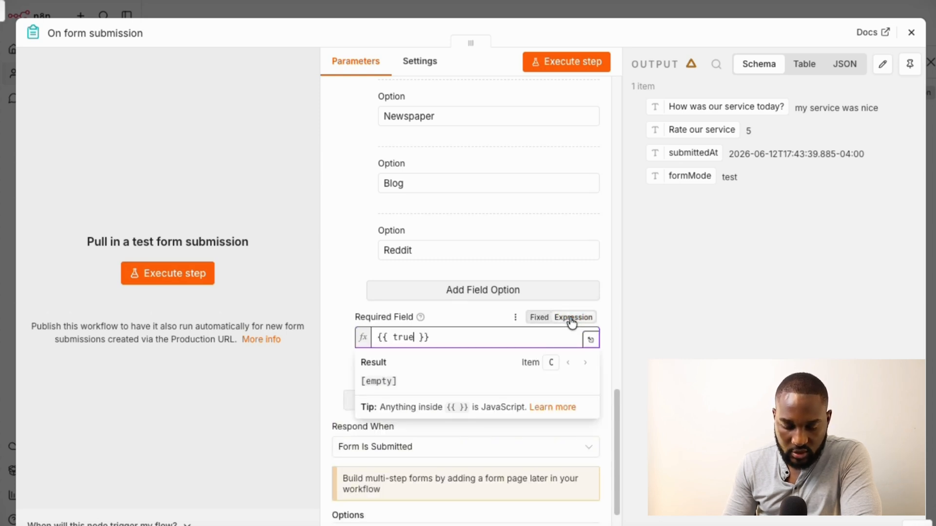
left_click(542, 319)
scroll(463, 328, "up", 7)
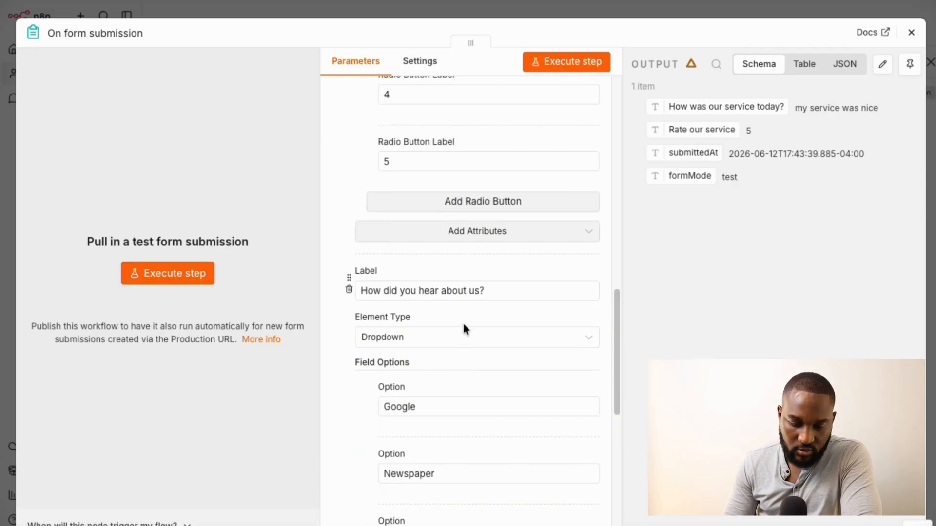
scroll(463, 324, "up", 3)
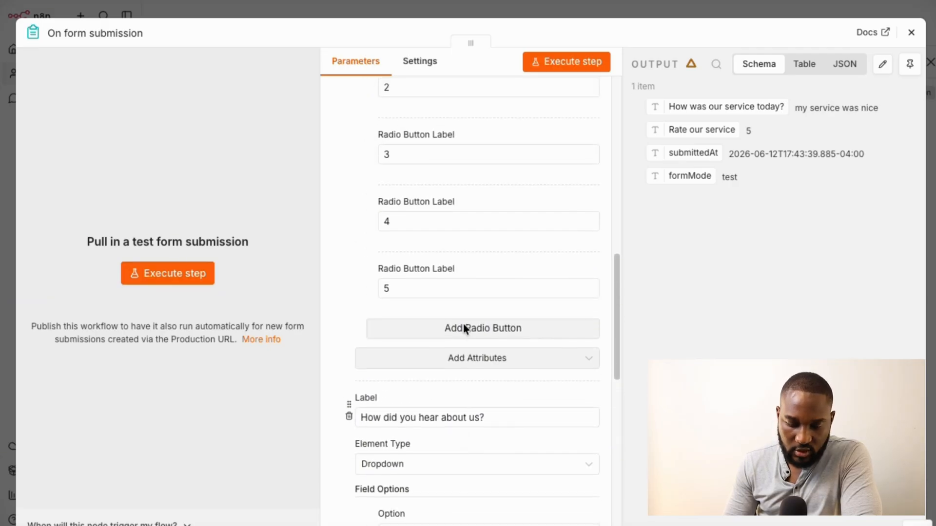
Open the test version of the form and resize its window into view
left_click(565, 68)
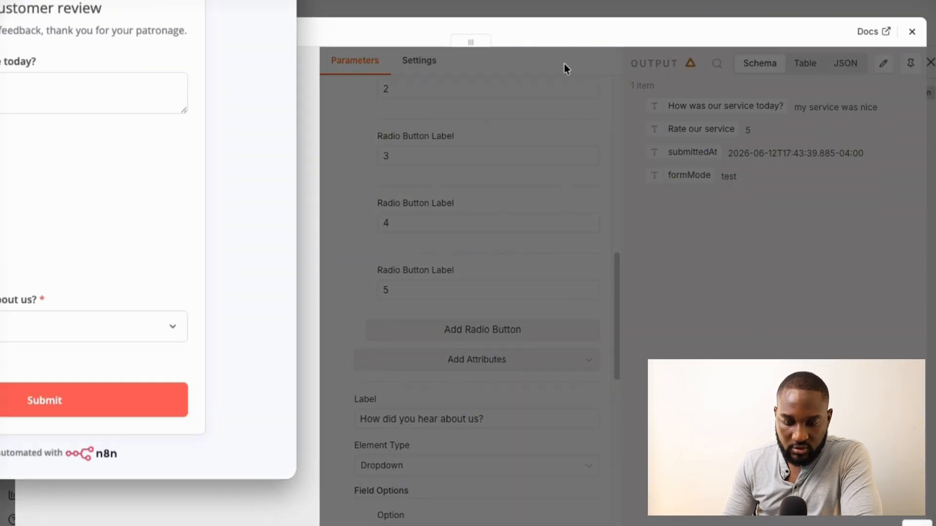
left_click_drag(168, 0, 476, 0)
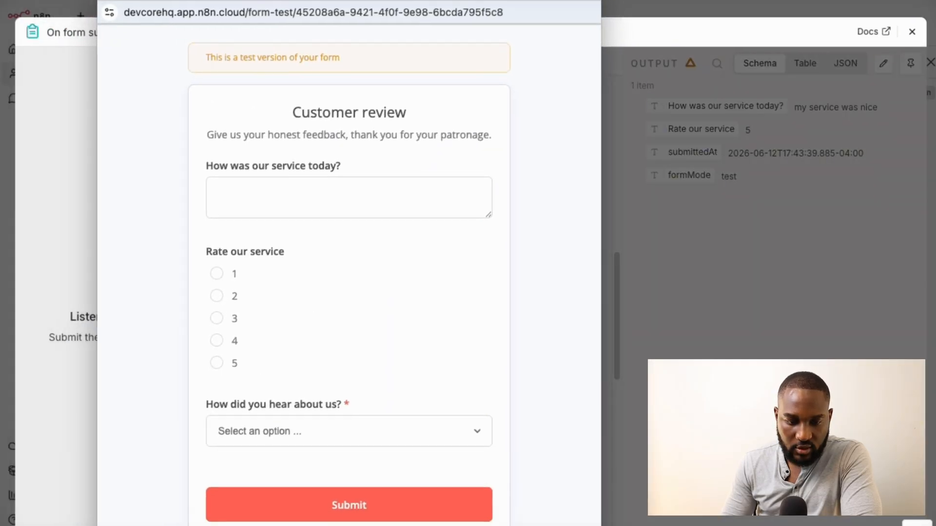
left_click_drag(98, 3, 152, 32)
left_click_drag(299, 31, 443, 43)
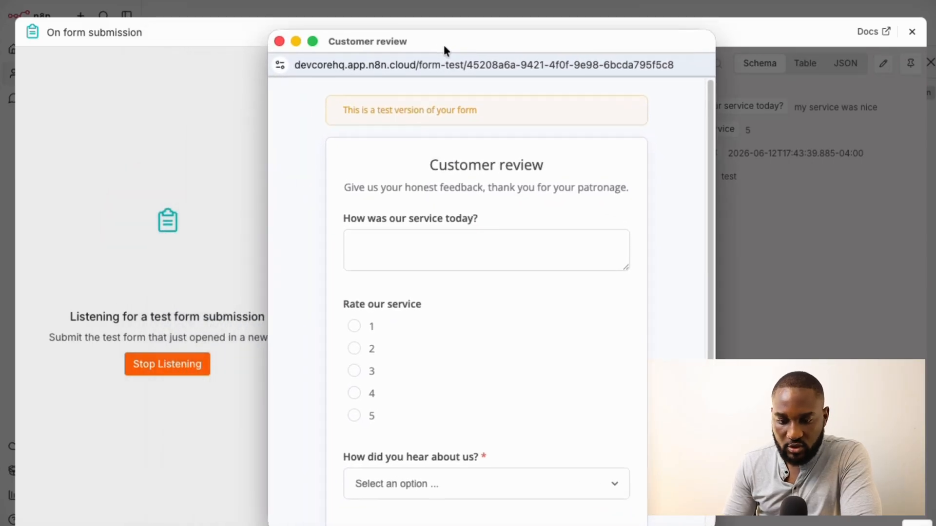
scroll(457, 197, "down", 3)
scroll(457, 198, "up", 1)
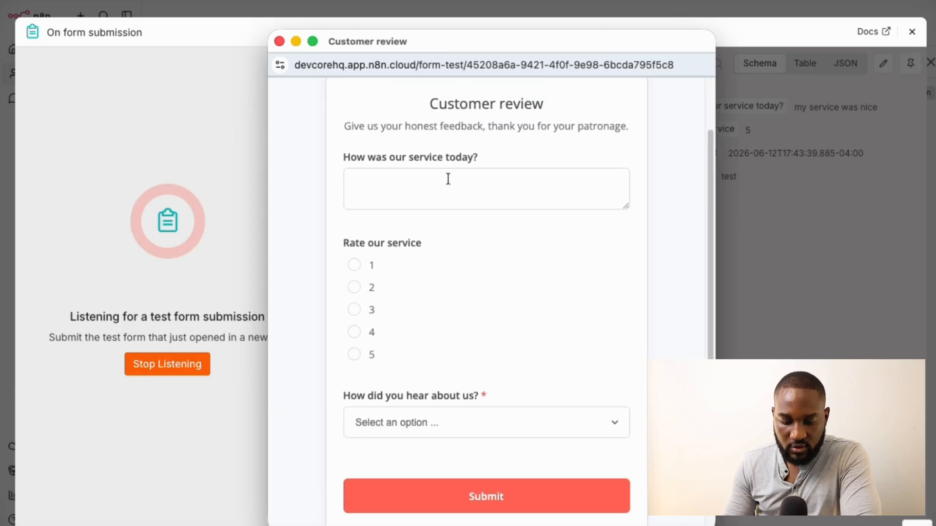
Submit a test review 'It was nice, thank you :)' rated 5, heard via Google
left_click(448, 179)
key("Caps_Lock")
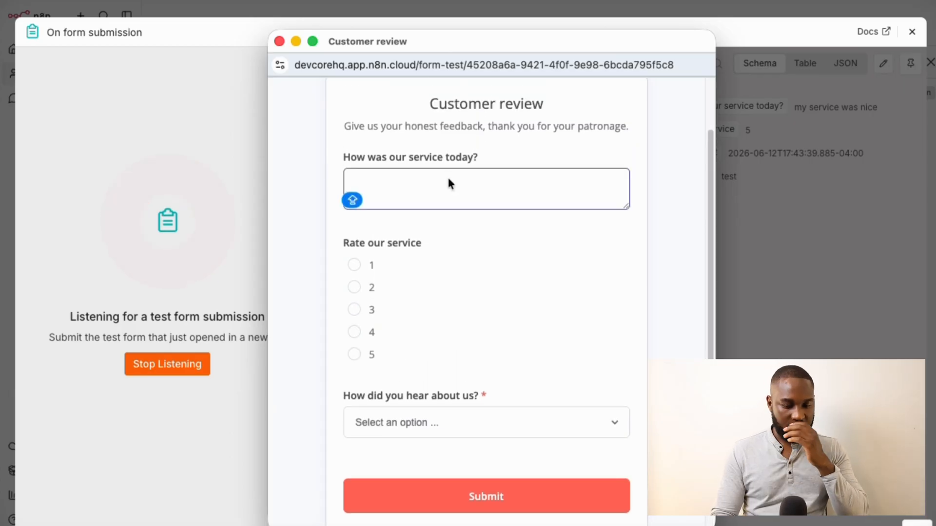
type("It was ")
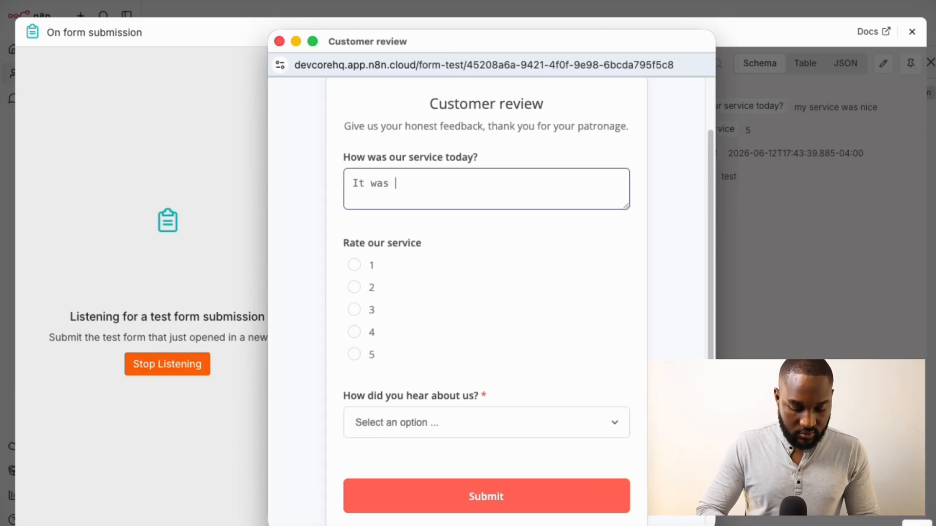
type("nice, thank ")
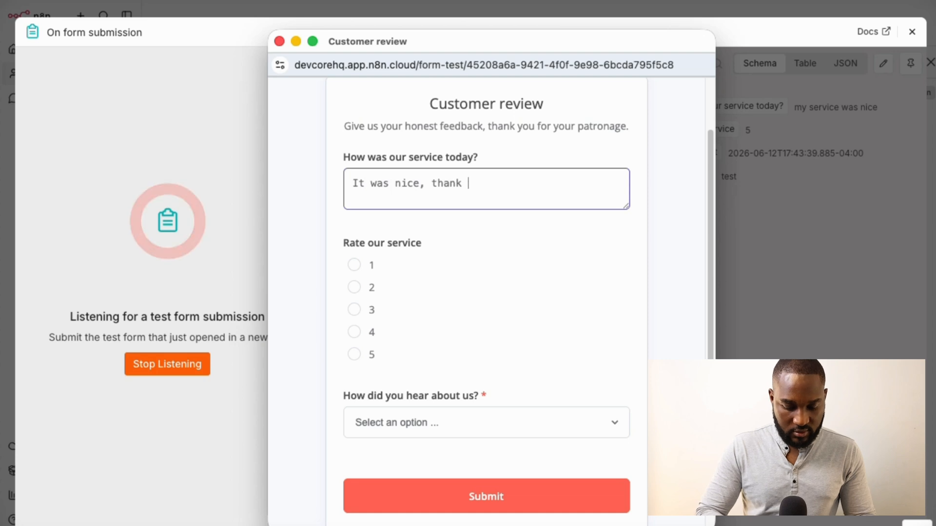
type("you :)")
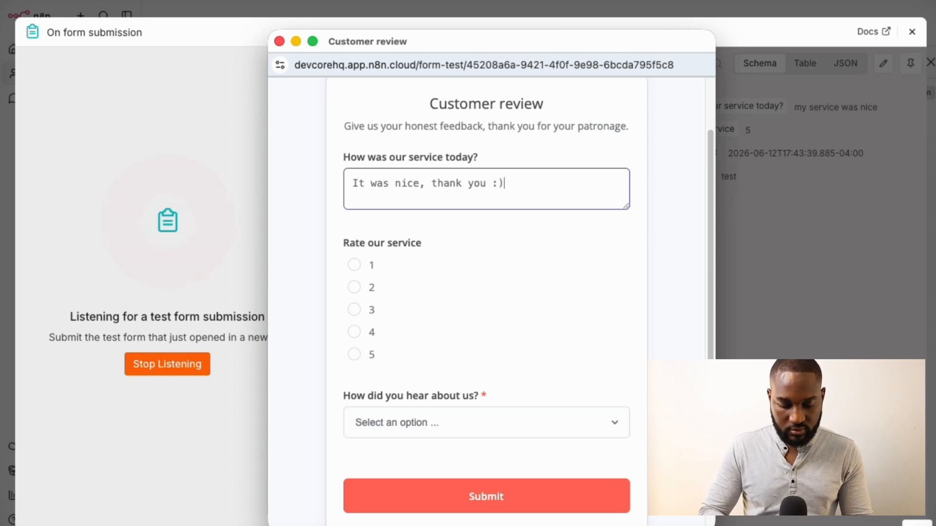
left_click(359, 357)
left_click(447, 419)
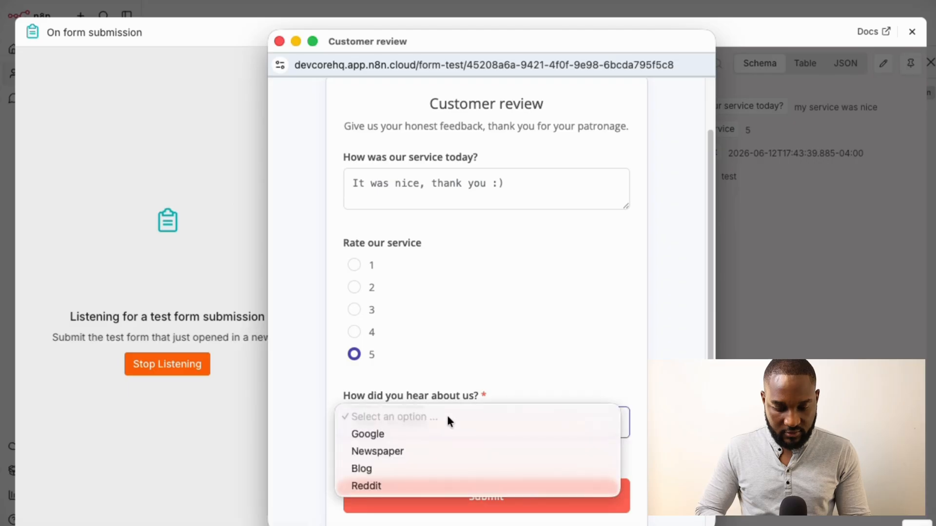
left_click(396, 432)
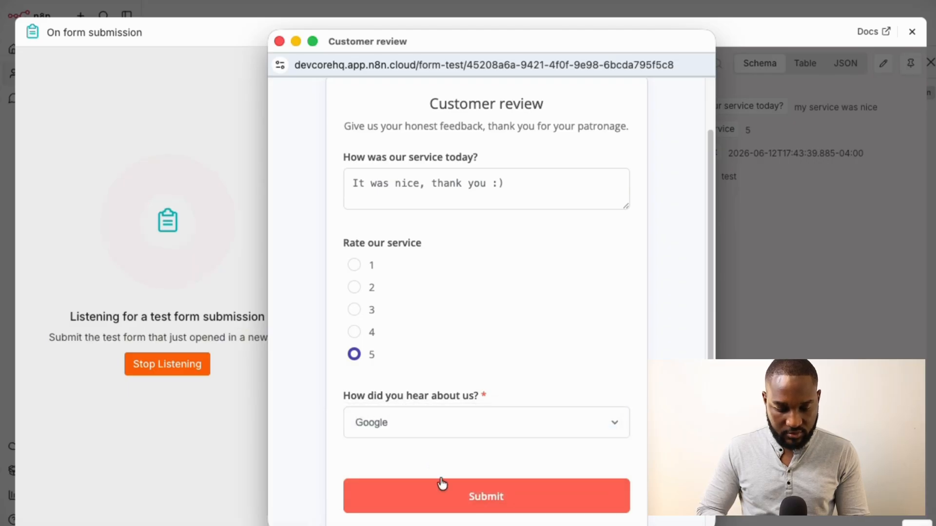
left_click(444, 496)
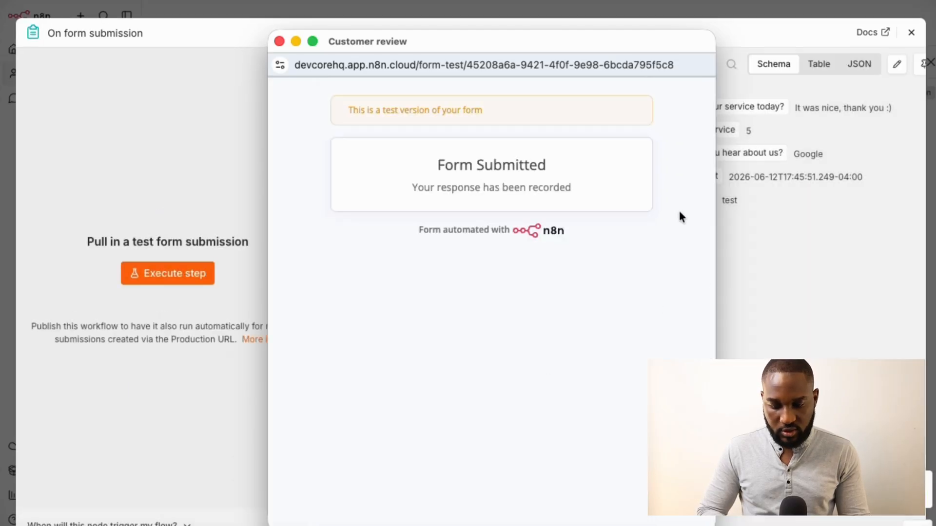
left_click_drag(626, 40, 471, 39)
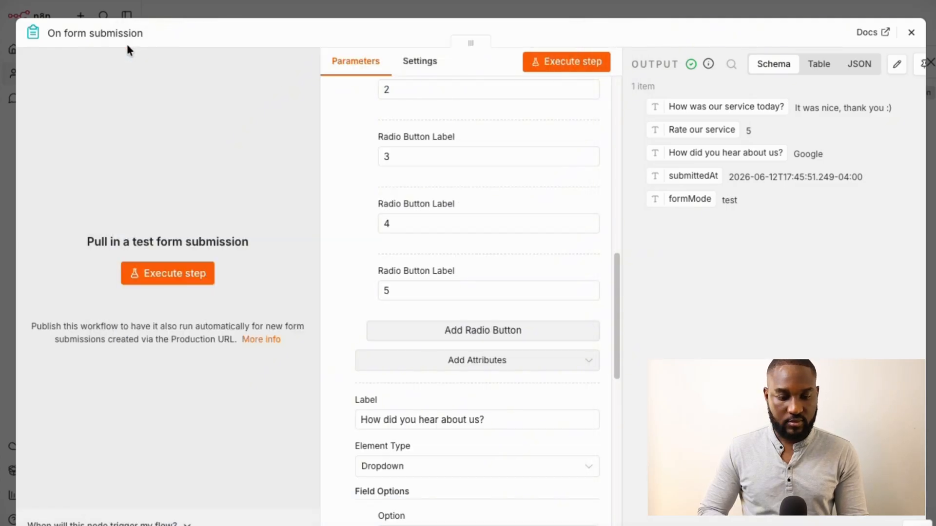
Close the test form, view the On form submission trigger's Production URL, and return to the canvas
left_click(125, 43)
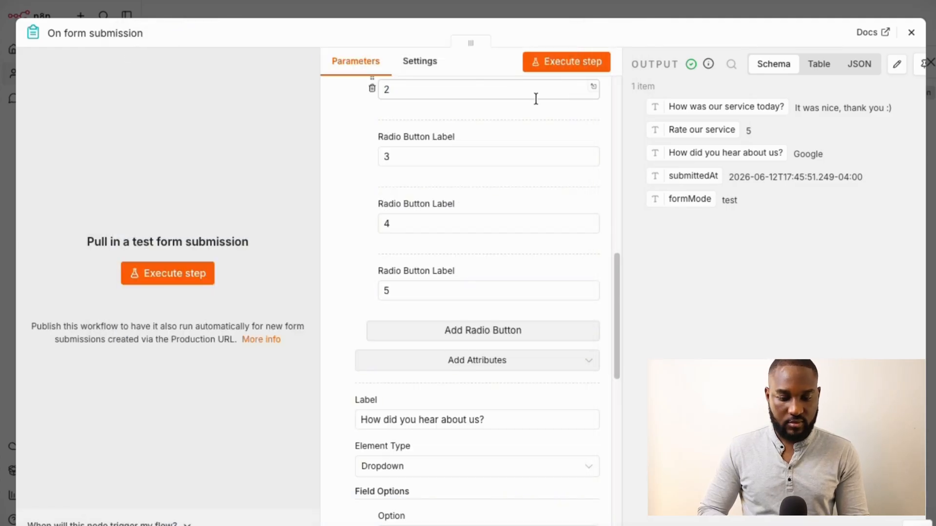
left_click(654, 8)
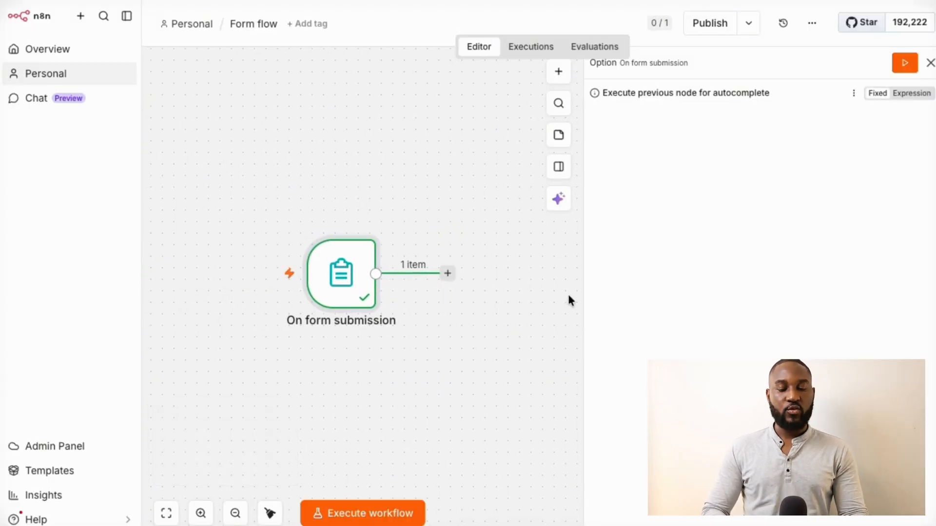
mouse_move(367, 277)
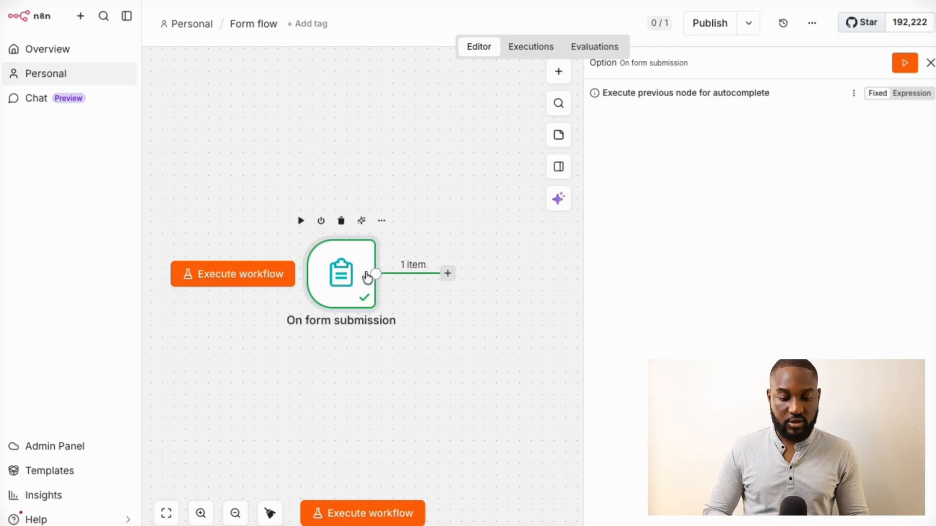
double_click(327, 276)
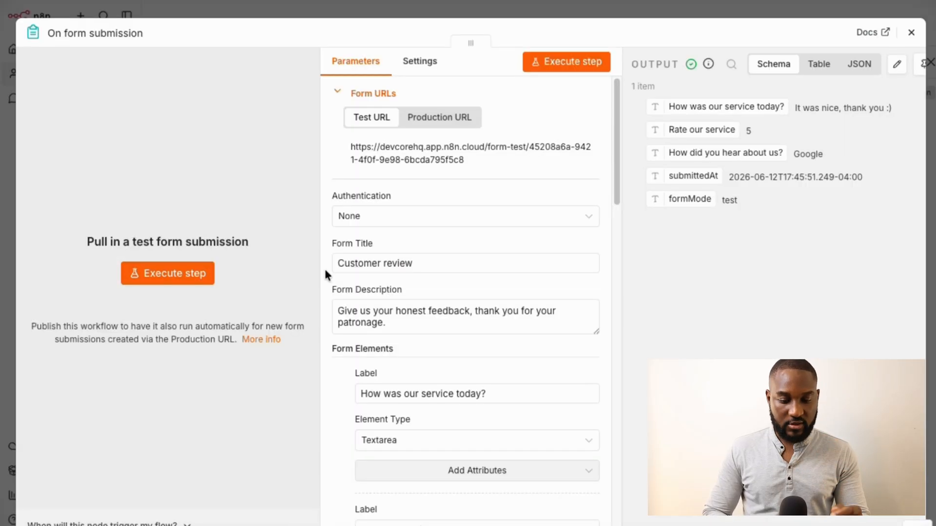
left_click(440, 117)
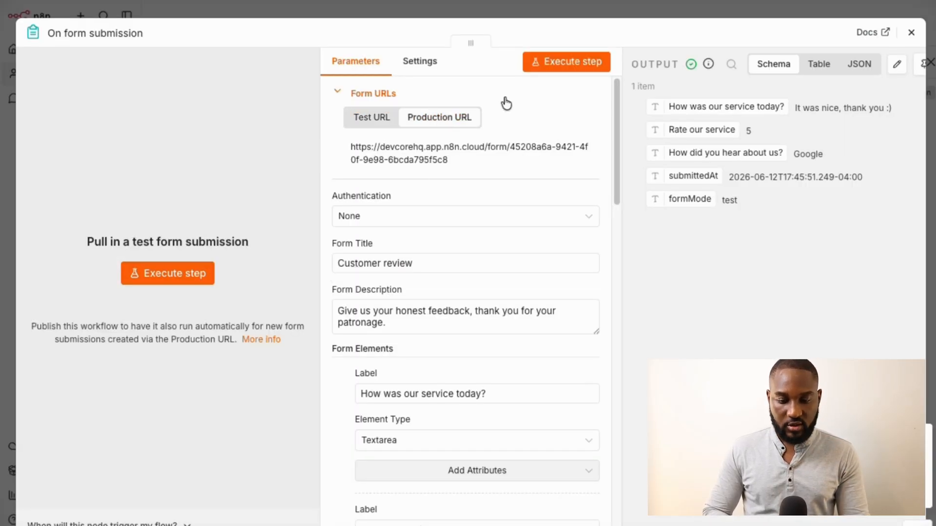
left_click(603, 9)
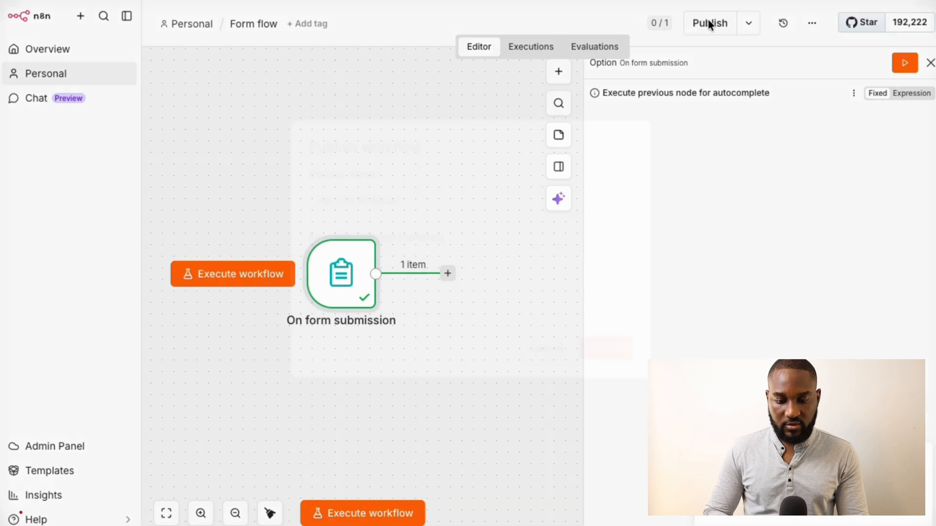
Publish the workflow with version name 'My feedback form' and dismiss the confirmation and checklist
type("M")
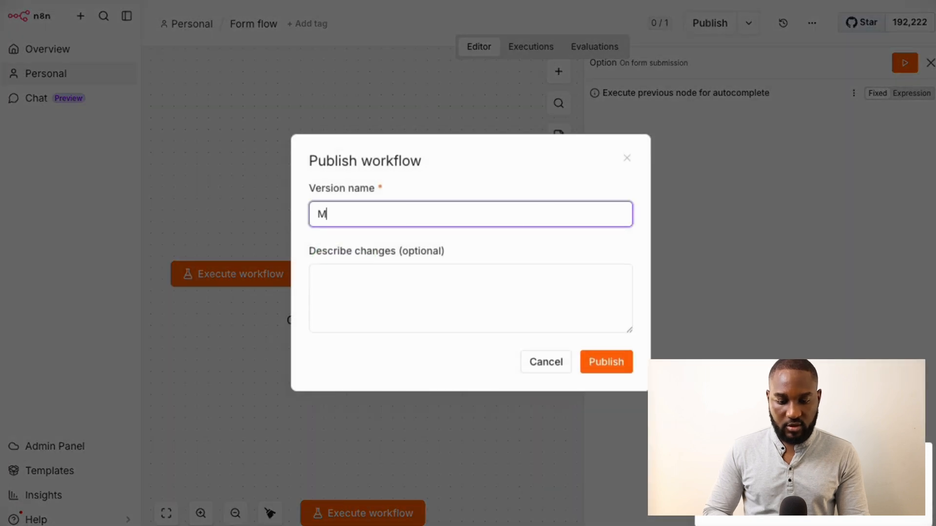
type("y foed")
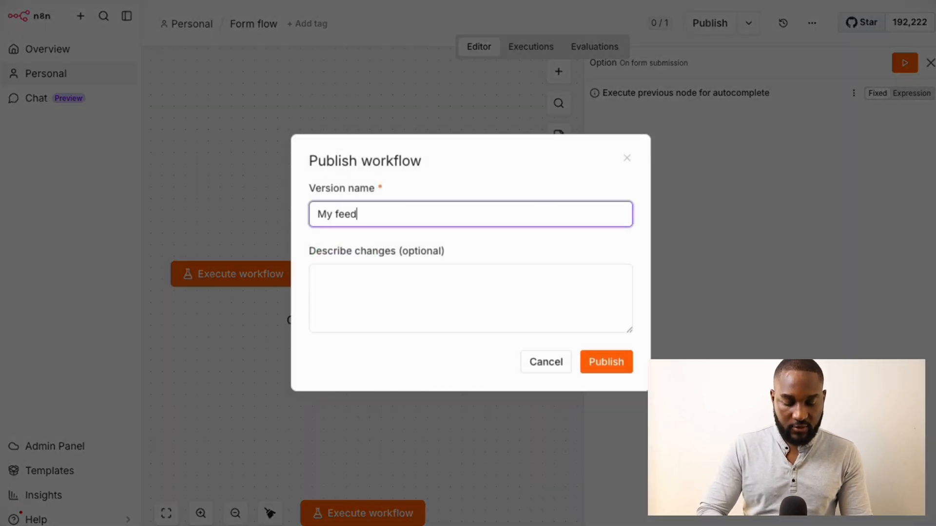
type("back form")
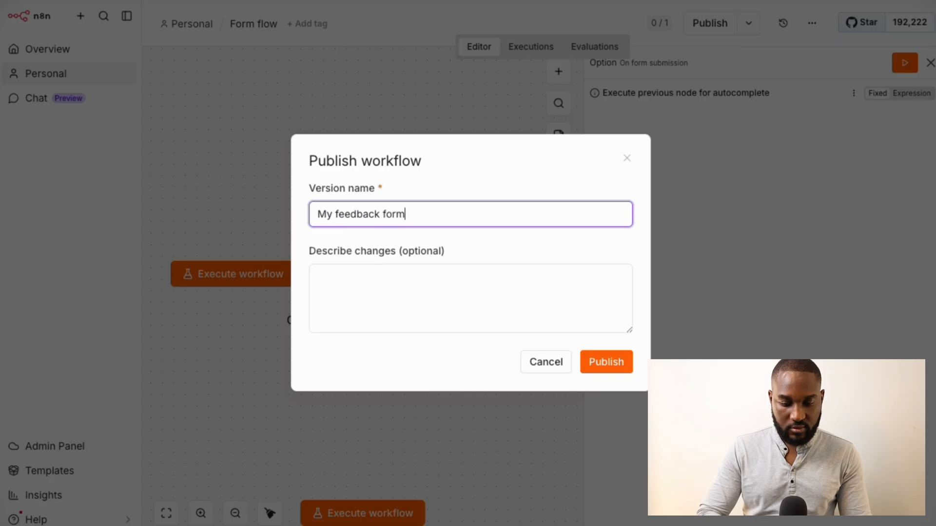
left_click(610, 365)
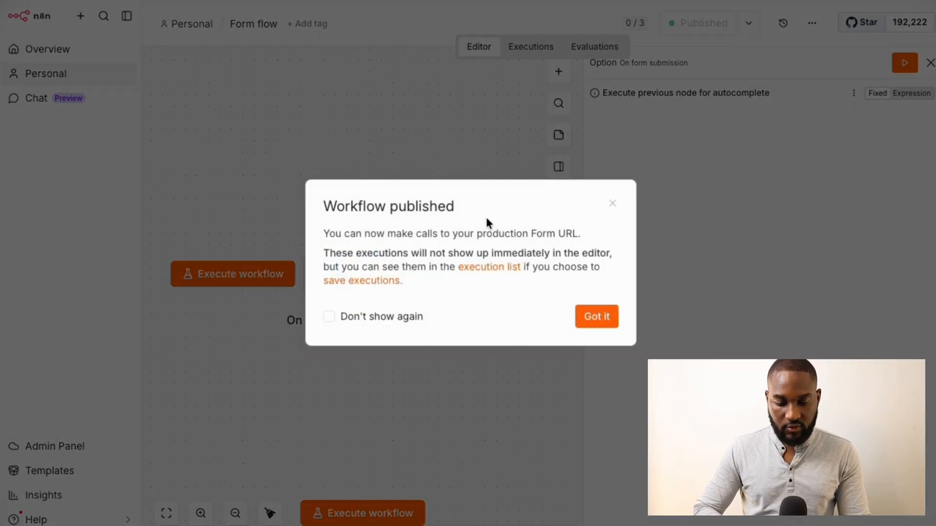
left_click(591, 323)
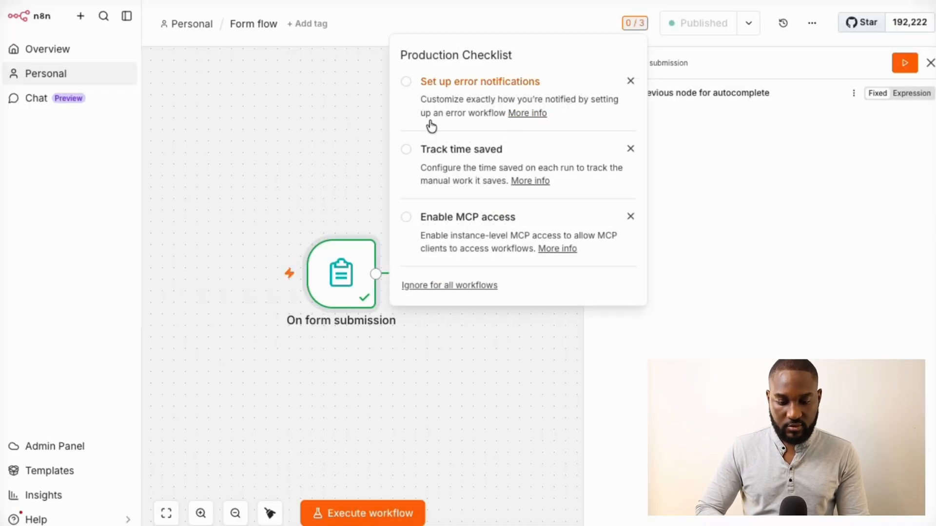
left_click(320, 123)
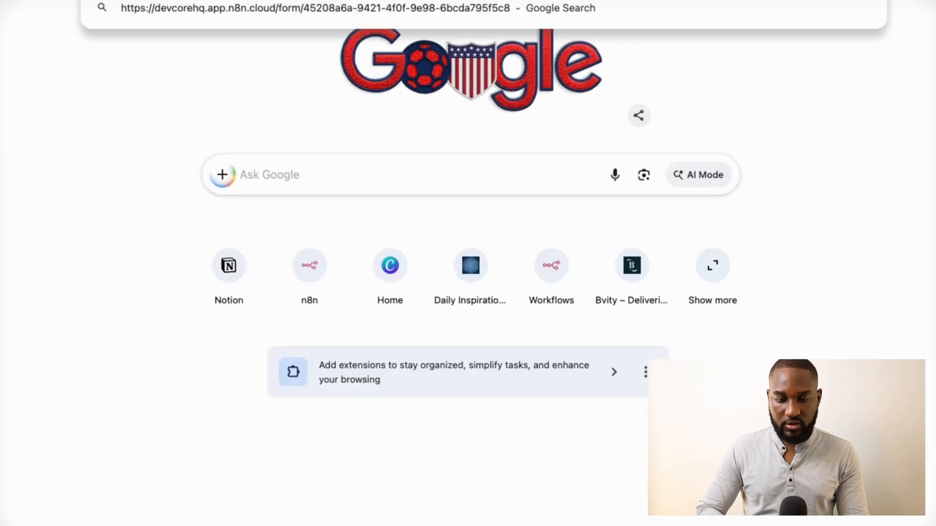
key("Return")
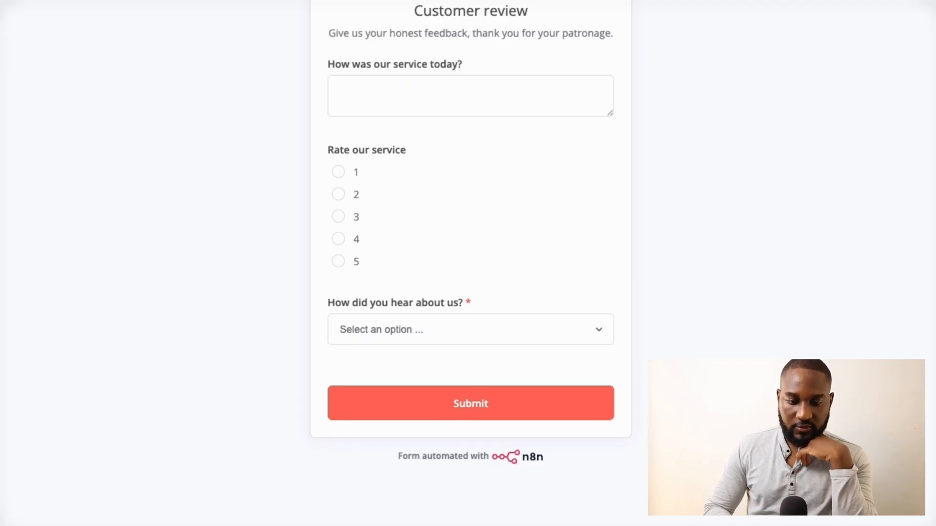
scroll(471, 239, "up", 1)
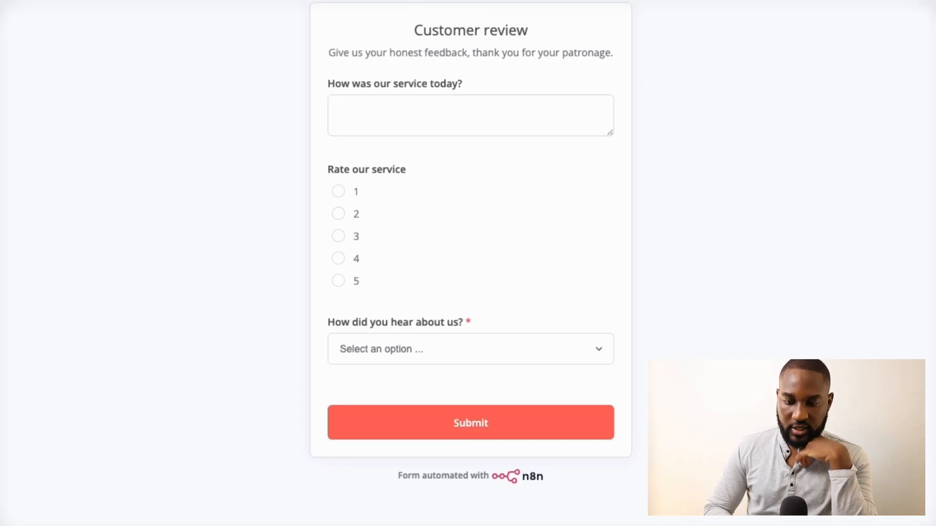
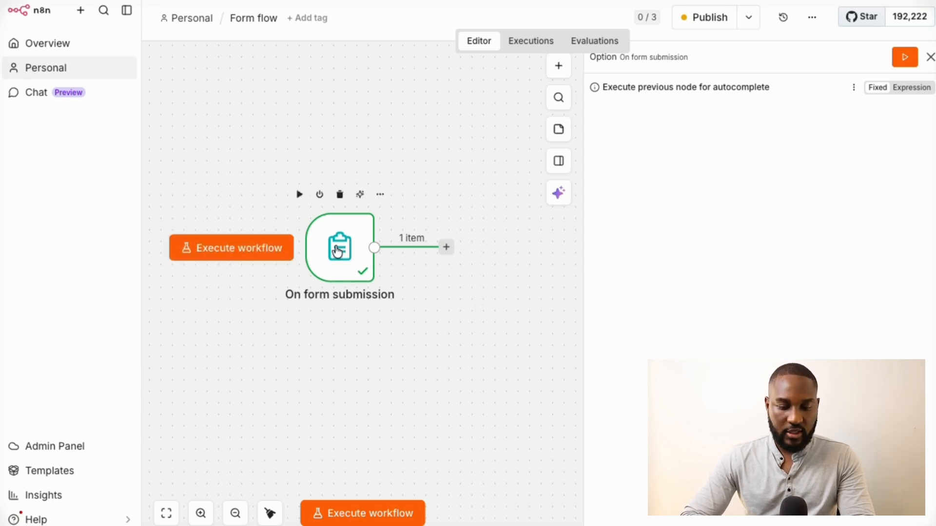
Nudge the form trigger up-left and attach a Gmail 'Send a message' node after it
left_click(339, 248)
left_click_drag(339, 248, 320, 231)
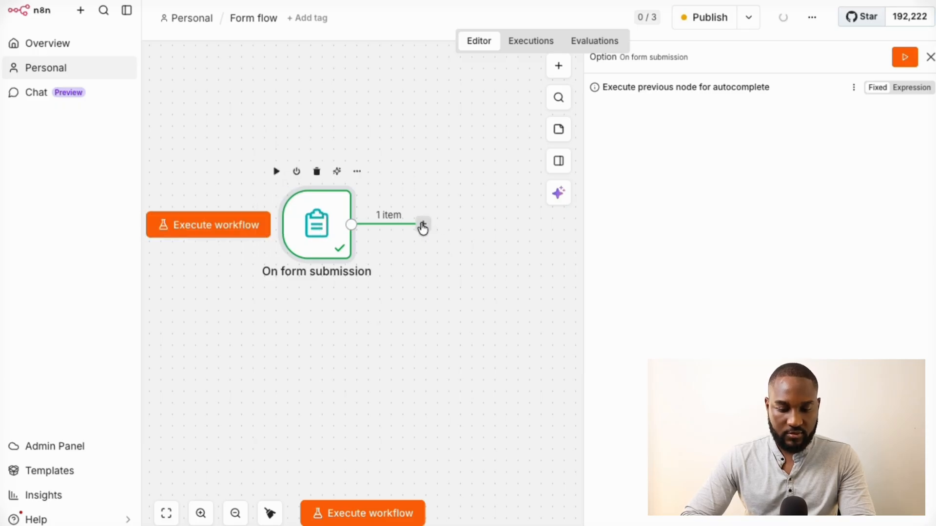
left_click(425, 228)
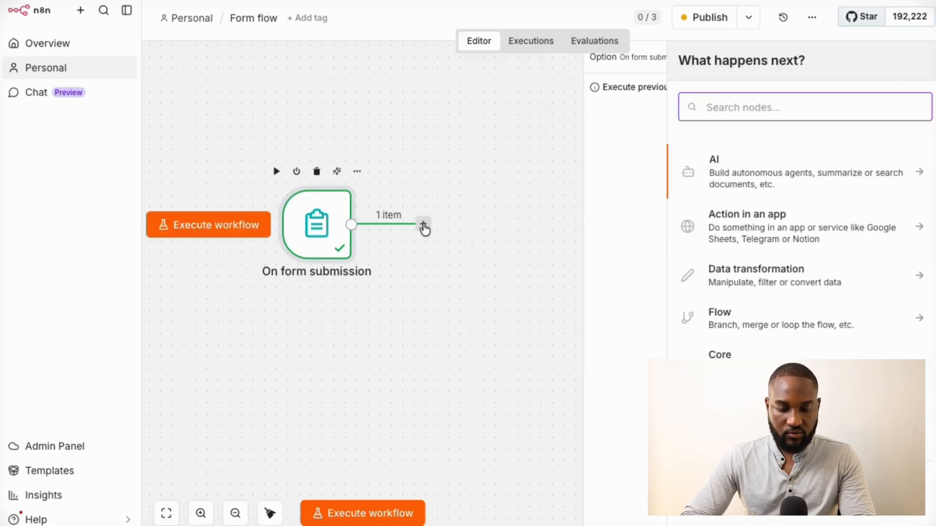
type("gma")
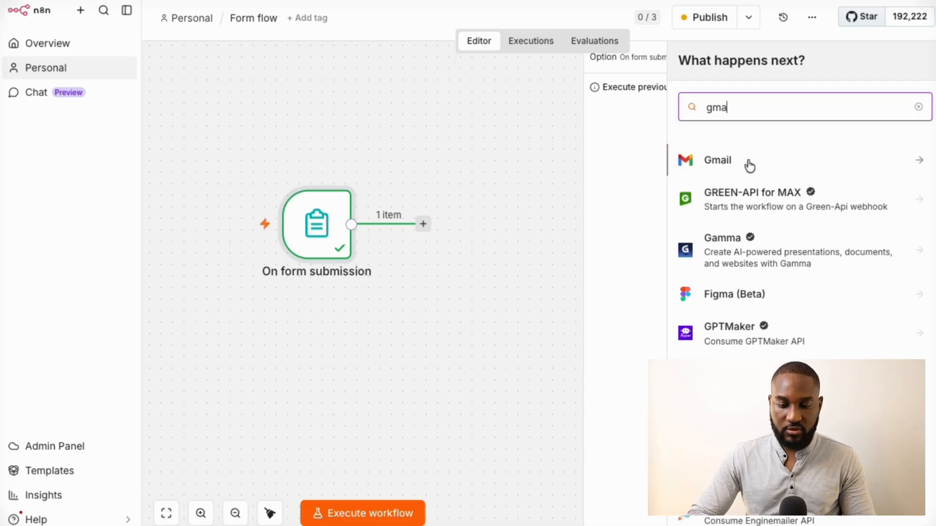
left_click(750, 166)
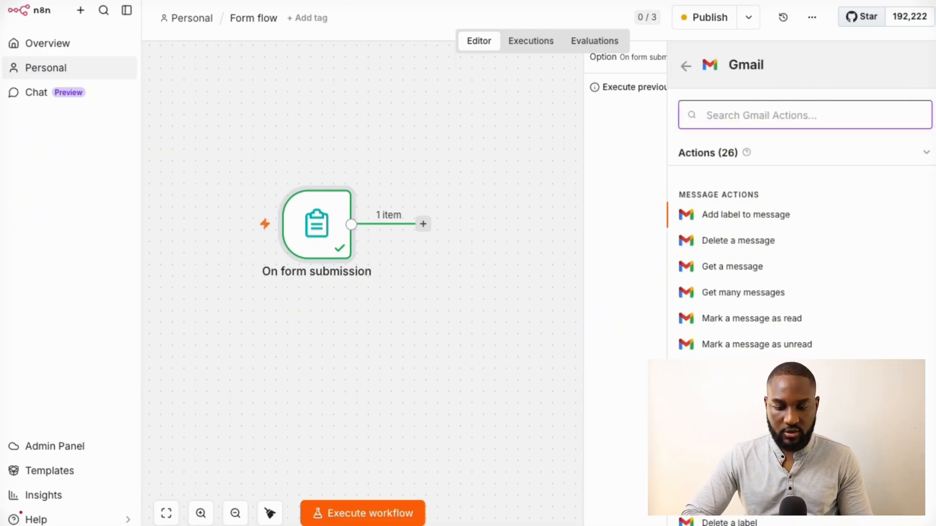
left_click(734, 422)
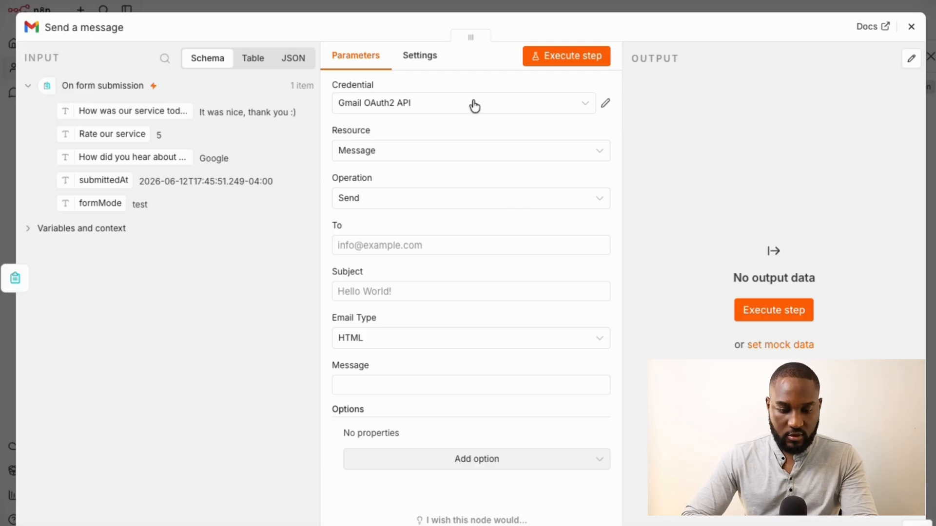
left_click(606, 105)
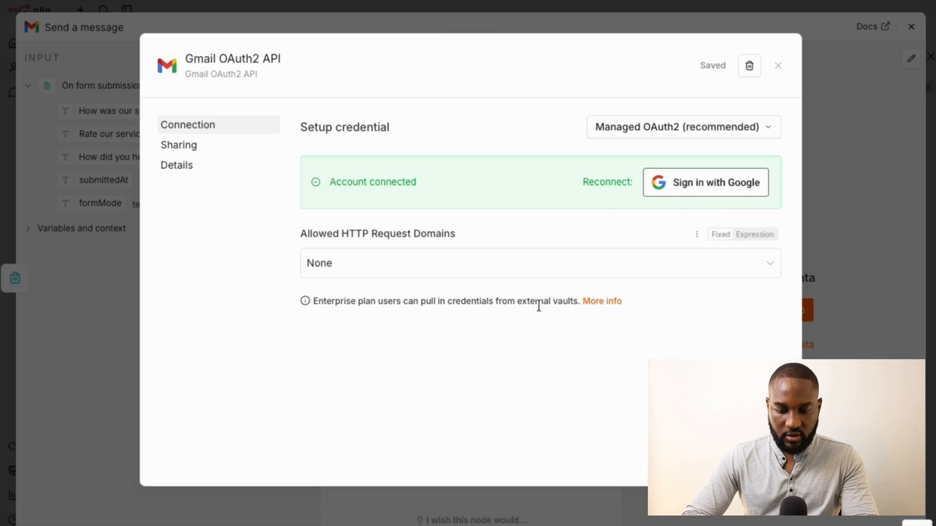
left_click(778, 69)
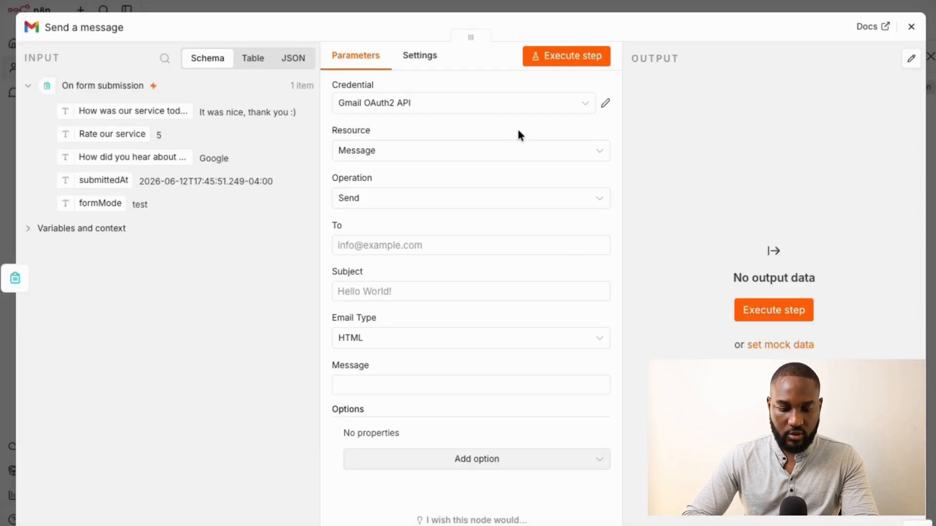
left_click(446, 158)
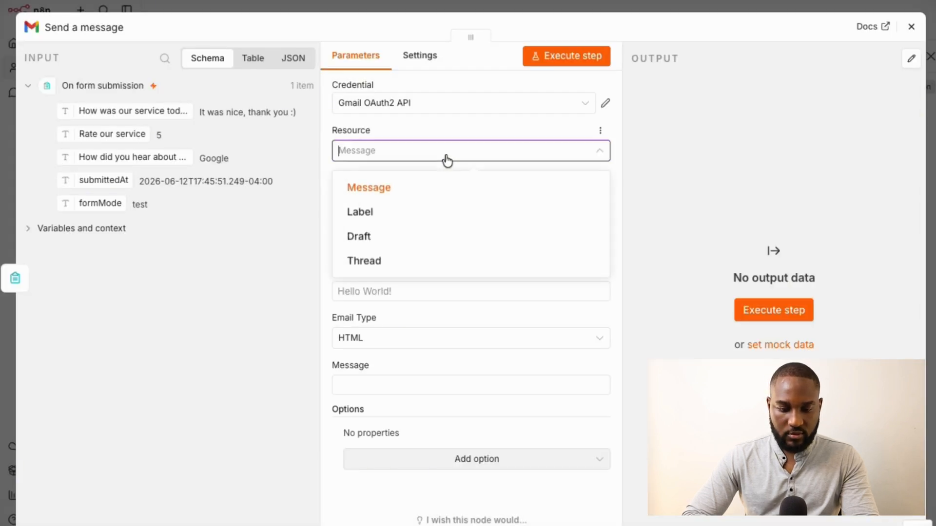
left_click(417, 191)
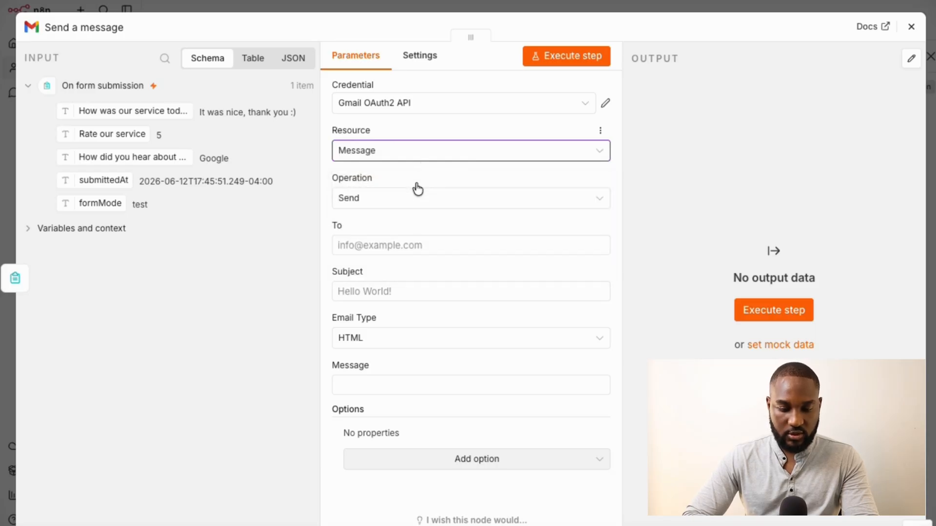
left_click(386, 200)
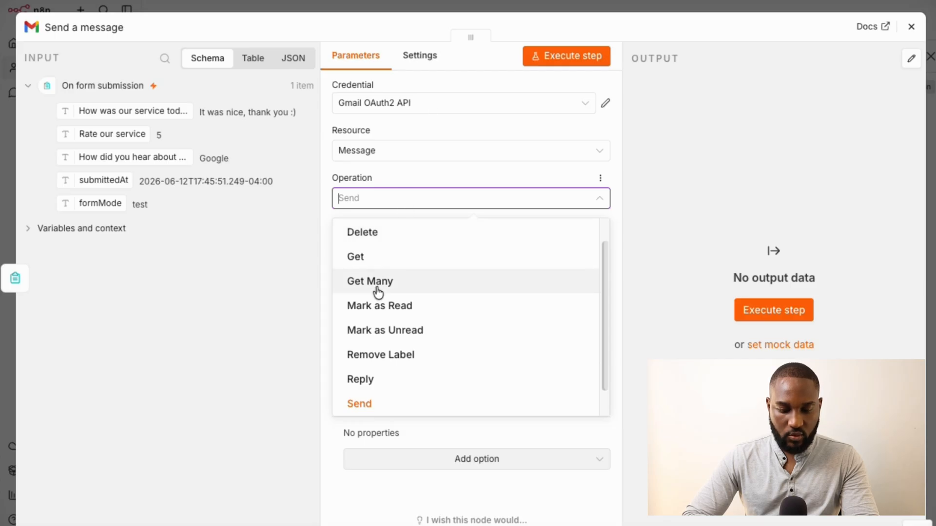
left_click(376, 405)
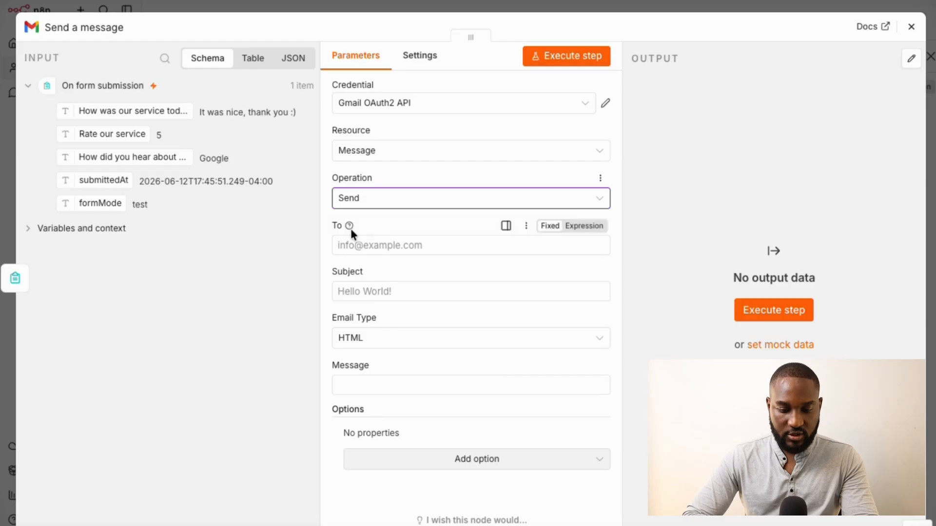
Enter the recipient's e-mail address in the To field
left_click(368, 250)
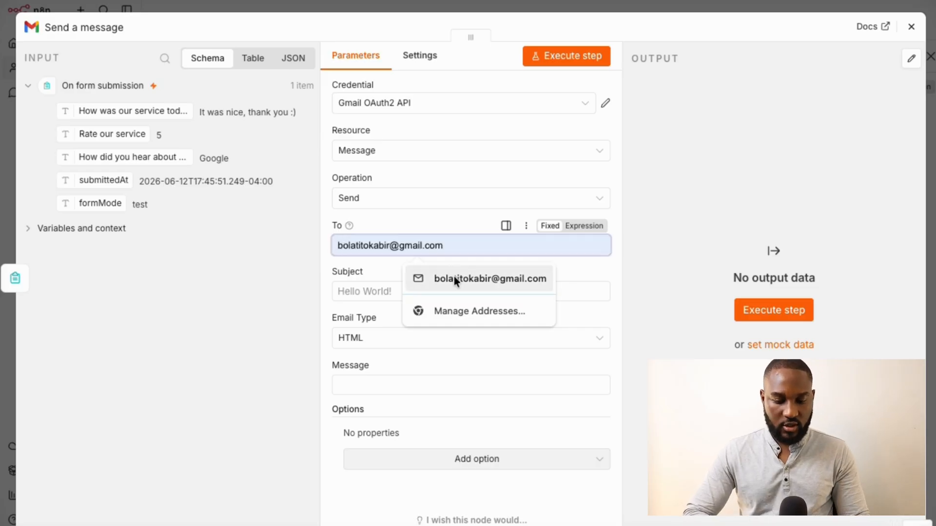
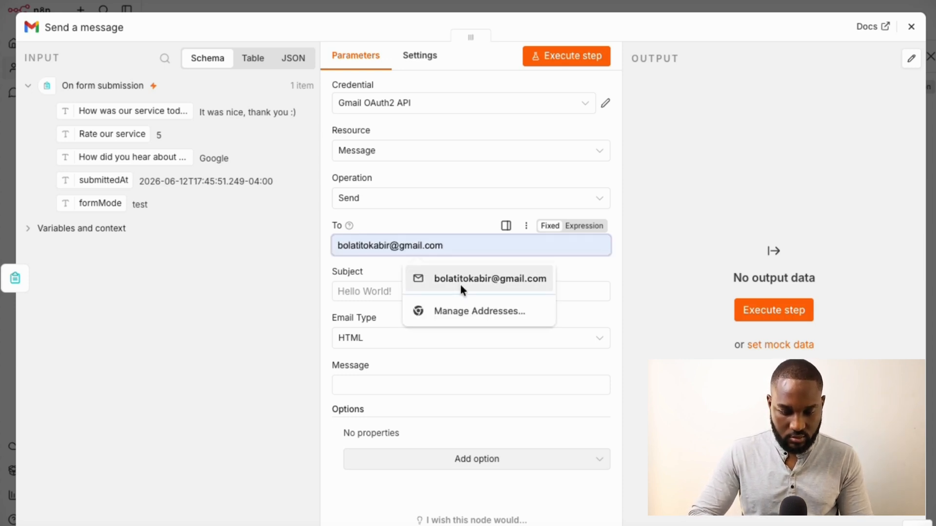
left_click(461, 285)
Set the subject to 'Customer Review' and keep HTML as the email type
left_click(391, 295)
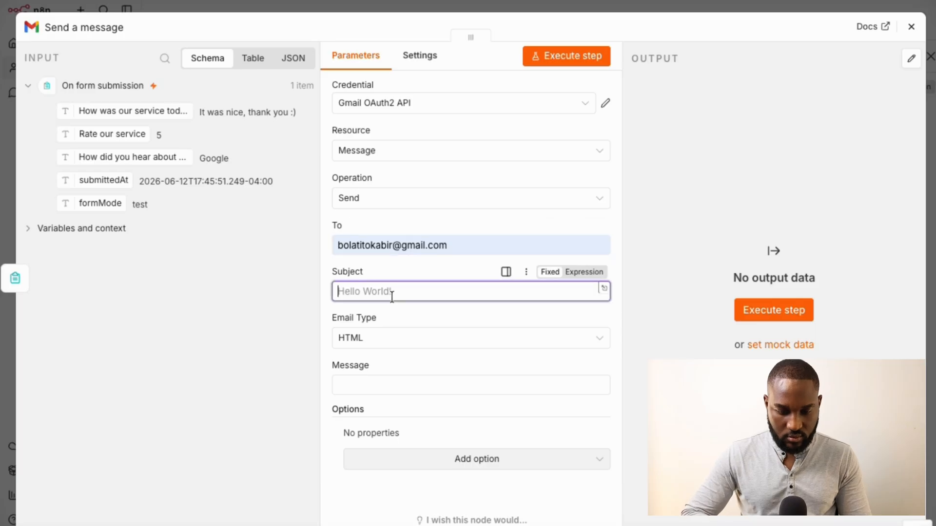
type("Your")
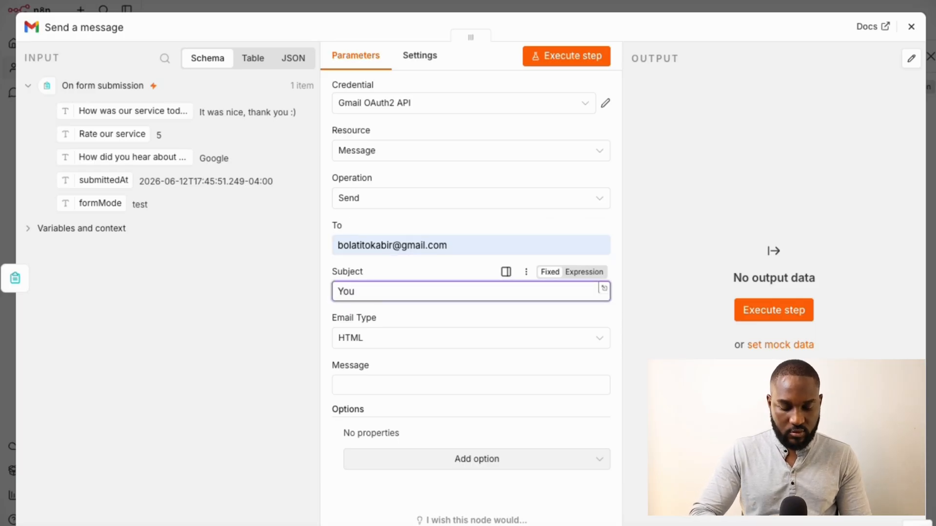
key("BackSpace")
key("BackSpace")
key("BackSpace")
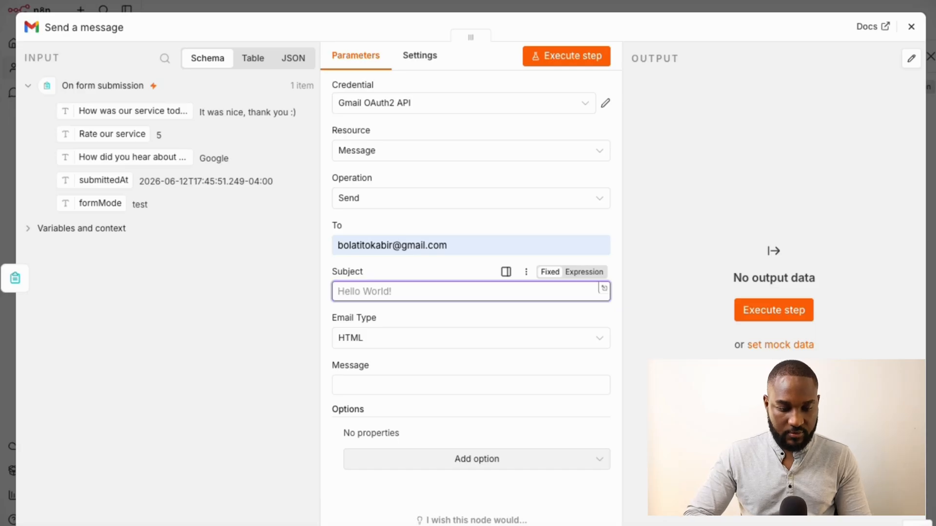
type("Custo")
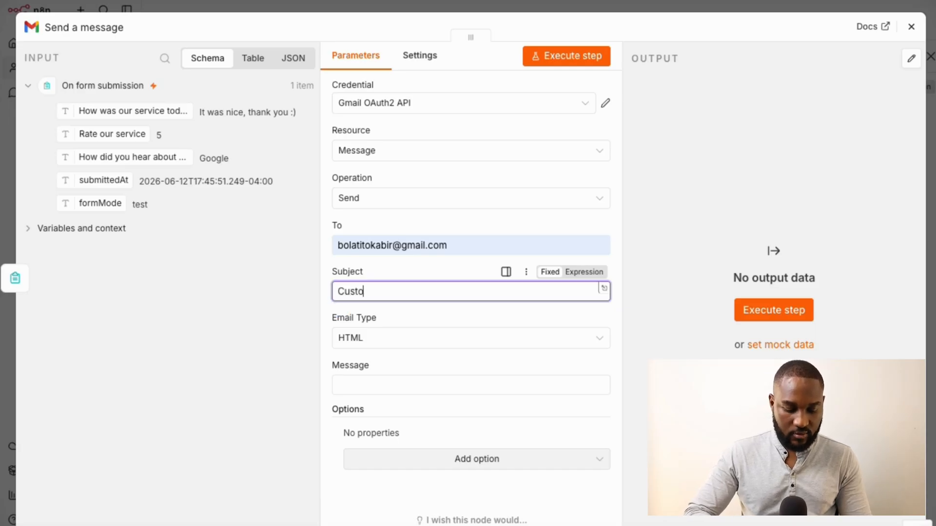
type("mer Review")
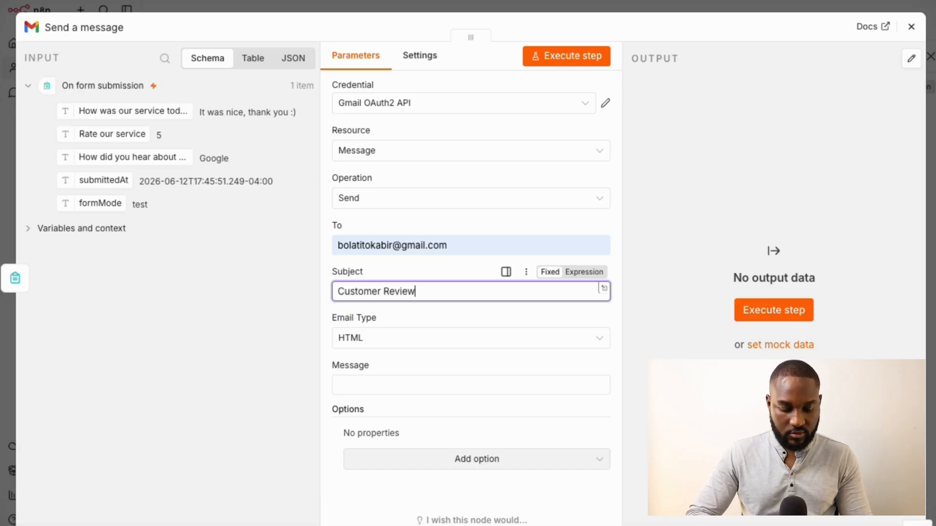
left_click(387, 339)
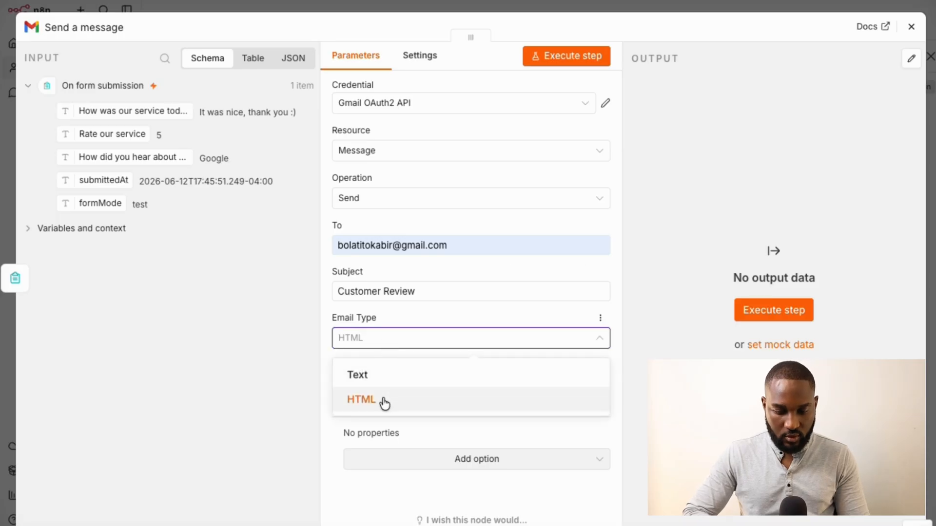
left_click(382, 397)
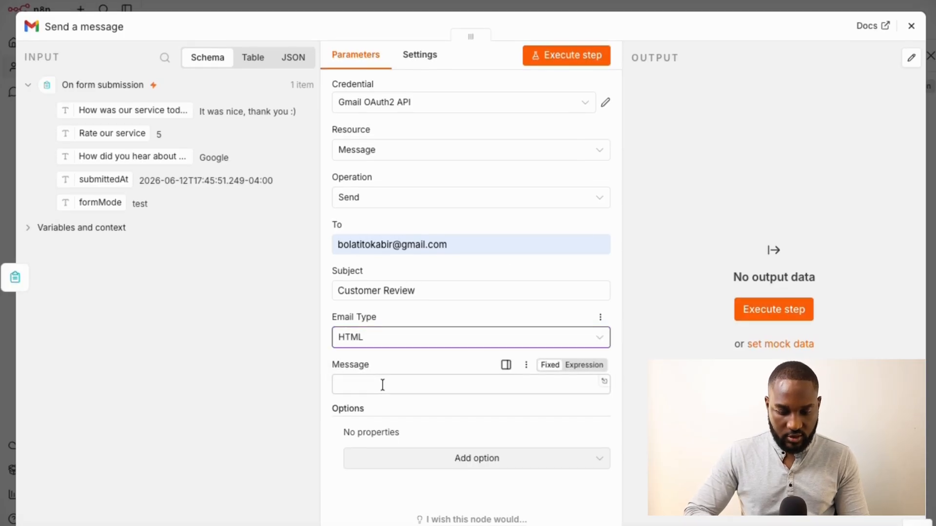
Start the message with 'You just got a' followed by the Rate our service value as an expression
left_click(382, 385)
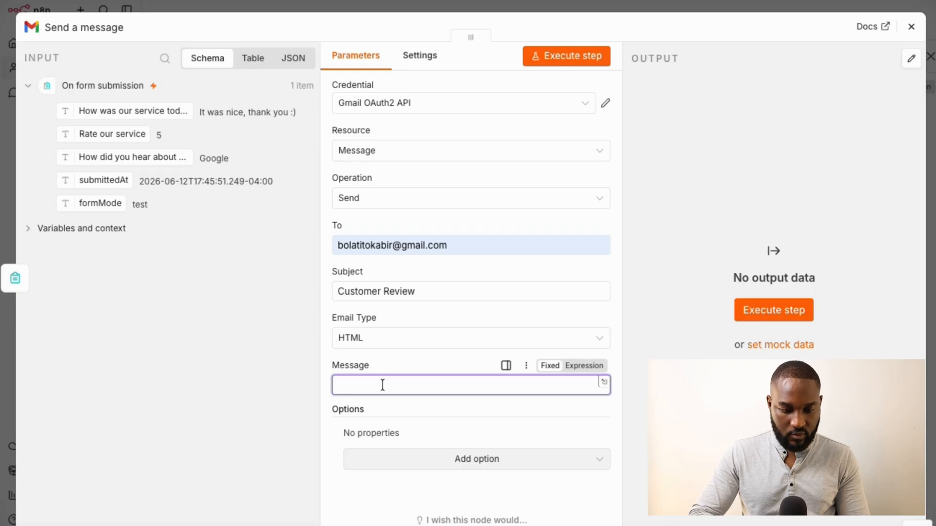
type("You")
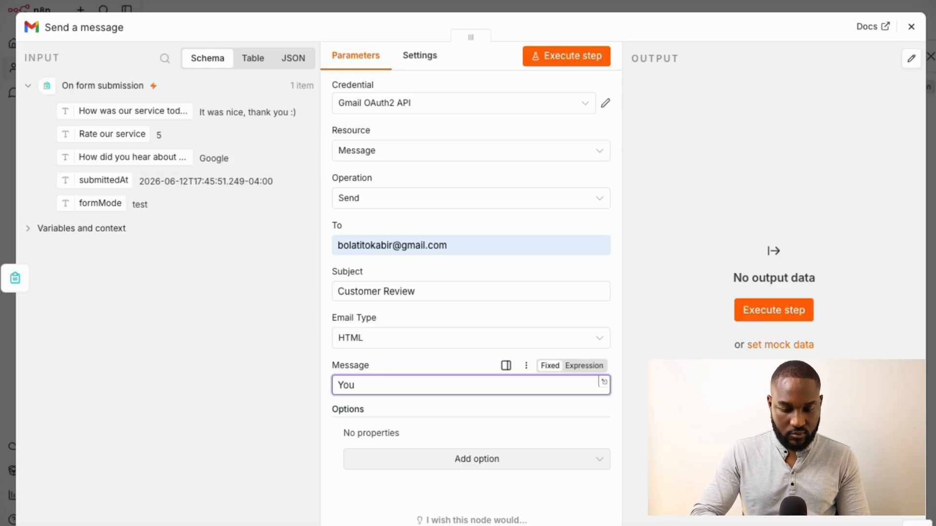
type(" just a")
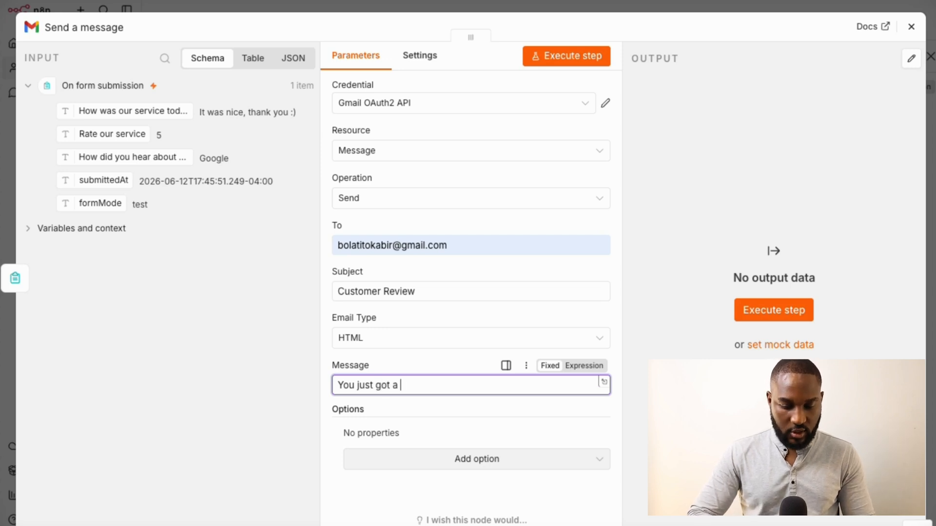
left_click_drag(111, 134, 464, 386)
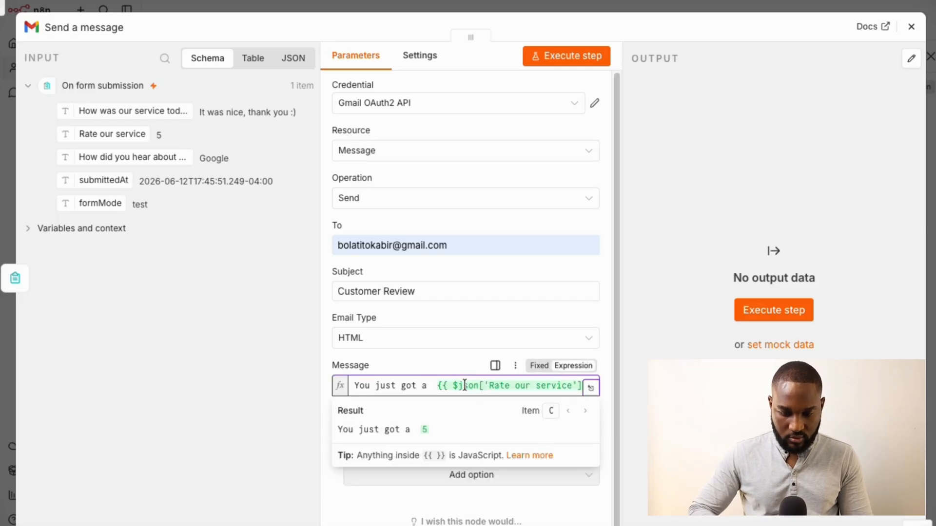
left_click(541, 368)
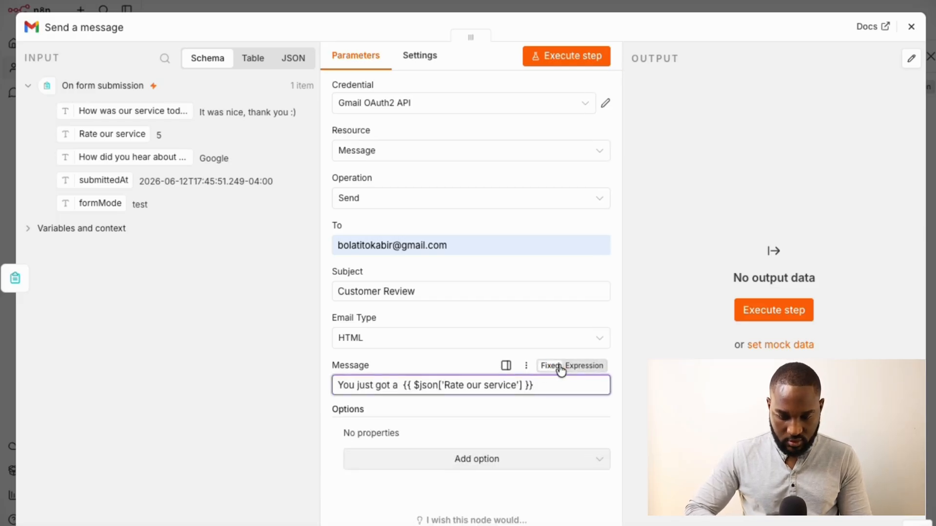
left_click(562, 366)
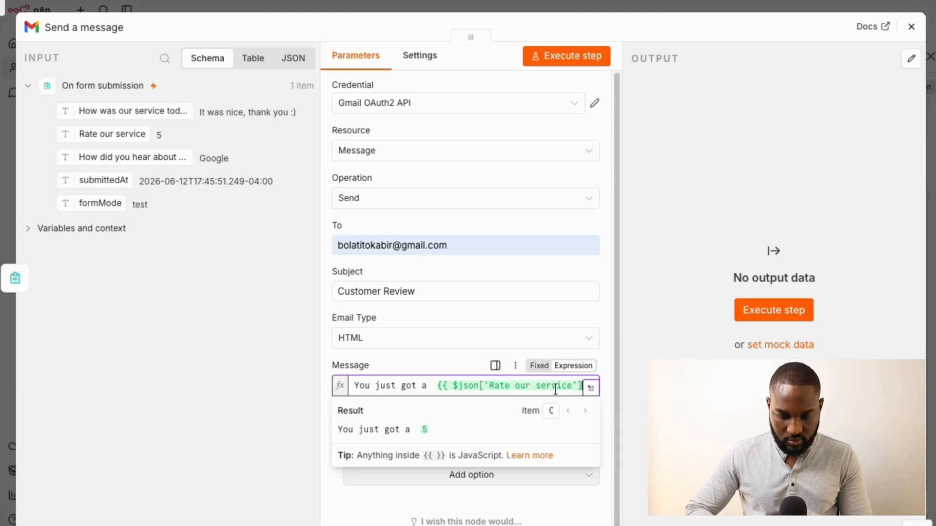
left_click(591, 388)
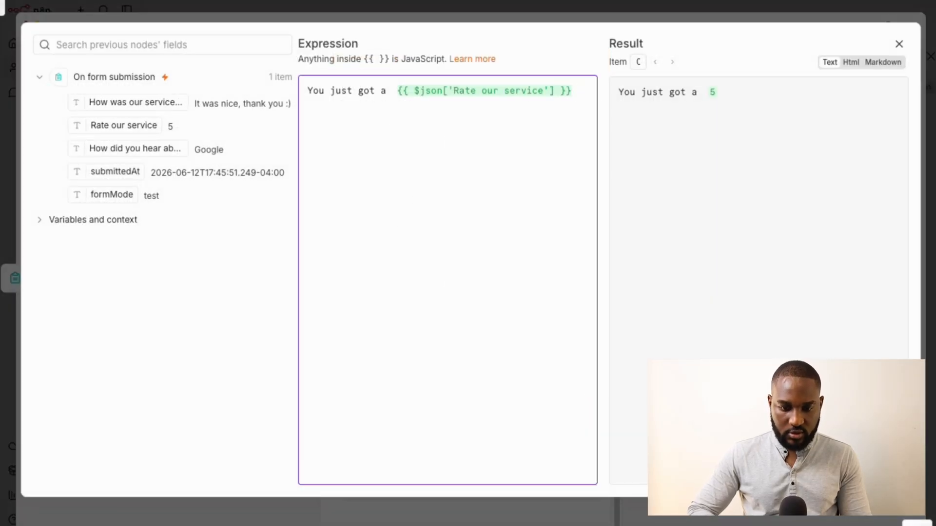
Add 'rating from a customer heared about you from' plus the How did you hear about us? answer
key("Return")
type("ratin")
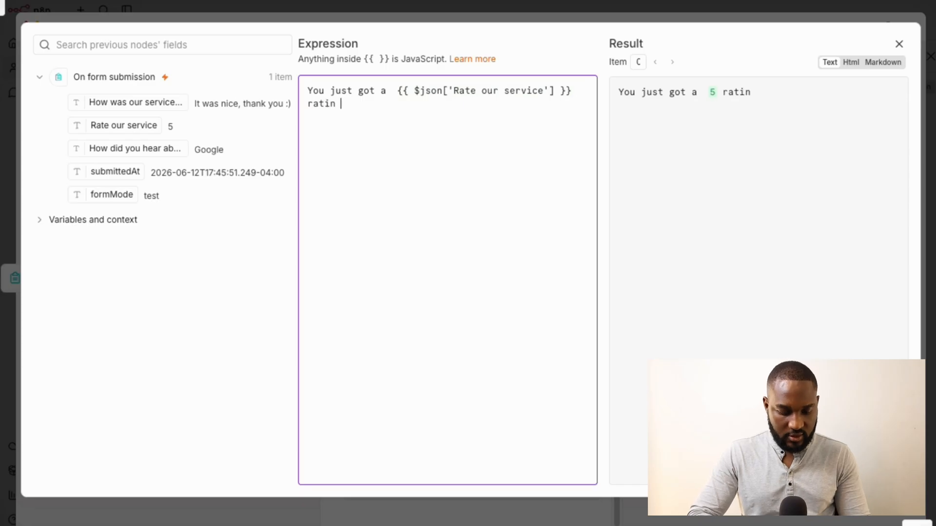
type("g from a ")
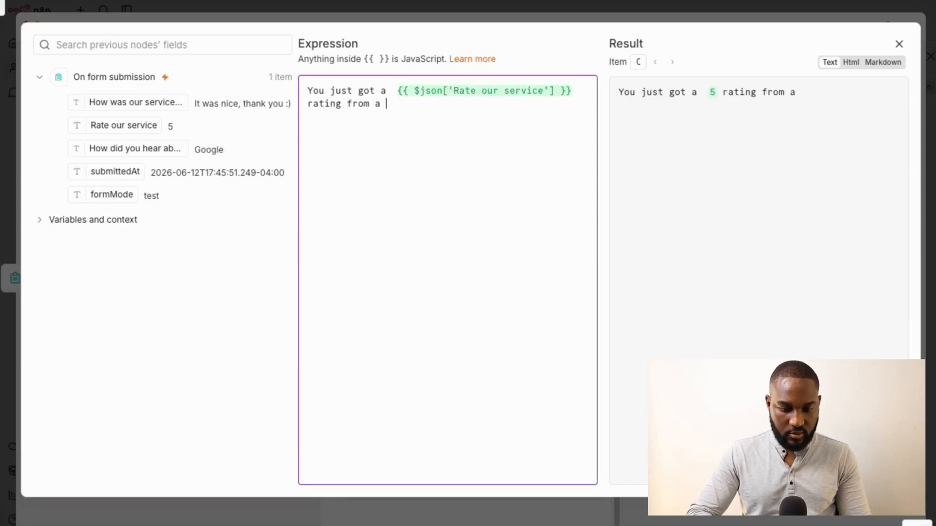
type("cusrr")
key("BackSpace")
key("BackSpace")
type("t")
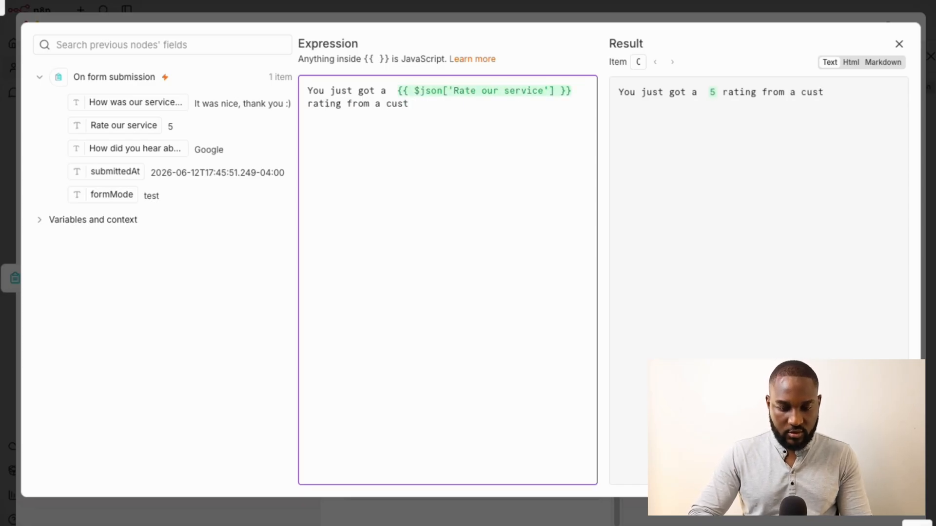
type("omer")
type("f")
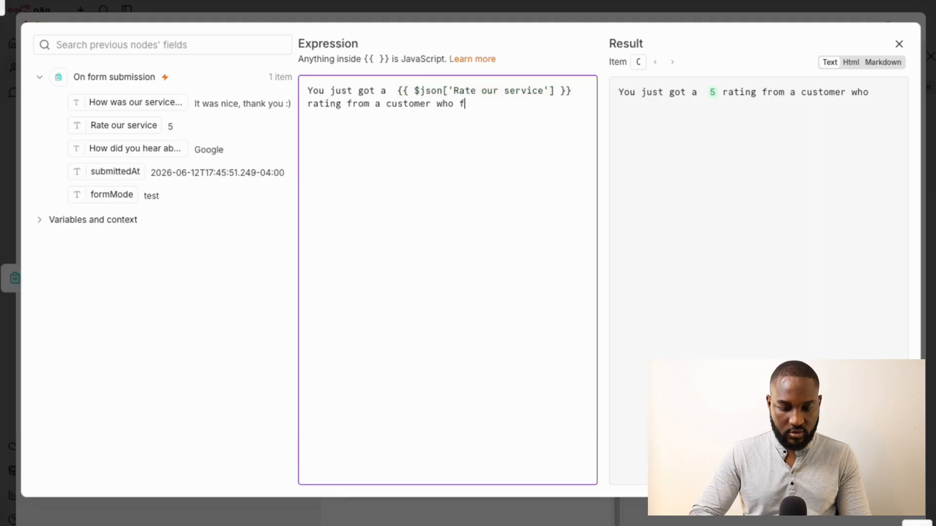
type("ound you")
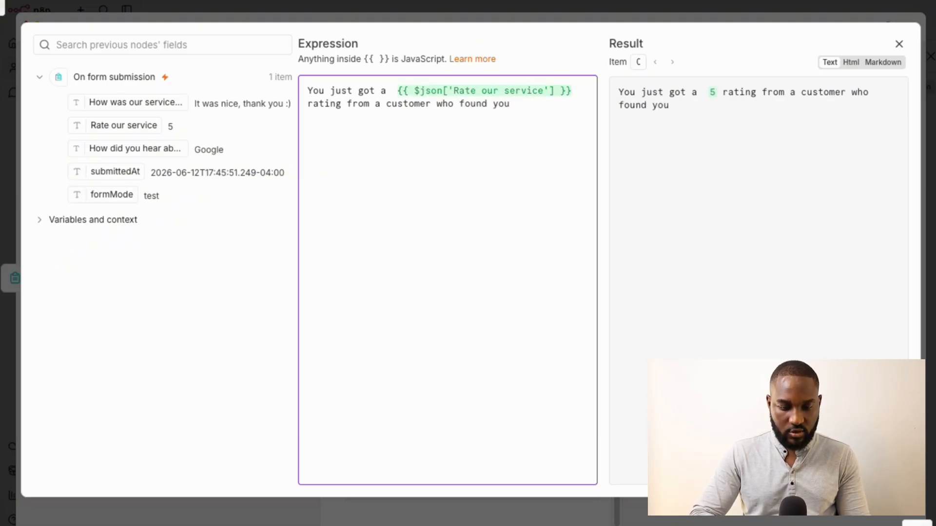
key("ctrl+shift+Left")
key("ctrl+shift+Left")
type("hear")
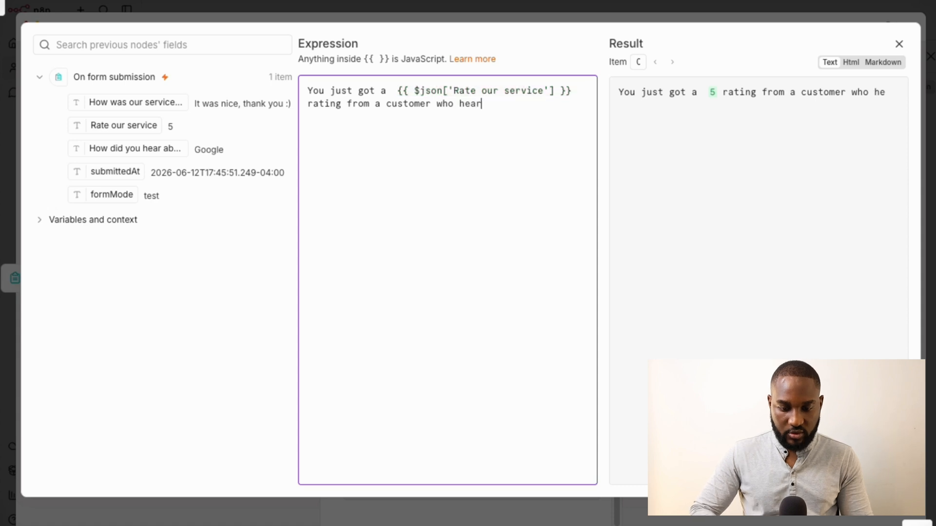
type("ed about you")
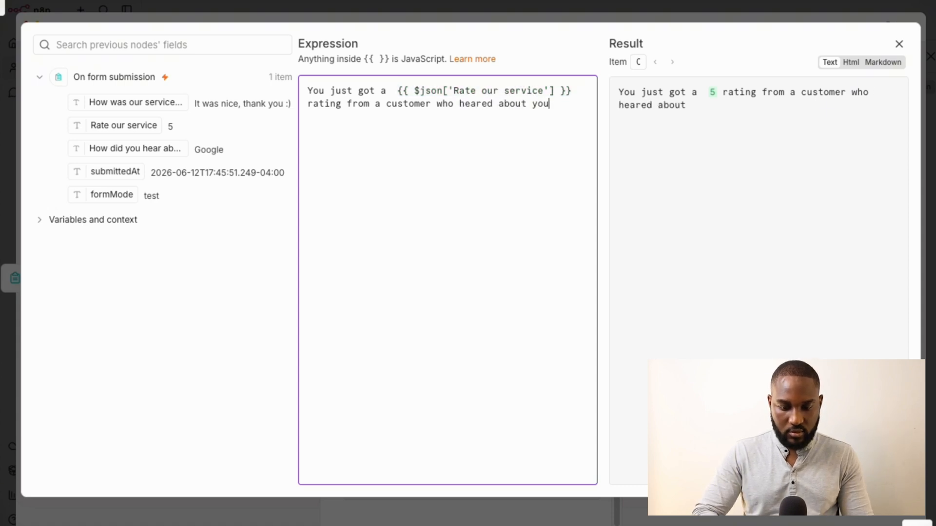
type(" from")
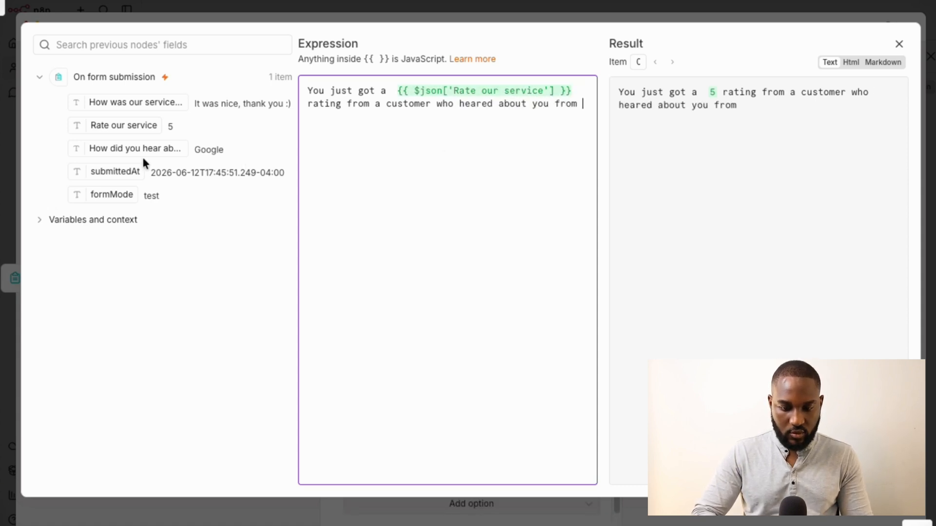
left_click_drag(123, 147, 436, 192)
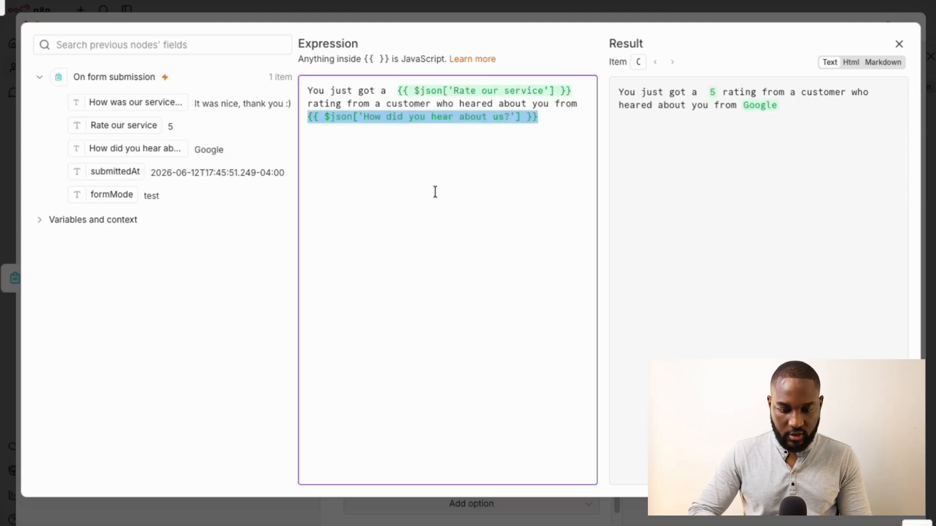
key("Right")
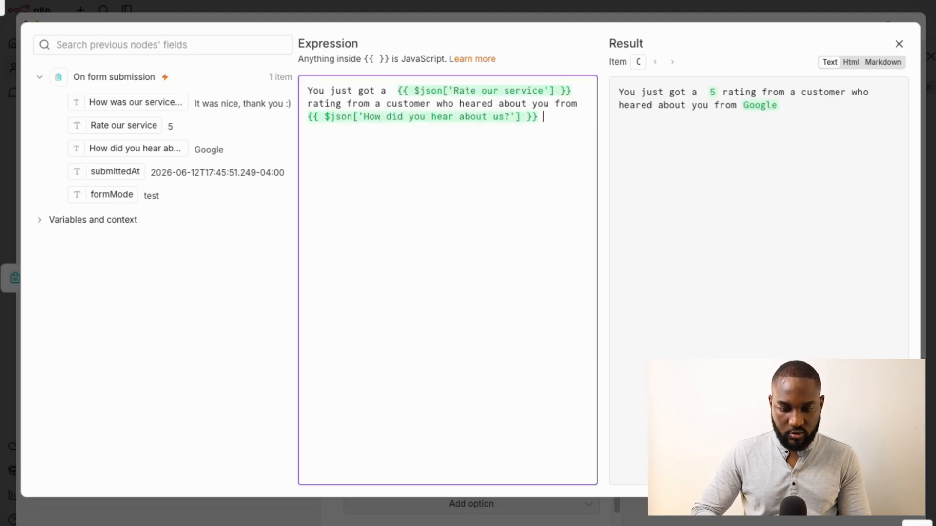
key("BackSpace")
Append ', the customer said this about their experience:' with the How was our service today? answer
type(", t")
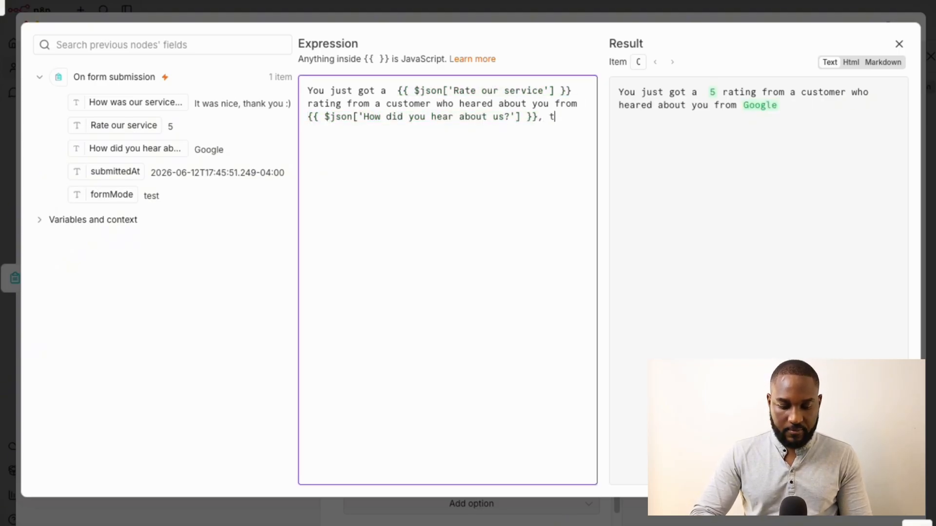
type("he customer ")
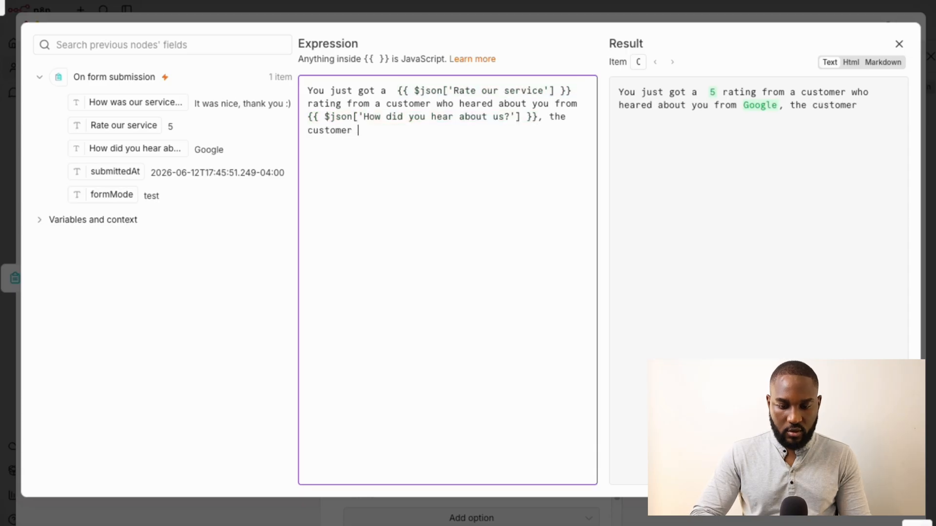
type("said thi")
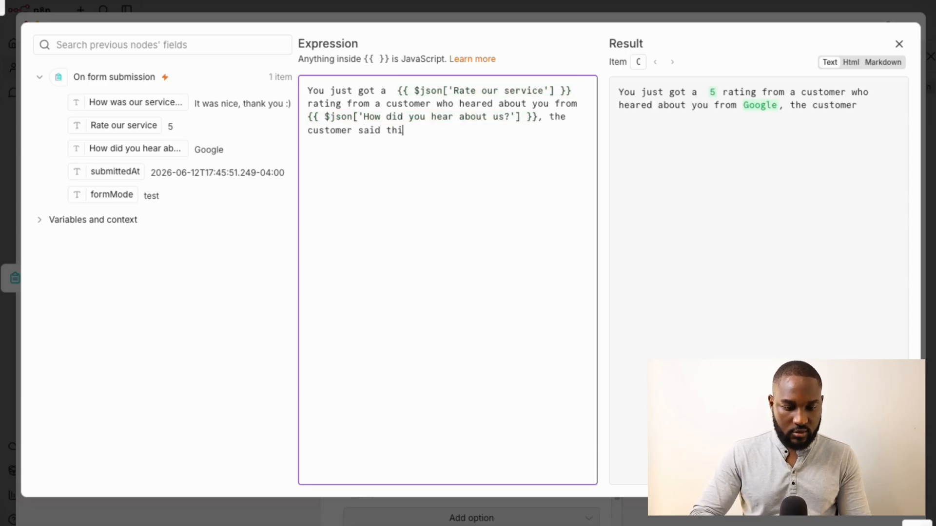
type("s about your")
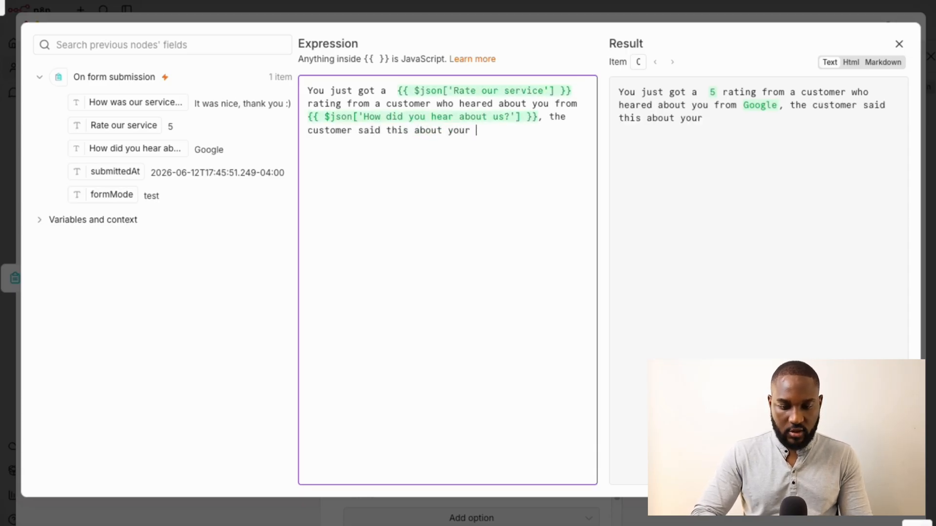
key("ctrl+shift+Left")
type("their expe")
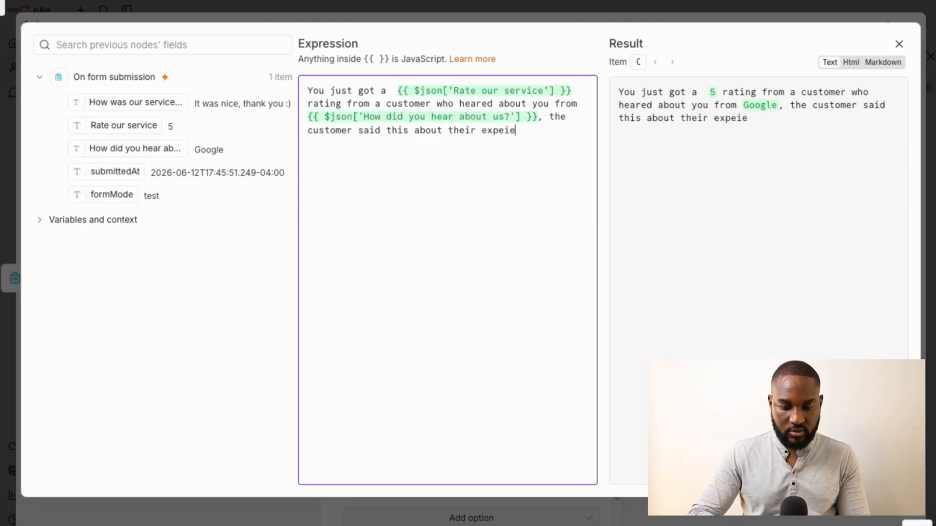
type("rience")
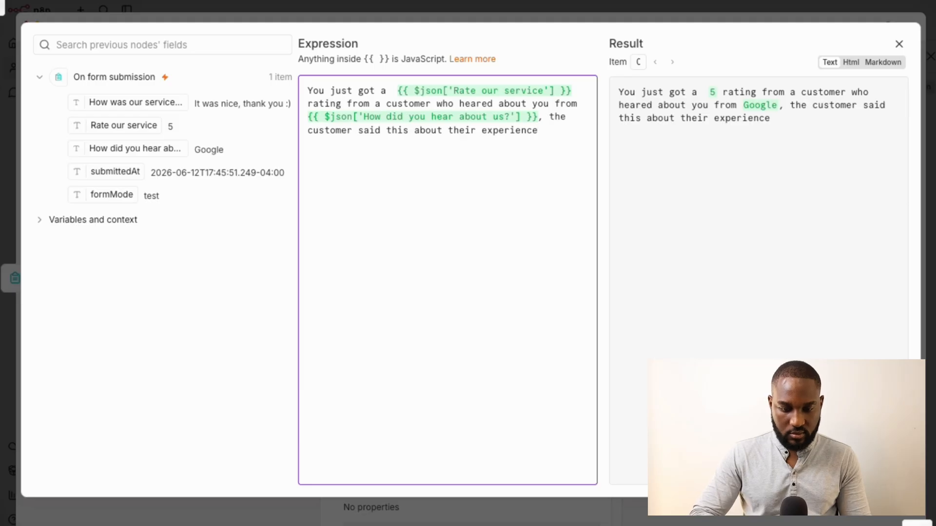
type(":")
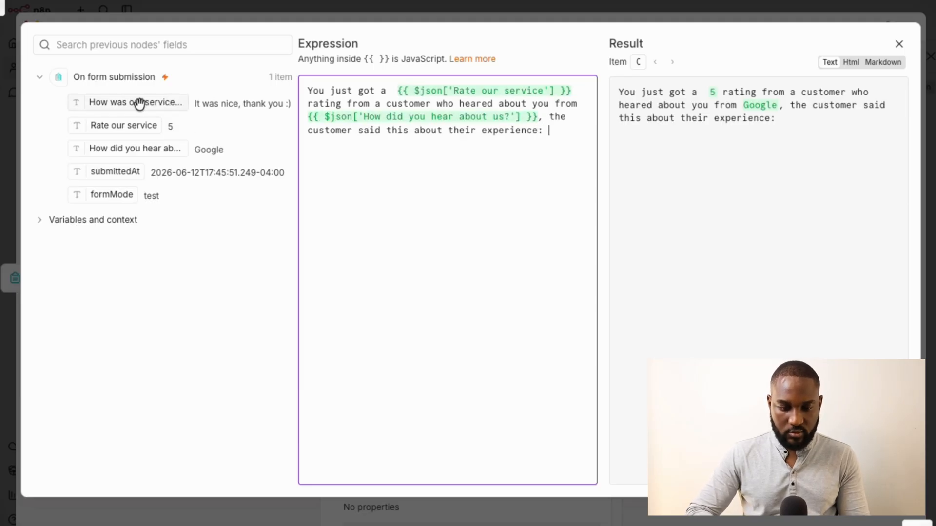
left_click_drag(136, 100, 466, 234)
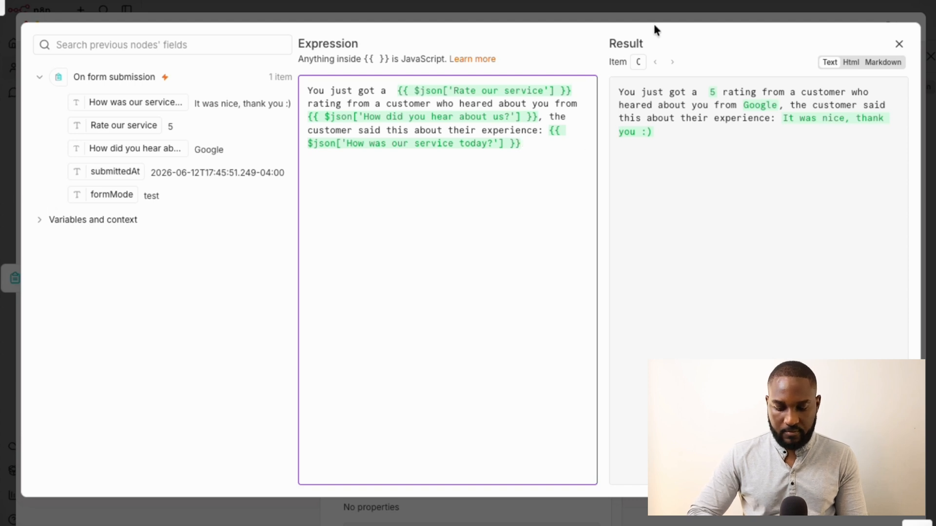
left_click(616, 92)
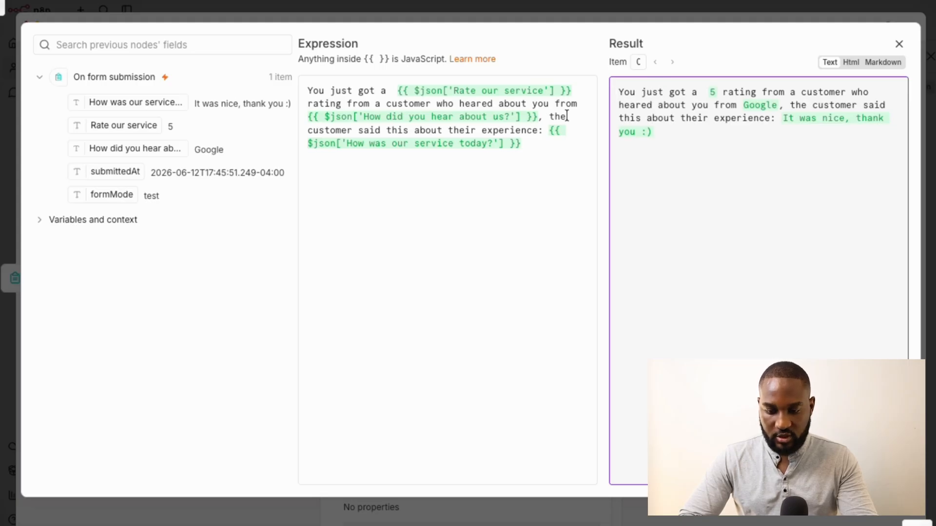
Wrap the feedback in quotation marks, tidy stray spaces, and close the expression editor
left_click(541, 128)
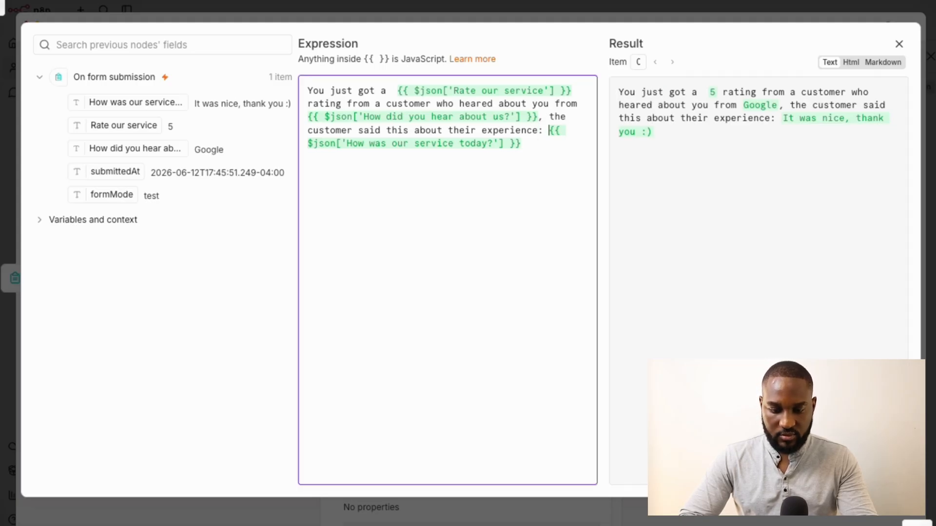
type("\"\"")
key("BackSpace")
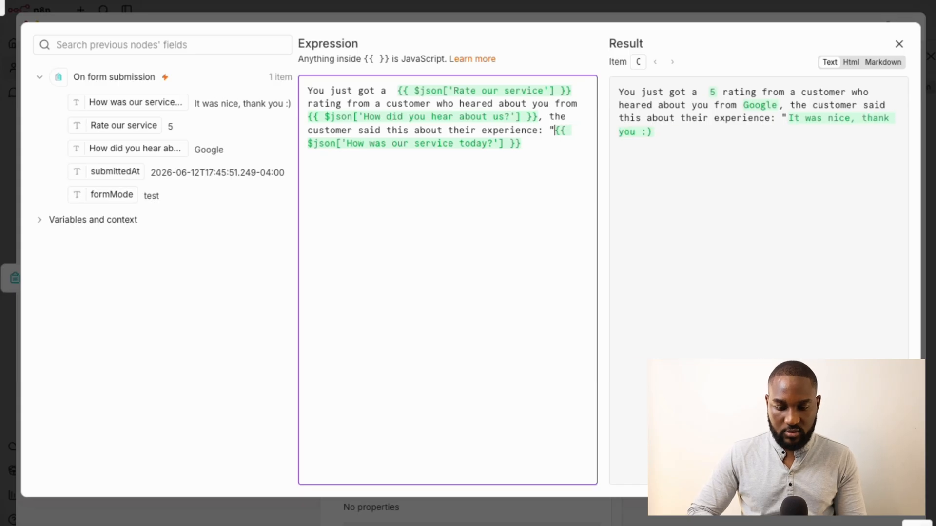
type("\"\"")
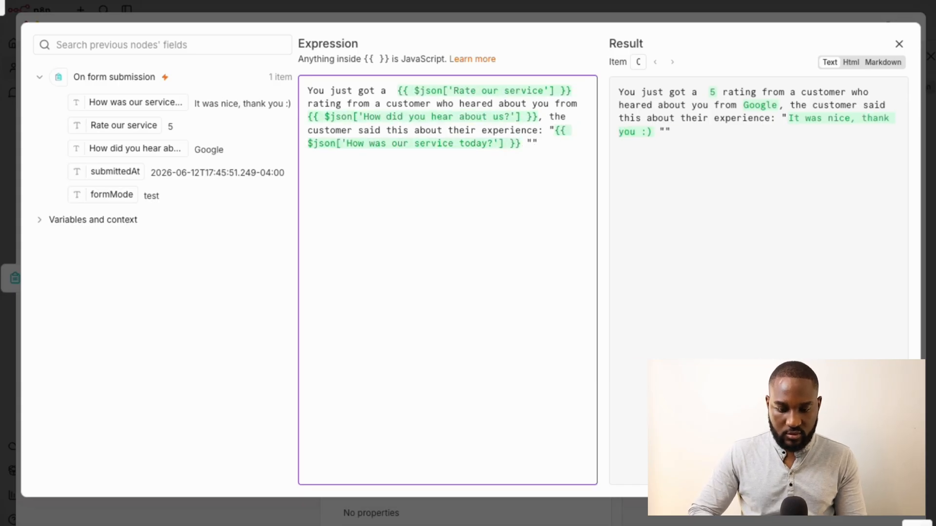
key("BackSpace")
key("Left")
key("BackSpace")
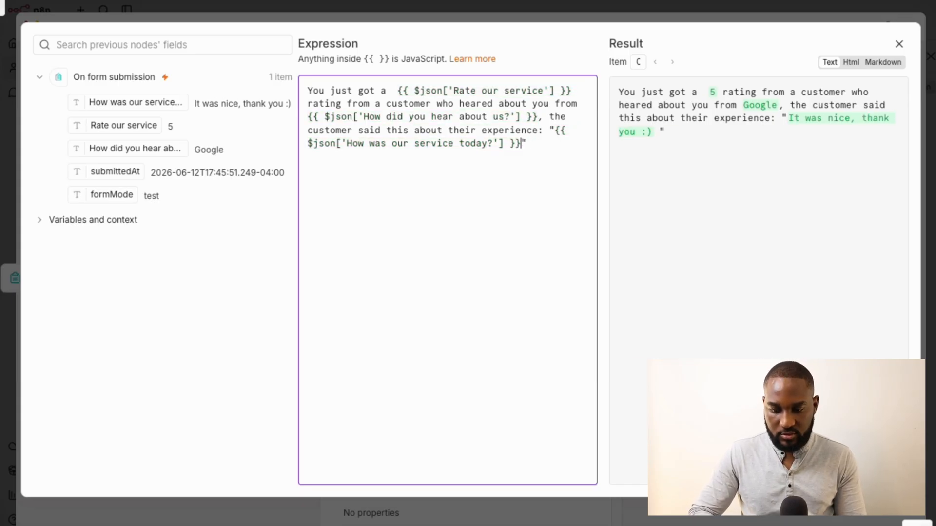
key("Up")
key("Up")
key("Up")
key("Up")
key("Up")
key("Right")
key("Right")
key("Right")
key("Right")
key("Right")
key("Right")
key("Right")
key("Right")
key("Right")
key("Right")
key("Right")
key("Right")
key("Right")
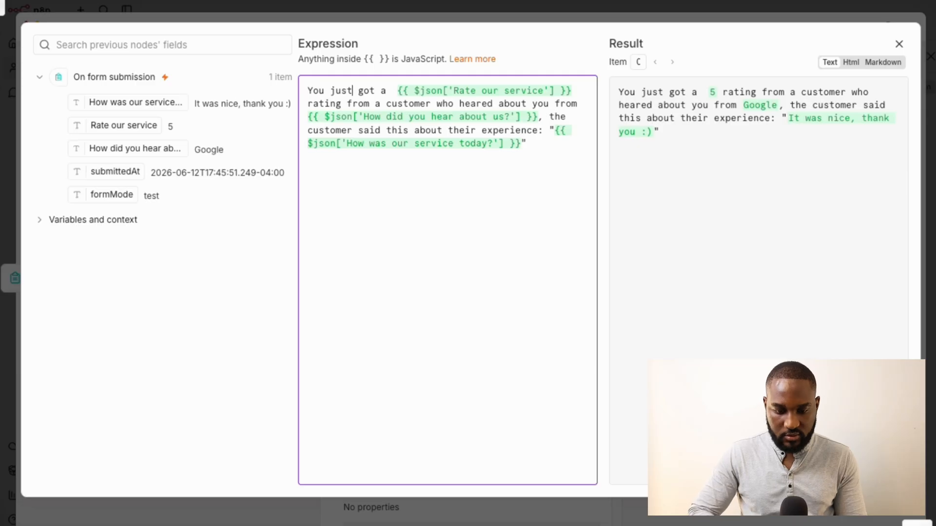
key("BackSpace")
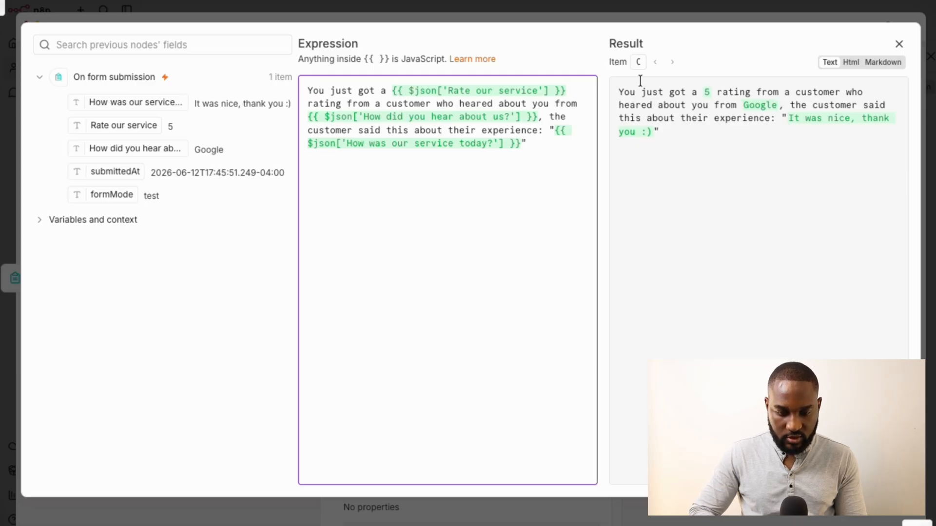
left_click(654, 14)
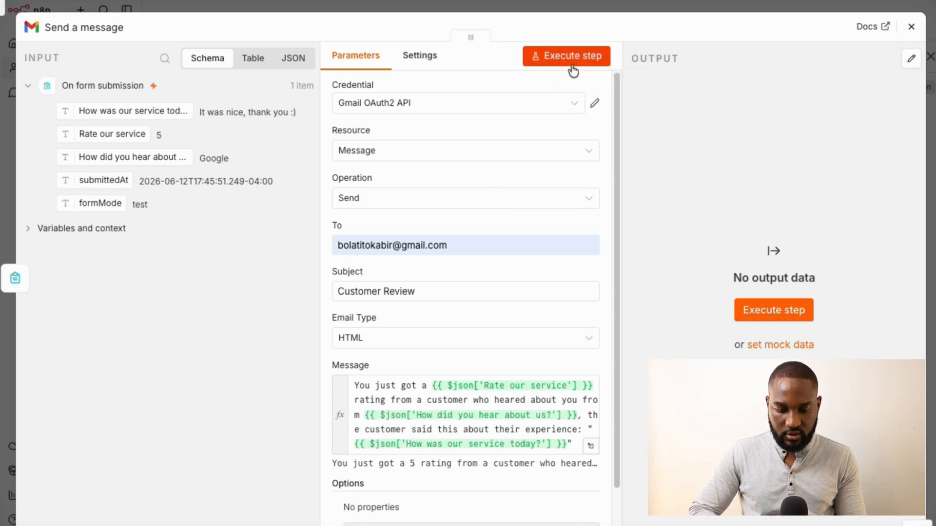
scroll(535, 199, "down", 3)
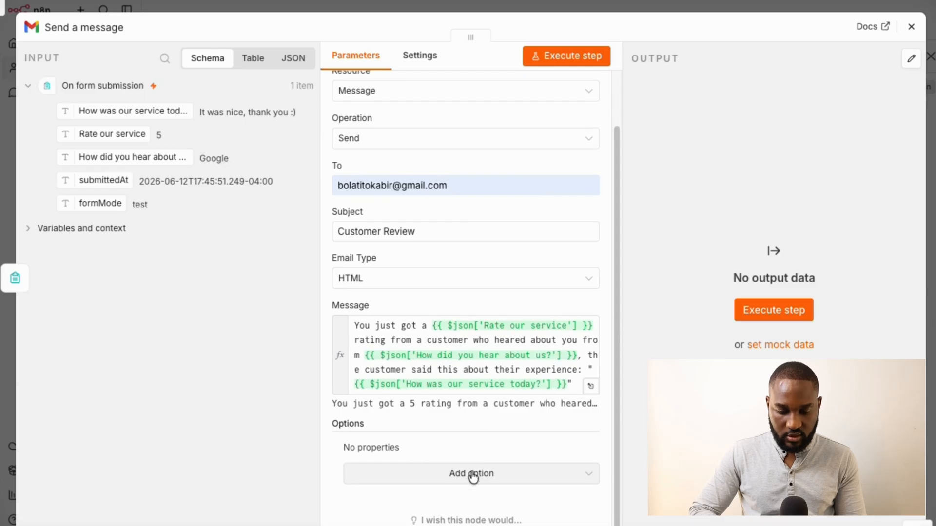
left_click(444, 475)
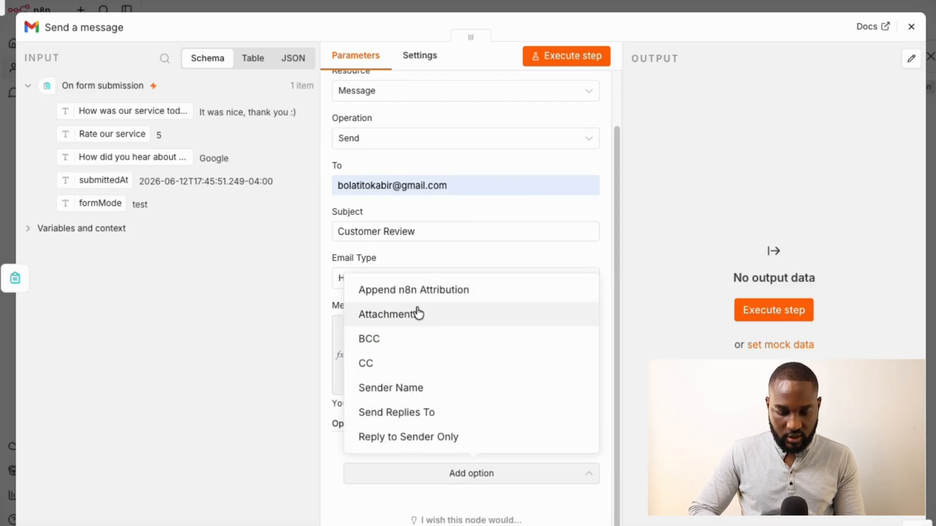
left_click(389, 369)
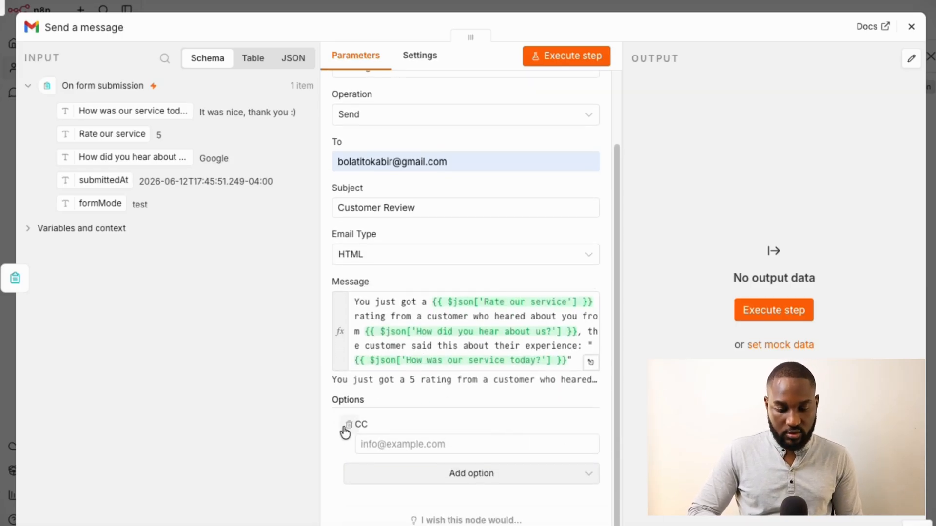
left_click(345, 425)
left_click(388, 469)
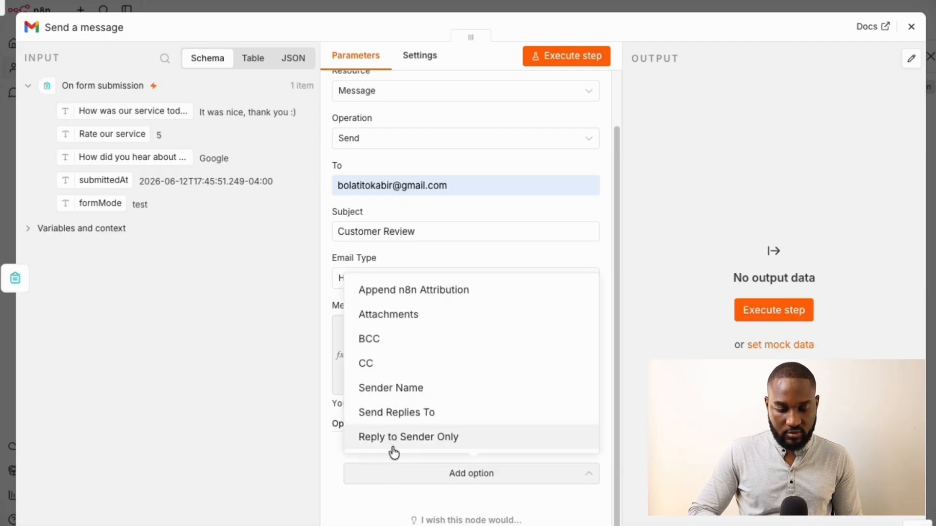
left_click(432, 414)
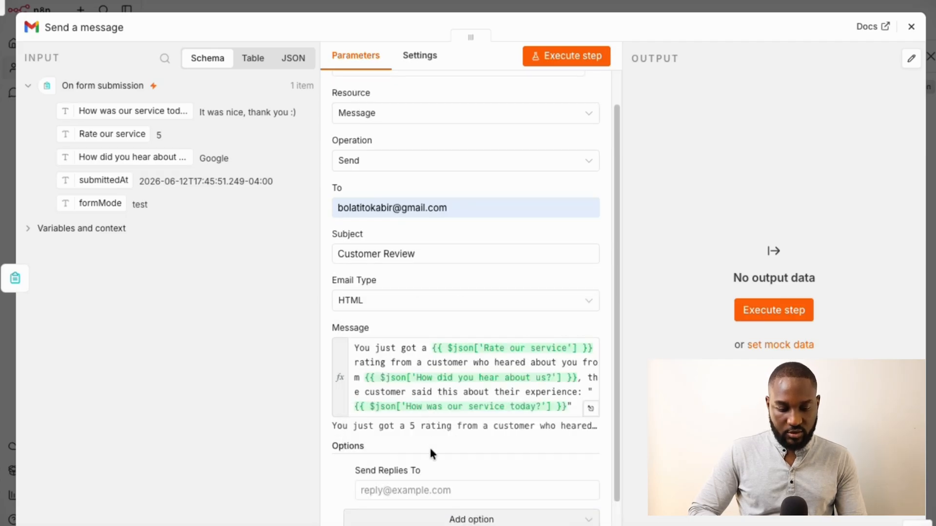
scroll(429, 446, "down", 1)
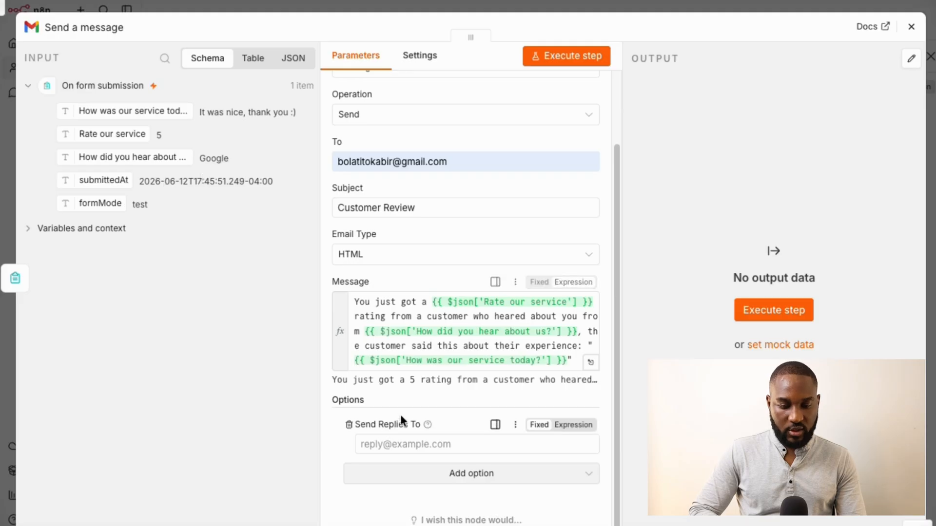
left_click(349, 425)
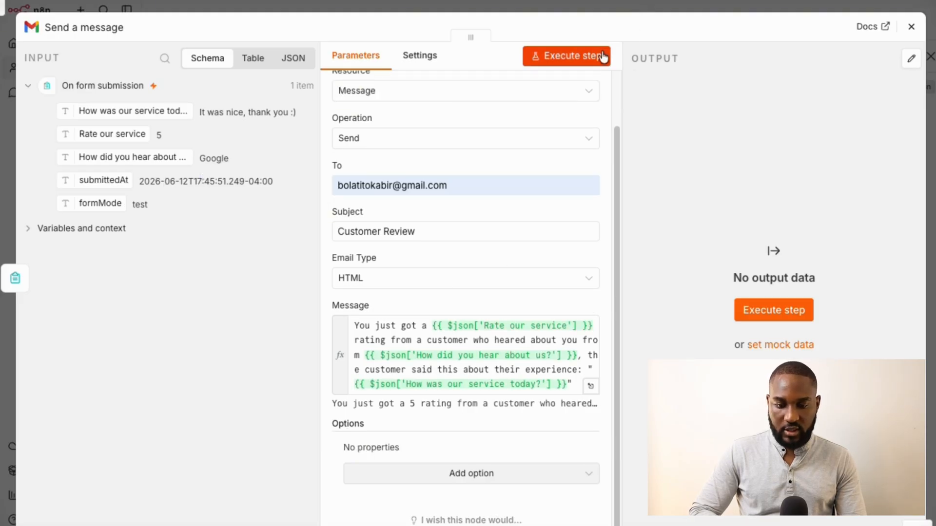
Test-send the Gmail message, confirm the SENT label in the output, and switch to Gmail
left_click(567, 56)
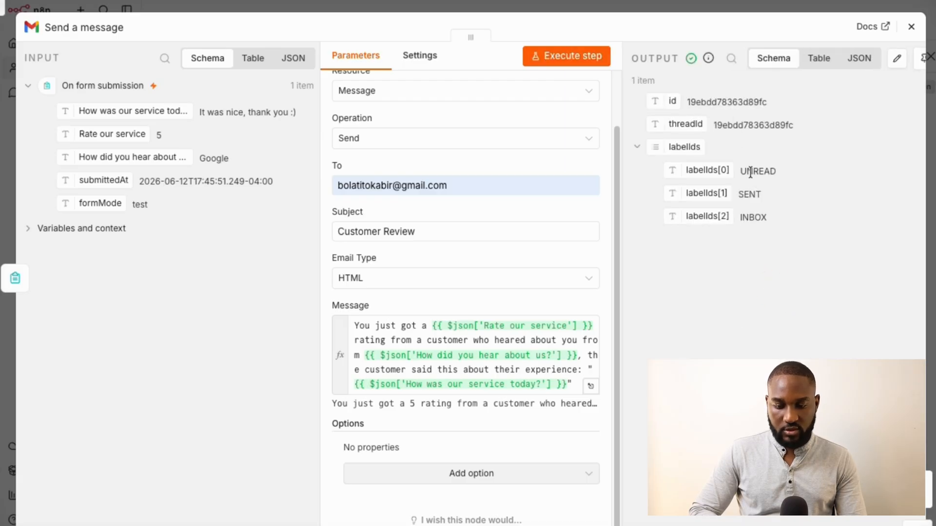
left_click_drag(762, 198, 744, 195)
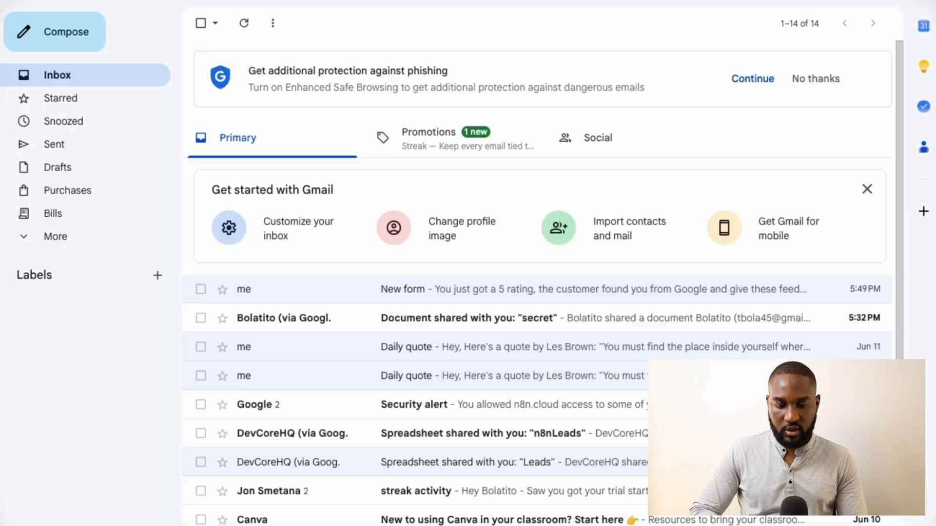
left_click(253, 288)
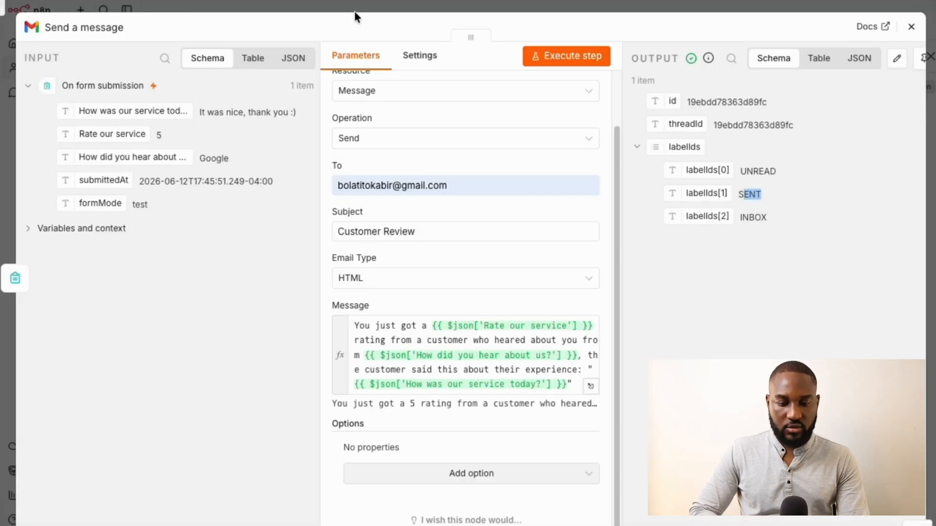
Back in n8n, close the Send a message node panel
left_click(357, 6)
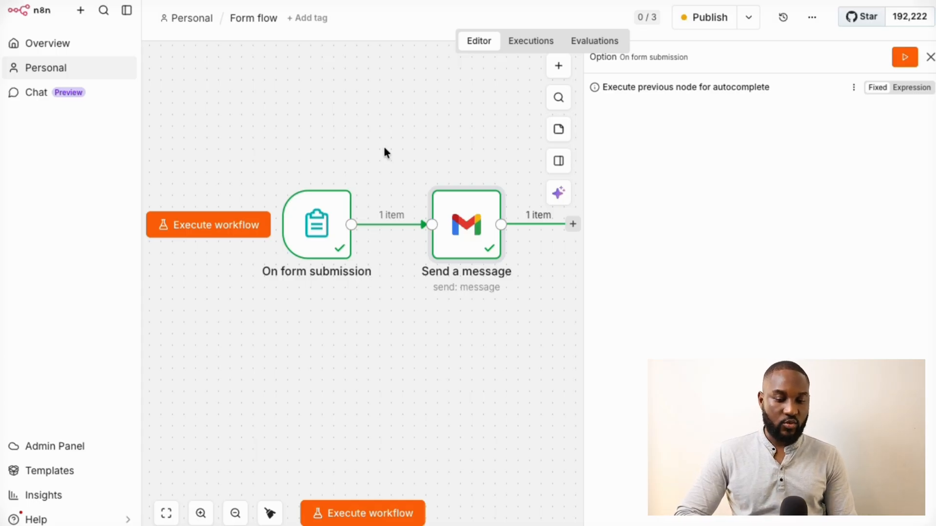
Briefly reopen and close the Send a message node, then execute the workflow to open the test form
mouse_move(343, 261)
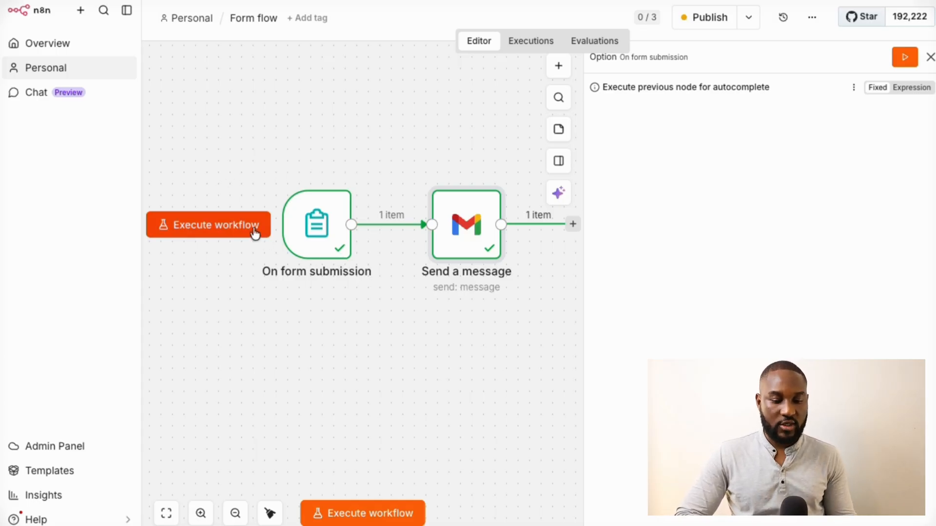
mouse_move(462, 246)
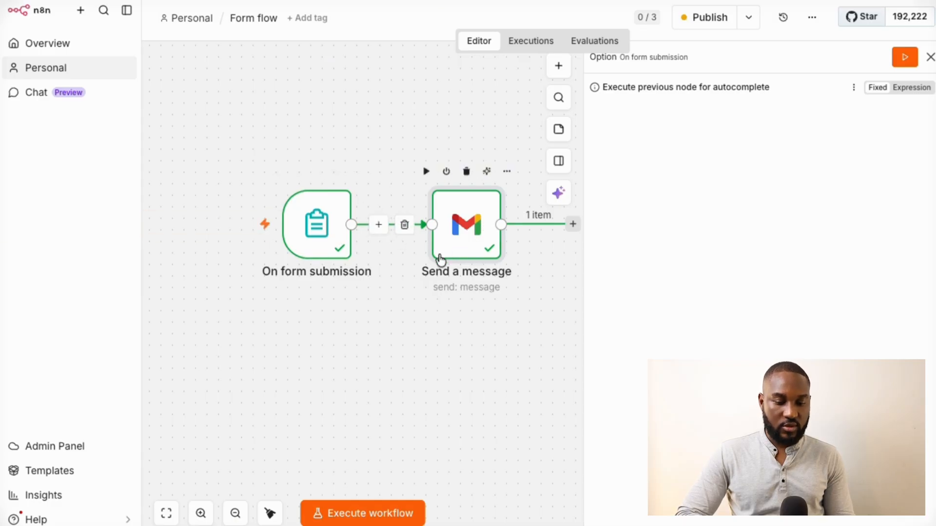
scroll(442, 324, "right", 2)
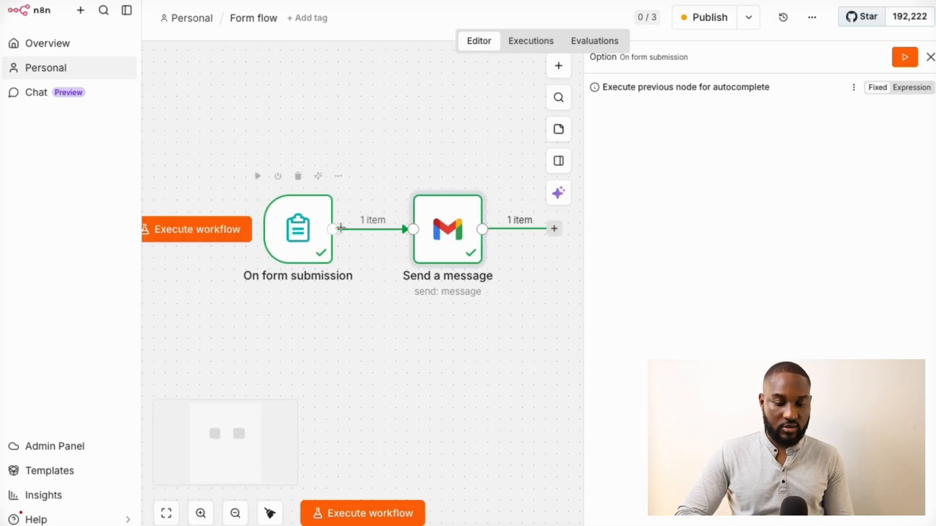
double_click(453, 227)
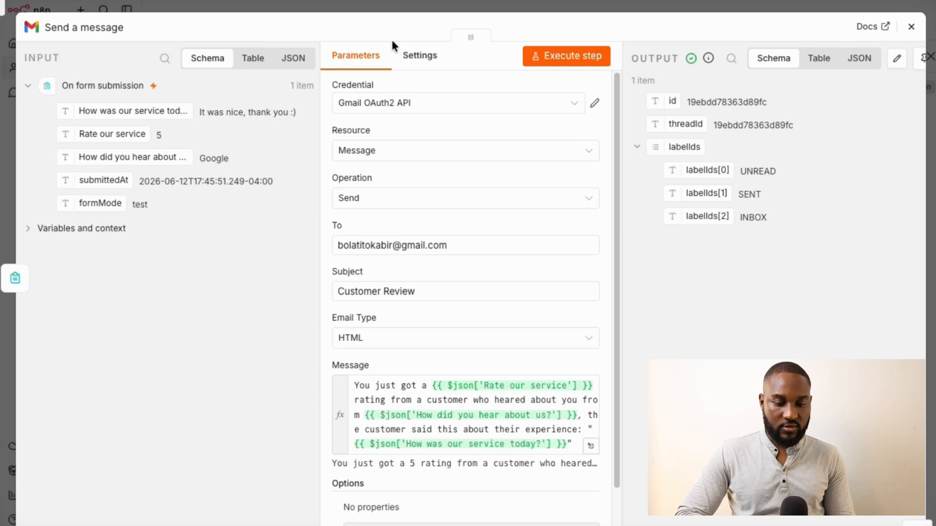
left_click(396, 4)
mouse_move(298, 242)
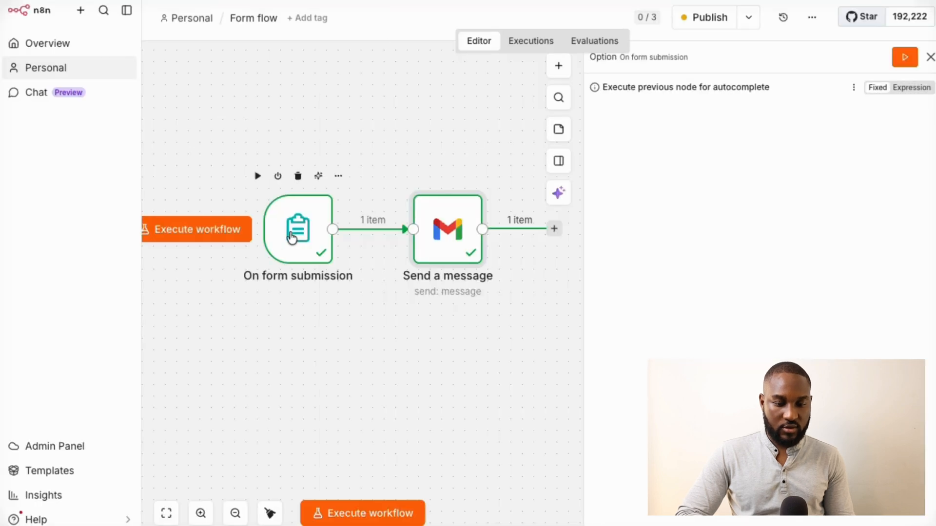
left_click(195, 238)
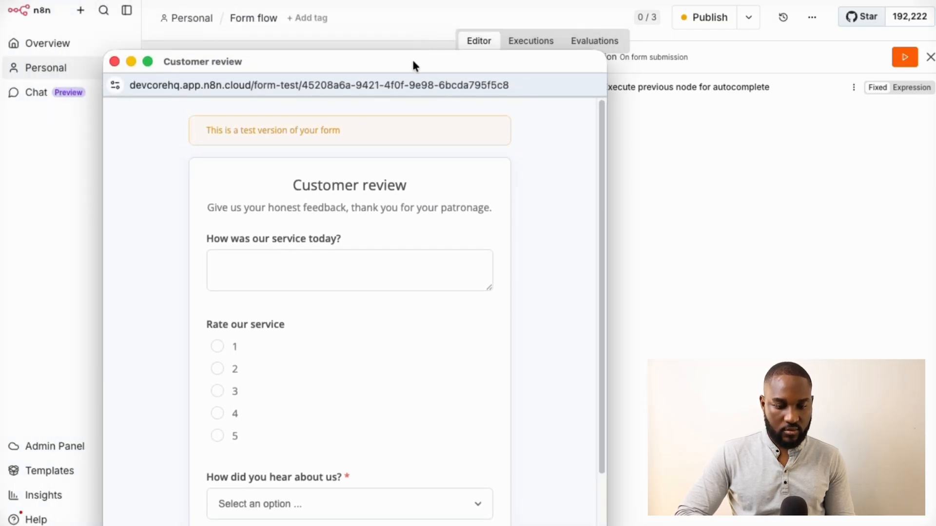
Write an enthusiastic review recommending the service to friends in the service feedback box
left_click_drag(414, 65, 446, 0)
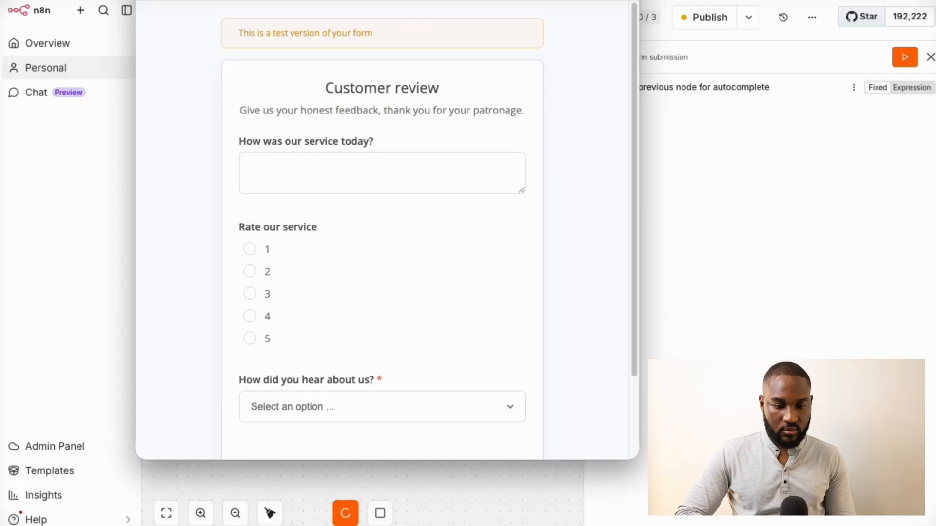
left_click(322, 169)
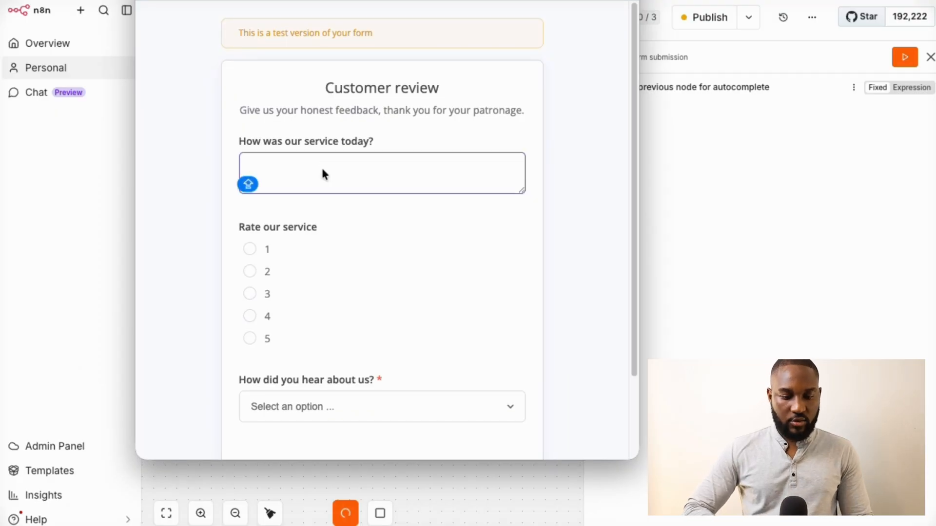
type("My servic")
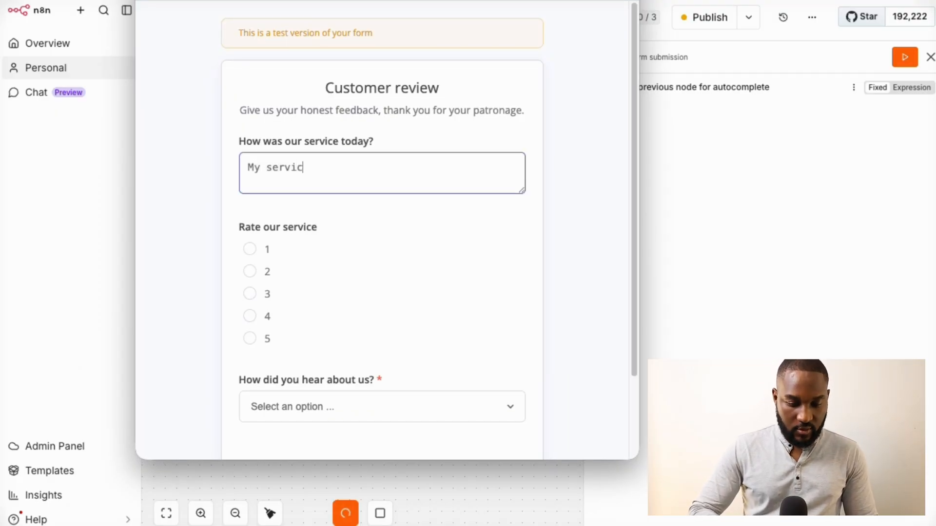
type("e was gre")
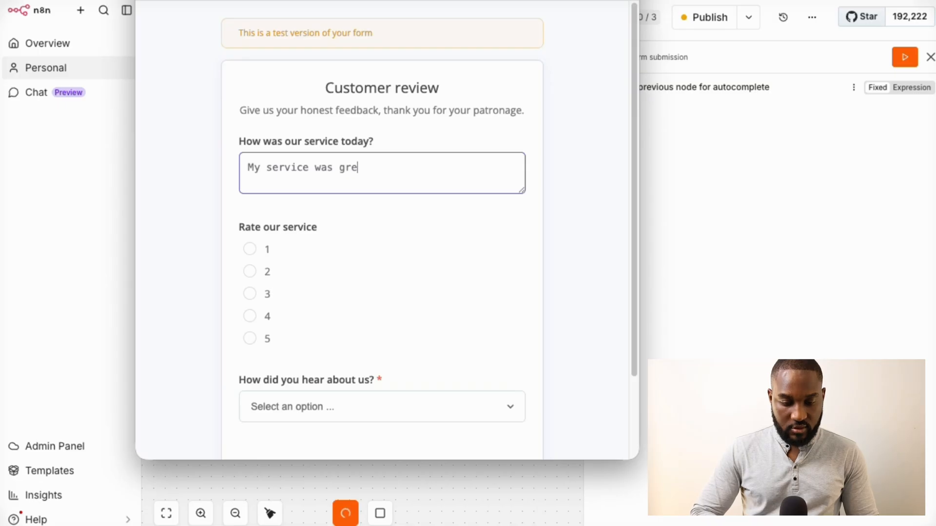
type("ate!,")
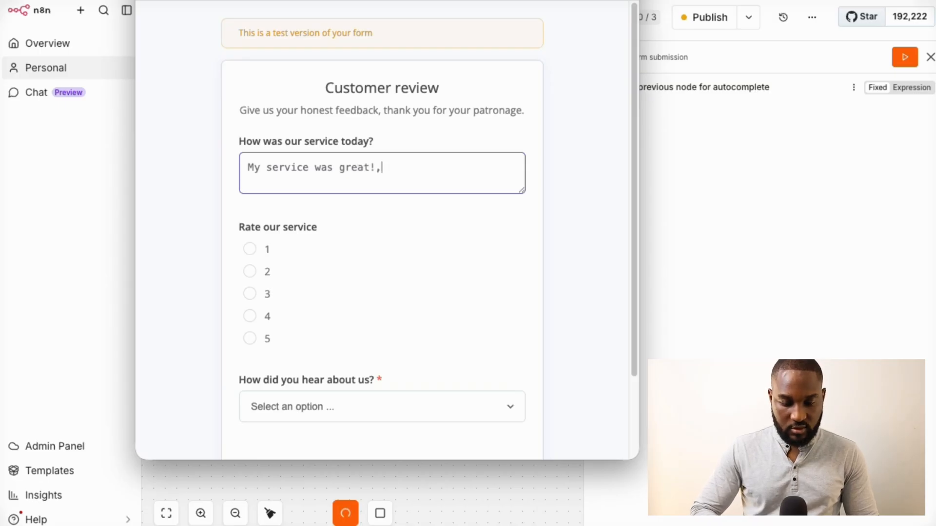
type(" i would define")
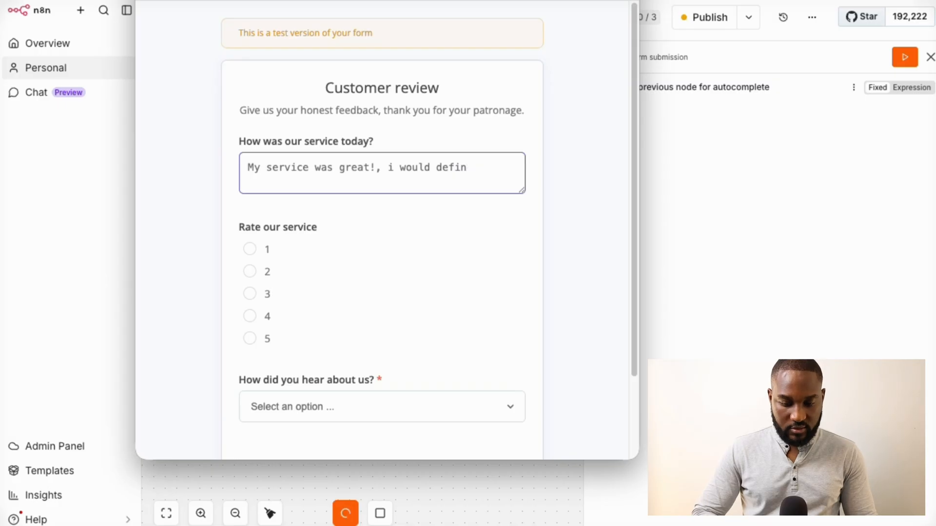
key("ctrl+shift+Left")
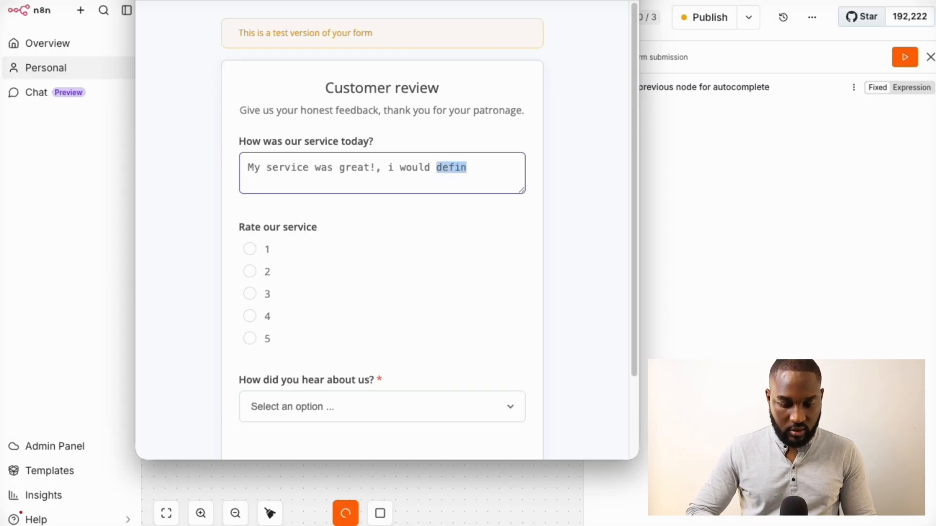
type("give coump")
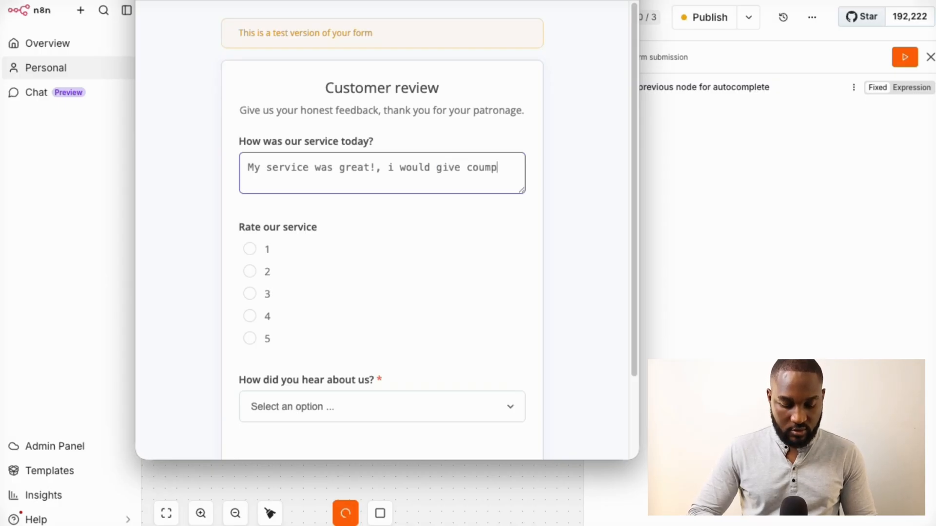
key("BackSpace")
key("BackSpace")
type("ple of re")
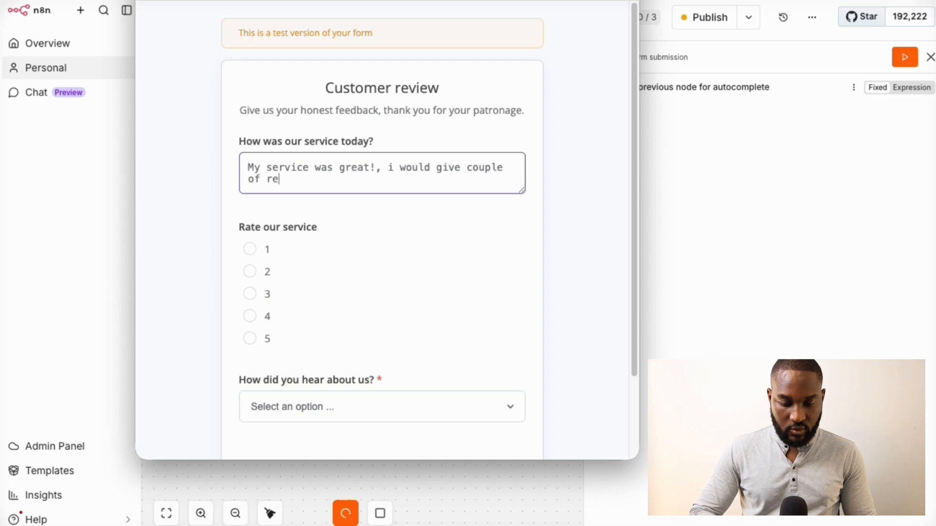
type("comm")
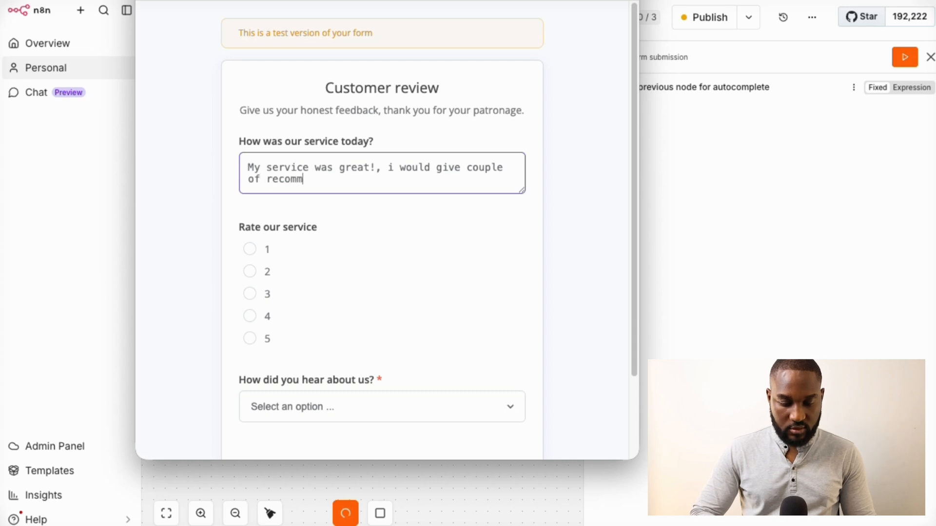
type("endation and br")
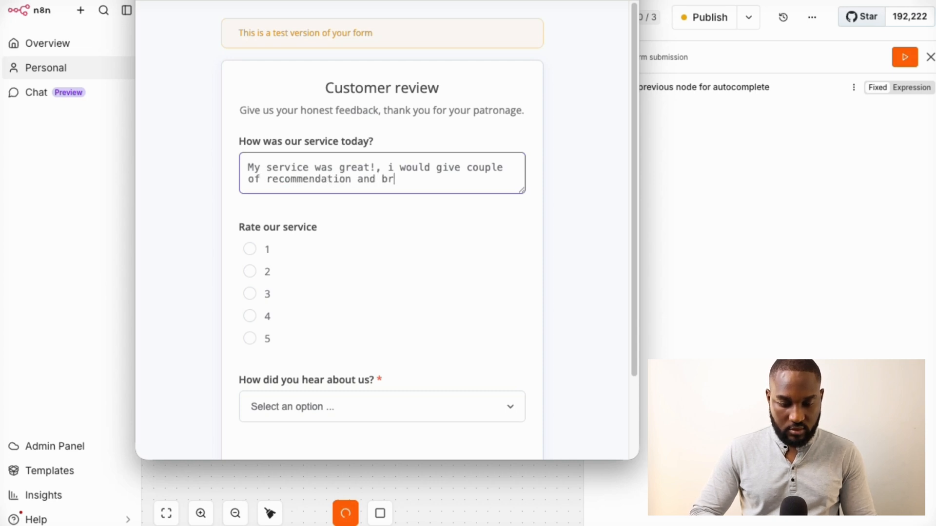
type("ings my ")
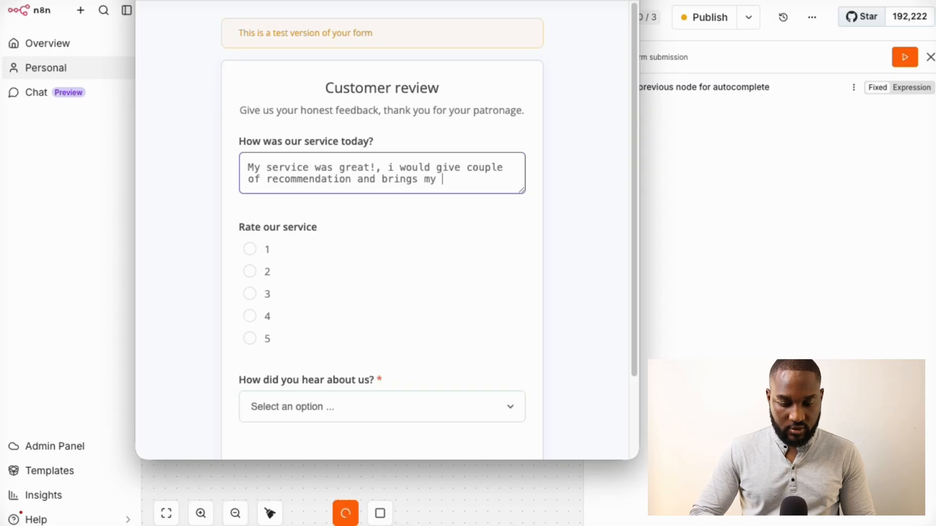
type("friends over")
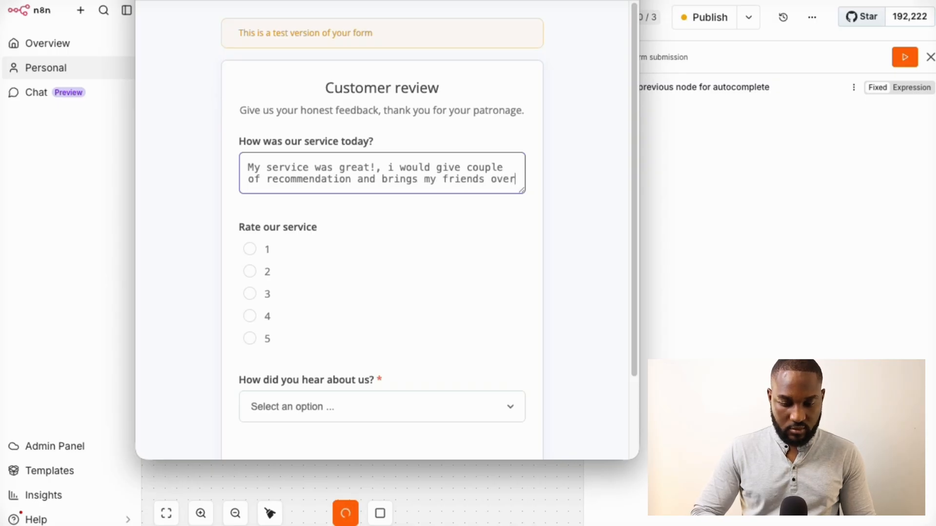
type(" for your aw")
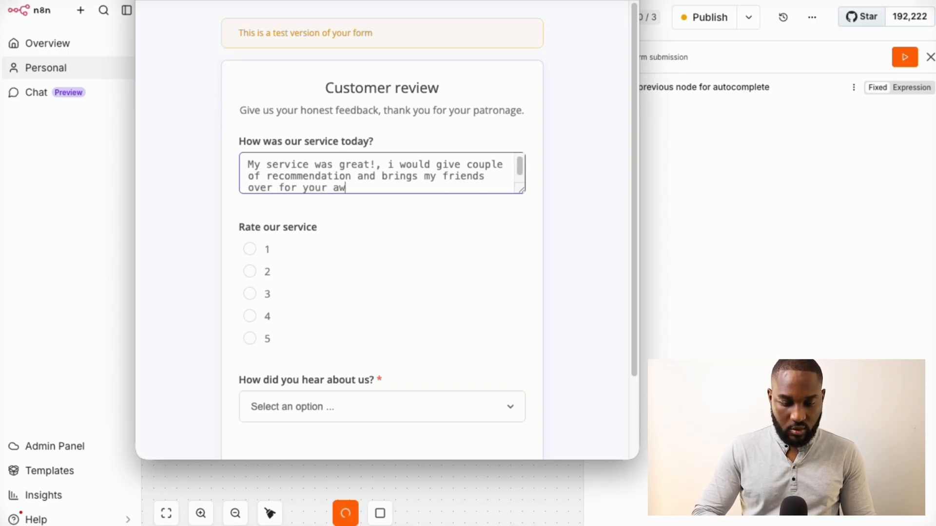
type("esome ")
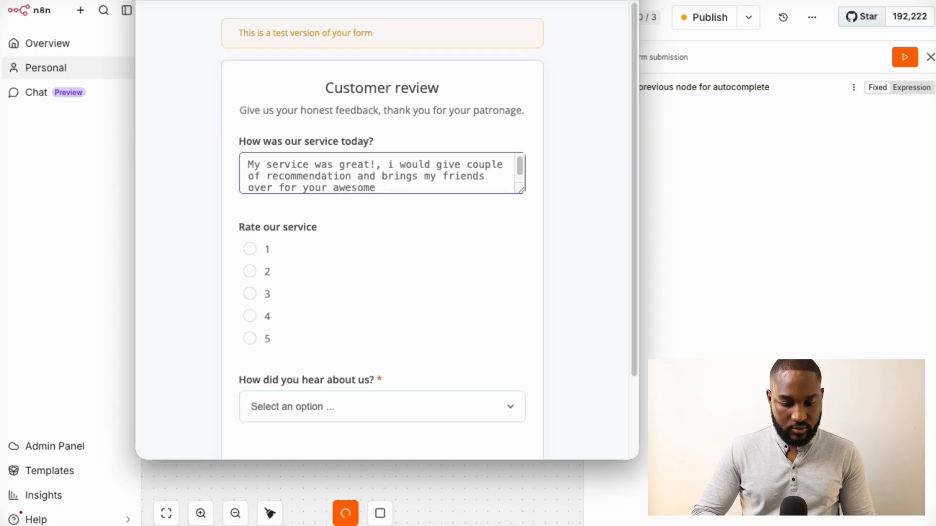
type("pPRM")
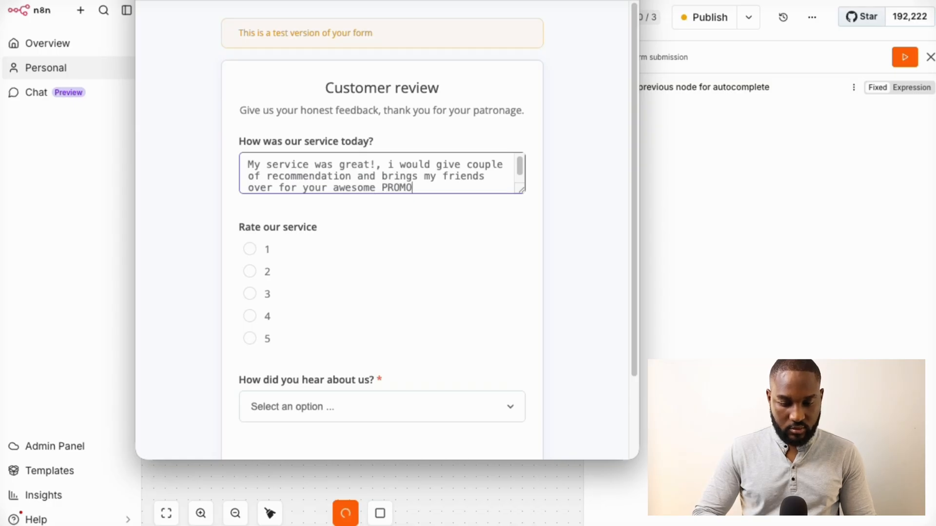
type("!")
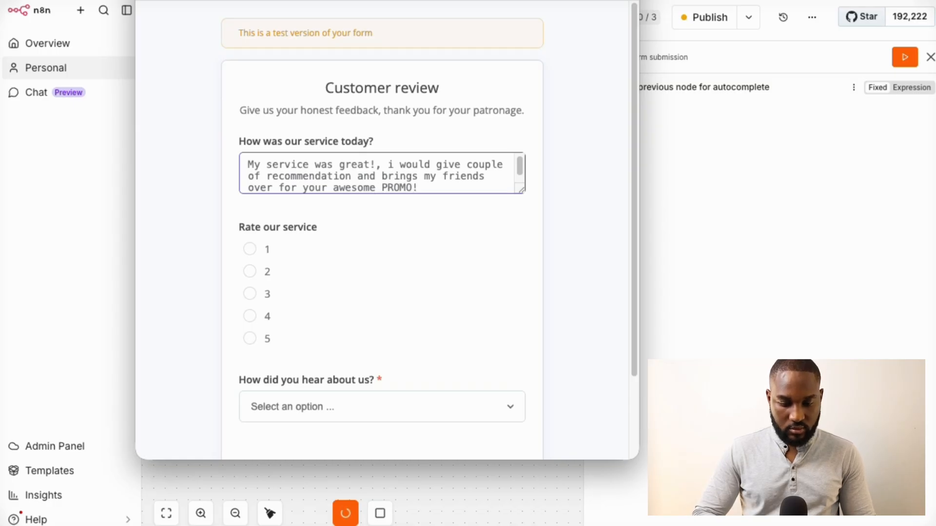
Rate the service 5, choose Blog as the referral source, and submit the form
left_click(251, 339)
left_click(332, 402)
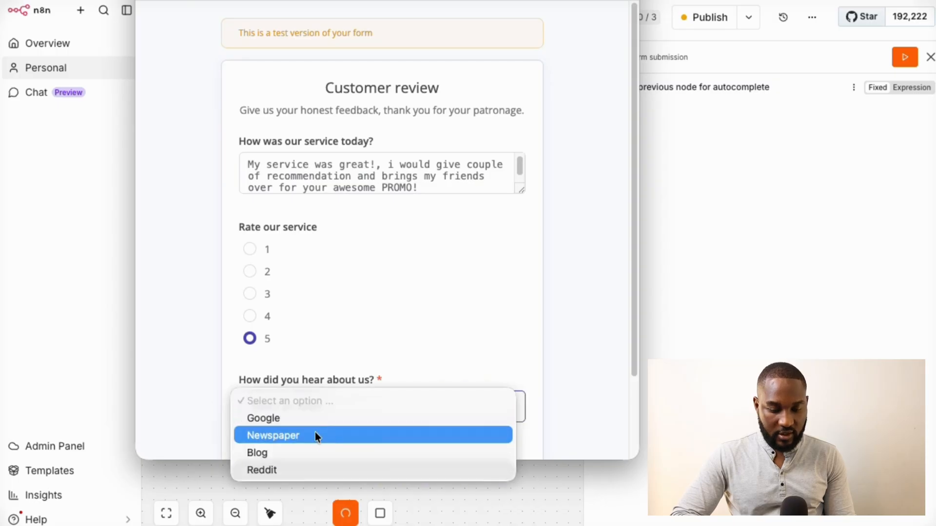
left_click(297, 452)
scroll(540, 372, "down", 2)
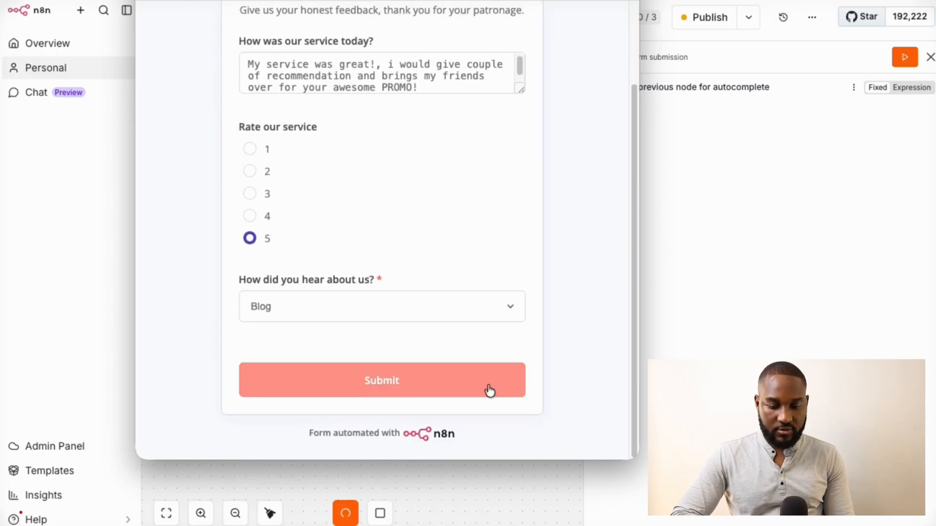
left_click(438, 397)
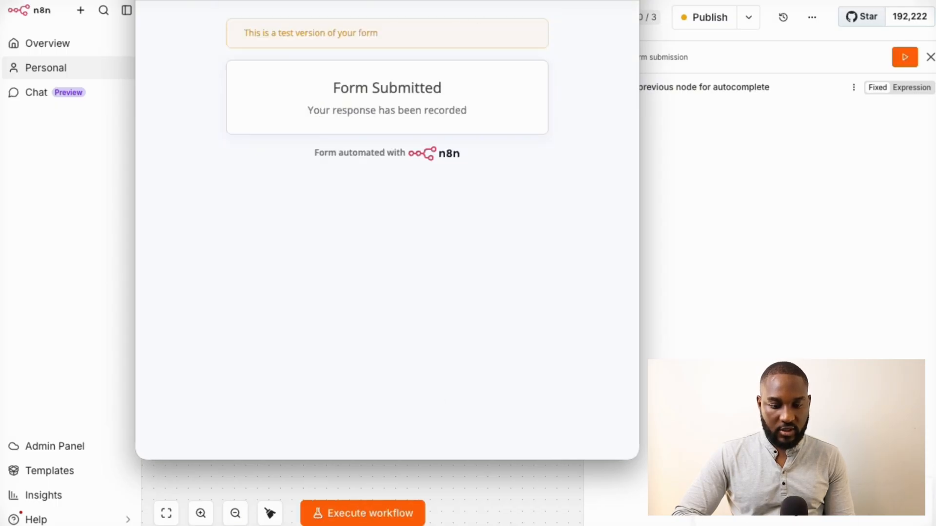
Close the form window, check the latest run in Executions, and return to the Gmail inbox
left_click_drag(387, 1, 338, 0)
key("super+w")
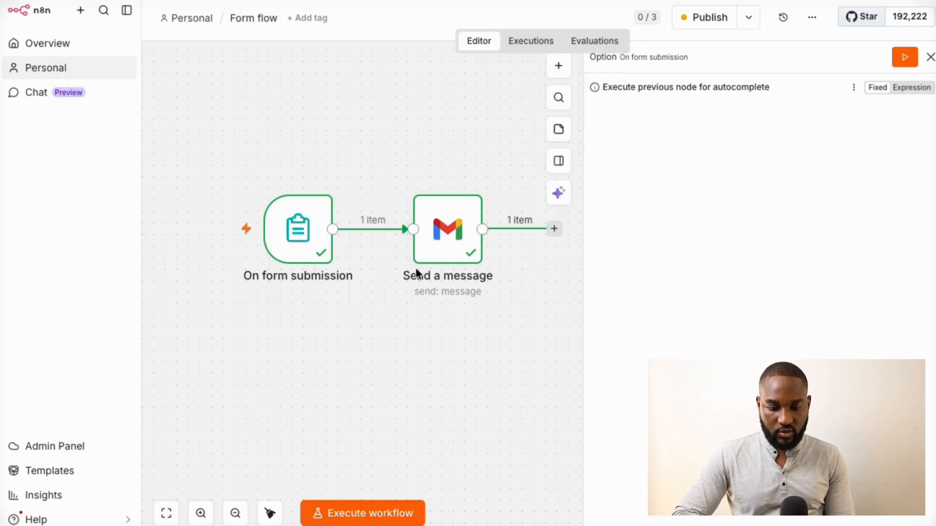
left_click(537, 49)
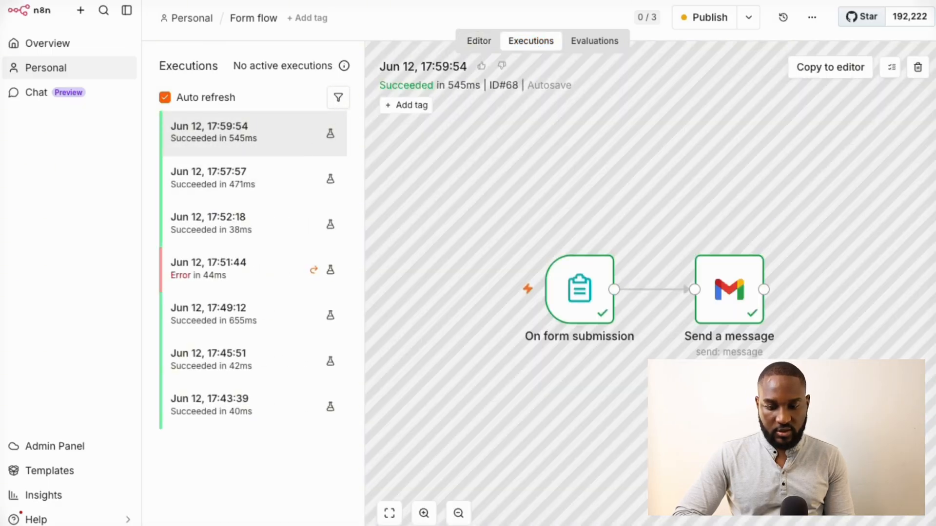
left_click(780, 1)
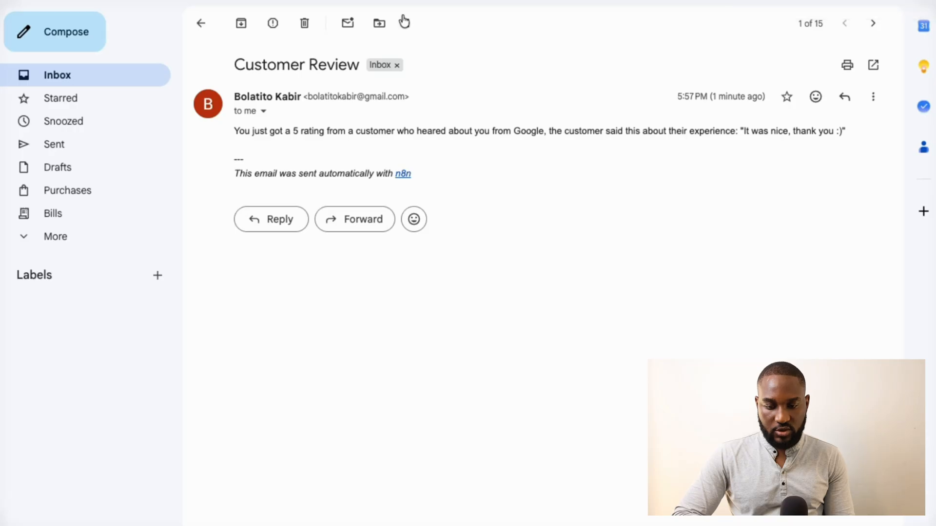
left_click(202, 24)
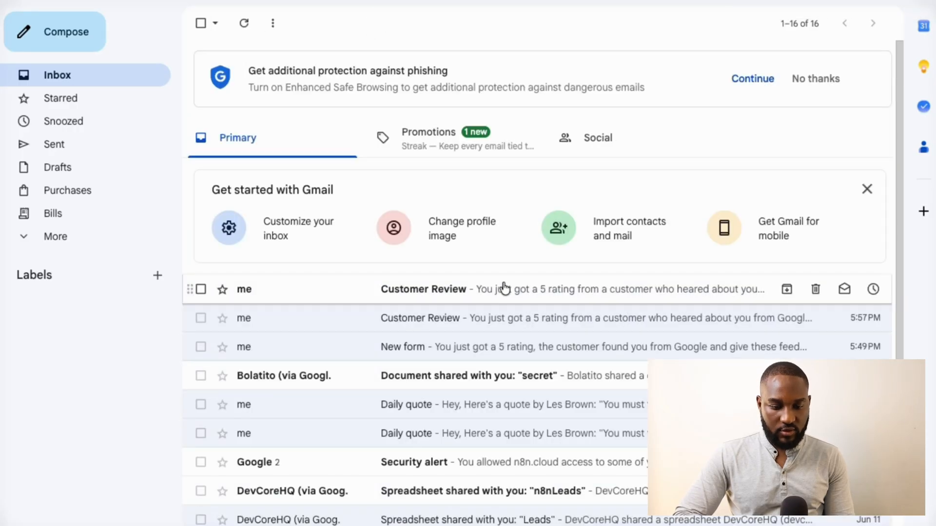
Open the newest Customer Review email reporting a 5 rating with Blog as source
left_click(525, 294)
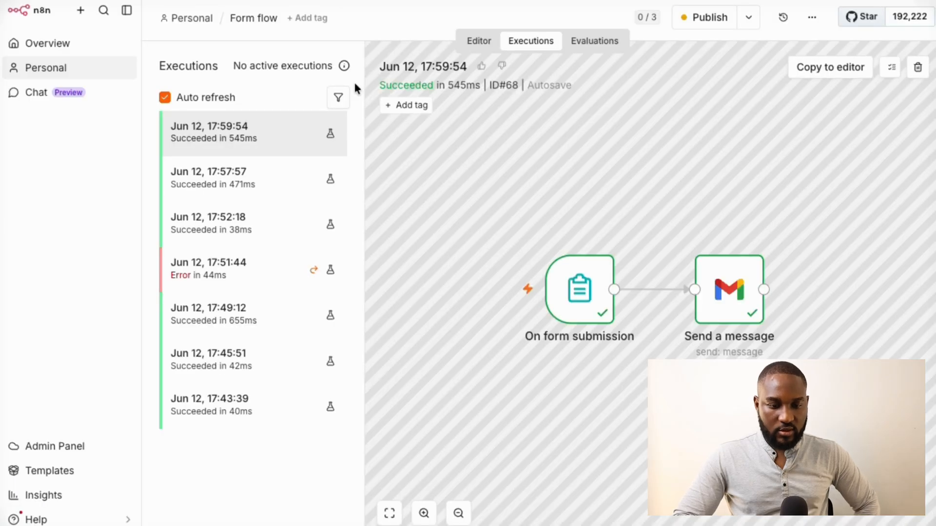
Return to the Form flow editor canvas, look around the workflow, and open the top-right options menu
left_click(476, 41)
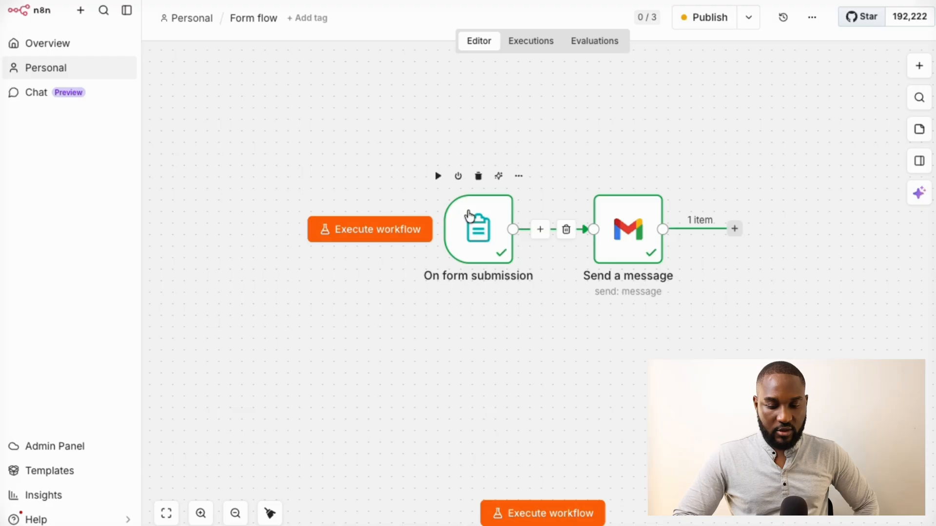
scroll(469, 214, "up", 3)
scroll(469, 215, "up", 1)
scroll(468, 215, "right", 5)
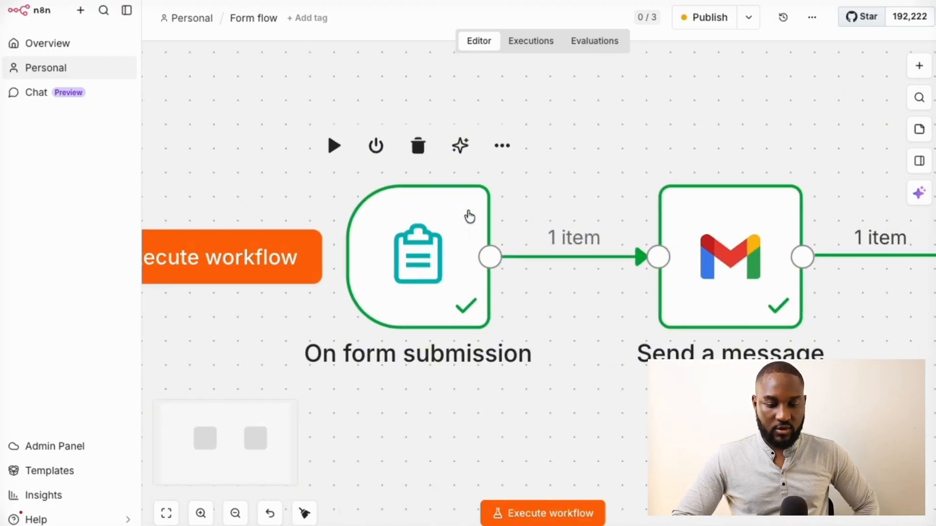
scroll(466, 207, "right", 2)
scroll(466, 207, "down", 1)
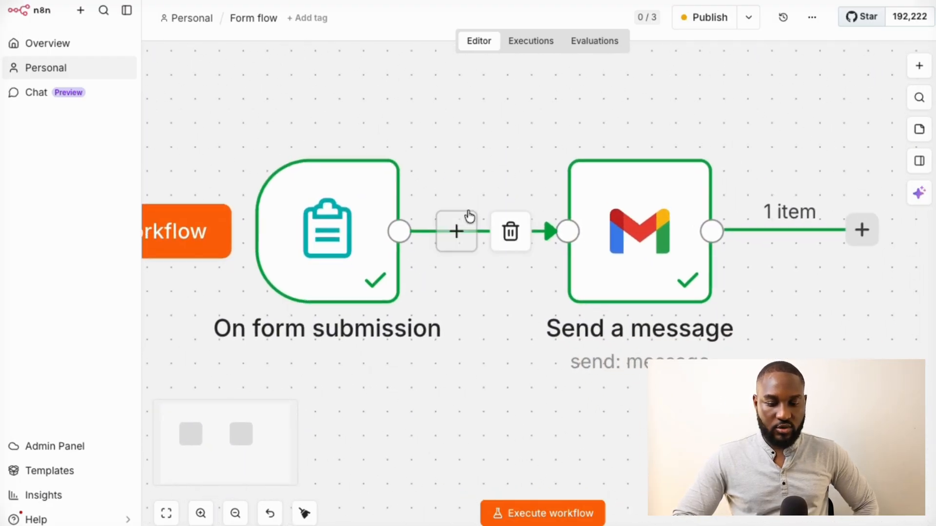
scroll(486, 390, "down", 3)
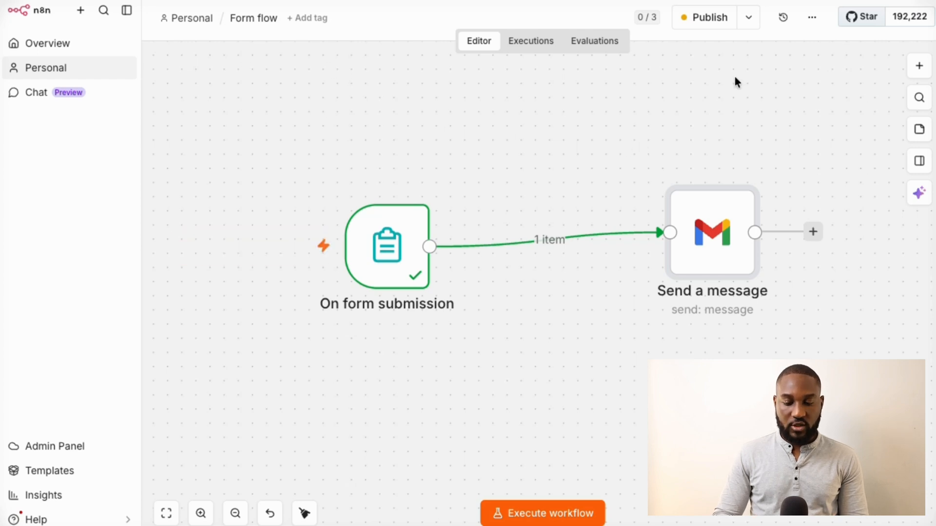
left_click(810, 18)
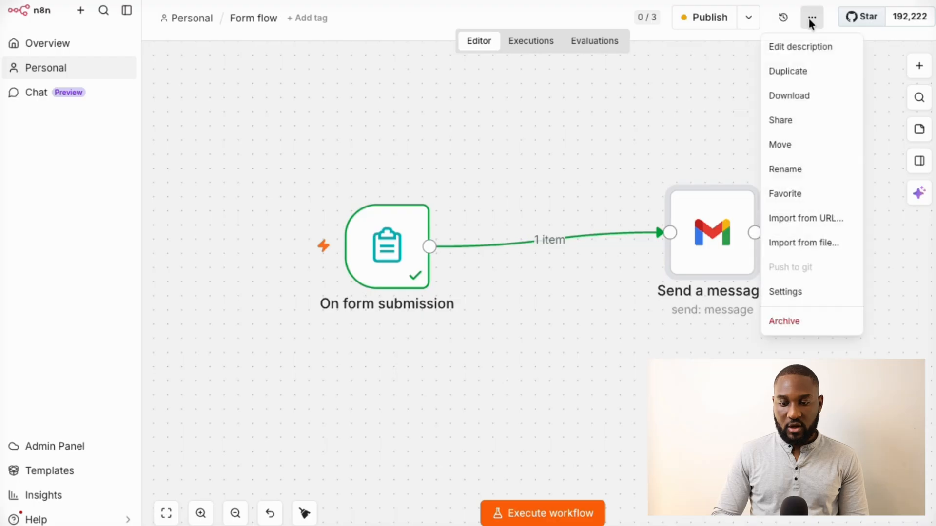
Start duplicating the Form flow workflow and name the copy 'new workflow'
left_click(795, 72)
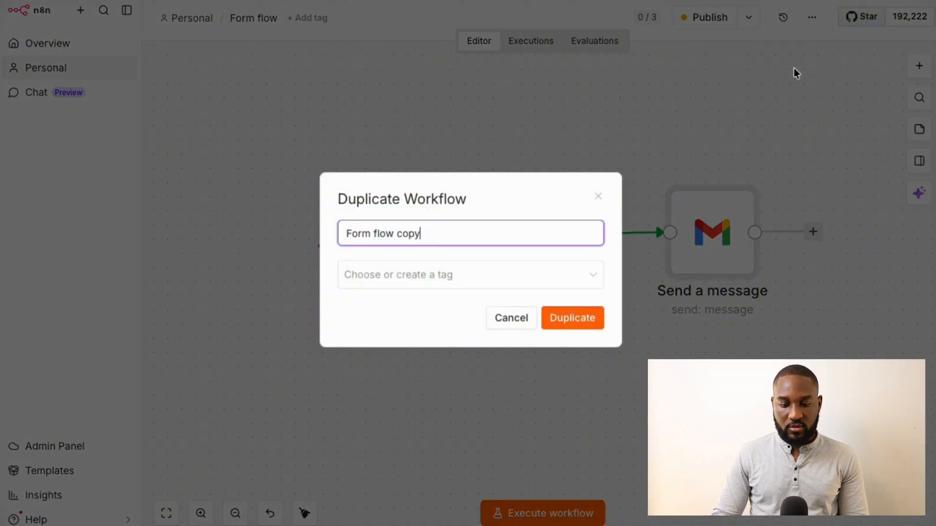
key("ctrl+a")
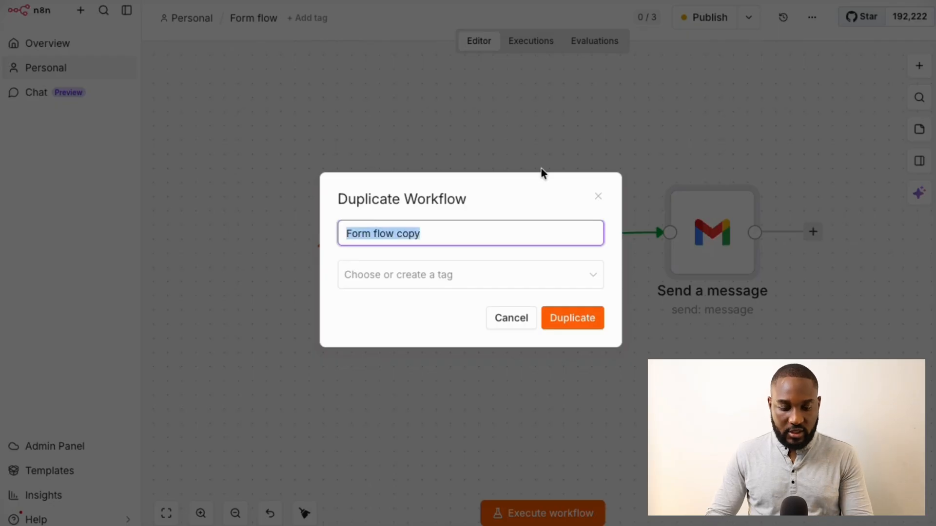
type("n")
key("BackSpace")
type("m")
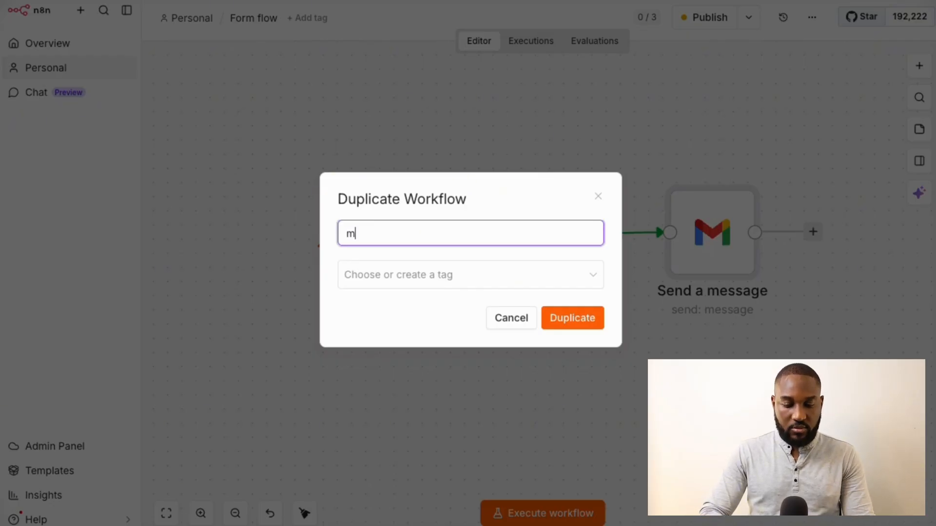
key("BackSpace")
type("m")
key("BackSpace")
type("new ")
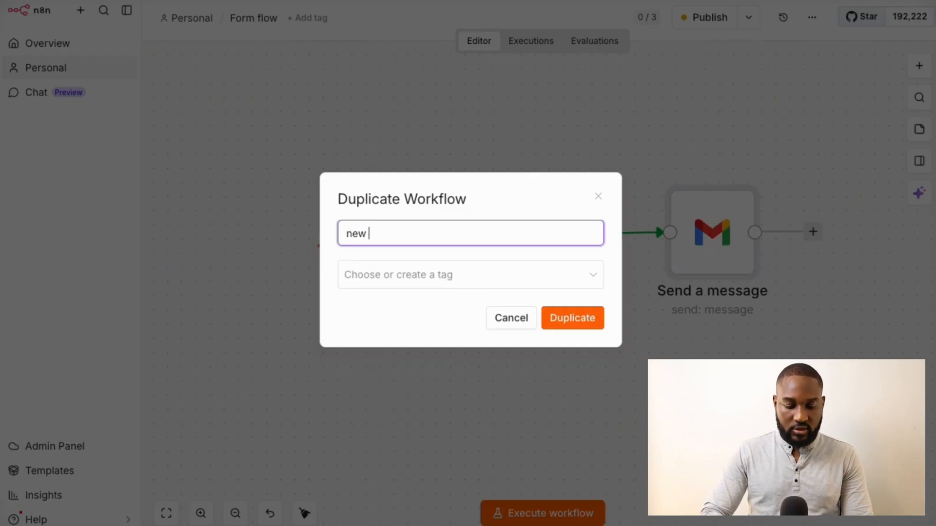
type("workflow")
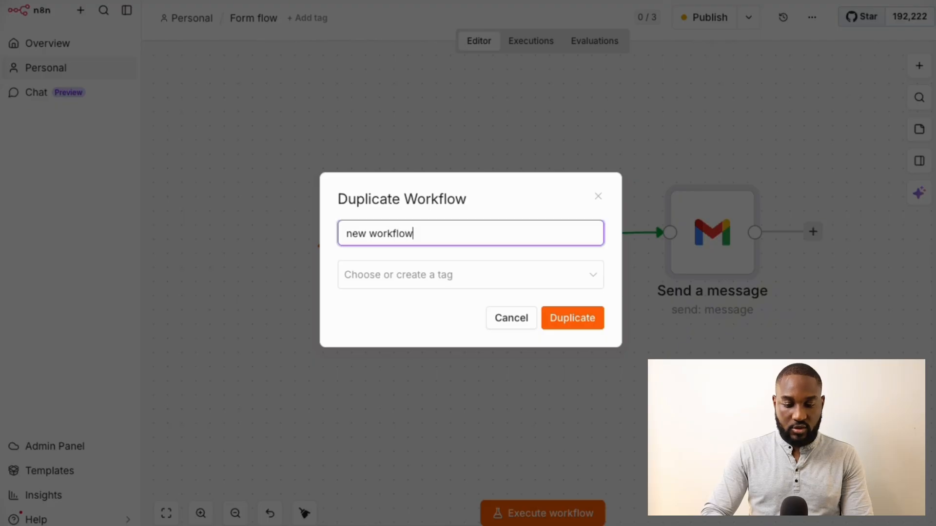
Add and then remove the lead-filter tag, and create the duplicate
left_click(447, 280)
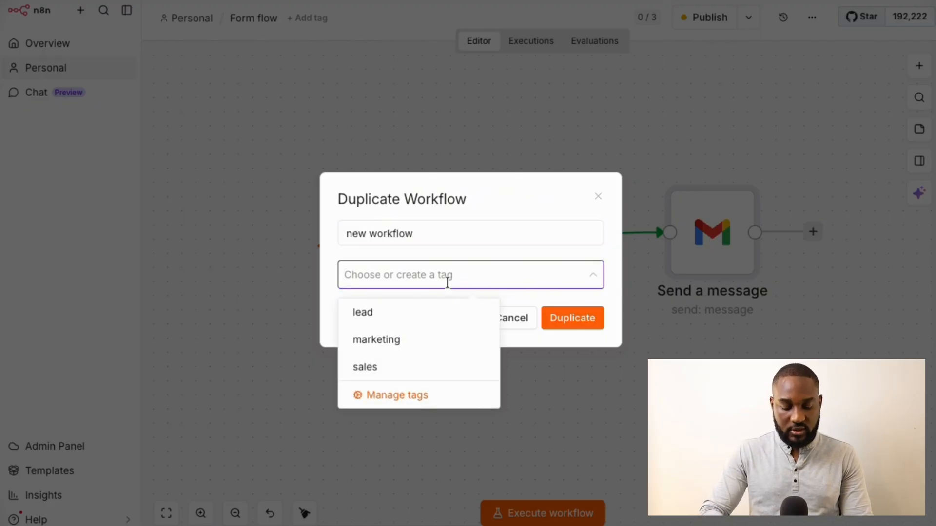
type("lead")
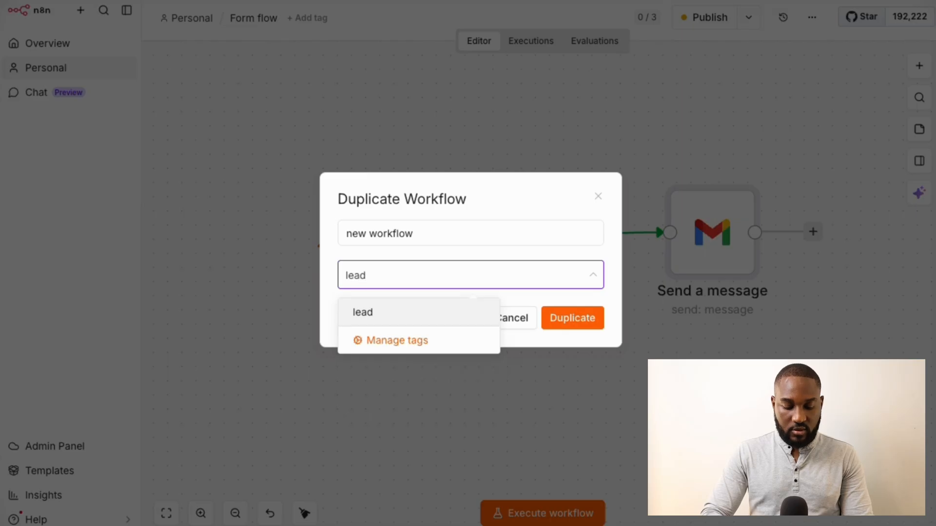
type("-filter")
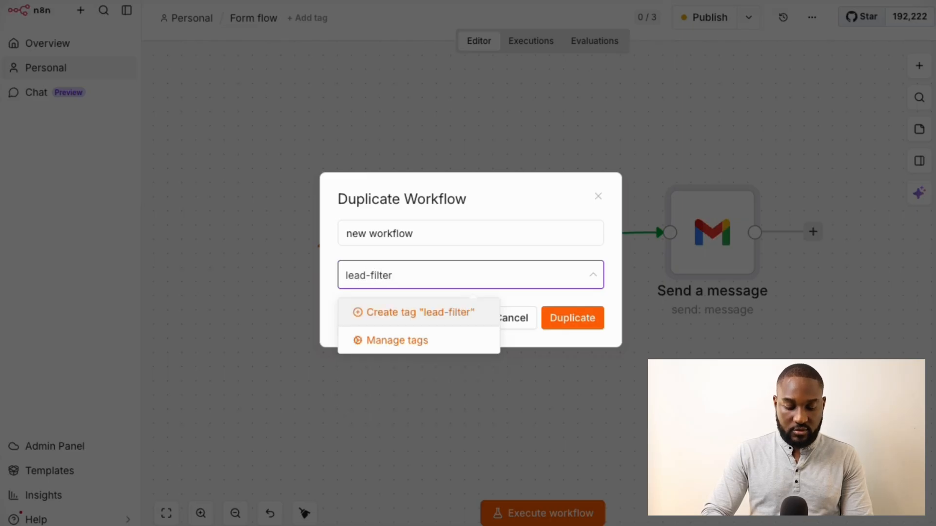
key("Return")
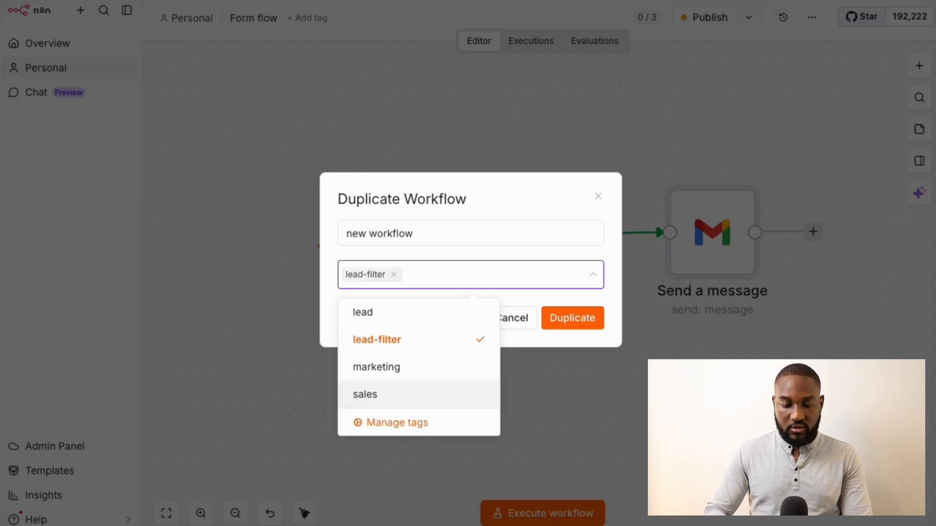
type("lead")
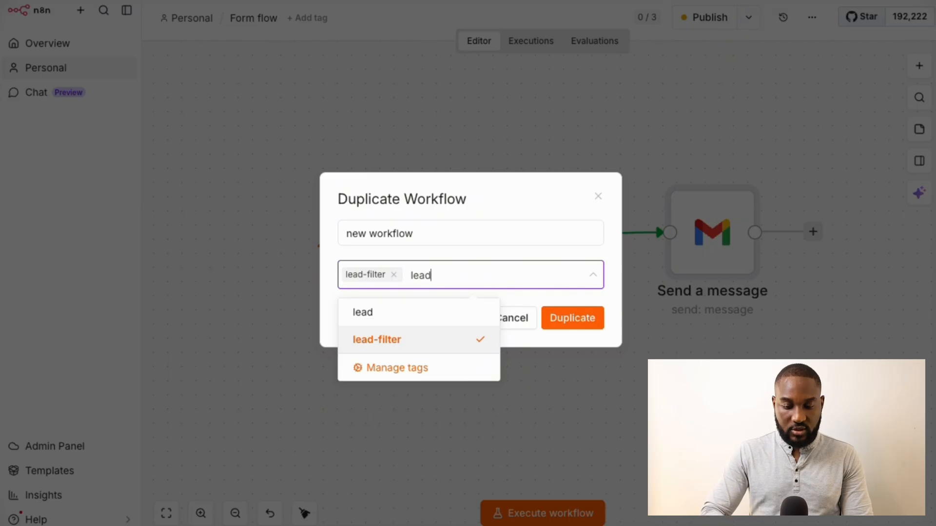
key("BackSpace")
key("BackSpace")
key("BackSpace")
key("BackSpace")
key("BackSpace")
left_click(576, 319)
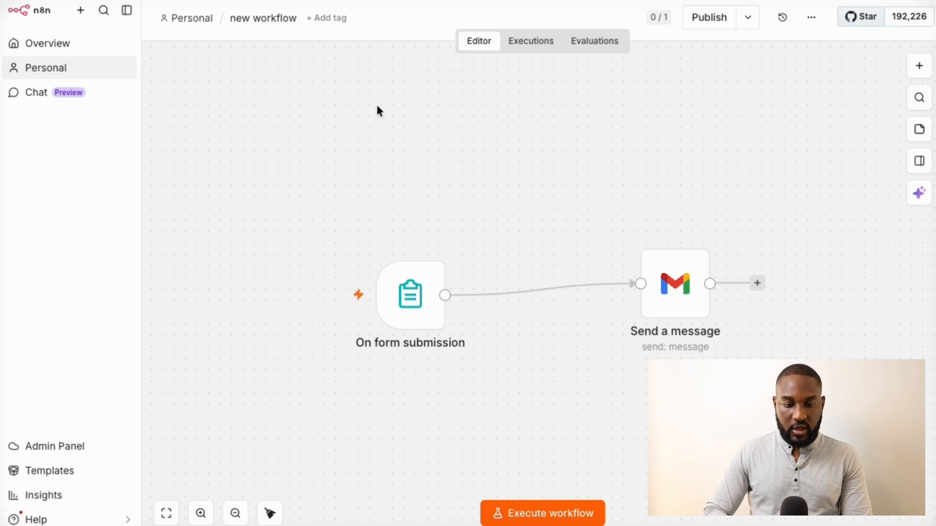
Pan the canvas to view the copy's form trigger and Send a message nodes
scroll(516, 229, "right", 3)
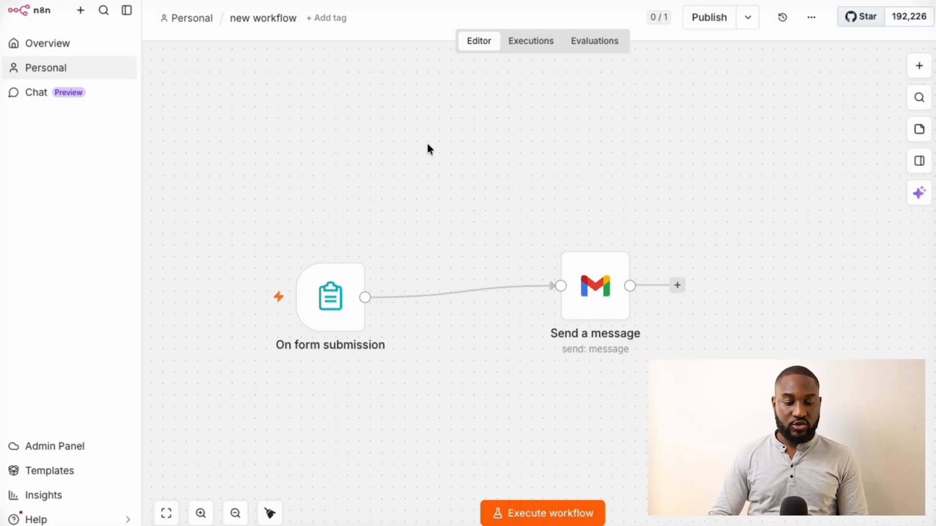
Open the On form submission node and scroll through the Customer review form's questions and options
mouse_move(351, 290)
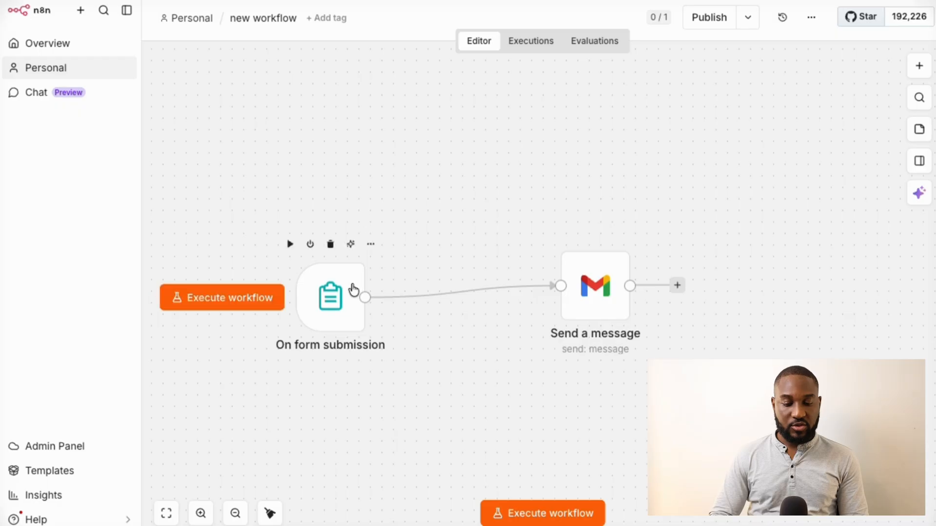
double_click(331, 312)
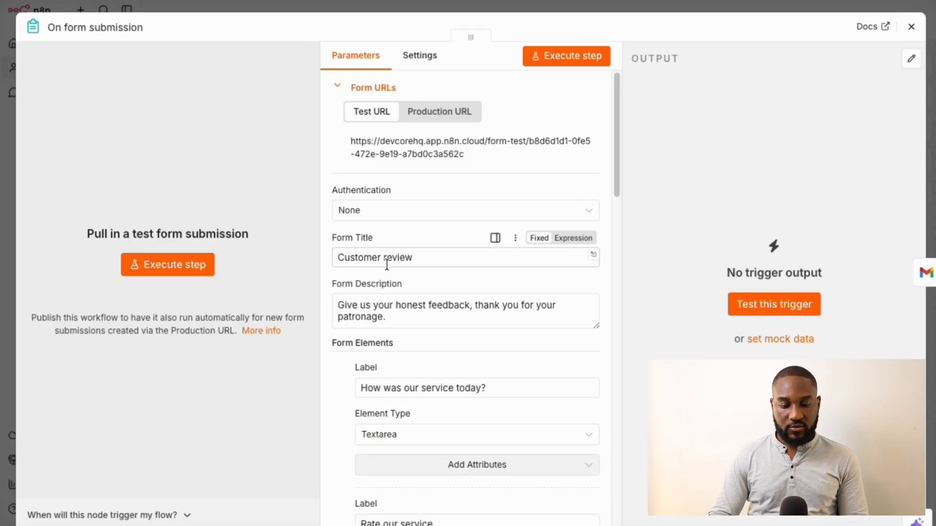
scroll(418, 279, "down", 3)
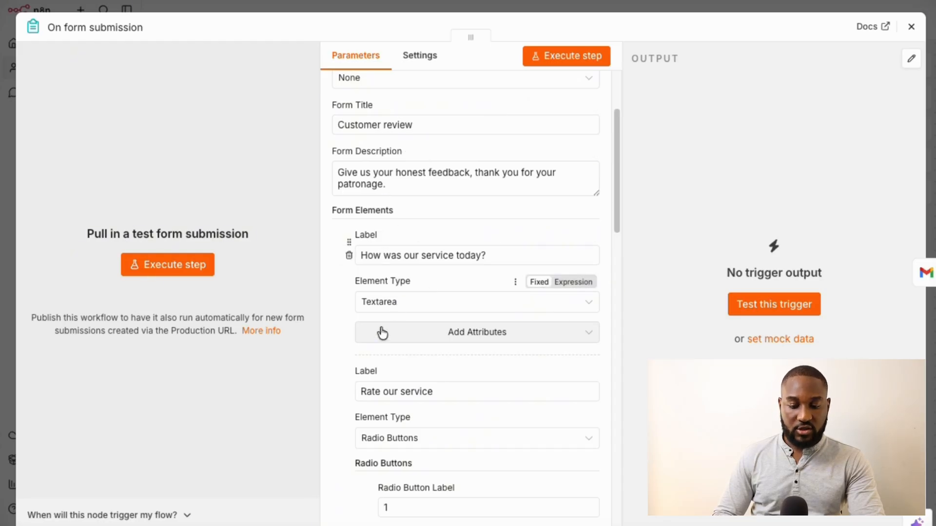
scroll(381, 334, "down", 1)
scroll(382, 336, "down", 1)
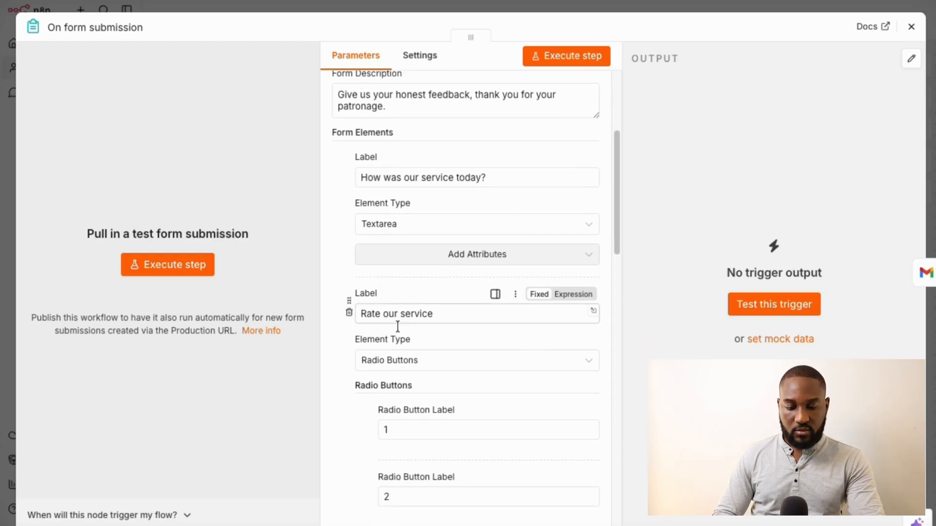
scroll(397, 355, "down", 3)
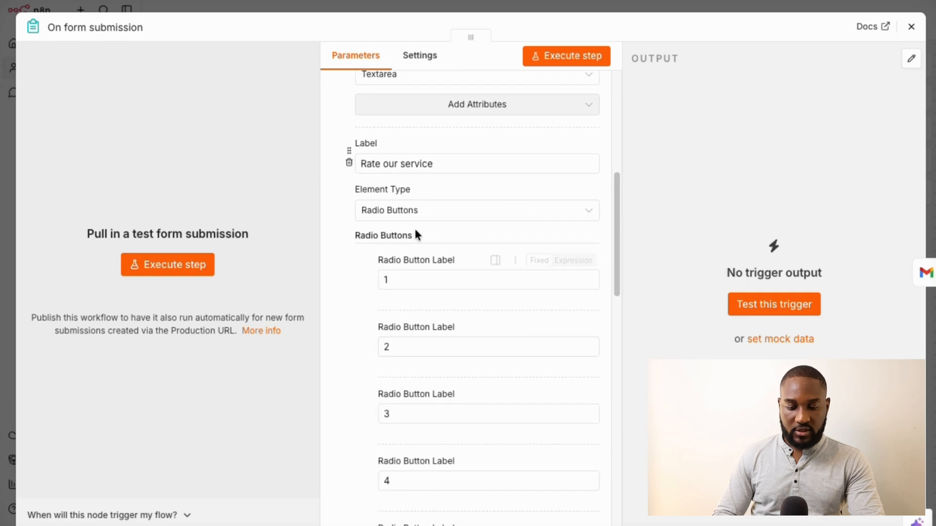
scroll(364, 300, "down", 7)
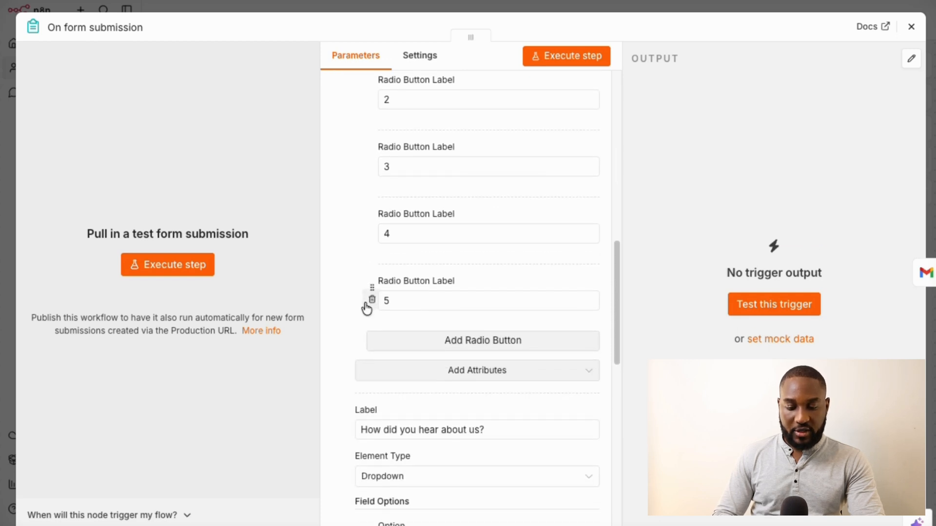
scroll(367, 308, "down", 5)
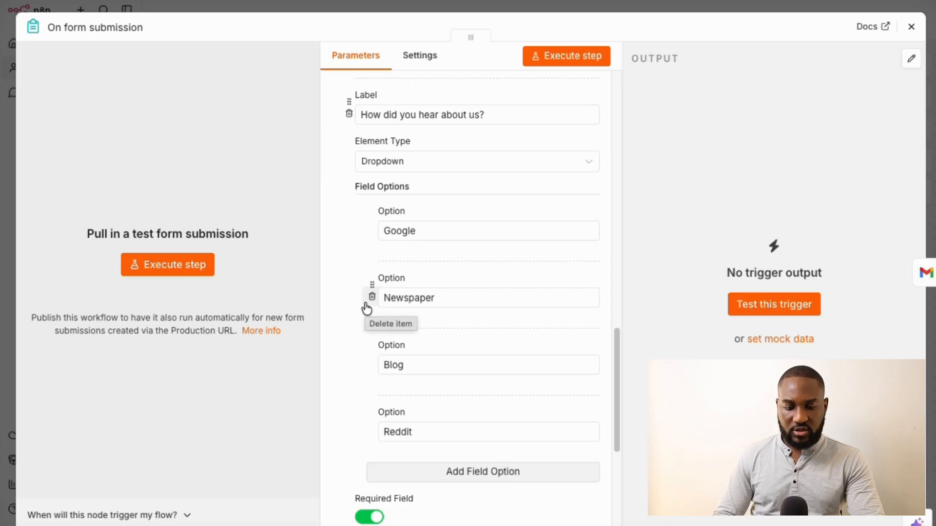
scroll(388, 251, "up", 4)
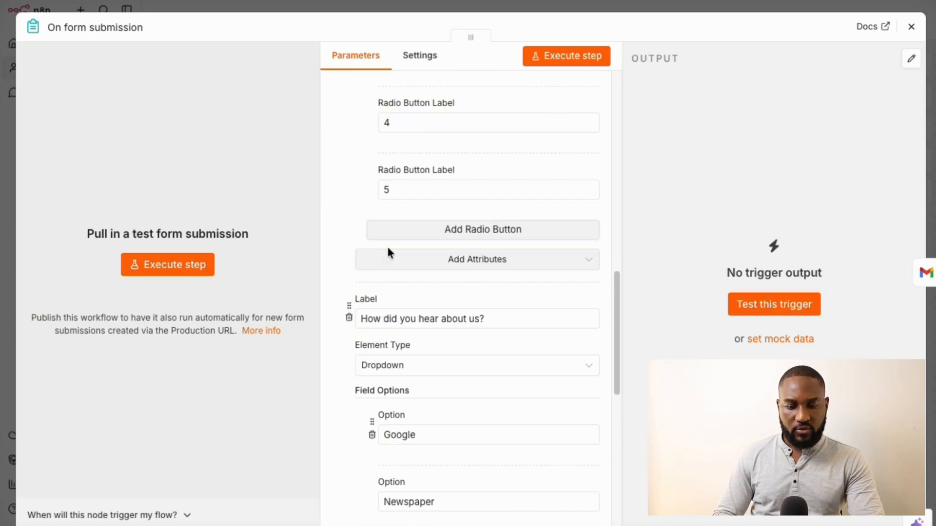
scroll(387, 245, "up", 8)
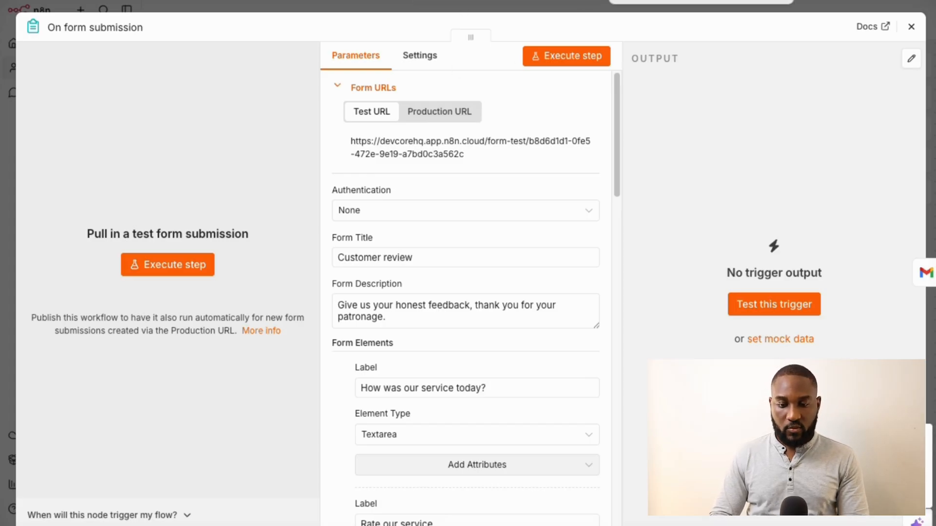
Load the test form URL in a new tab and have the trigger listen for a submission
key("ctrl+t")
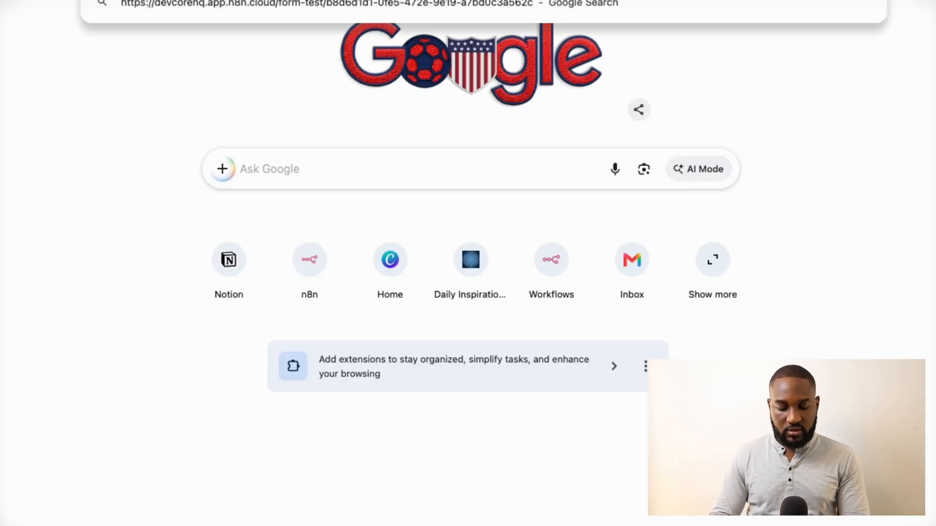
key("Return")
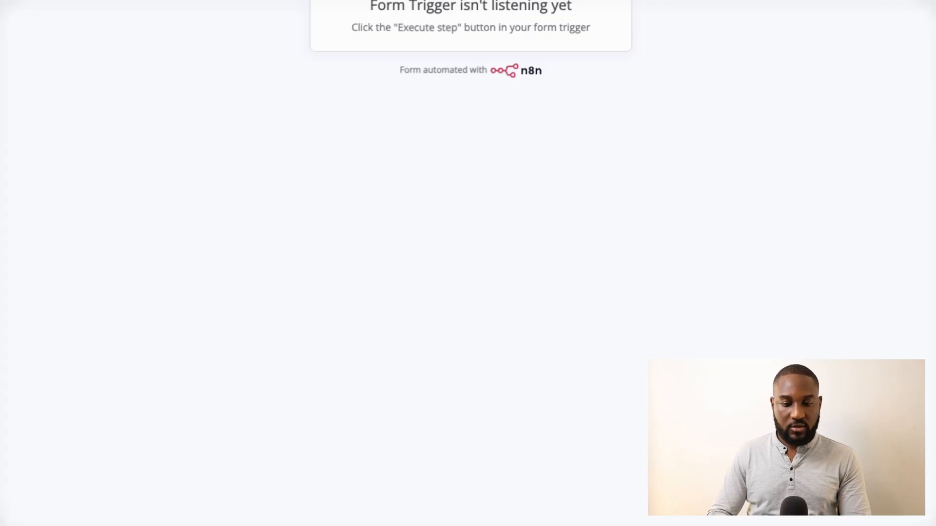
left_click(373, 1)
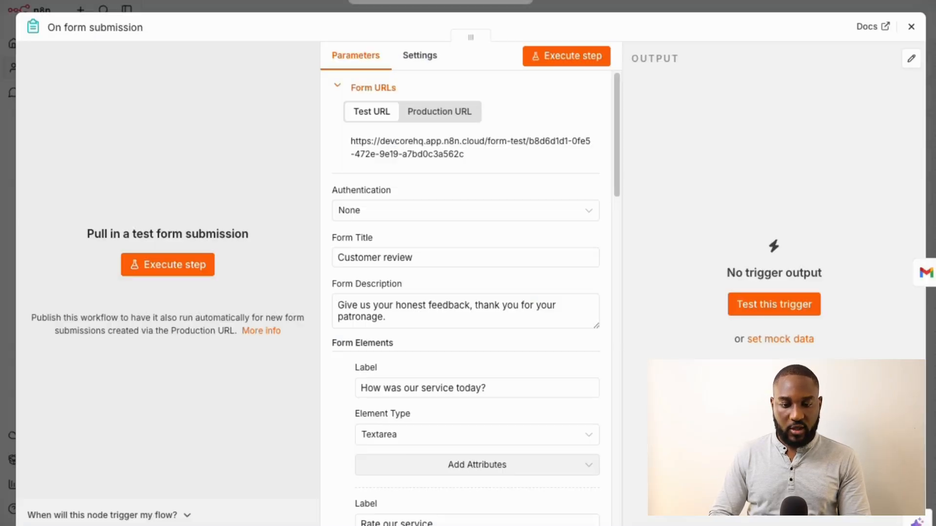
left_click(181, 265)
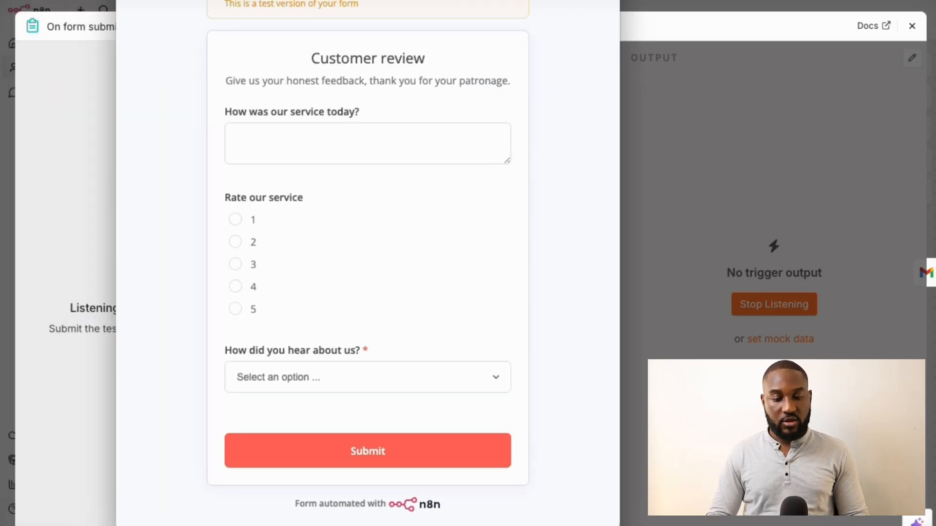
Close the test form, stop listening, and scroll down to Add Form Element
key("super+w")
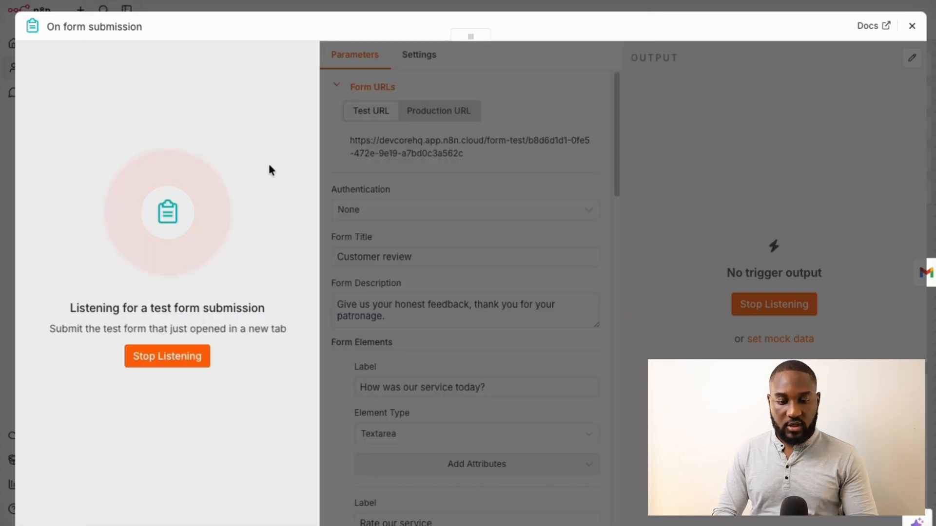
left_click(181, 363)
scroll(450, 386, "down", 15)
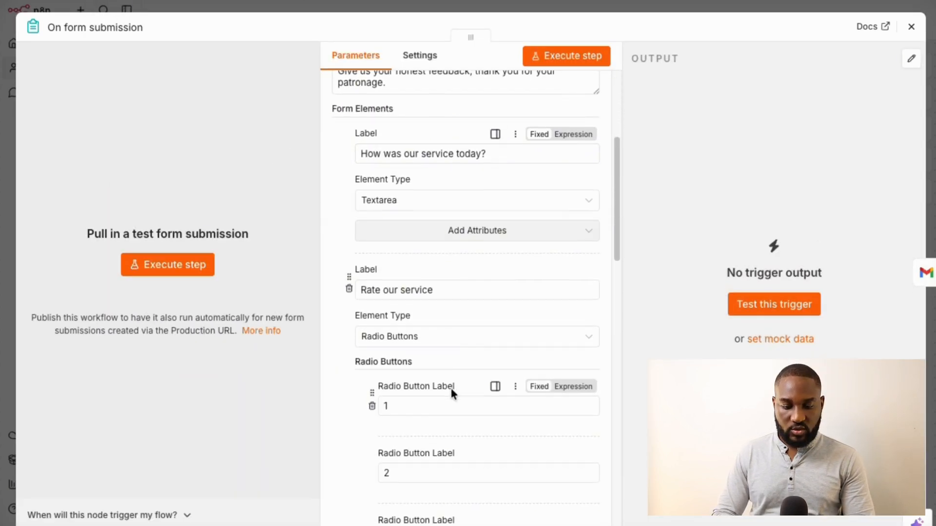
scroll(452, 395, "down", 13)
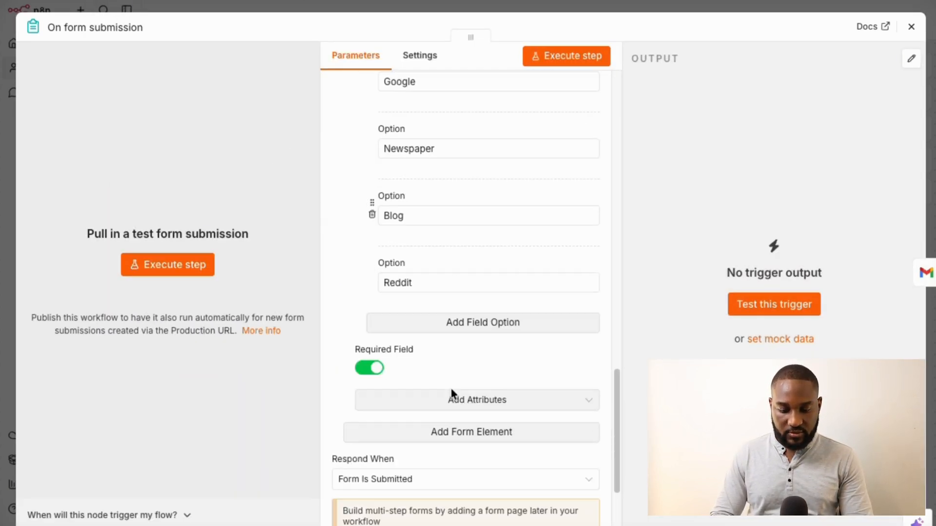
Add a form element labelled 'What is your email?' with Element Type Email
left_click(475, 383)
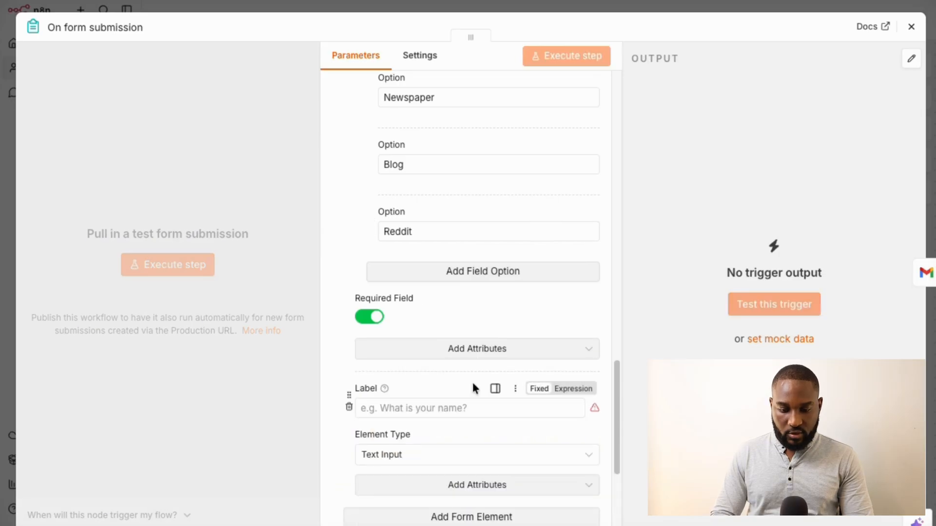
left_click(432, 410)
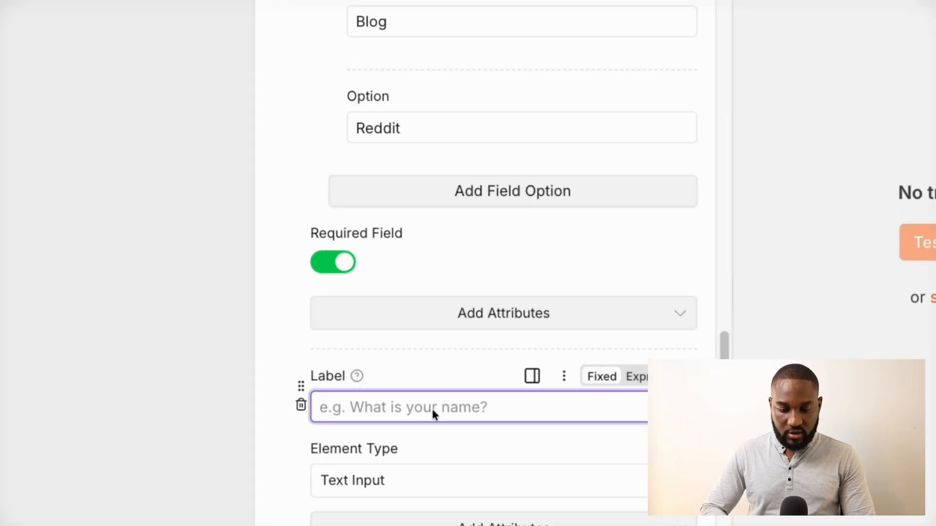
type("What is your email")
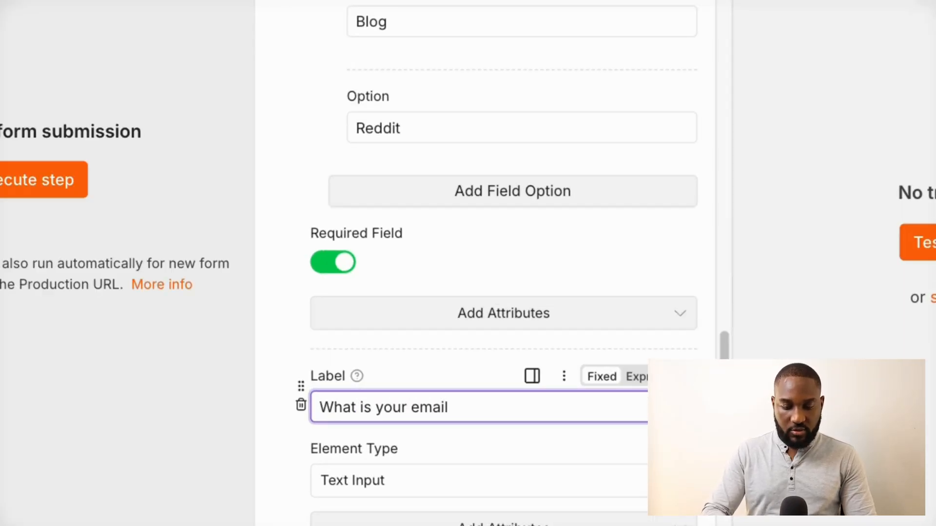
scroll(502, 293, "down", 3)
type("?")
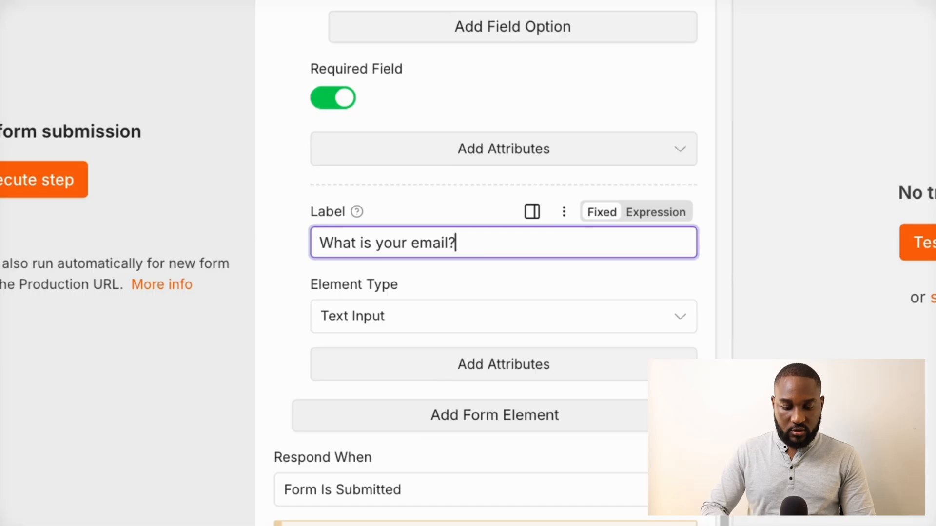
left_click(415, 320)
scroll(428, 198, "up", 1)
scroll(428, 199, "up", 2)
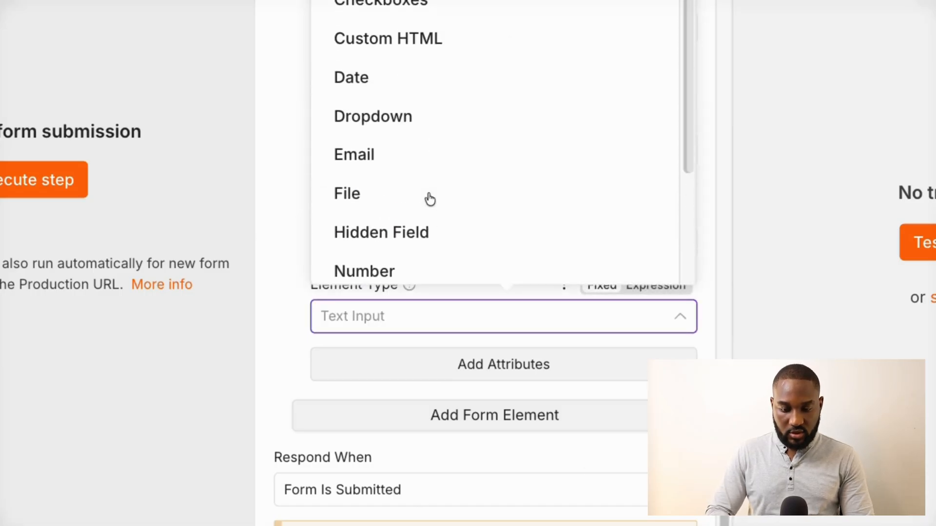
scroll(399, 247, "down", 1)
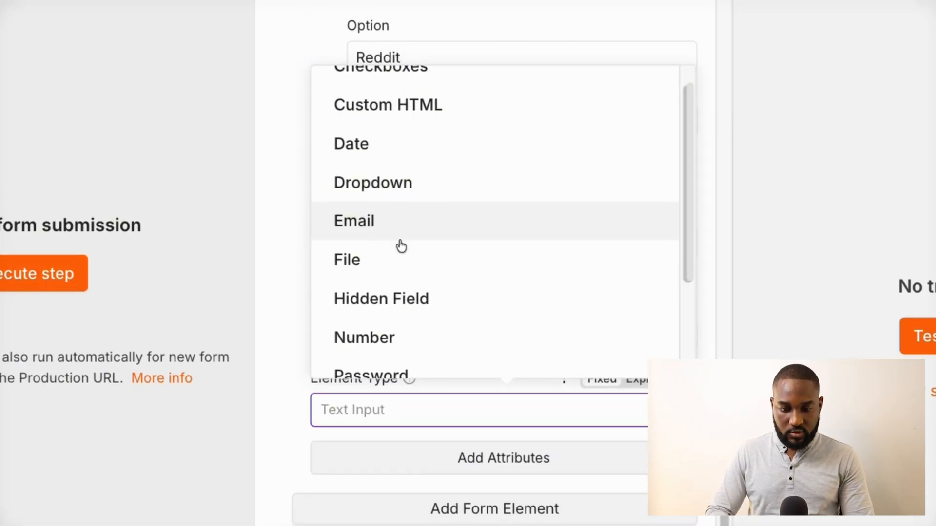
left_click(392, 215)
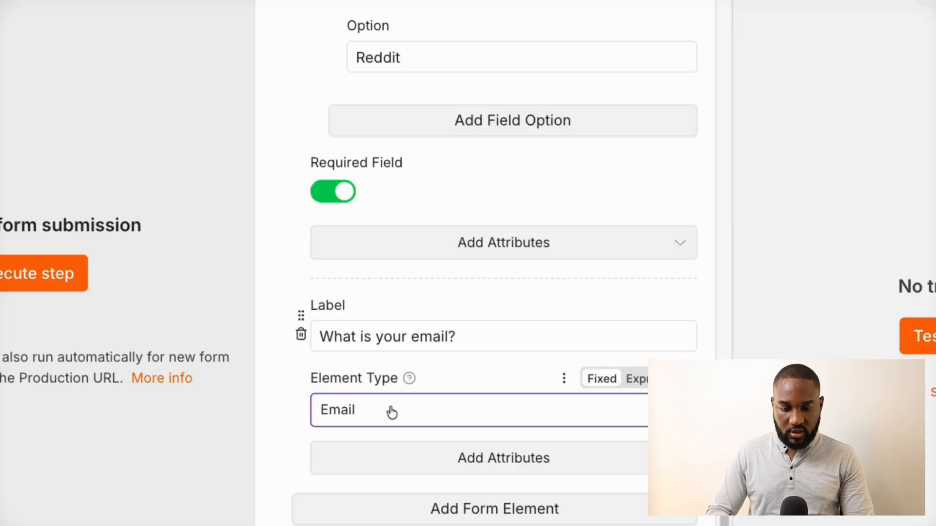
Add the Required Field attribute to the email question and turn it on
mouse_move(409, 380)
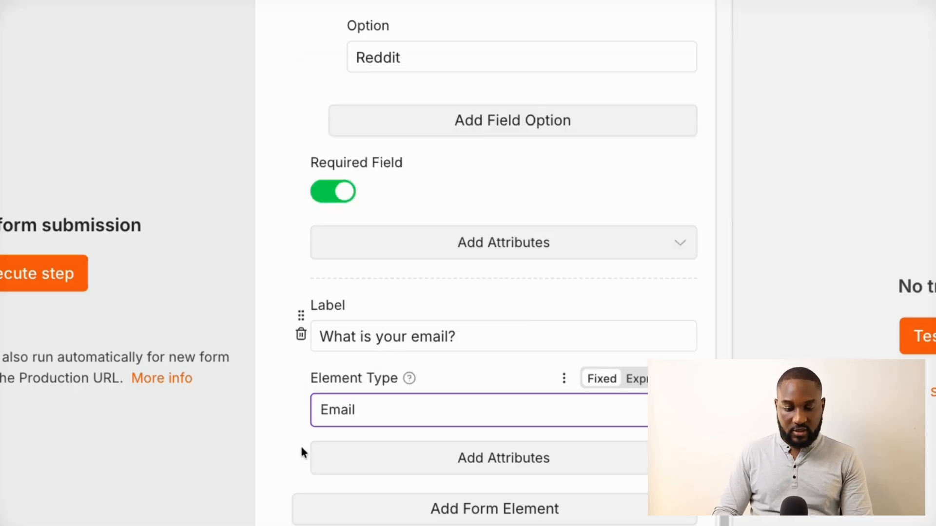
scroll(302, 446, "down", 2)
left_click(485, 369)
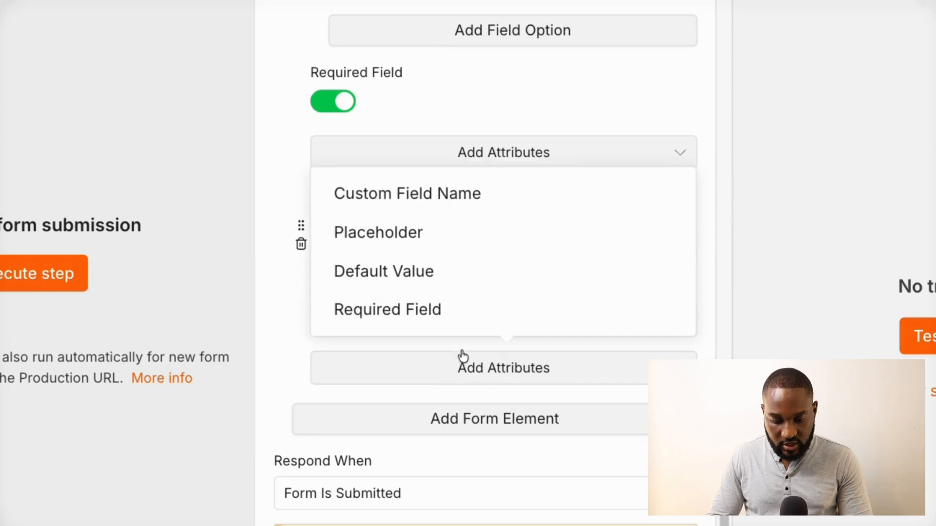
left_click(411, 311)
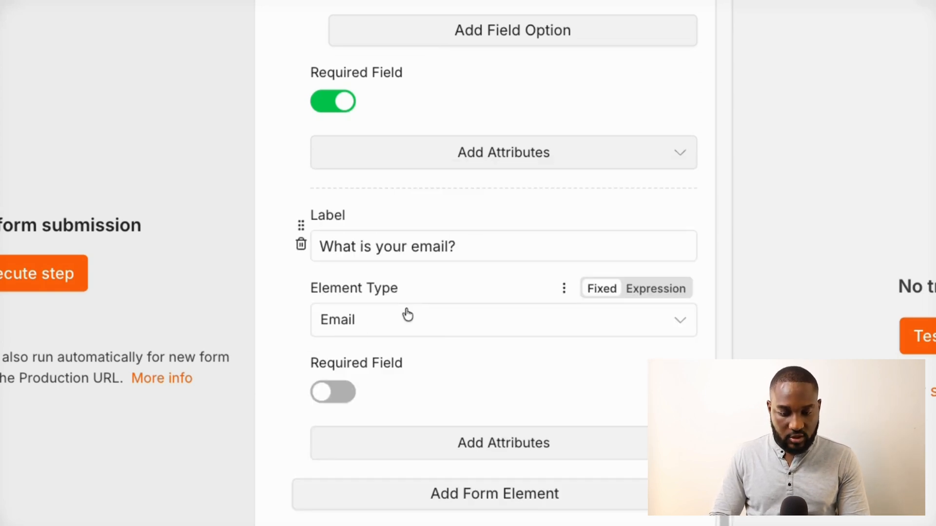
left_click(335, 395)
left_click(449, 441)
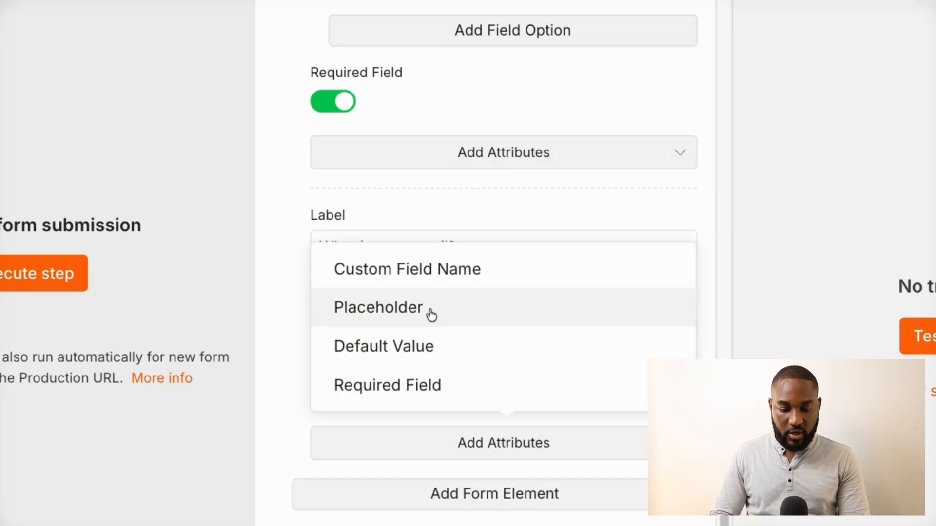
left_click(403, 316)
left_click(373, 398)
type("e")
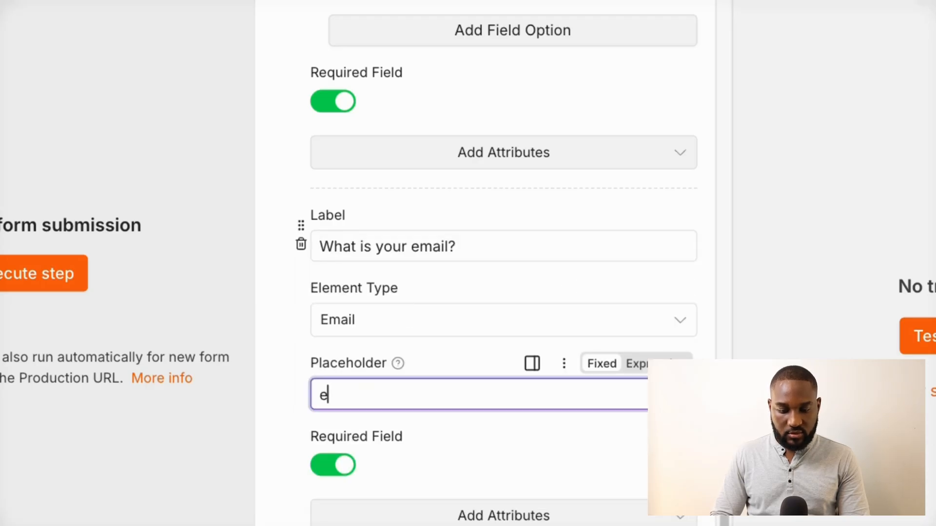
type("xample.com")
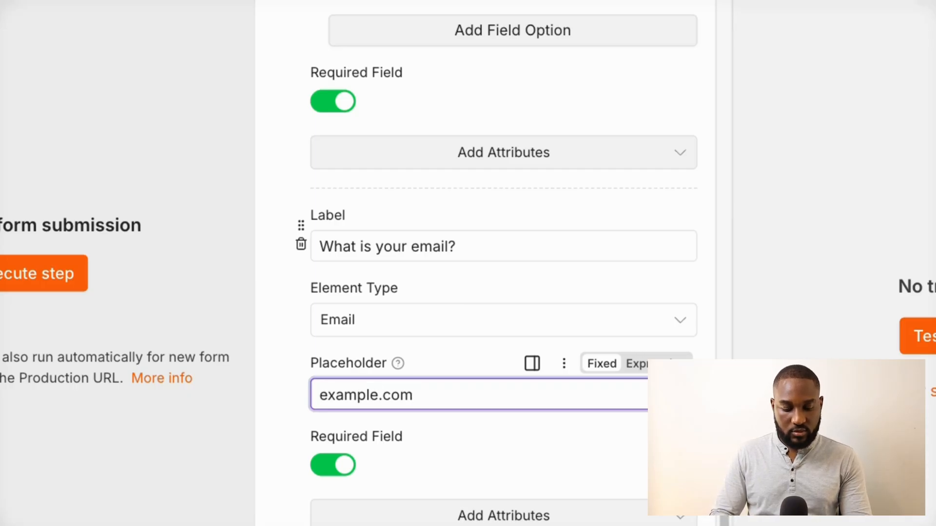
type("emal")
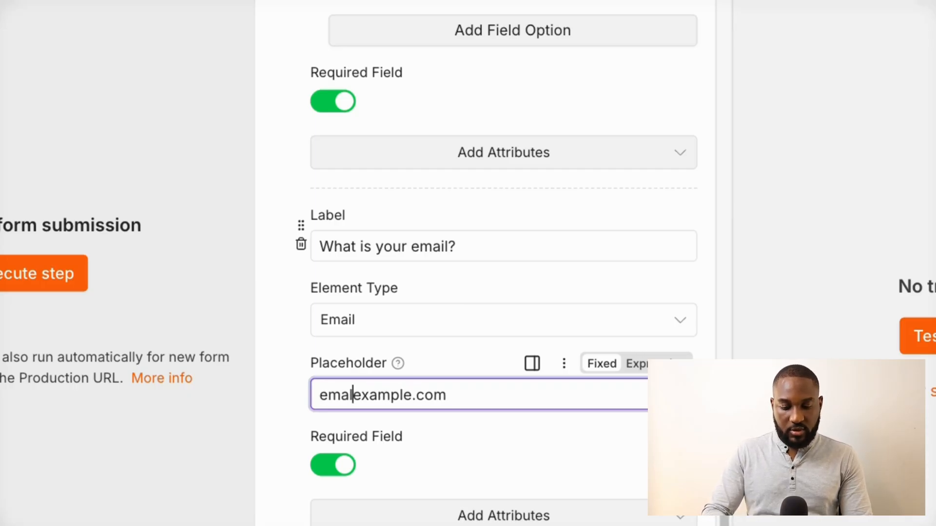
key("BackSpace")
type("il@")
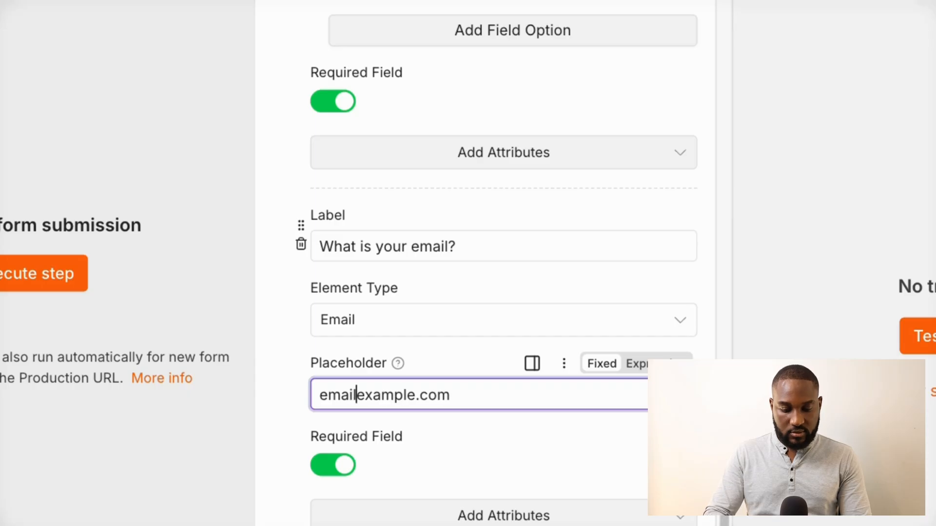
scroll(446, 445, "down", 3)
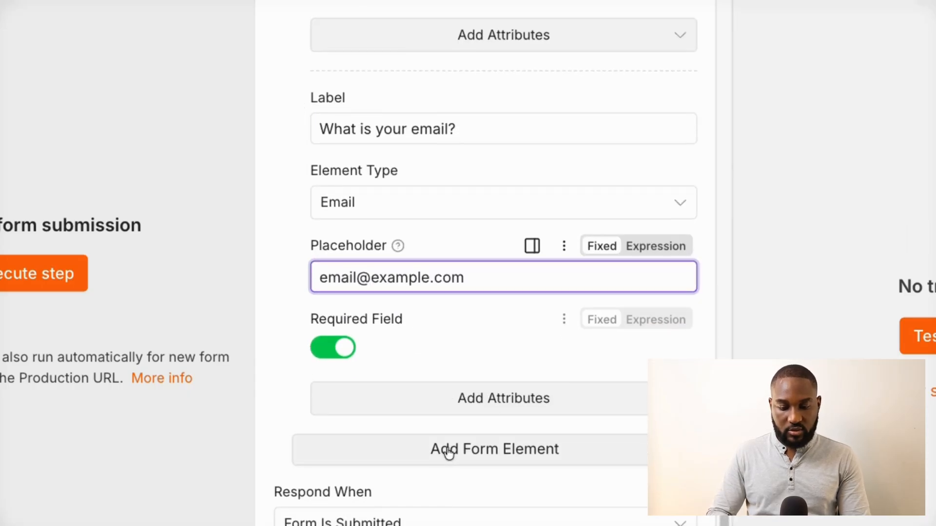
scroll(447, 451, "up", 2)
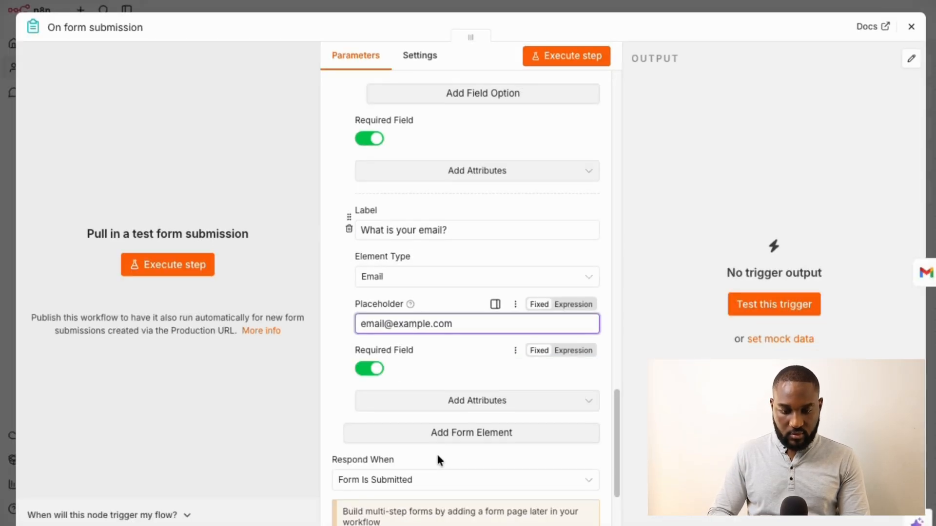
left_click(43, 276)
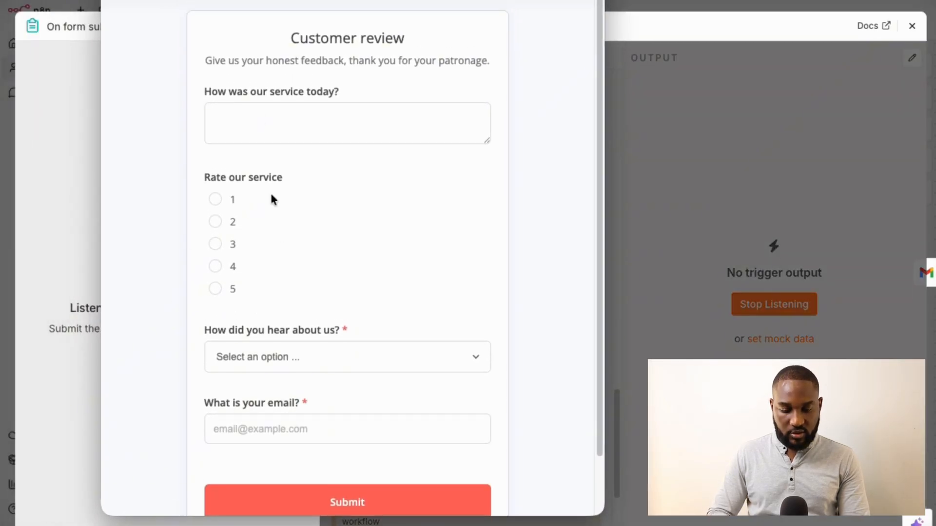
scroll(347, 273, "up", 1)
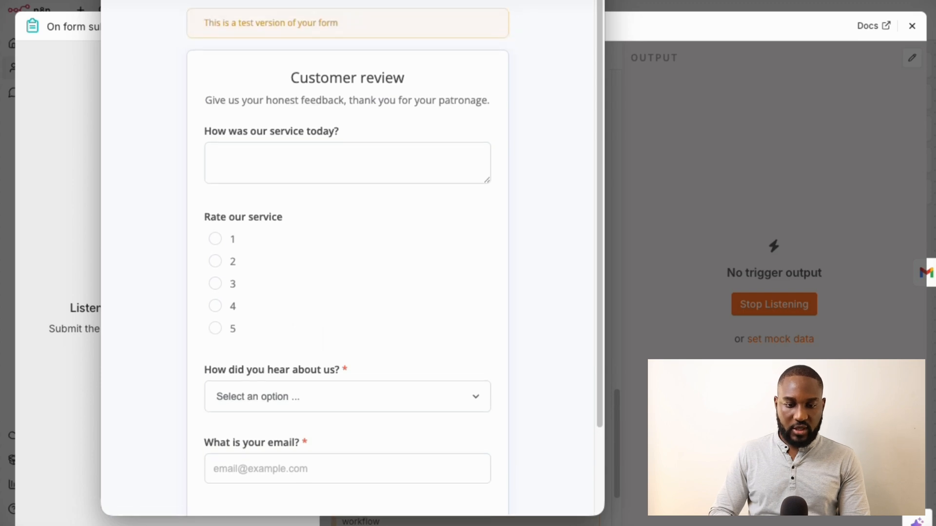
key("super+w")
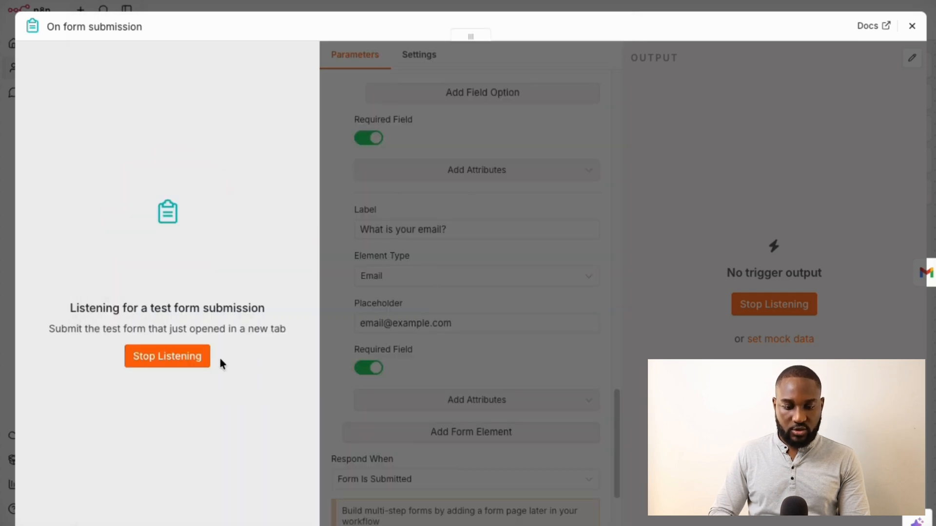
left_click(179, 358)
scroll(335, 384, "down", 1)
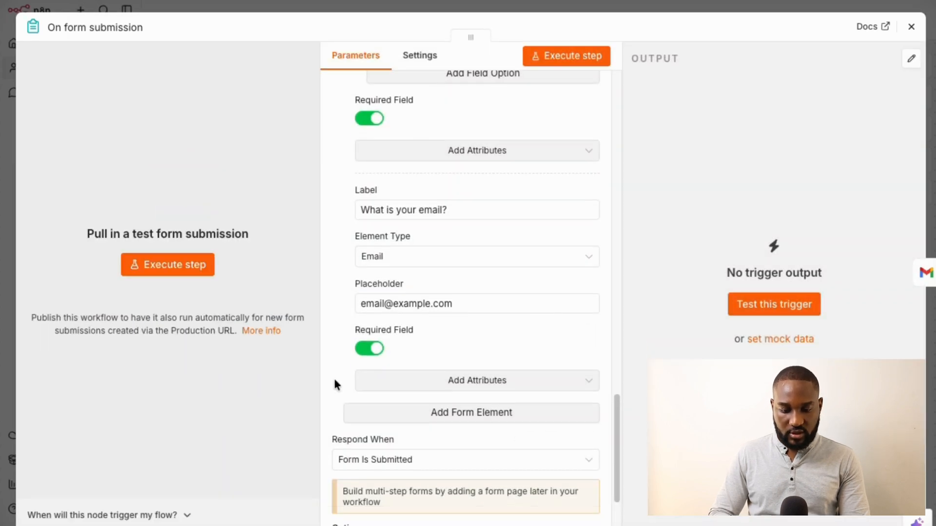
Drag the email question above How did you hear about us? and move Rate our service lower
scroll(334, 385, "down", 3)
scroll(363, 305, "up", 8)
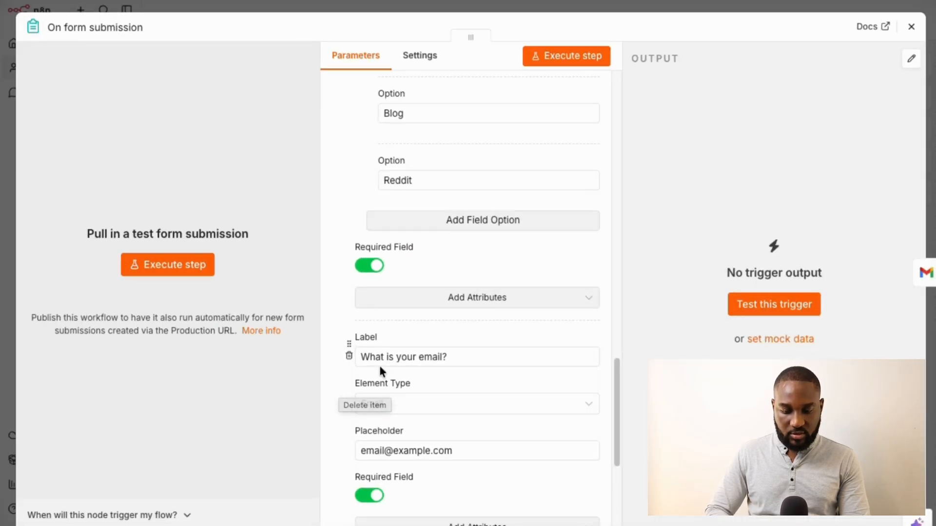
left_click_drag(349, 345, 336, 98)
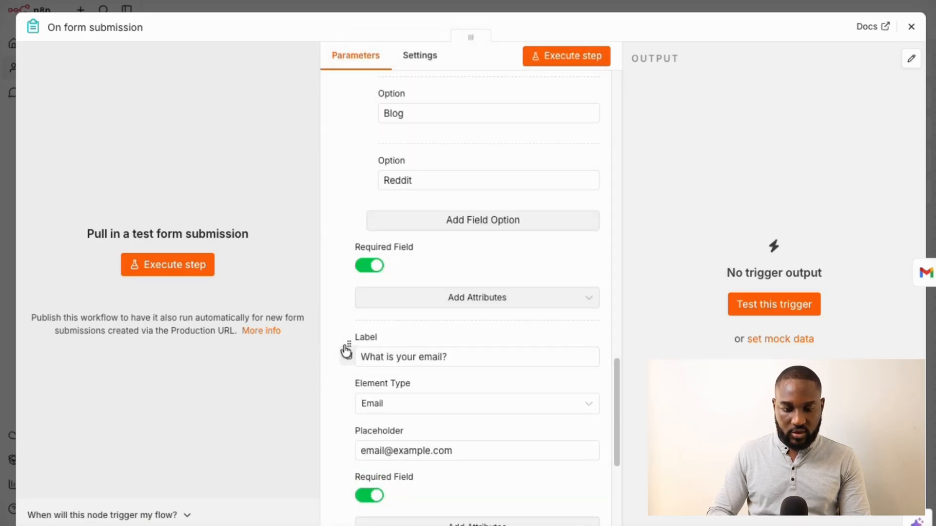
scroll(370, 310, "up", 3)
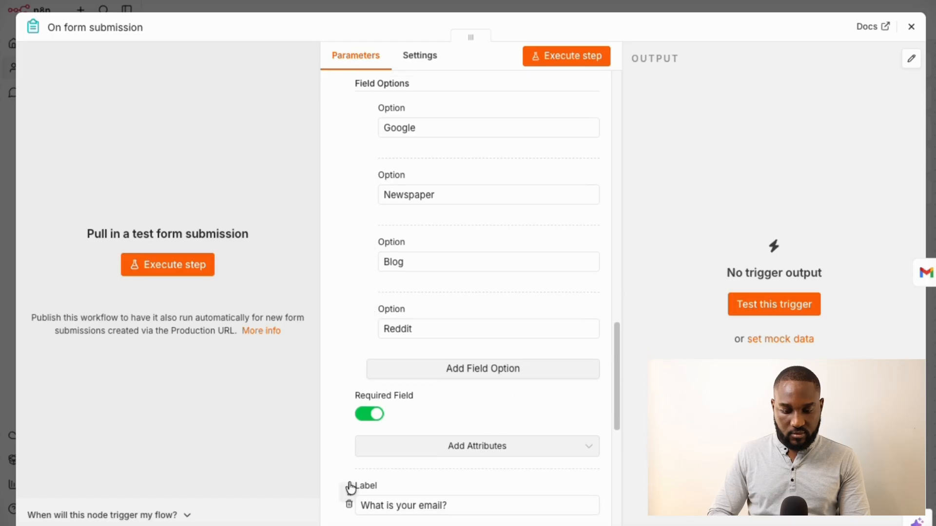
left_click_drag(349, 494, 355, 104)
scroll(368, 212, "up", 4)
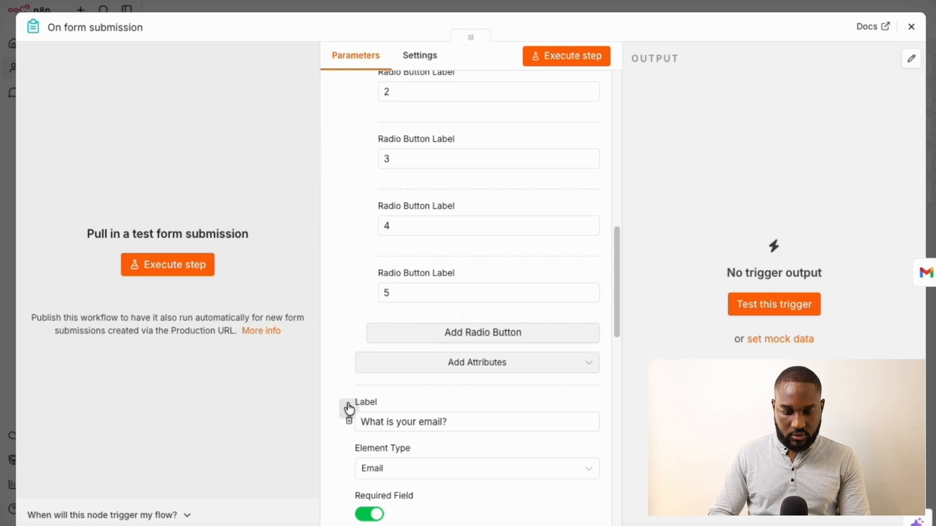
left_click_drag(350, 408, 353, 69)
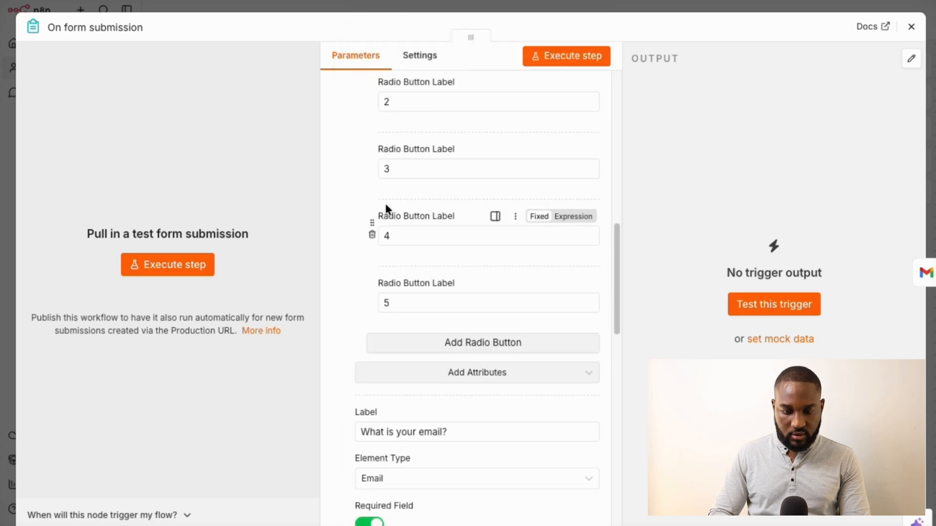
scroll(386, 210, "up", 2)
scroll(364, 160, "up", 3)
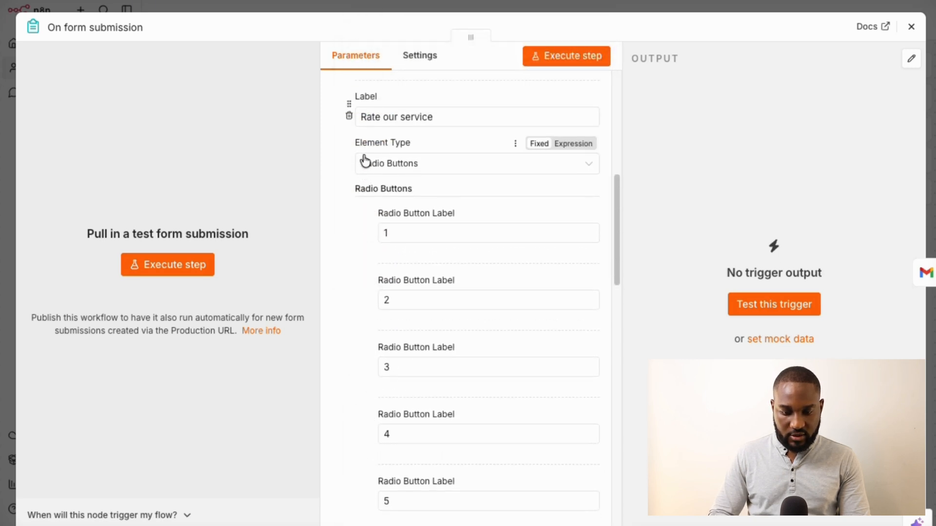
scroll(364, 161, "down", 1)
scroll(365, 160, "up", 1)
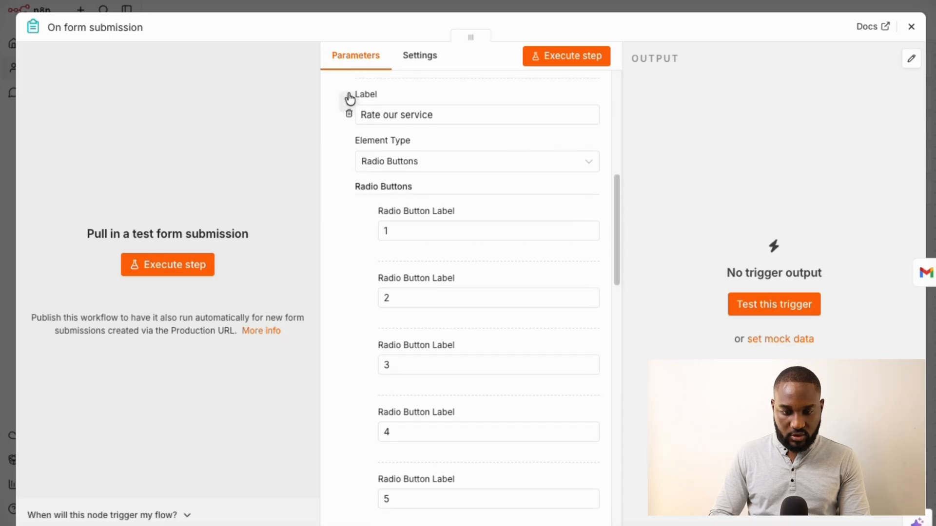
left_click_drag(350, 98, 356, 378)
scroll(356, 381, "down", 10)
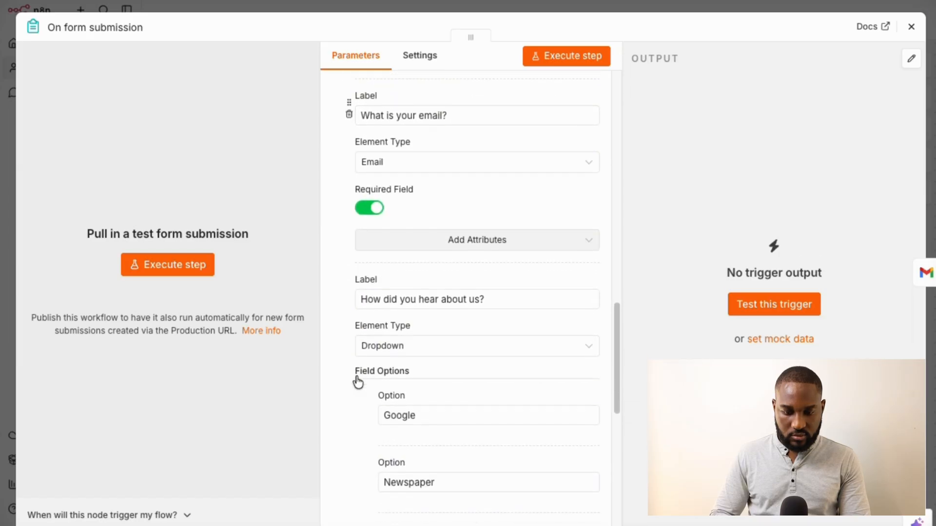
Zoom the page out and drag the email question to the top, above Rate our service
key("super+minus")
key("super+minus")
key("super+minus")
key("super+minus")
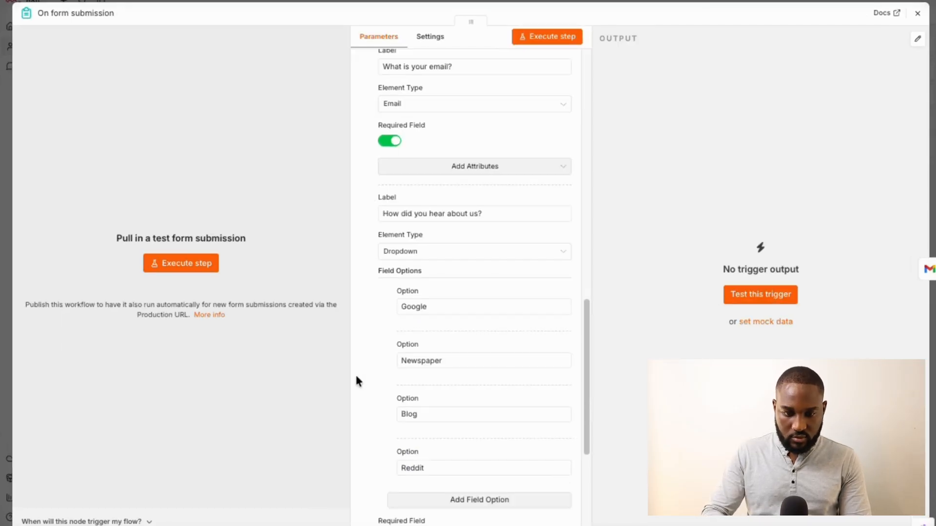
key("super+minus")
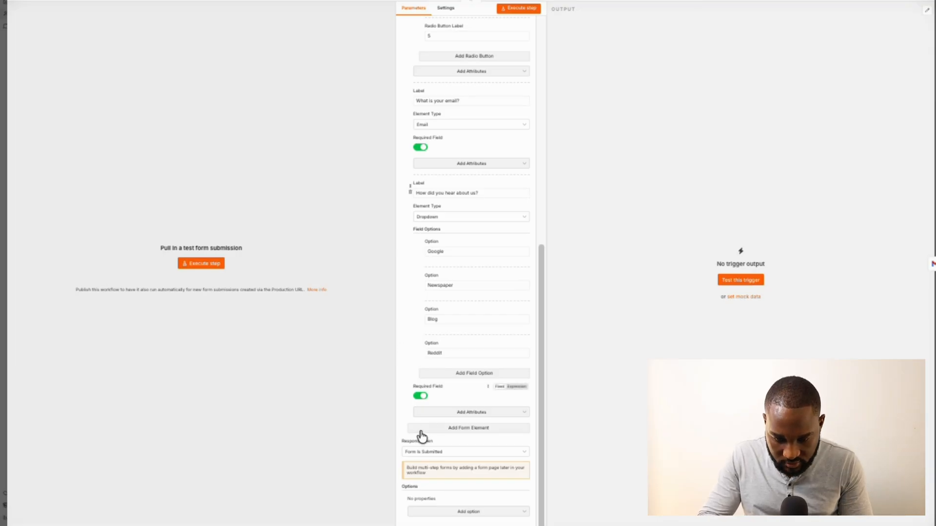
scroll(410, 301, "up", 1)
scroll(410, 299, "up", 5)
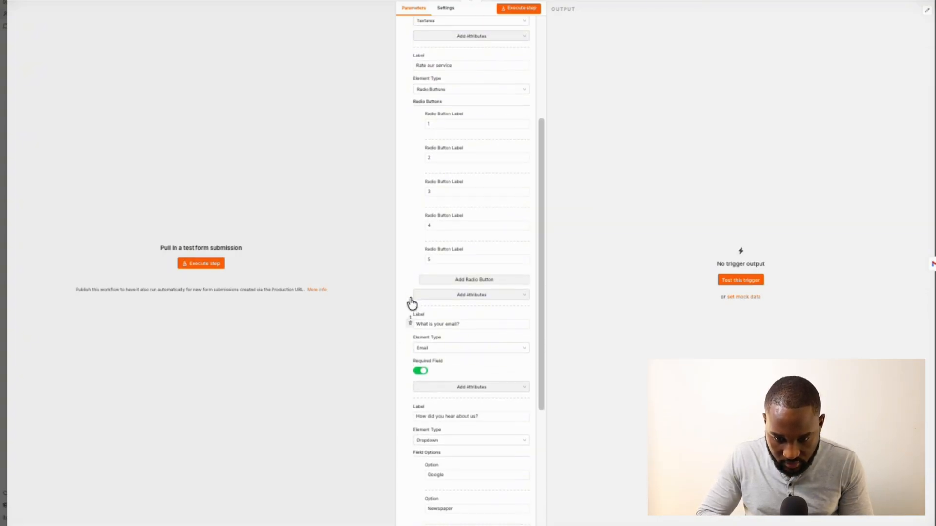
scroll(429, 295, "up", 3)
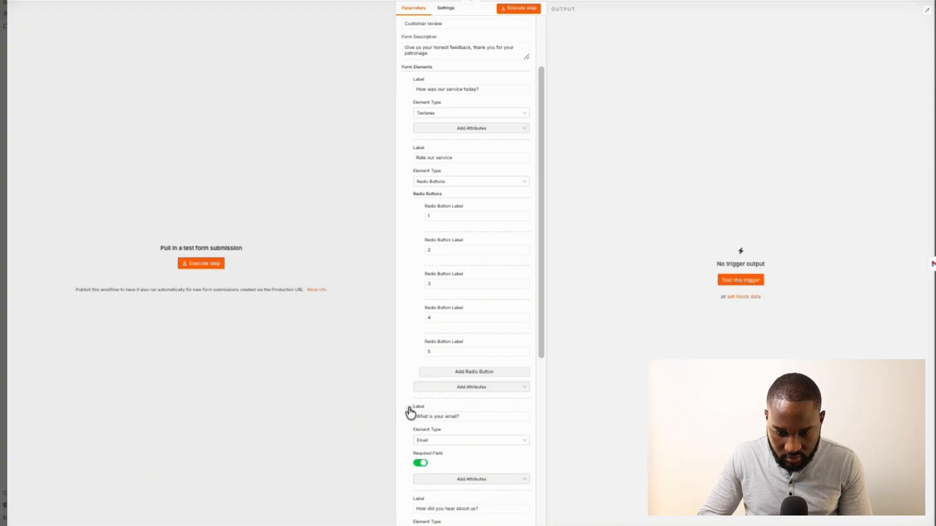
left_click_drag(410, 414, 408, 143)
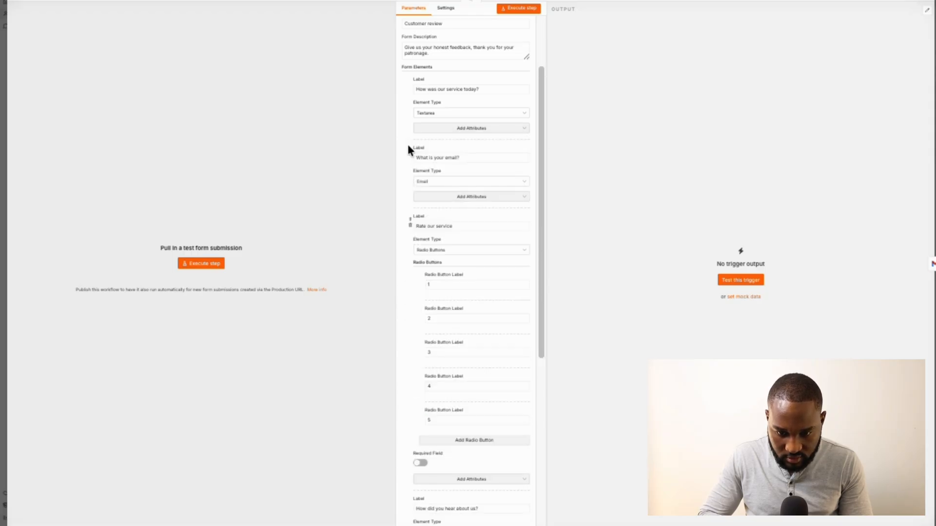
scroll(407, 146, "up", 2)
left_click_drag(411, 201, 409, 131)
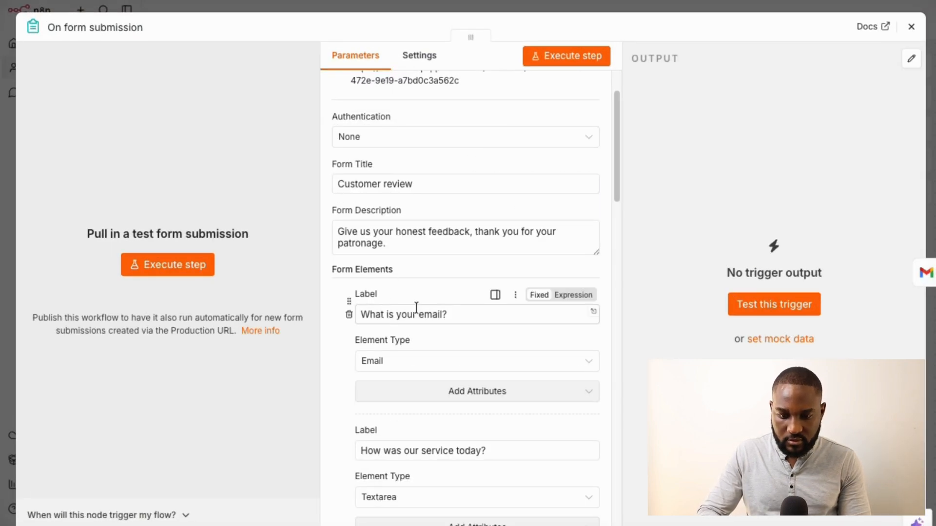
scroll(412, 382, "down", 3)
scroll(412, 382, "down", 1)
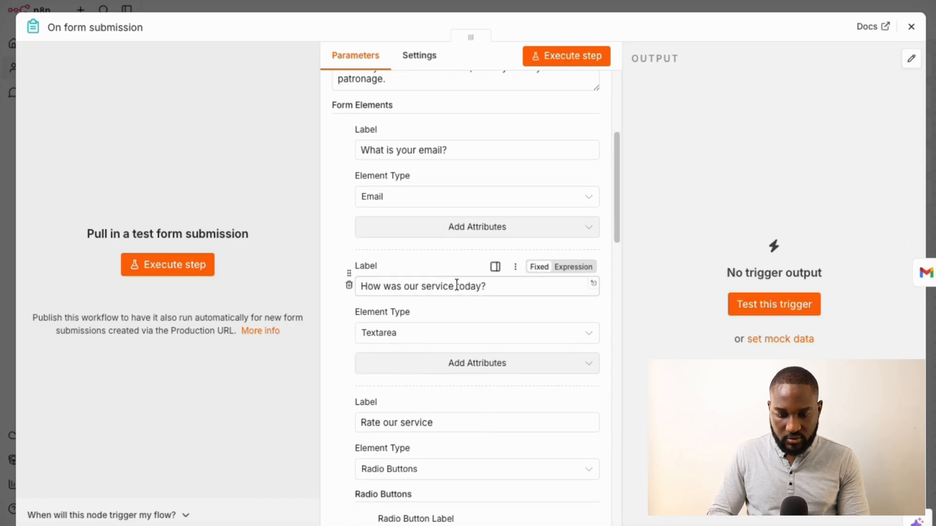
scroll(368, 385, "down", 3)
scroll(356, 409, "down", 10)
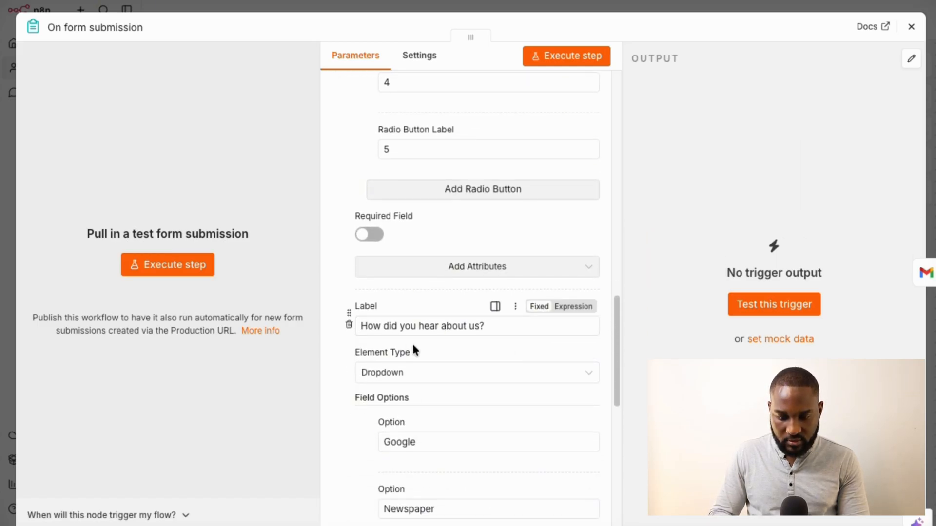
scroll(366, 390, "down", 2)
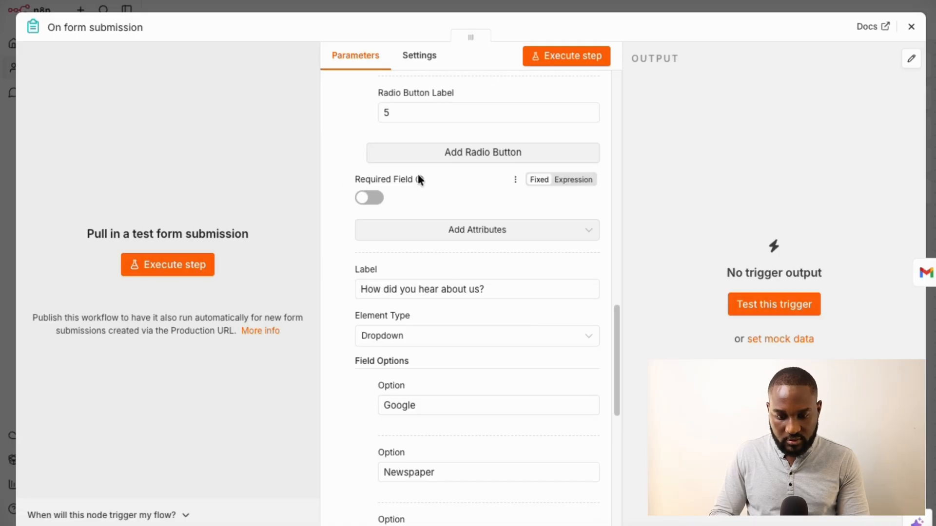
left_click(515, 181)
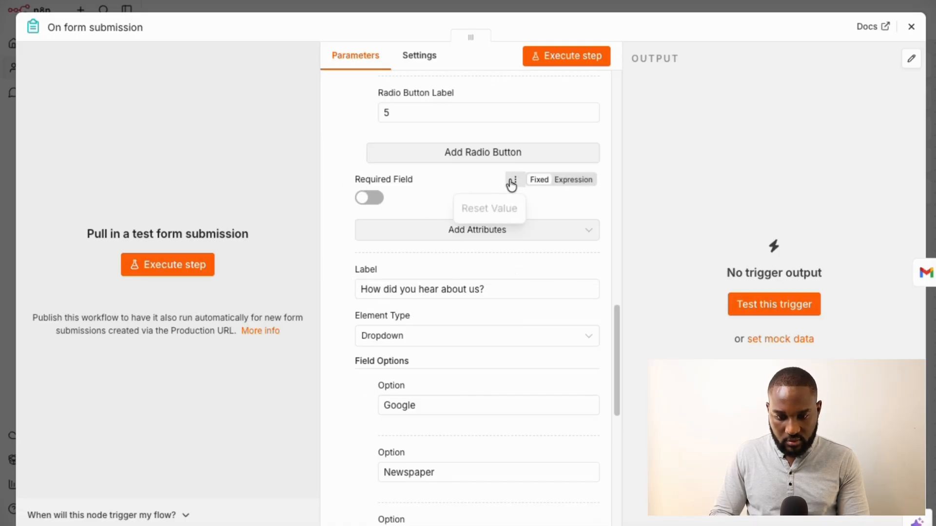
scroll(335, 400, "down", 2)
scroll(334, 397, "down", 5)
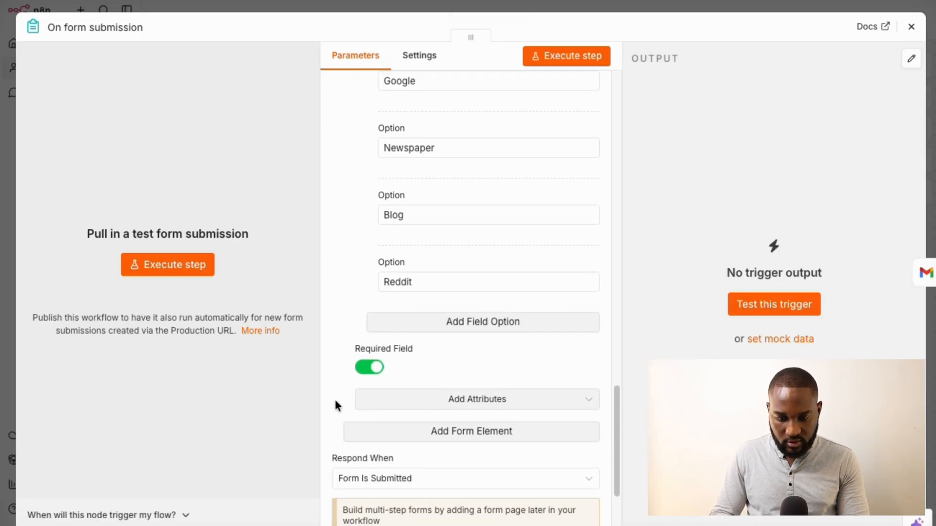
left_click(180, 272)
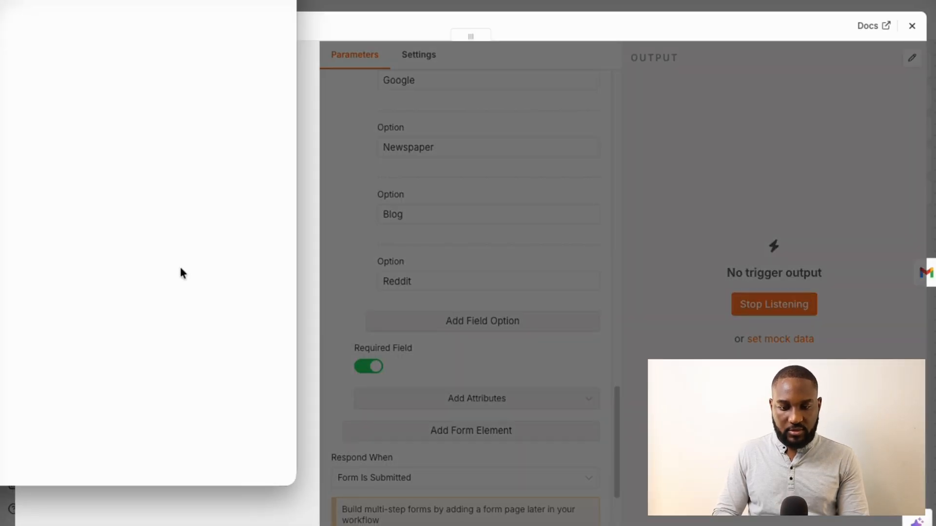
left_click_drag(146, 1, 403, 1)
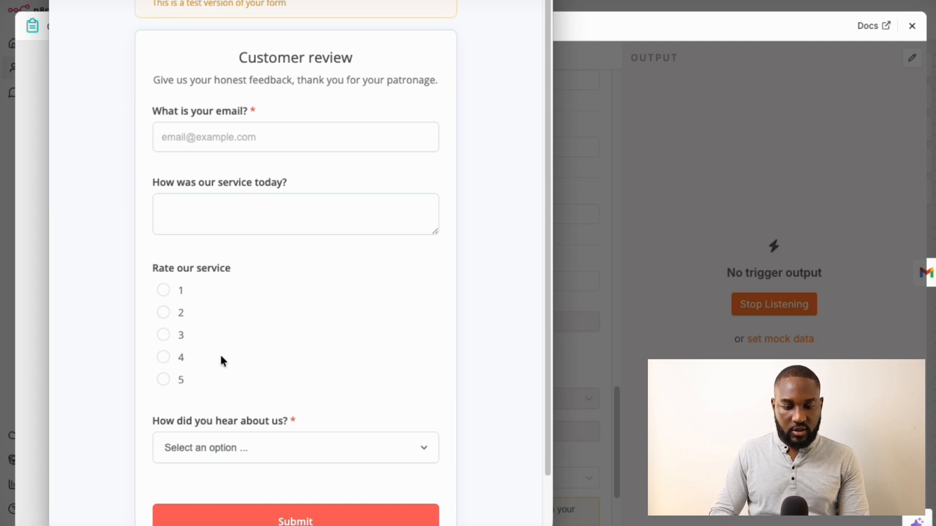
left_click(250, 452)
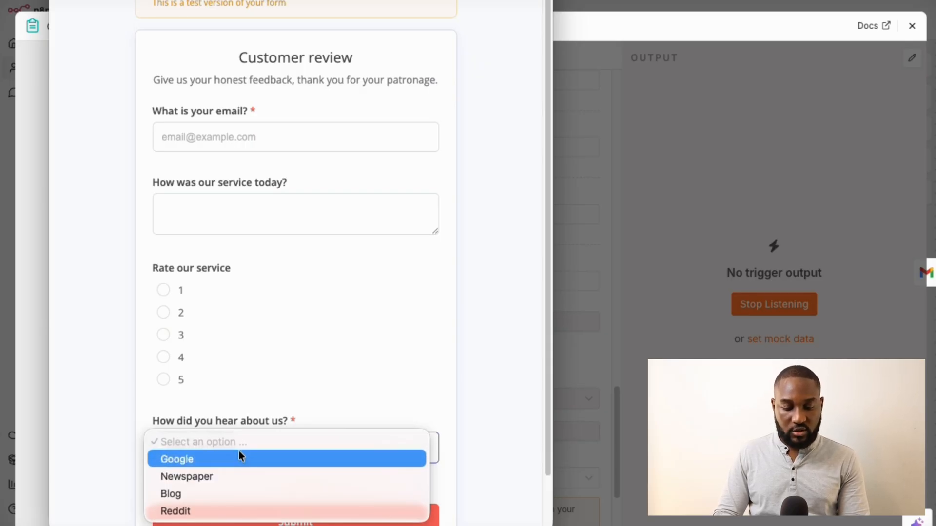
left_click(129, 349)
scroll(129, 349, "down", 2)
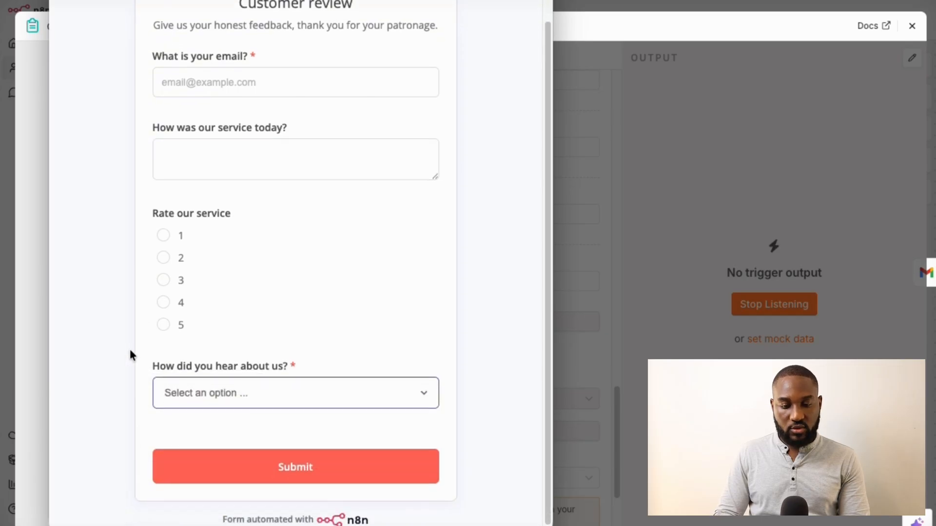
left_click(58, 1)
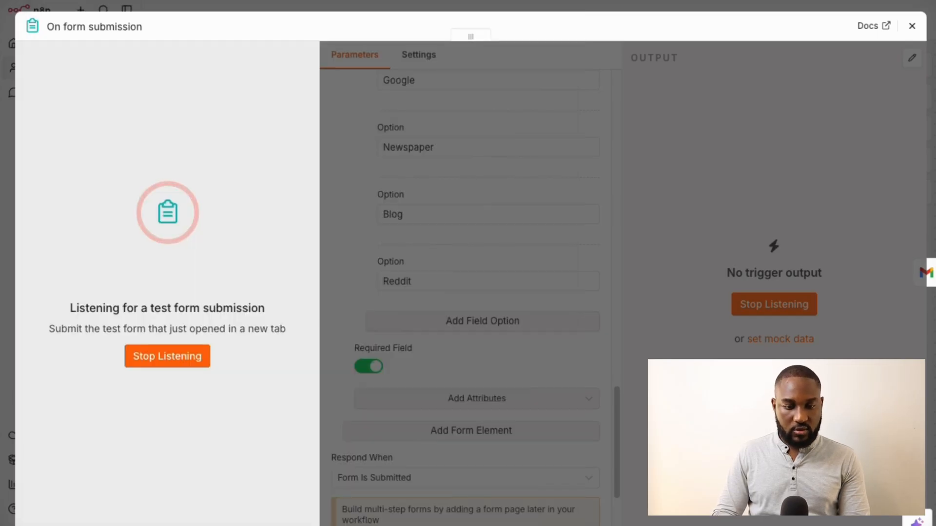
left_click(179, 365)
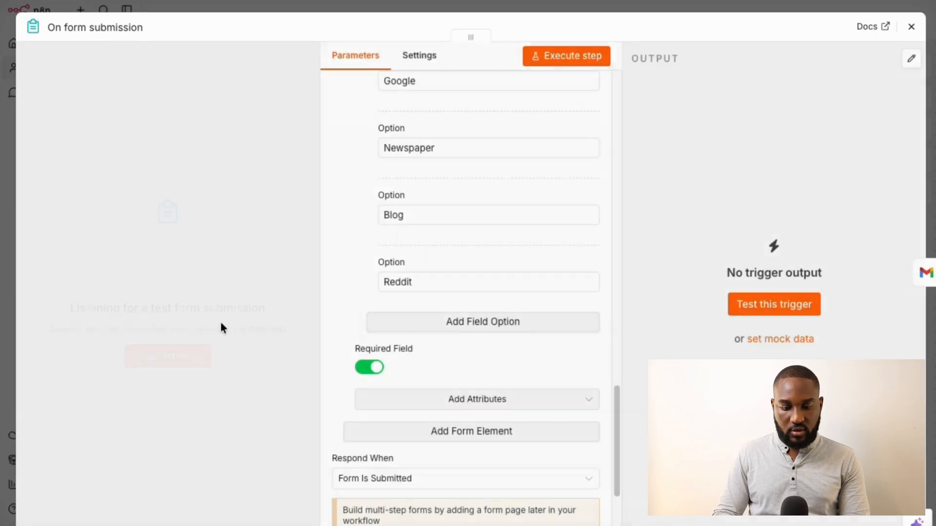
Execute the workflow and submit a test review: suggested email, 'my service was great!', rating 5, Newspaper
left_click(592, 6)
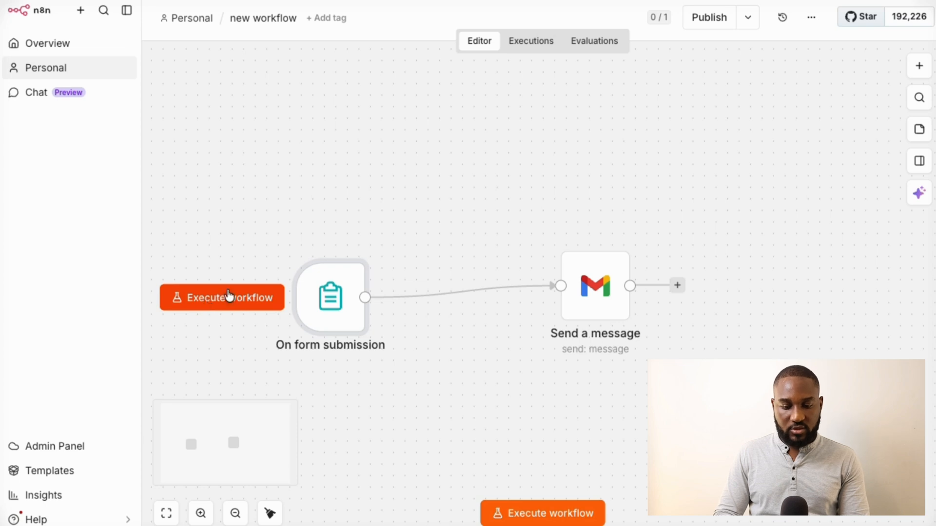
left_click(222, 306)
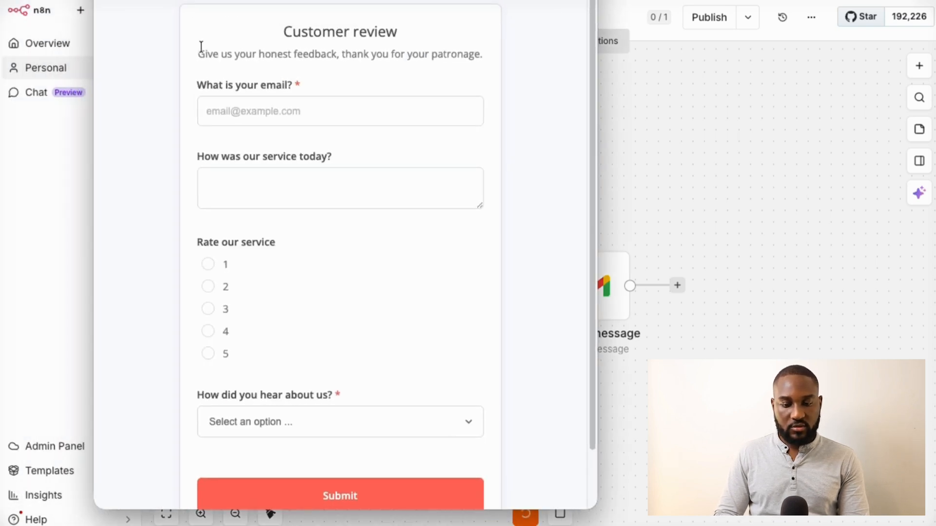
left_click(264, 110)
left_click(326, 148)
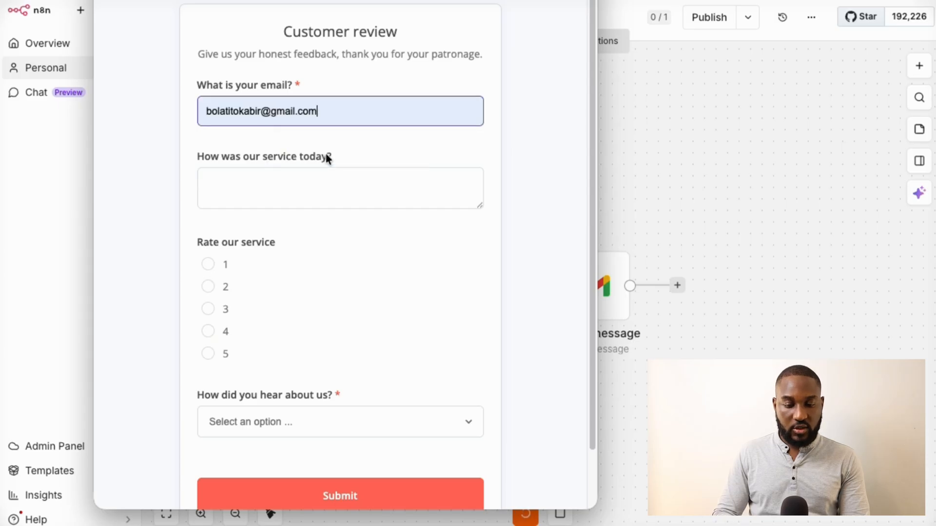
left_click(266, 193)
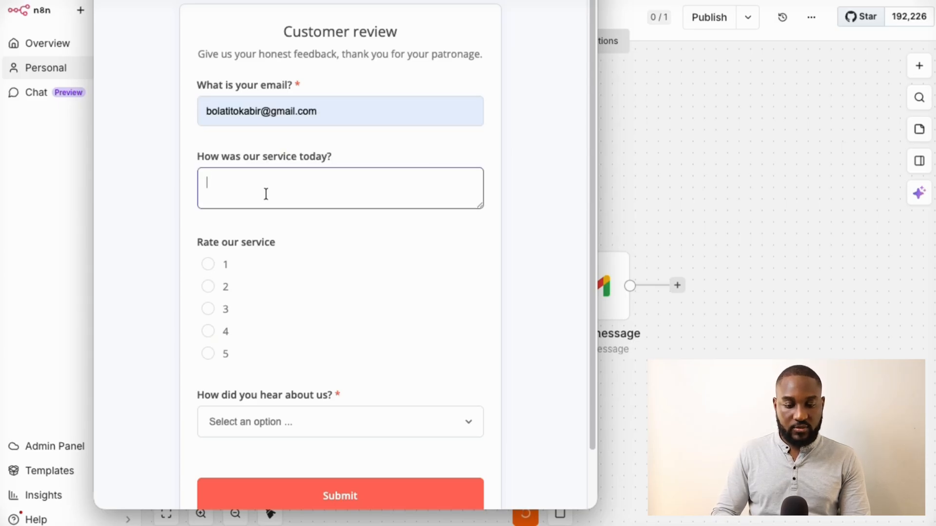
type("my service")
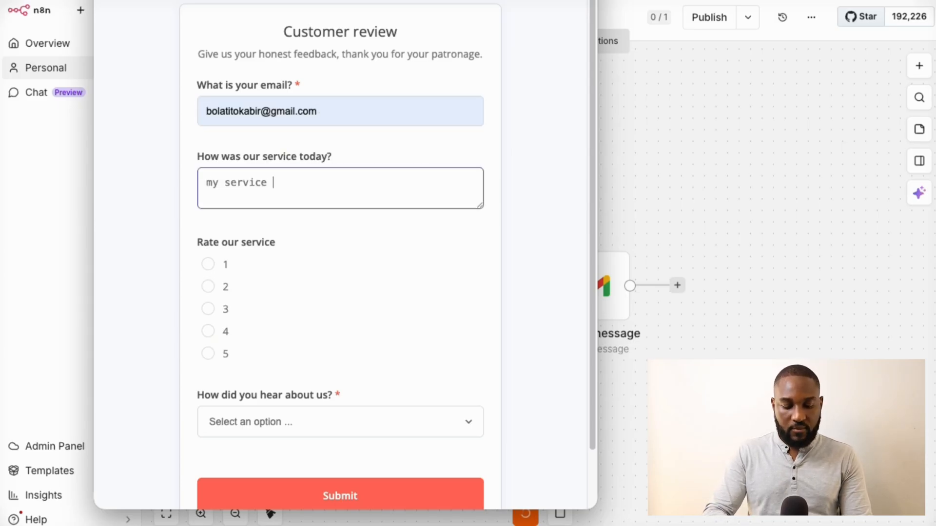
type(" was great!")
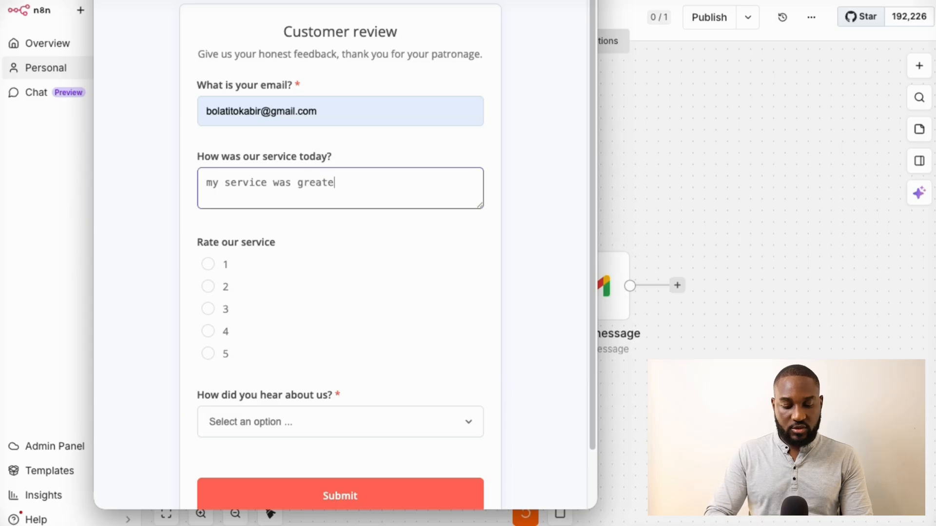
left_click(211, 359)
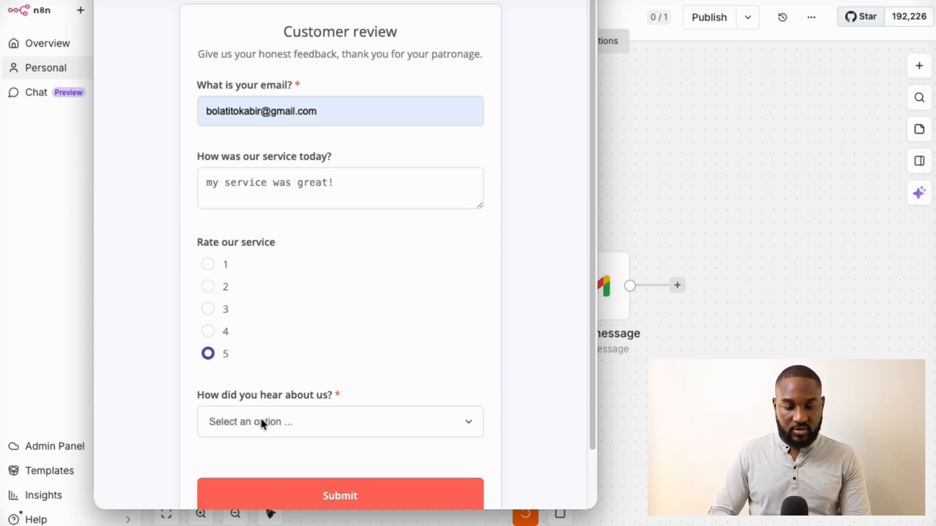
left_click(250, 425)
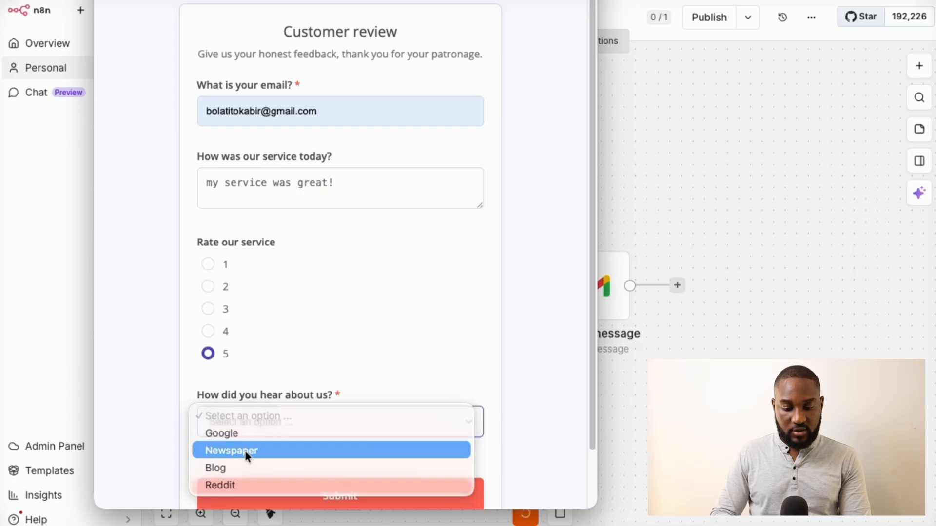
left_click(245, 451)
left_click(320, 495)
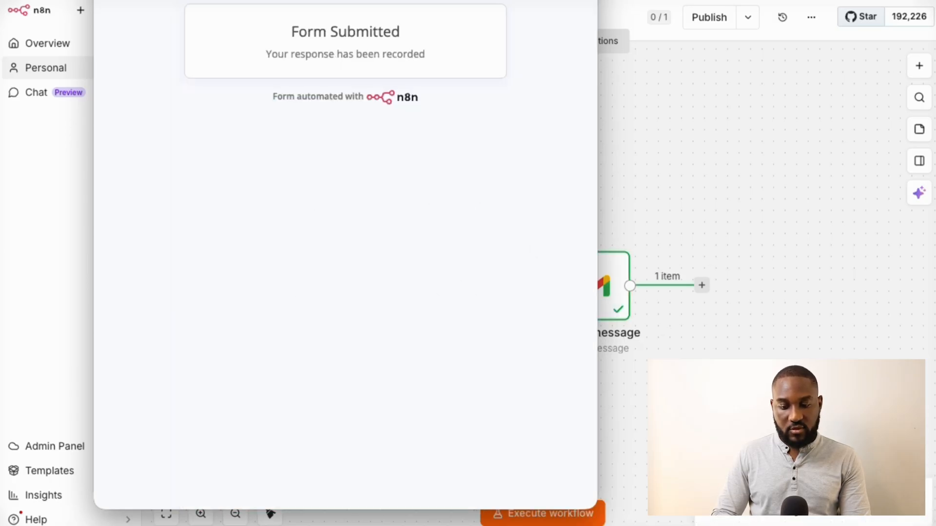
key("super+w")
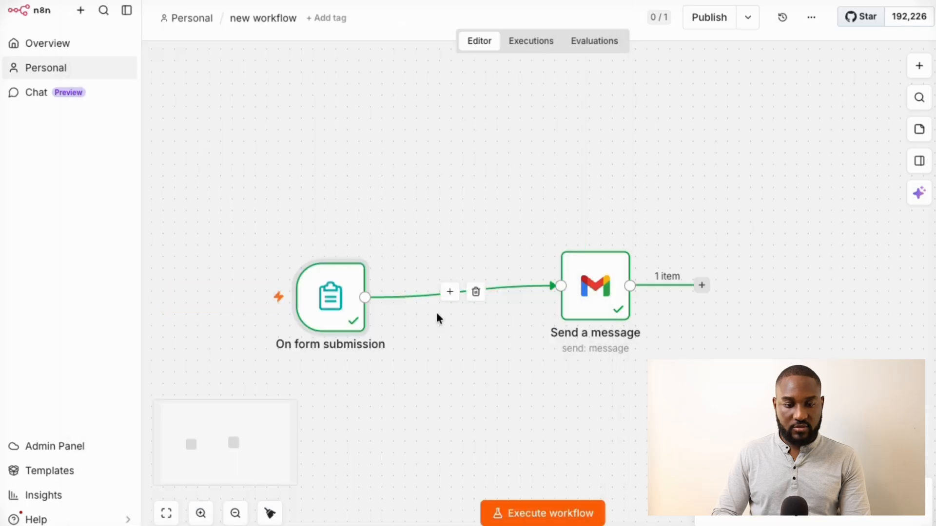
Move Send a message higher and check the trigger output shows rating 5, Newspaper and email
left_click_drag(596, 293, 596, 211)
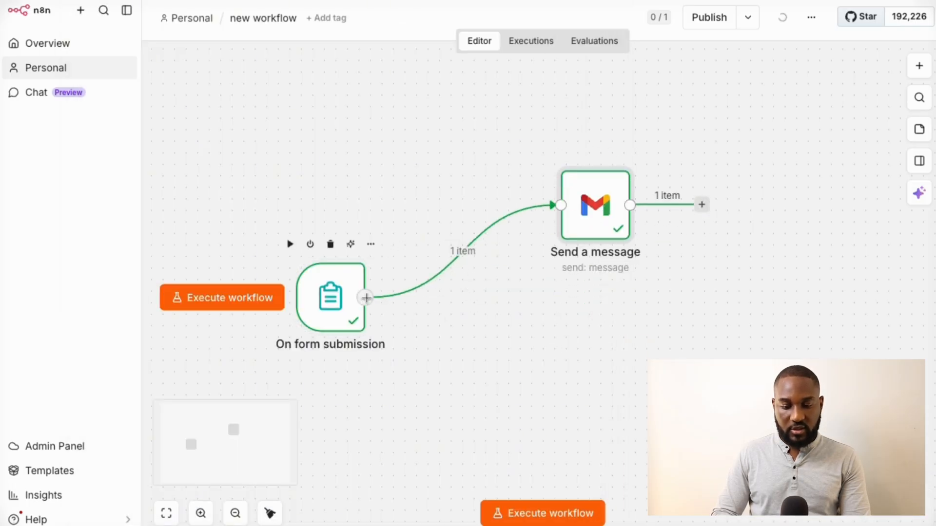
double_click(331, 297)
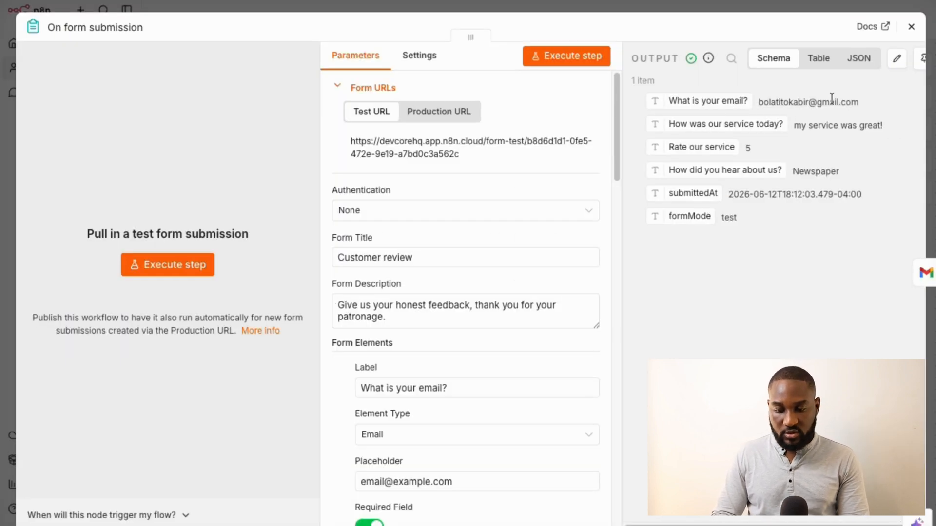
left_click(912, 29)
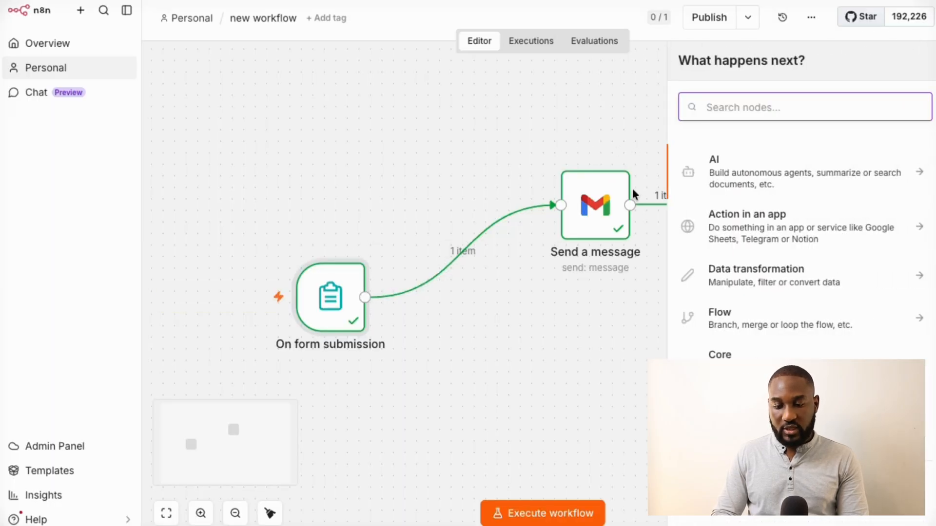
Search 'if' and insert an If node between the form trigger and the Gmail node
left_click(491, 163)
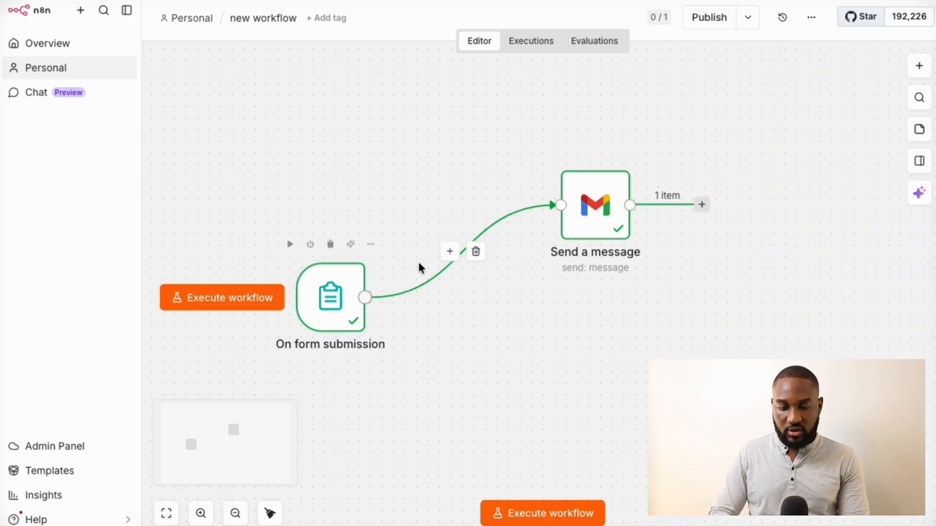
left_click(450, 251)
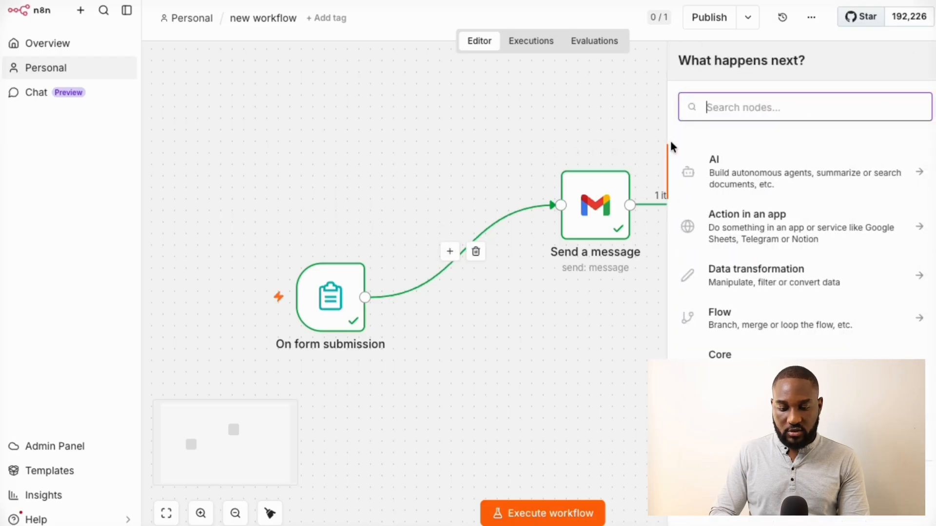
type("if")
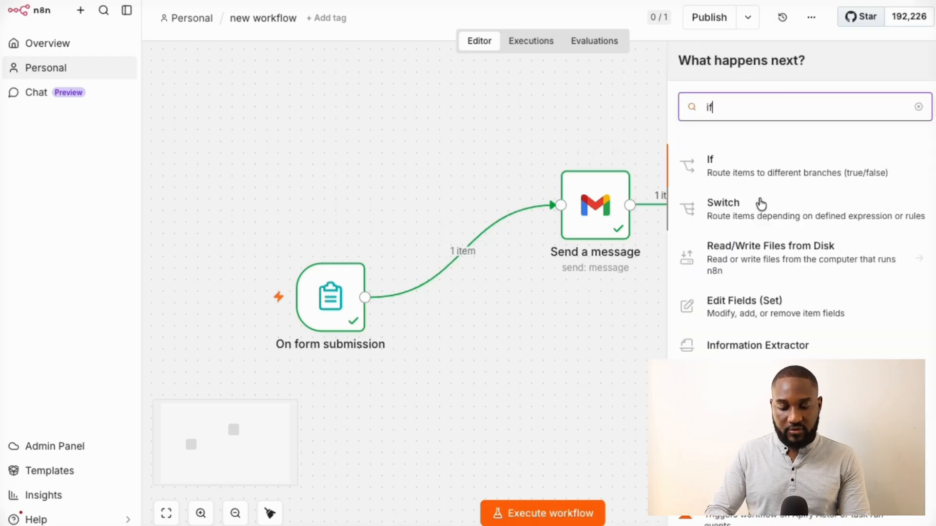
left_click(739, 166)
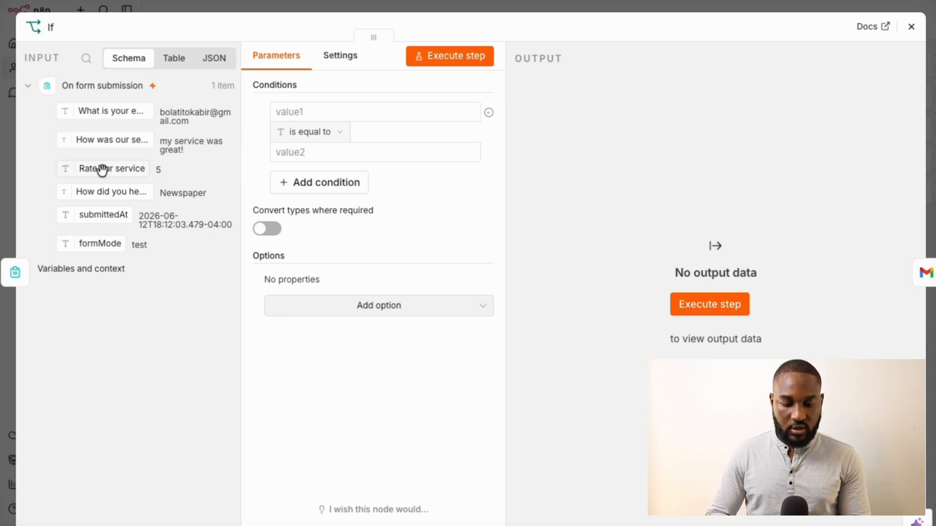
Set the If condition to Rate our service, Number is less than, 3
left_click_drag(102, 169, 334, 113)
left_click(330, 367)
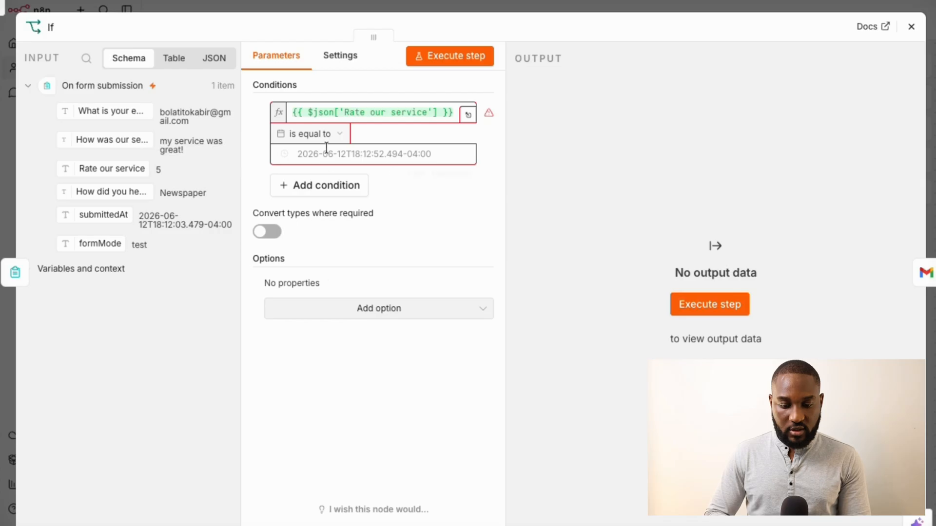
left_click(328, 137)
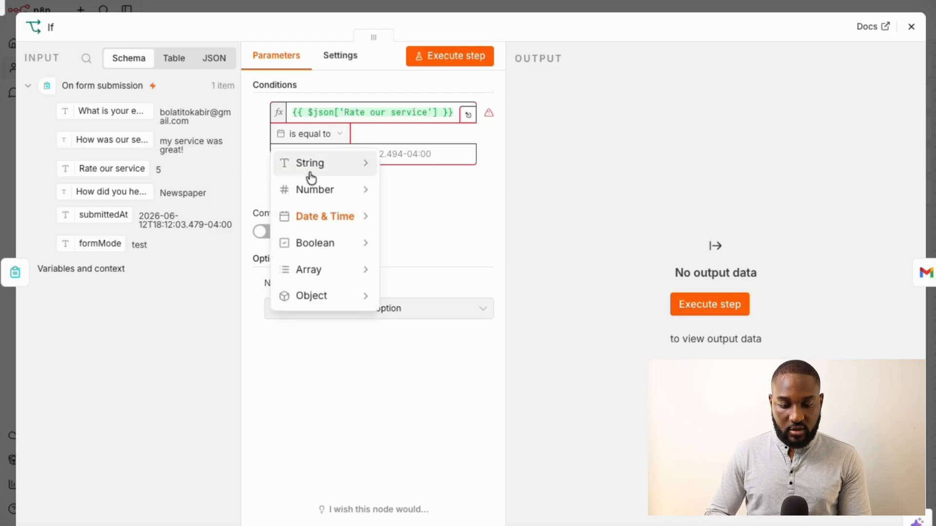
mouse_move(328, 196)
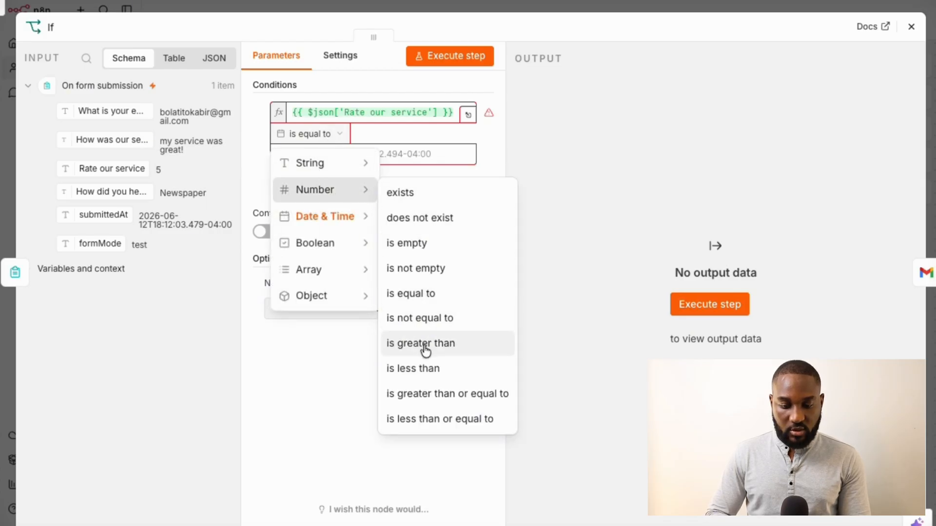
left_click(425, 370)
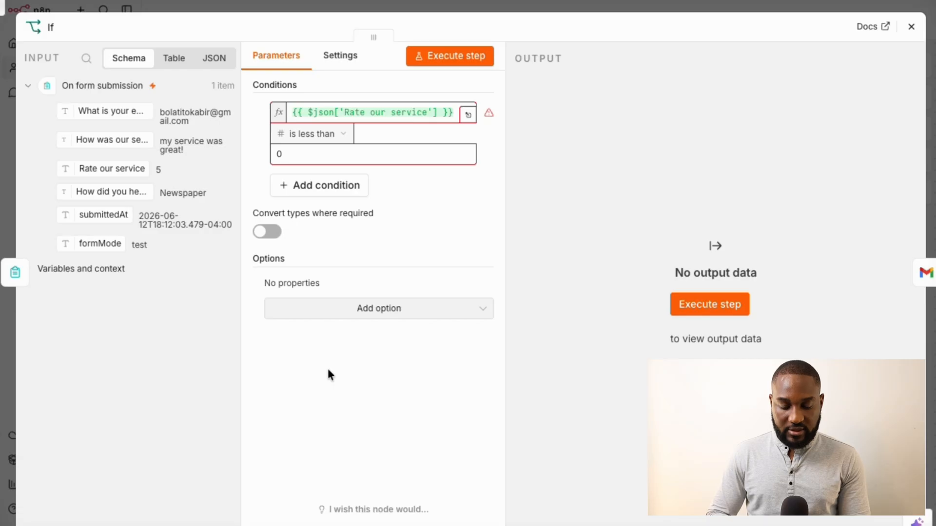
left_click(285, 153)
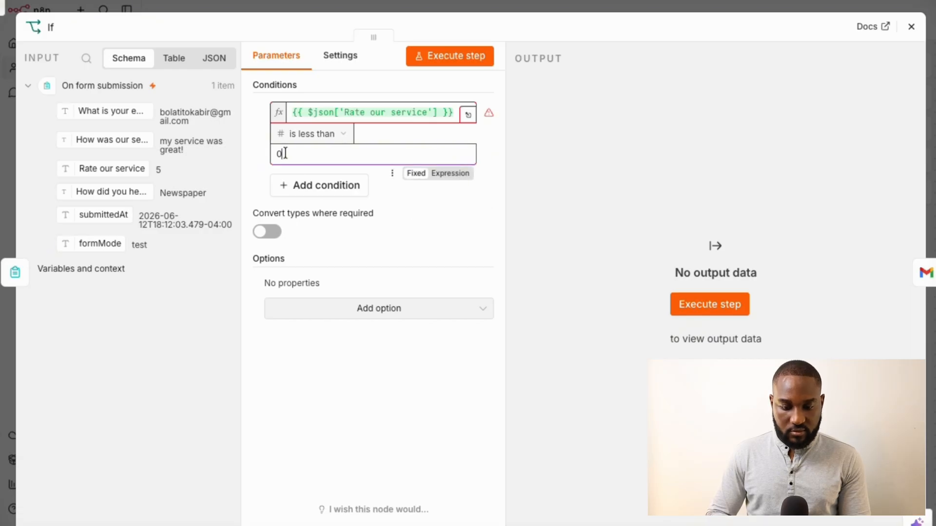
left_click_drag(285, 153, 268, 153)
type("3")
left_click(285, 372)
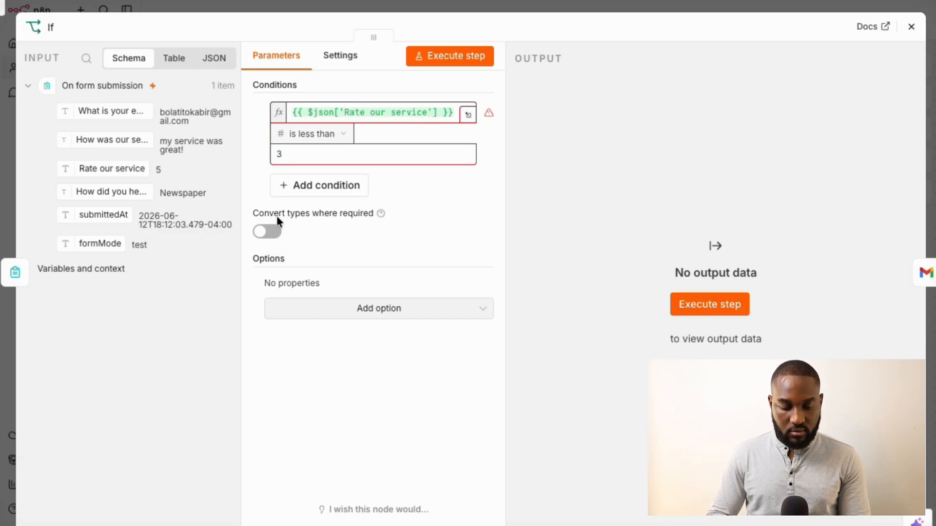
left_click(270, 234)
left_click(270, 234)
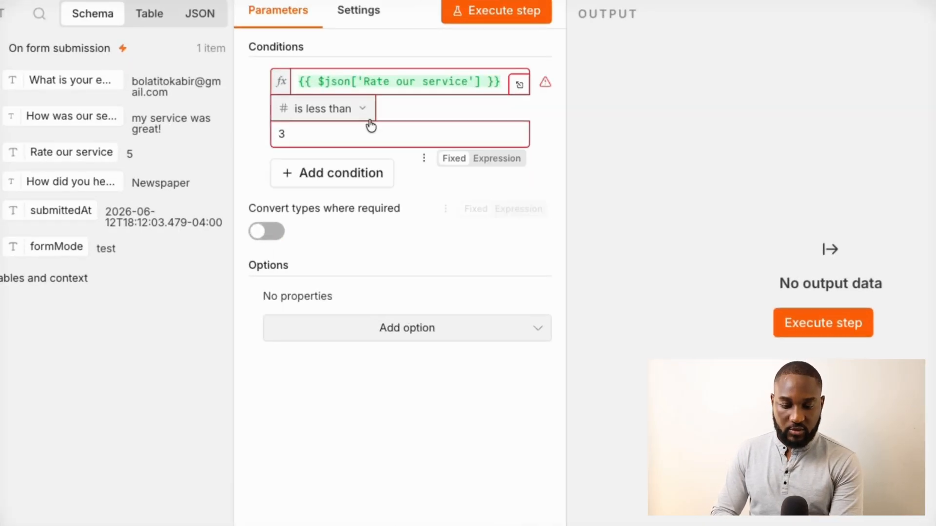
mouse_move(546, 82)
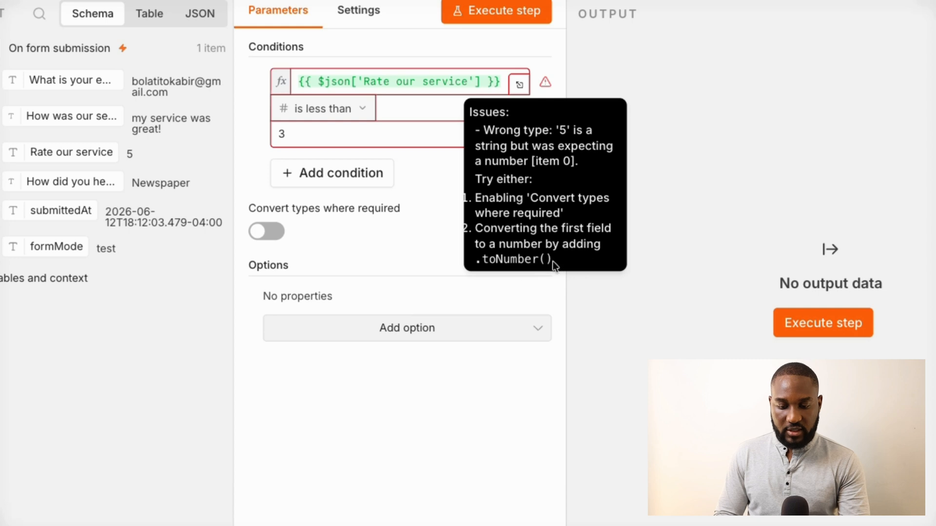
Turn on 'Convert types where required' so the If node's string-rating error clears
left_click_drag(551, 262, 483, 263)
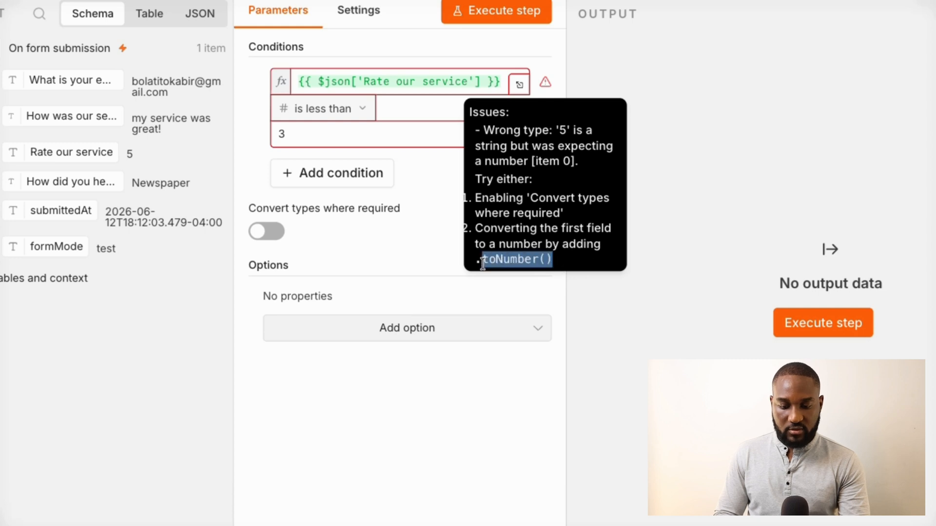
left_click(274, 233)
left_click(386, 328)
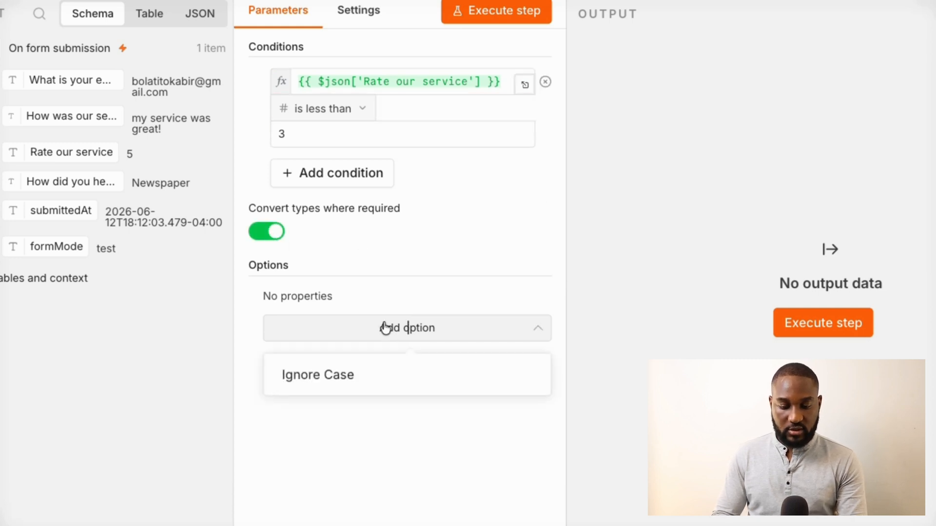
left_click(327, 428)
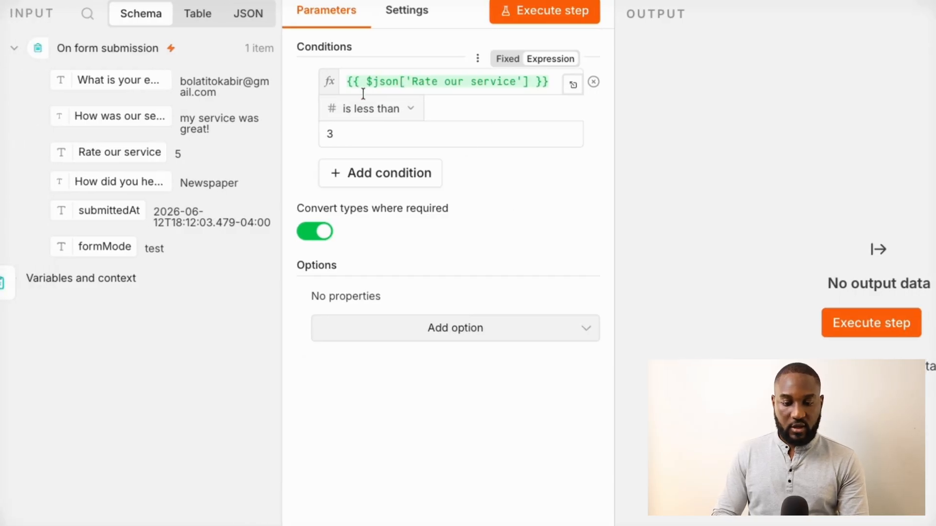
left_click(443, 325)
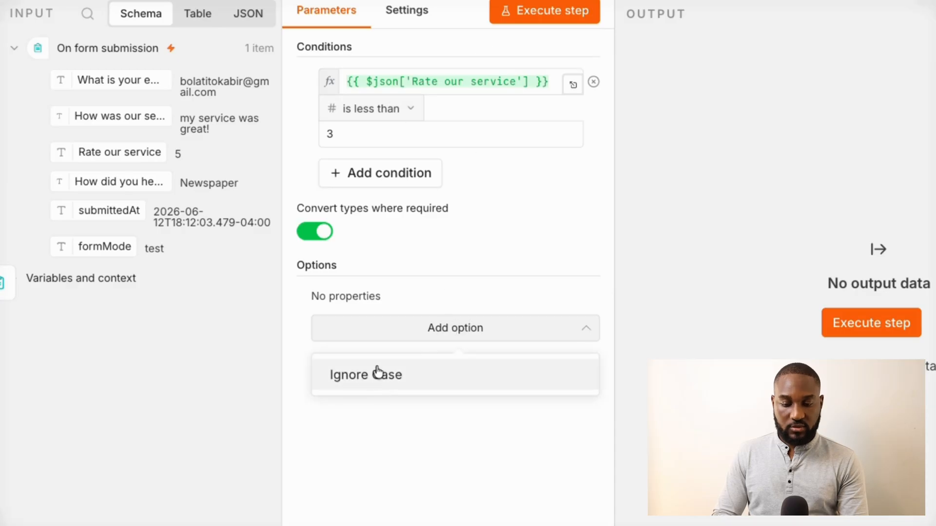
left_click(420, 441)
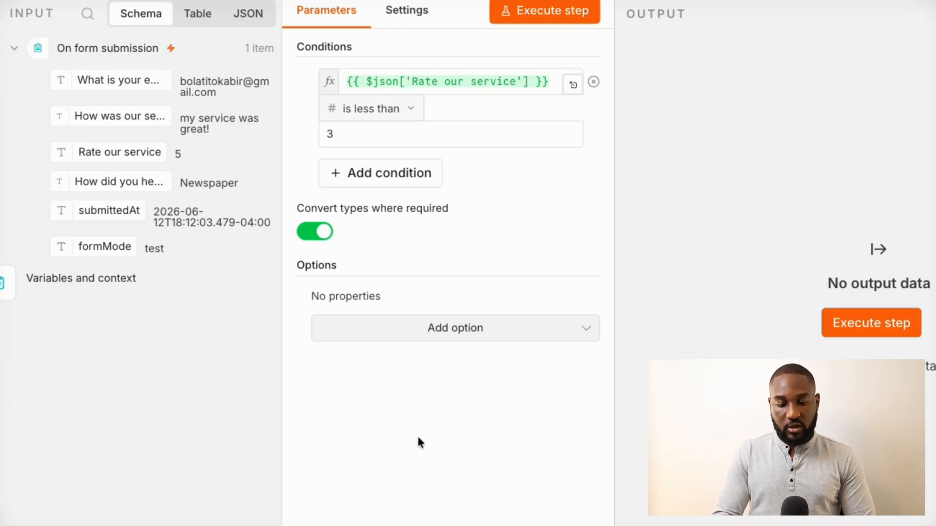
left_click(316, 232)
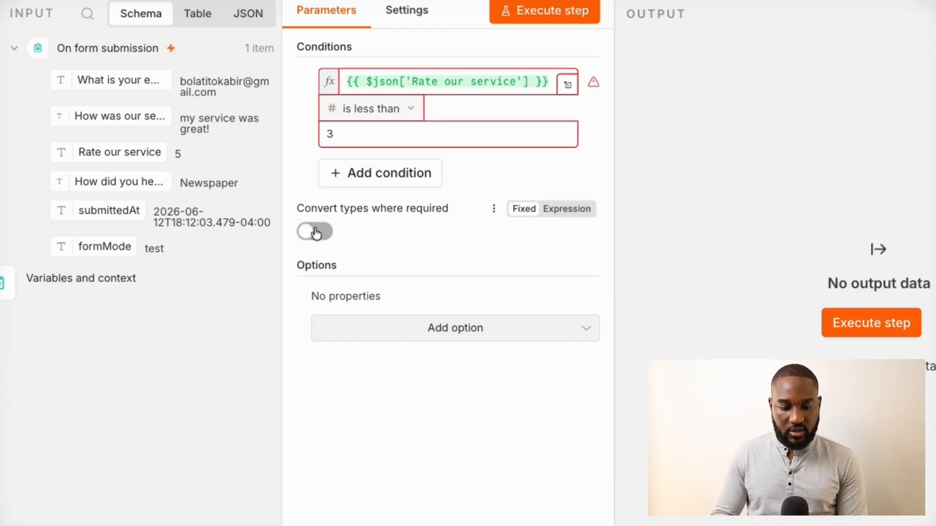
left_click(315, 232)
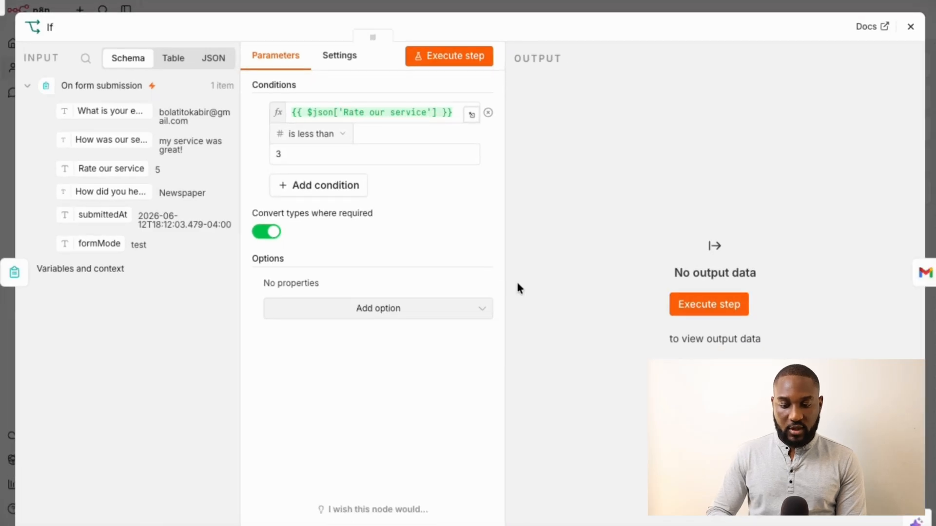
Run the If node test, then reposition the Gmail and If nodes on the canvas
left_click(705, 303)
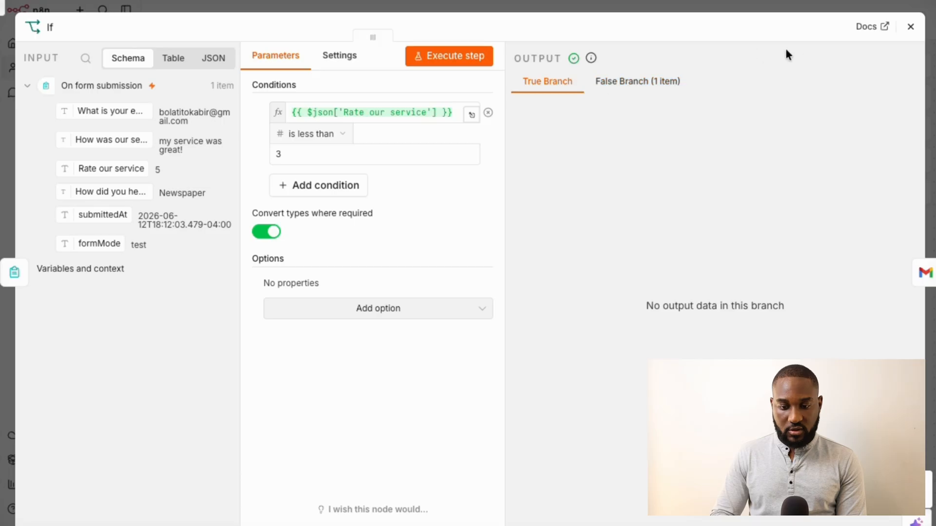
left_click(912, 30)
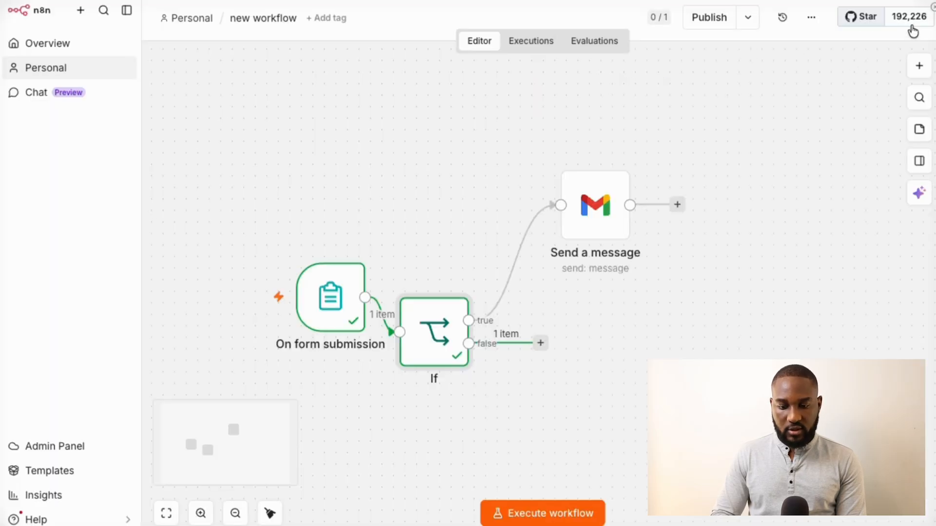
left_click_drag(612, 198, 622, 187)
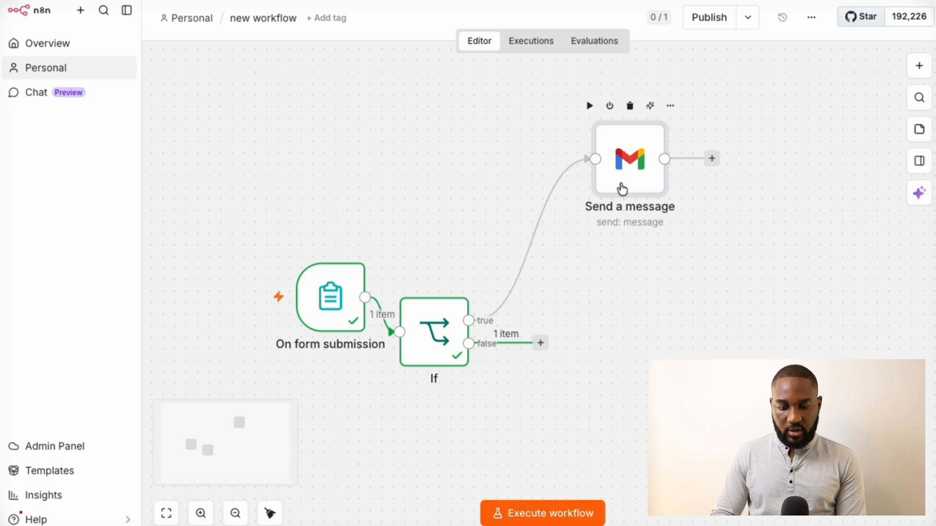
left_click_drag(424, 340, 455, 303)
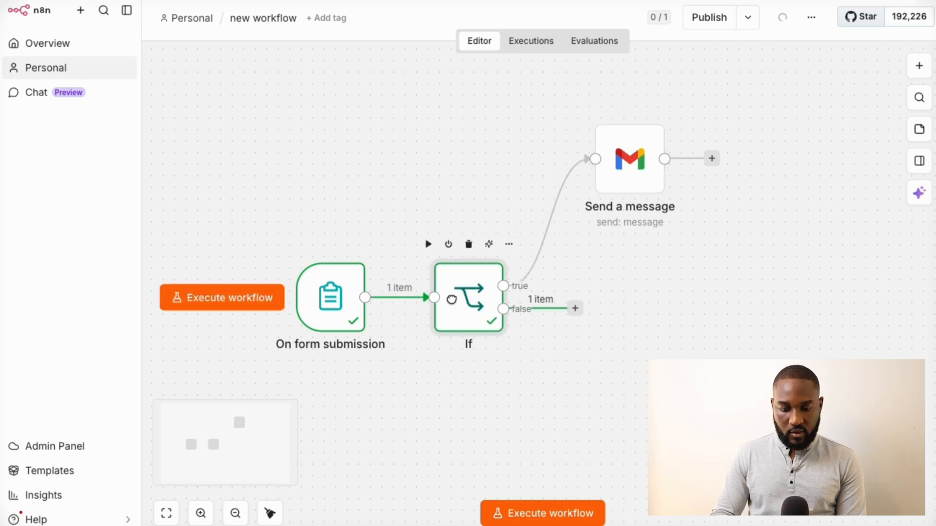
Reopen the If node to confirm the rating-5 submission lands on the False Branch
mouse_move(398, 307)
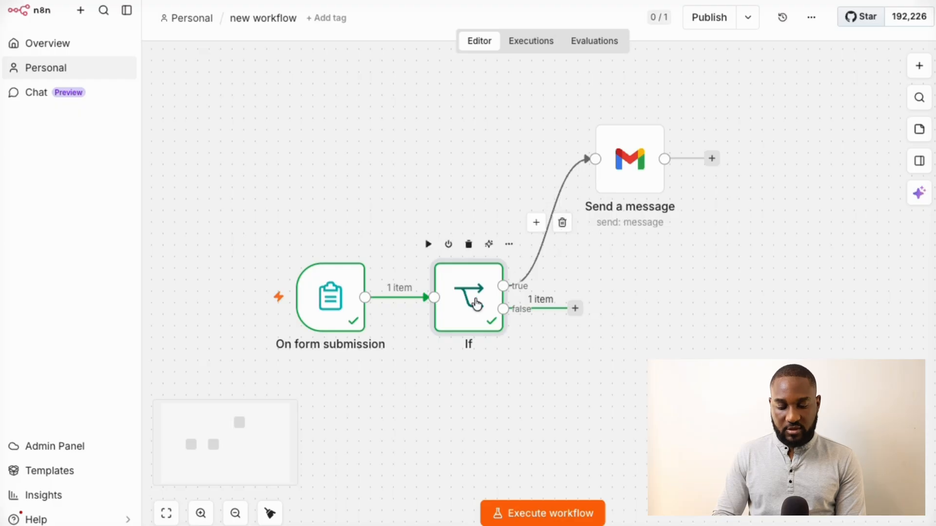
double_click(472, 307)
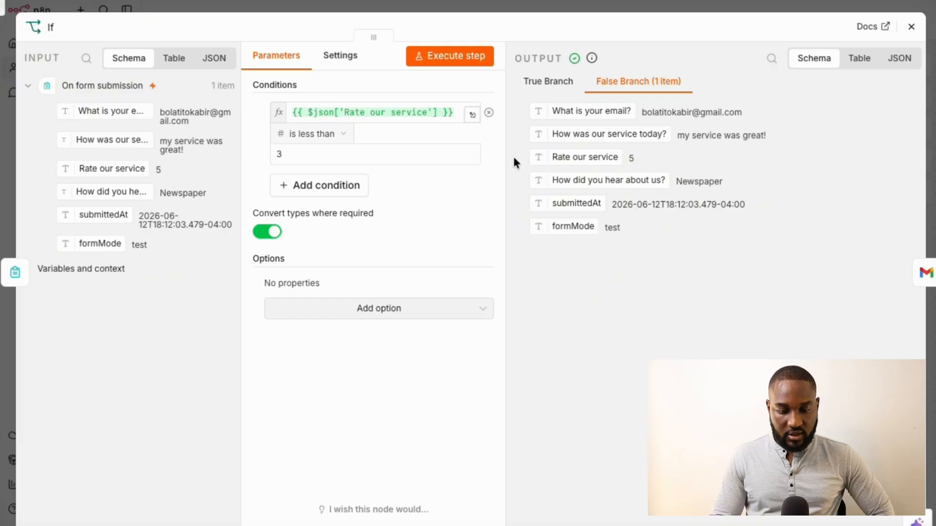
left_click(620, 10)
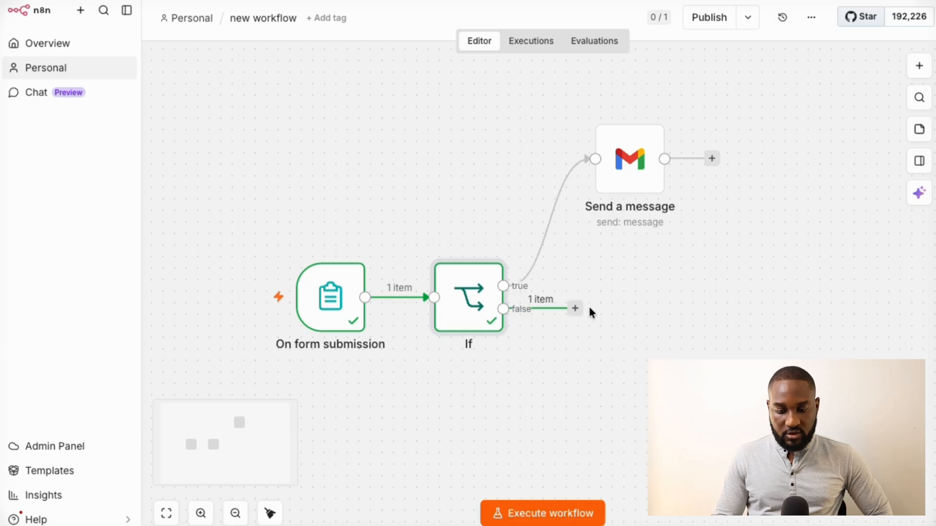
left_click(576, 309)
left_click(530, 364)
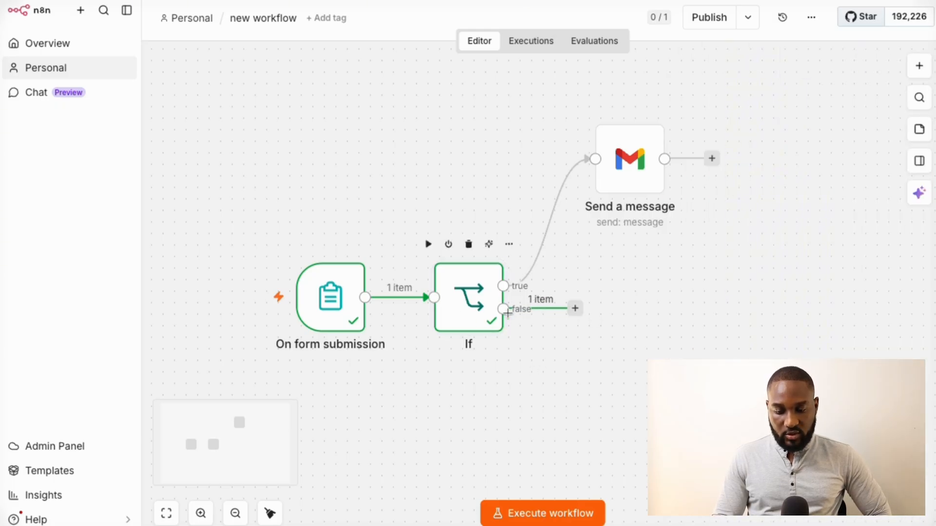
double_click(459, 324)
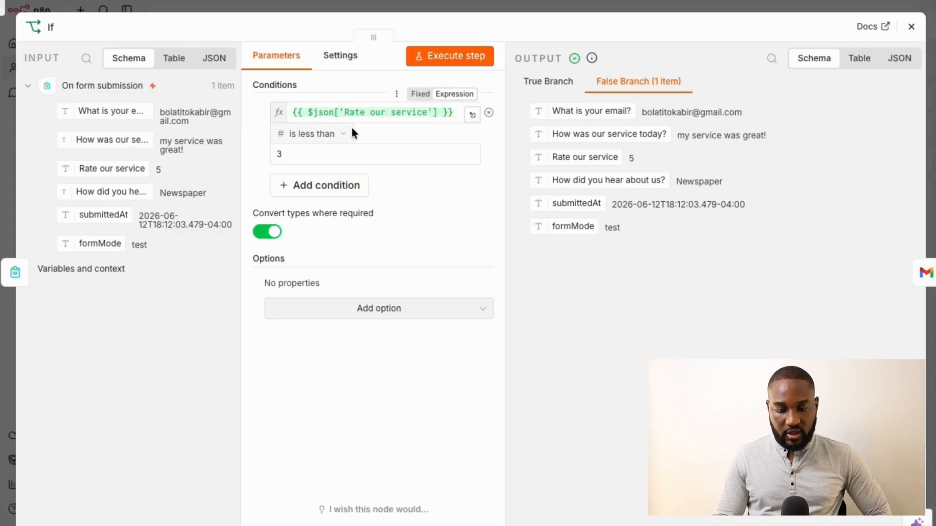
Add a Gmail node to the If false output by searching 'gma' in the node list
left_click(533, 9)
left_click(576, 308)
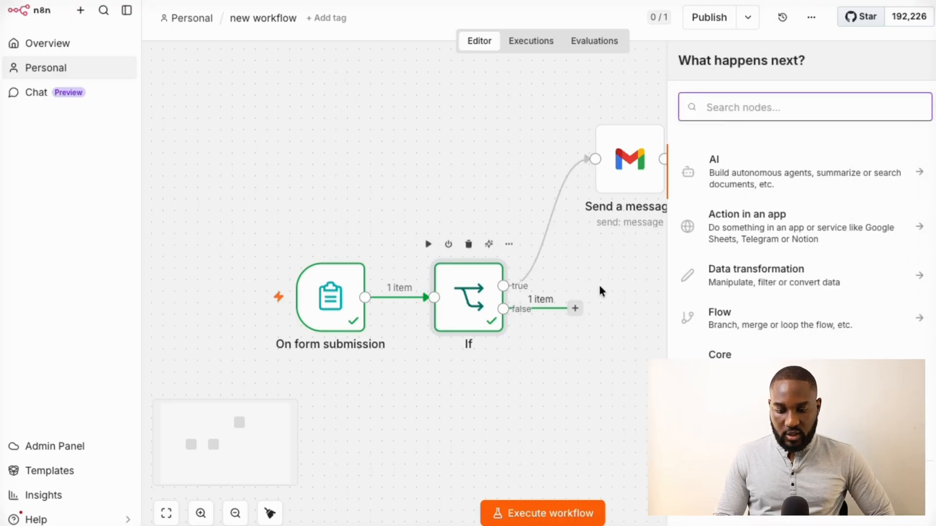
type("m")
key("ctrl+a")
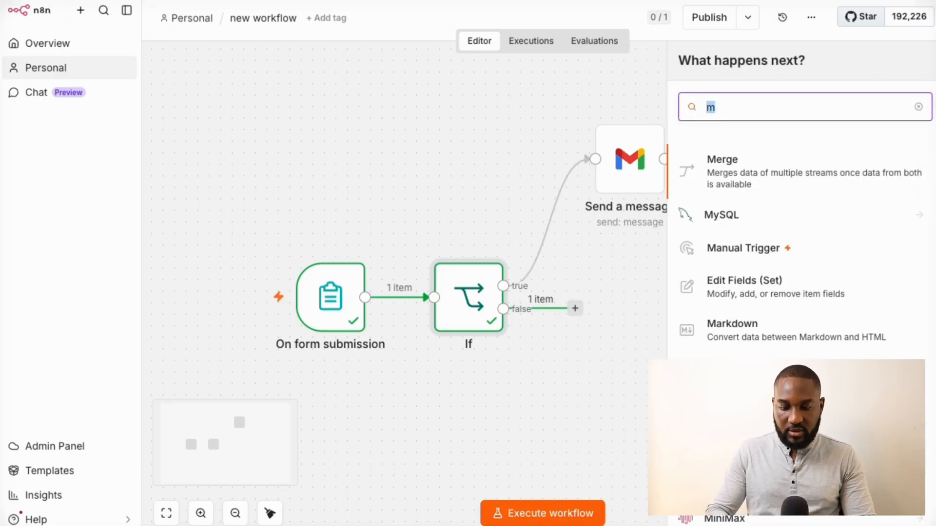
type("gma")
left_click(719, 164)
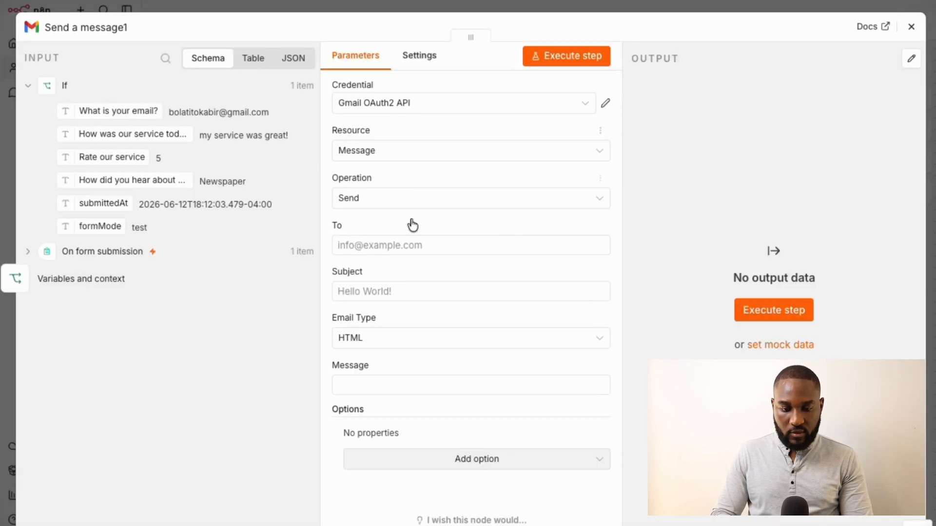
Set the To field to the suggested recipient address with the +social alias
left_click(411, 246)
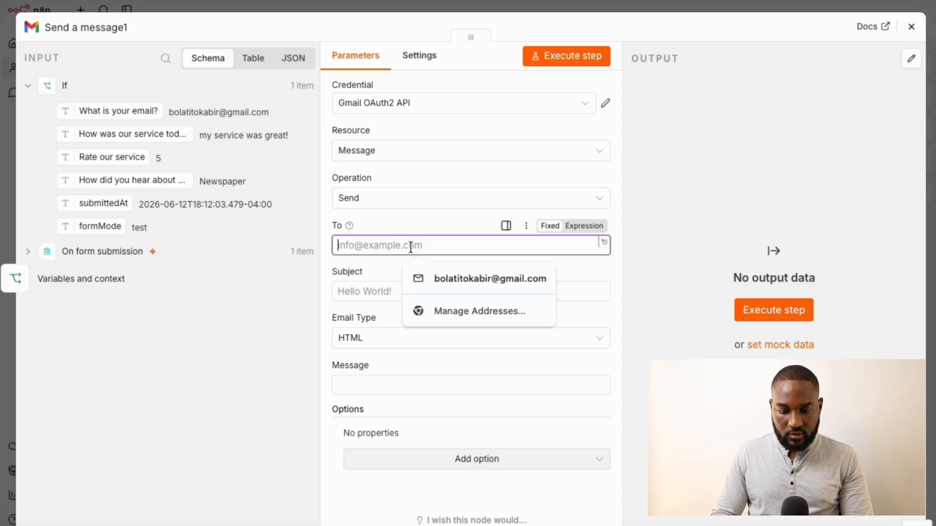
left_click(479, 278)
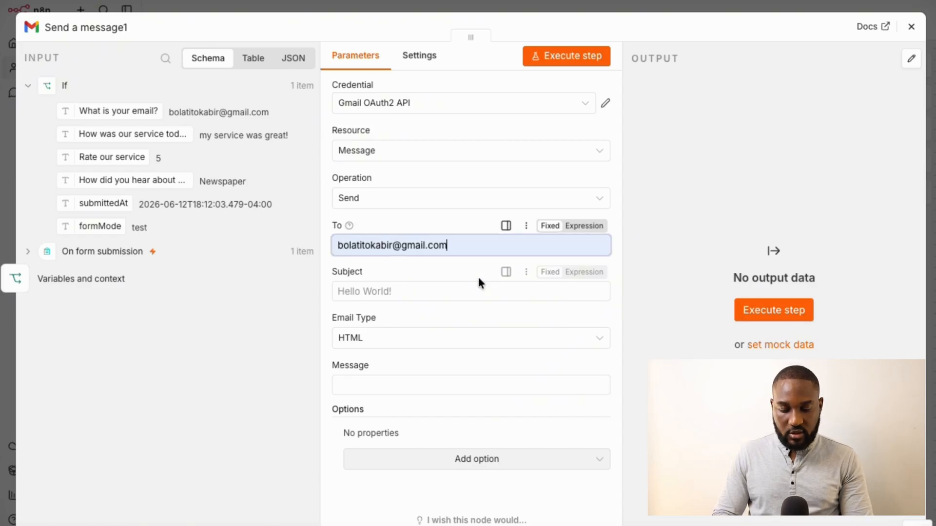
left_click(390, 247)
key("Escape")
type("+s")
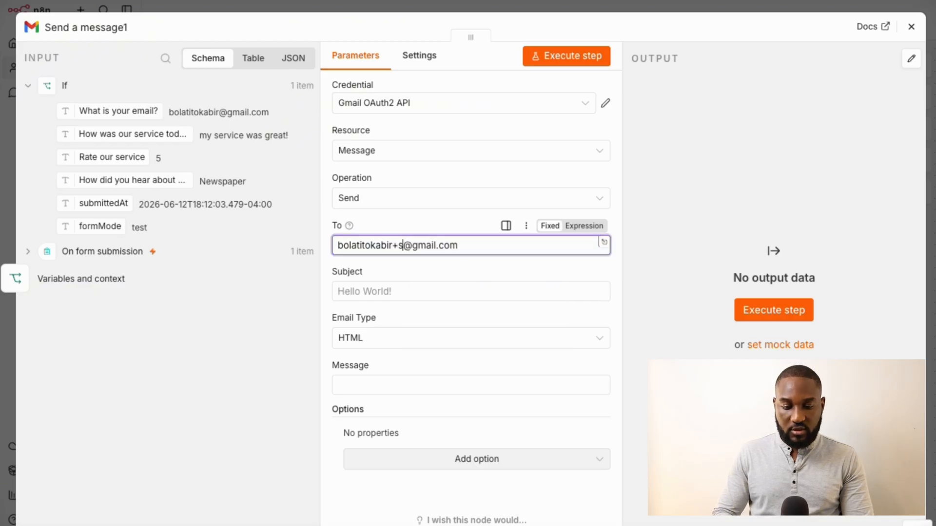
type("coail")
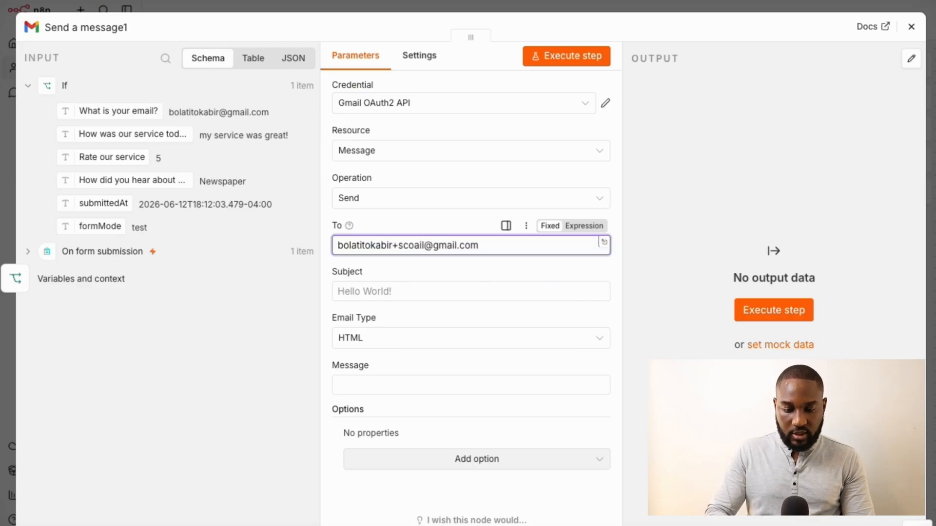
key("ctrl+shift+Left")
type("social")
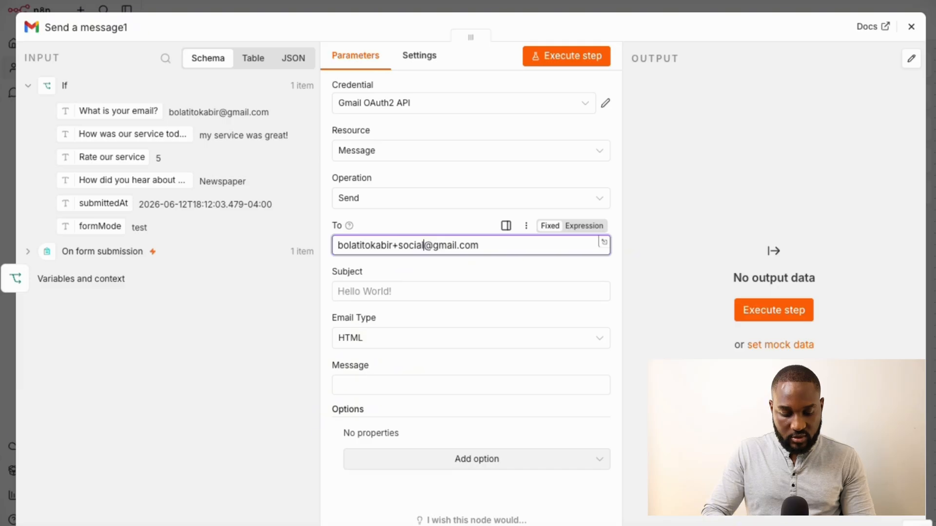
key("ctrl+a")
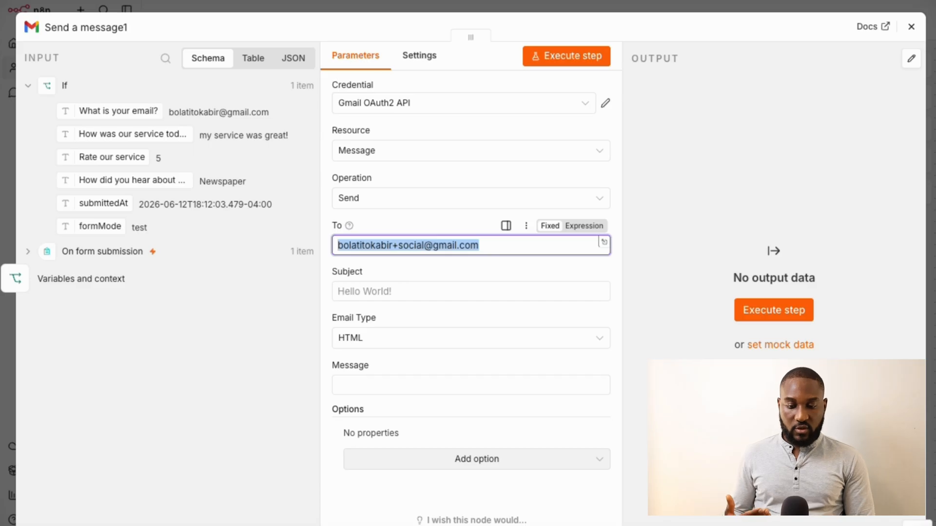
key("Right")
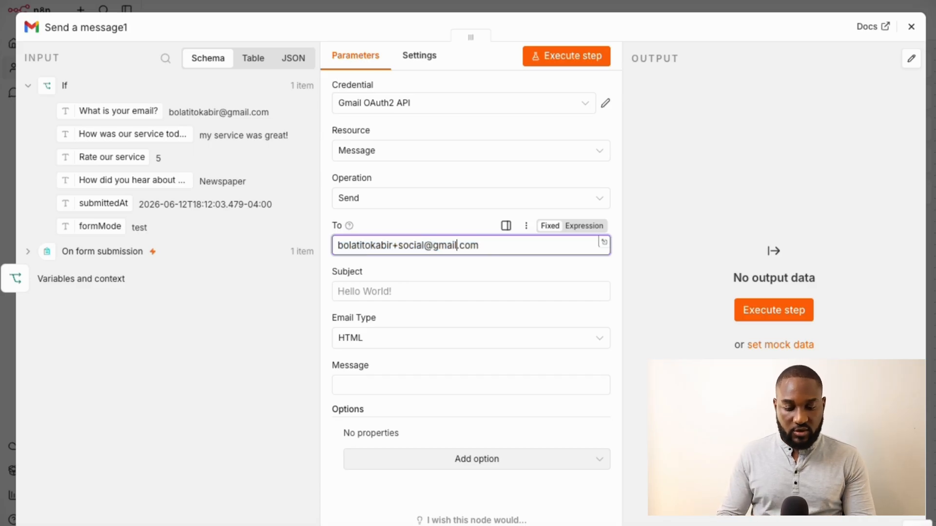
key("shift+Home")
key("BackSpace")
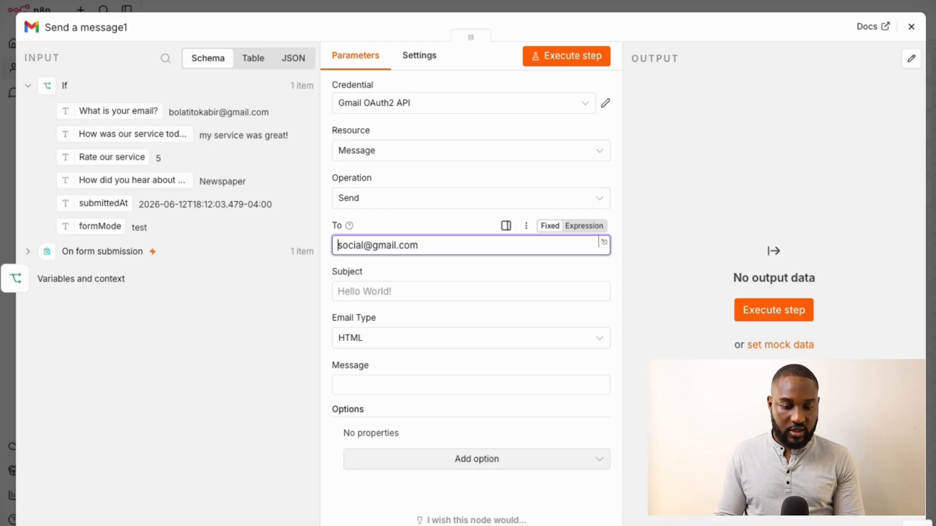
key("ctrl+z")
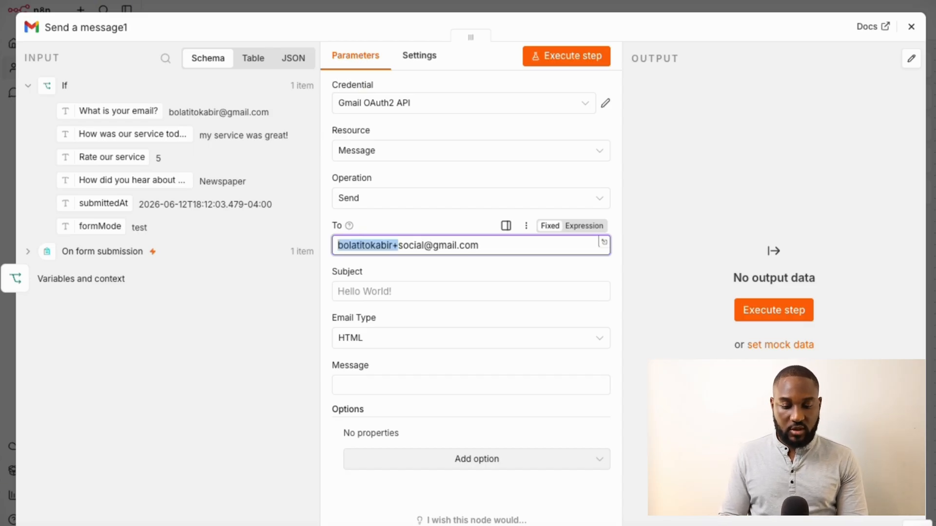
key("ctrl+a")
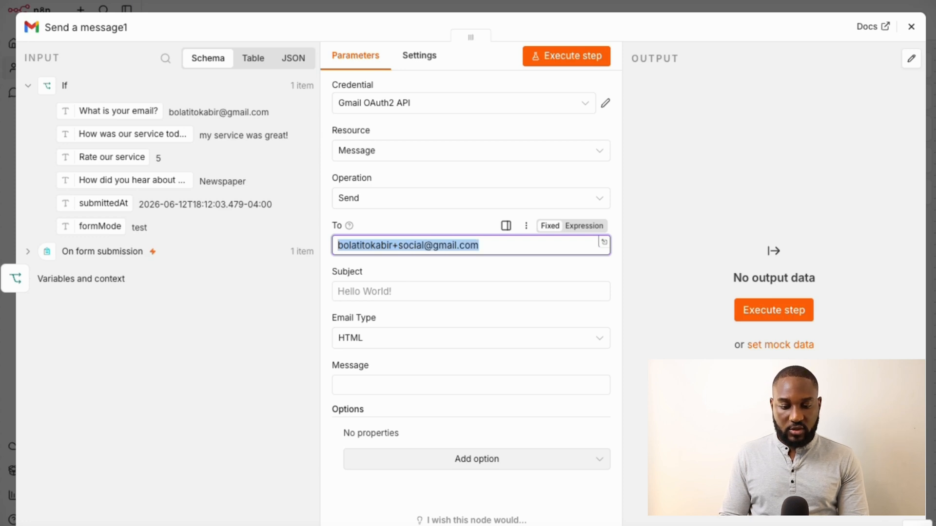
Give the email the subject 'Customer Review' and return to the canvas
left_click(369, 291)
type("We ")
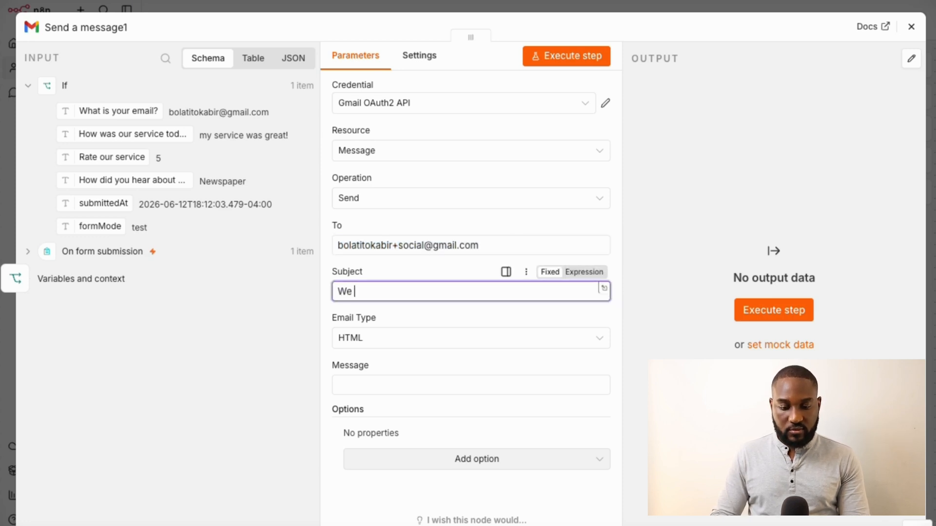
type("got a")
key("ctrl+a")
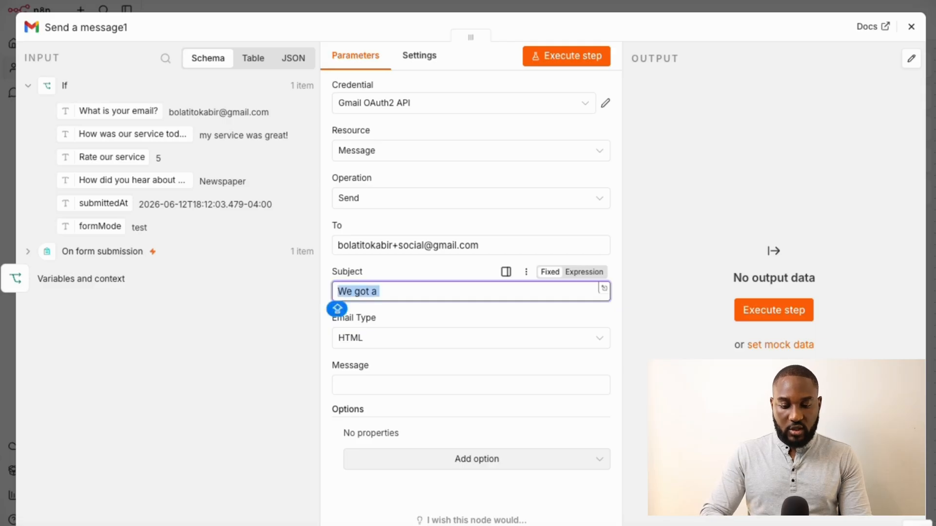
type("Custom")
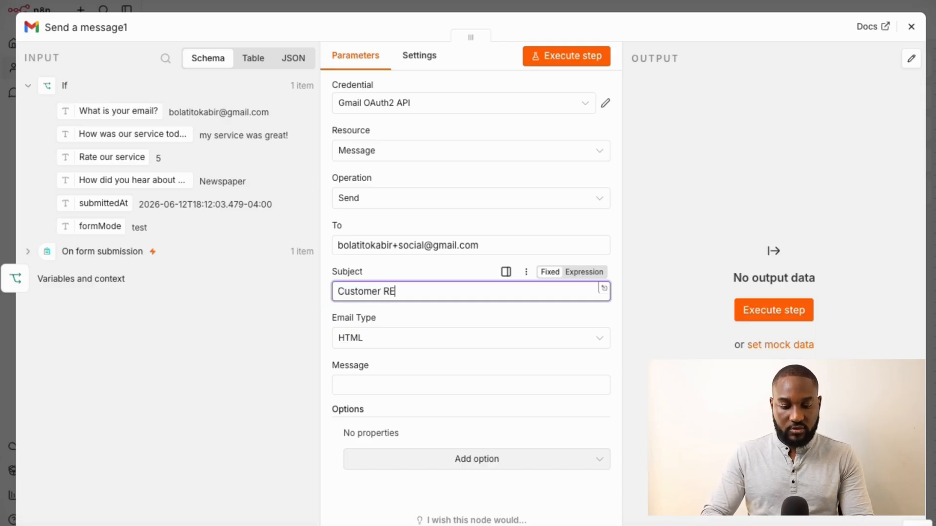
type("er RE")
key("BackSpace")
type("e")
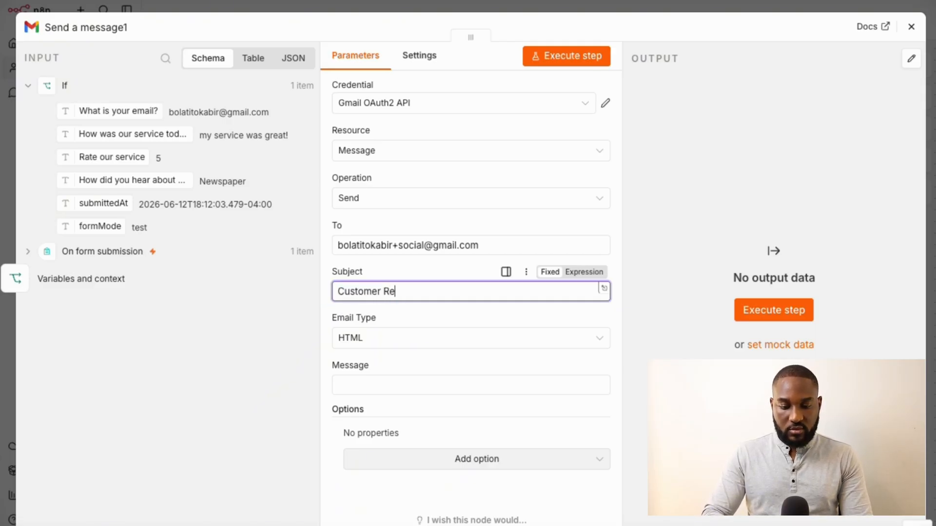
type("view")
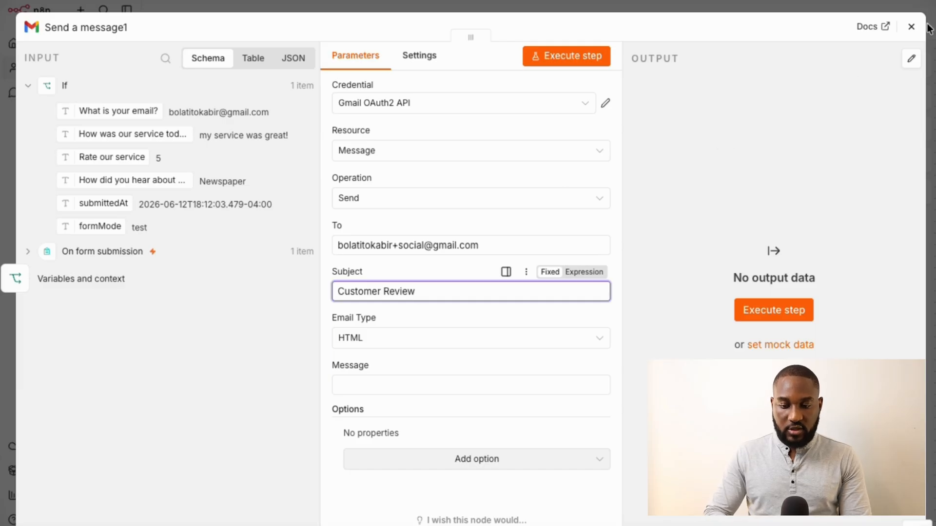
left_click(912, 27)
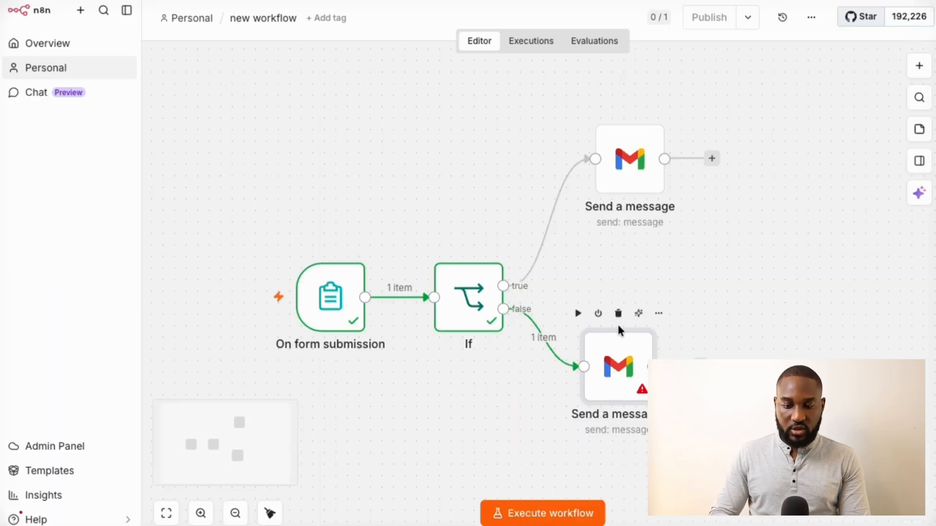
Delete the lower Gmail node and place a duplicate of the top Send a message node below-right of If
left_click(618, 313)
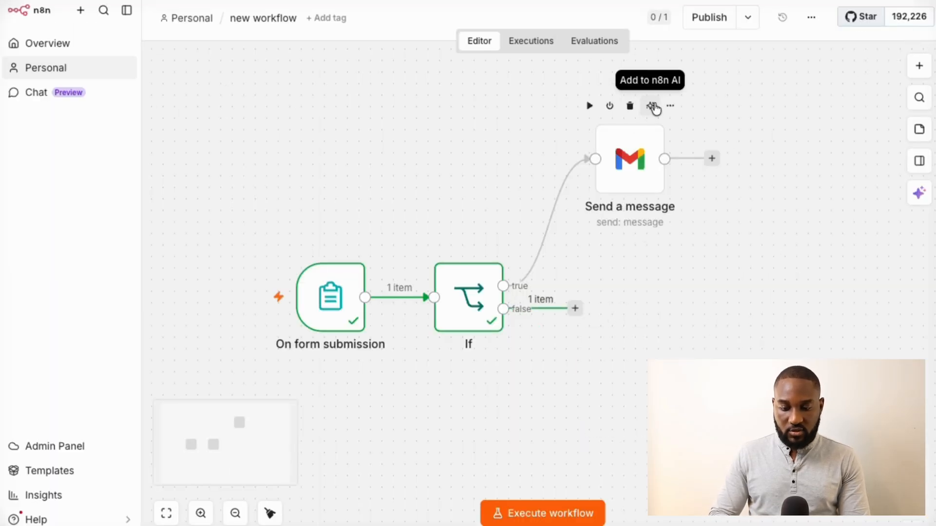
left_click(669, 106)
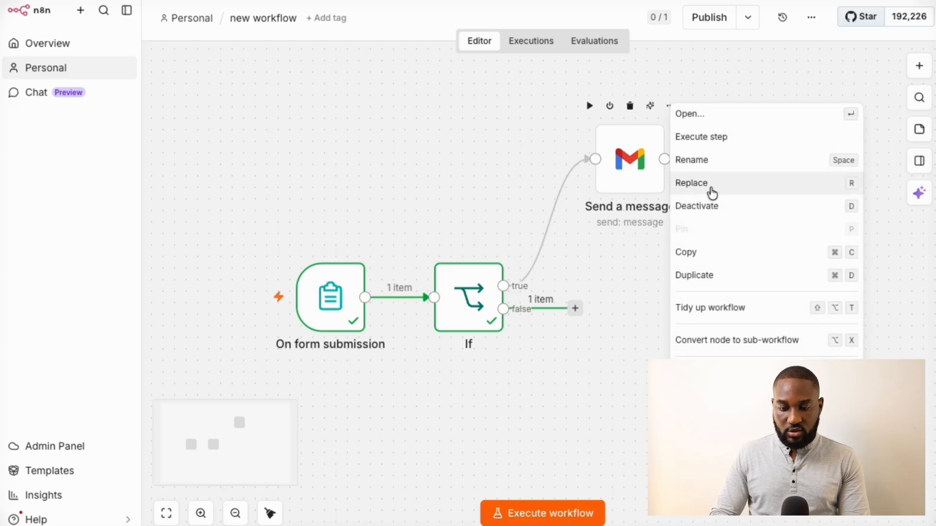
left_click(701, 276)
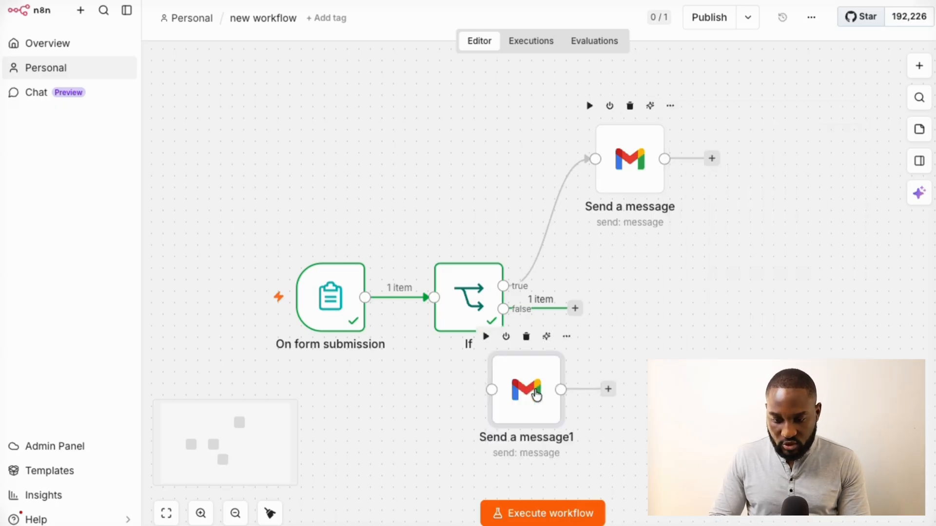
left_click_drag(536, 395, 663, 337)
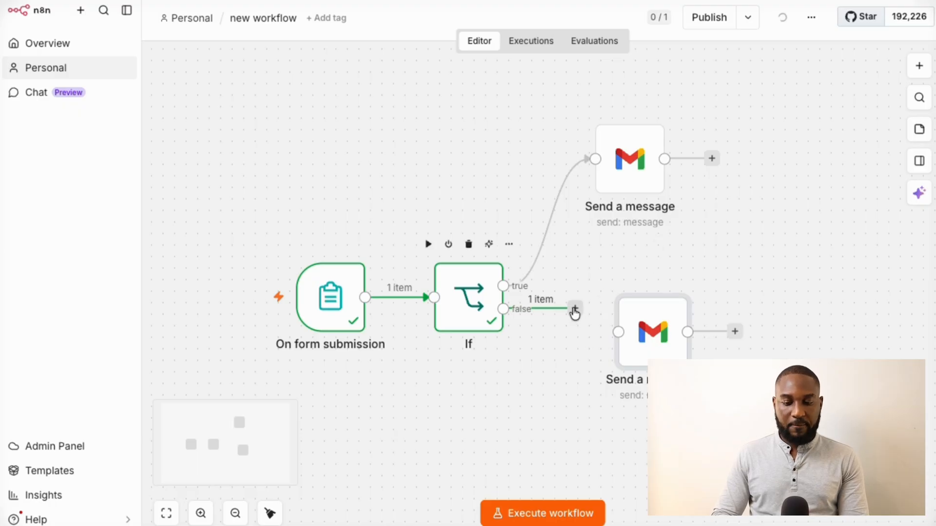
Wire the If false output to Send a message1 and append +social to its To address
left_click_drag(575, 308, 619, 332)
double_click(652, 327)
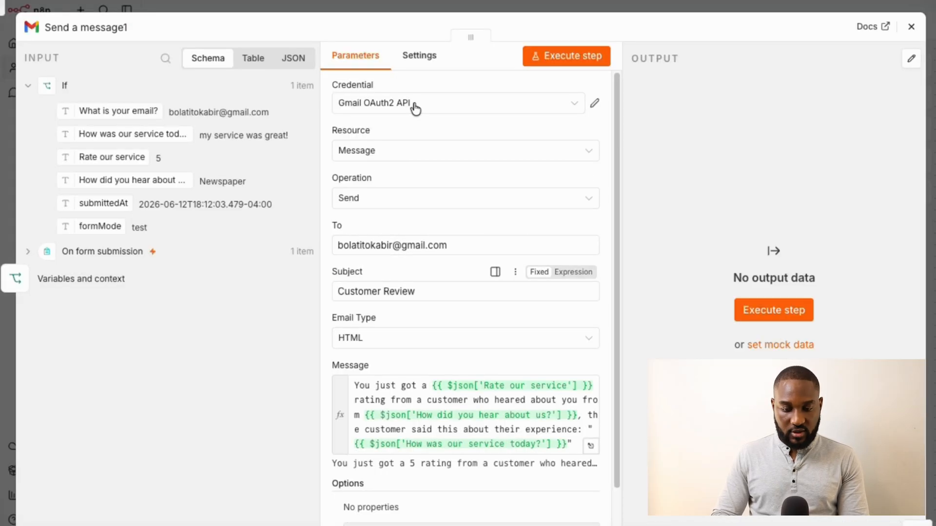
left_click(391, 244)
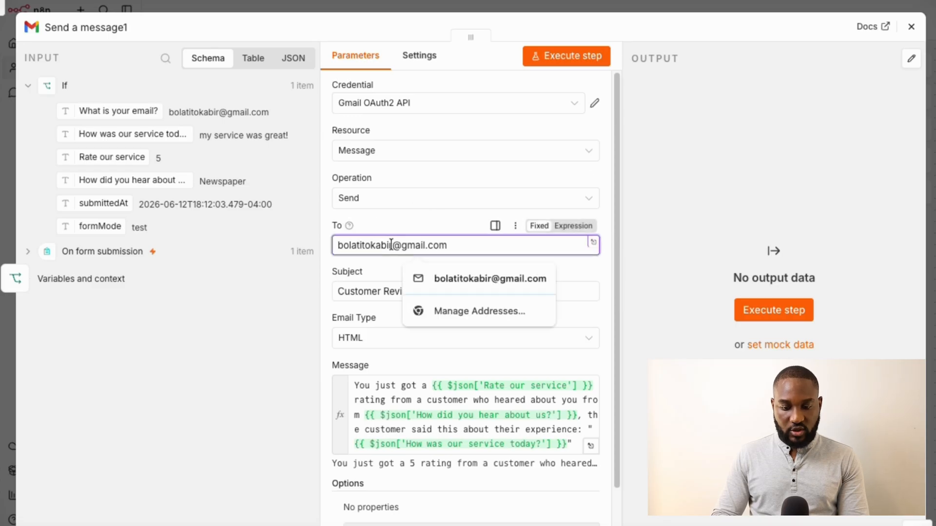
type("+social")
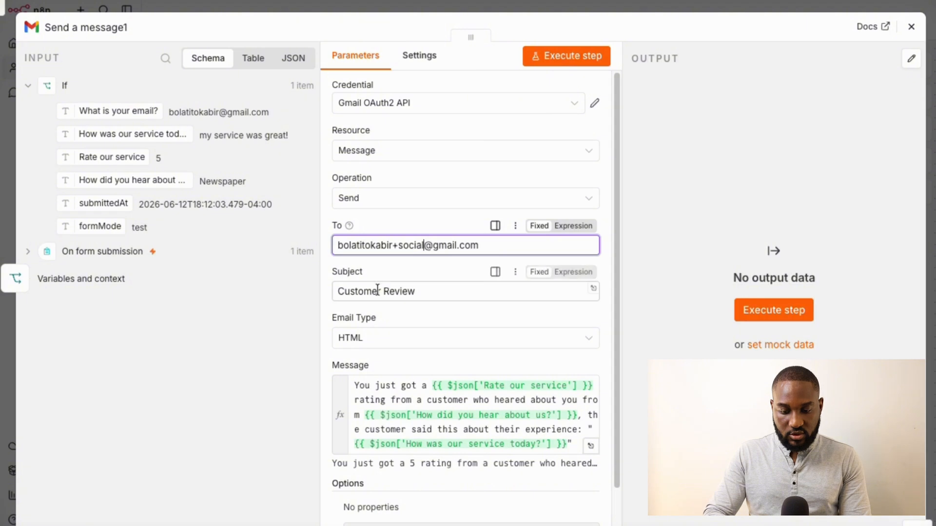
scroll(429, 385, "down", 2)
scroll(431, 384, "down", 1)
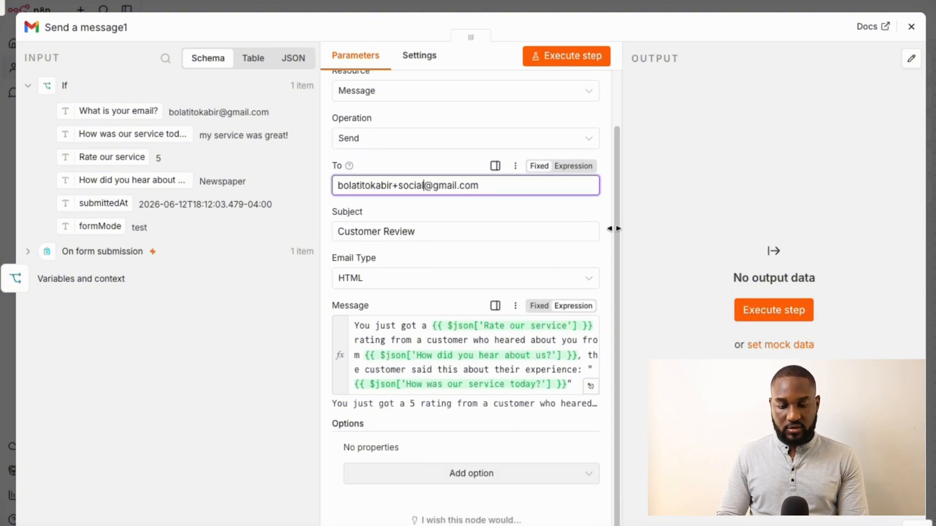
left_click(911, 30)
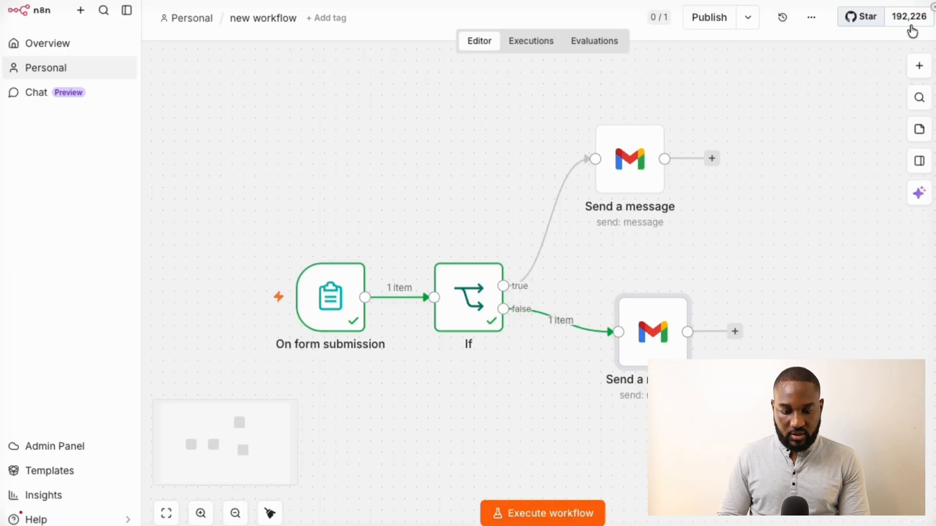
Set the top Send a message recipient to the form's 'What is your email?' answer
mouse_move(631, 194)
double_click(634, 164)
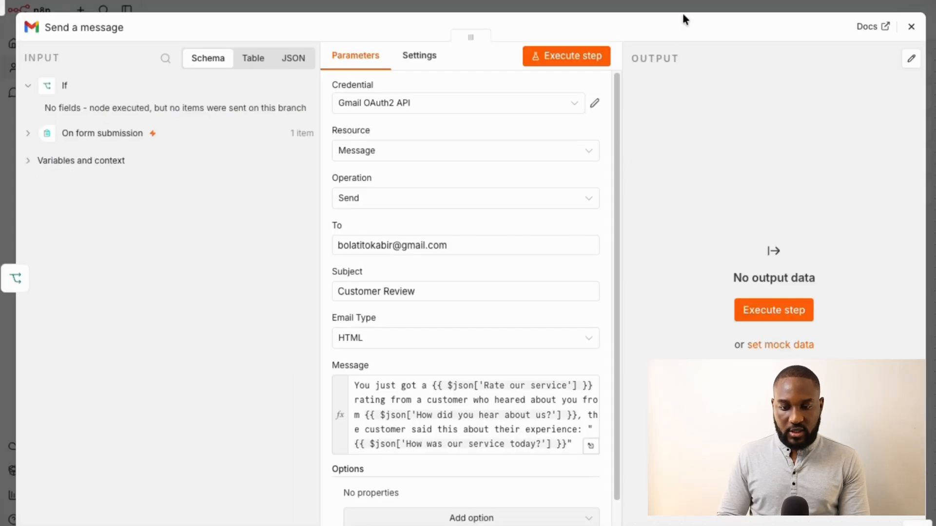
scroll(441, 286, "down", 2)
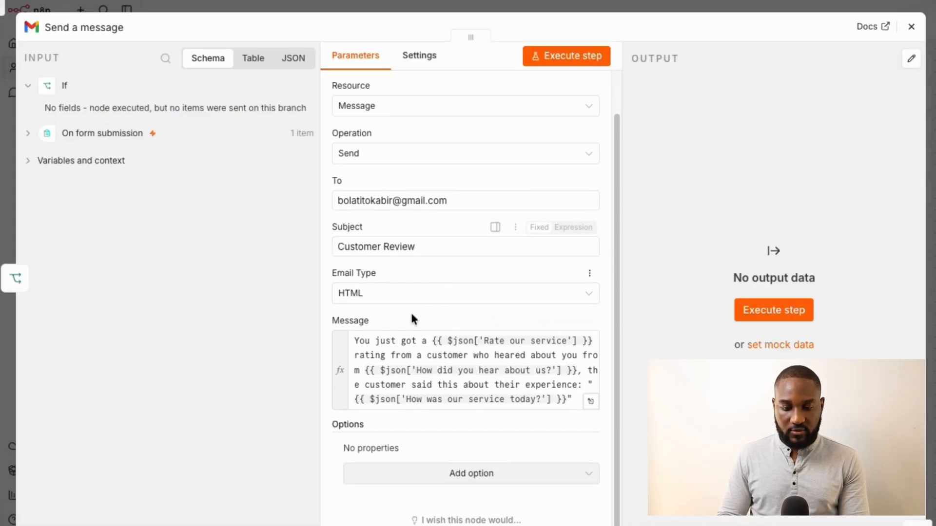
left_click(28, 134)
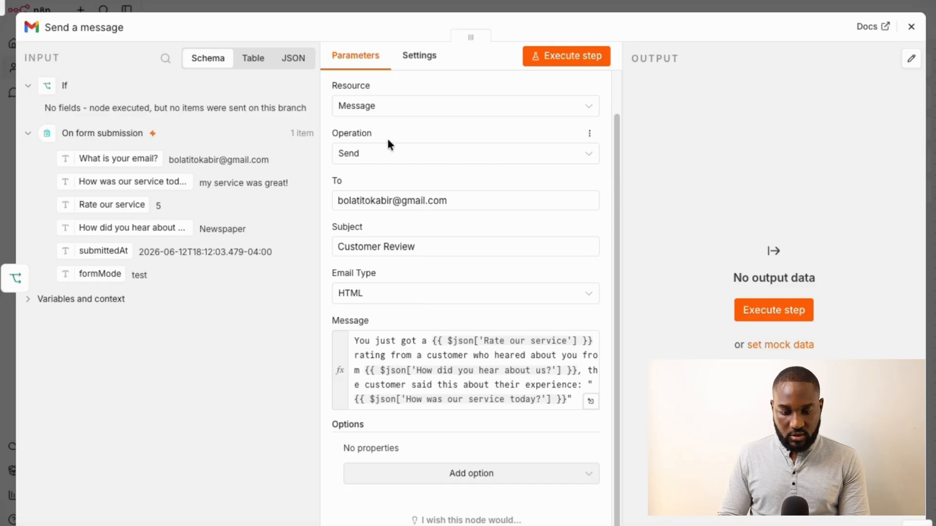
left_click(458, 200)
key("super+a")
key("BackSpace")
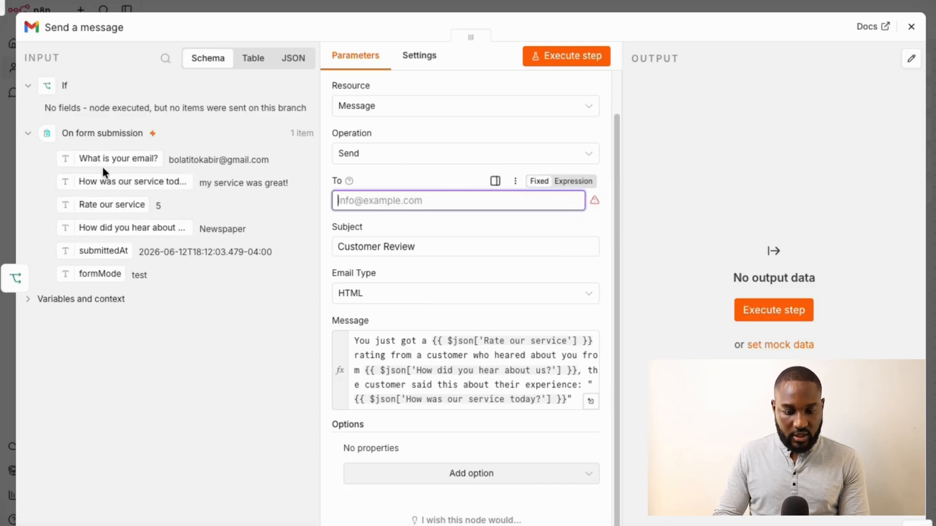
left_click_drag(106, 159, 386, 207)
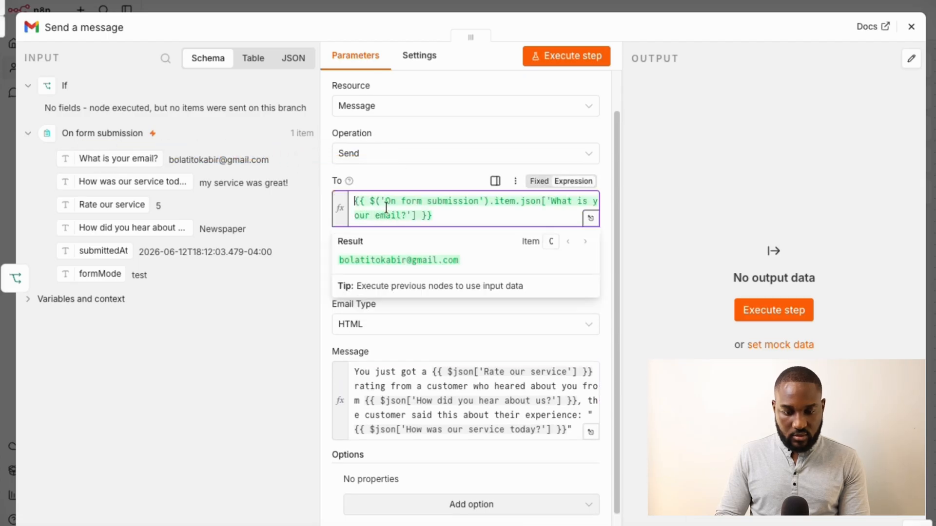
Replace the message body with 'We notice you has a bad experience and gave'
left_click(398, 394)
key("ctrl+a")
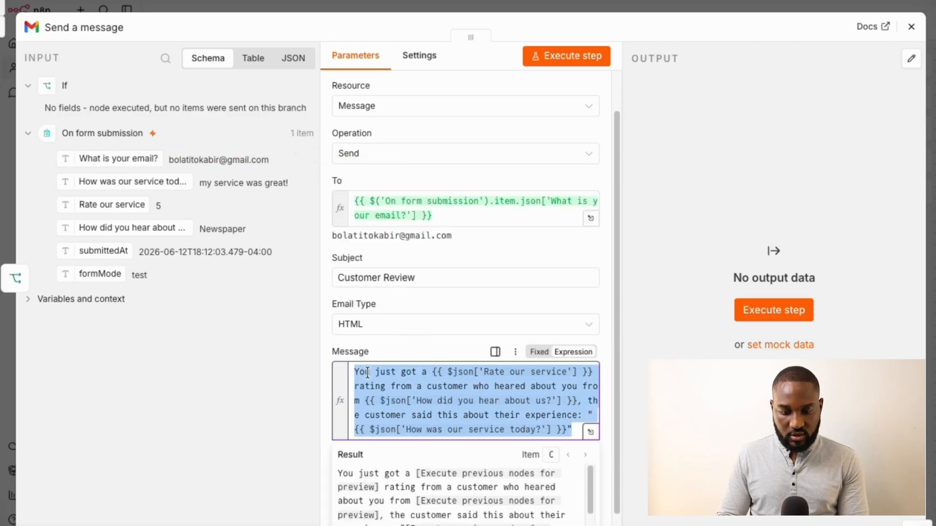
type("Sorry,")
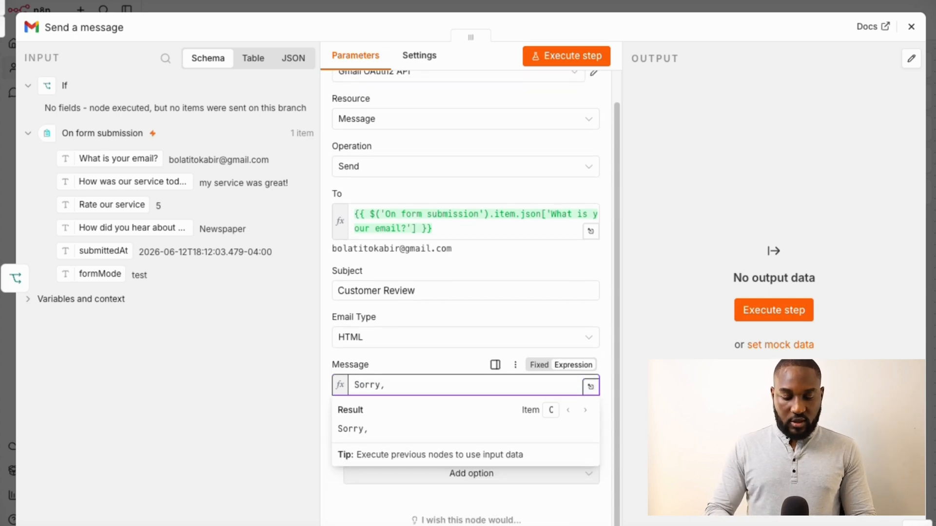
key("ctrl+a")
type("W")
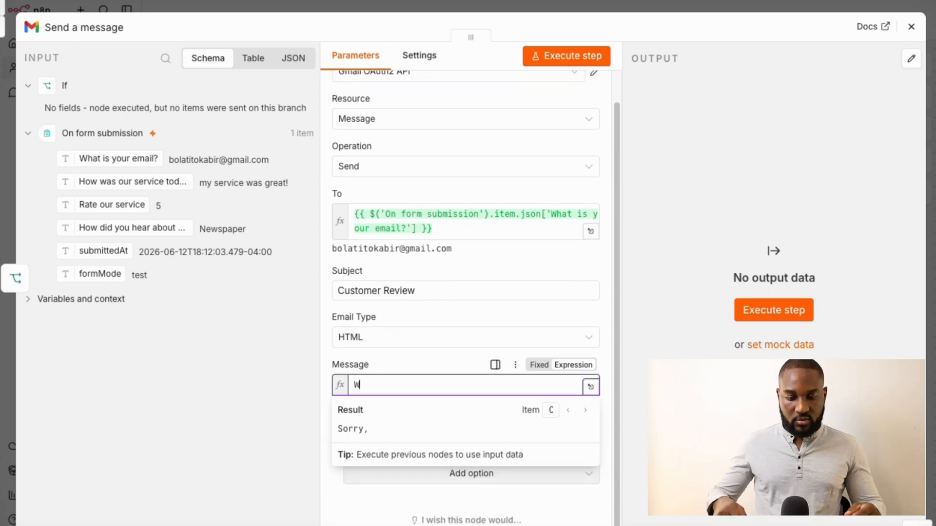
type("e notice y")
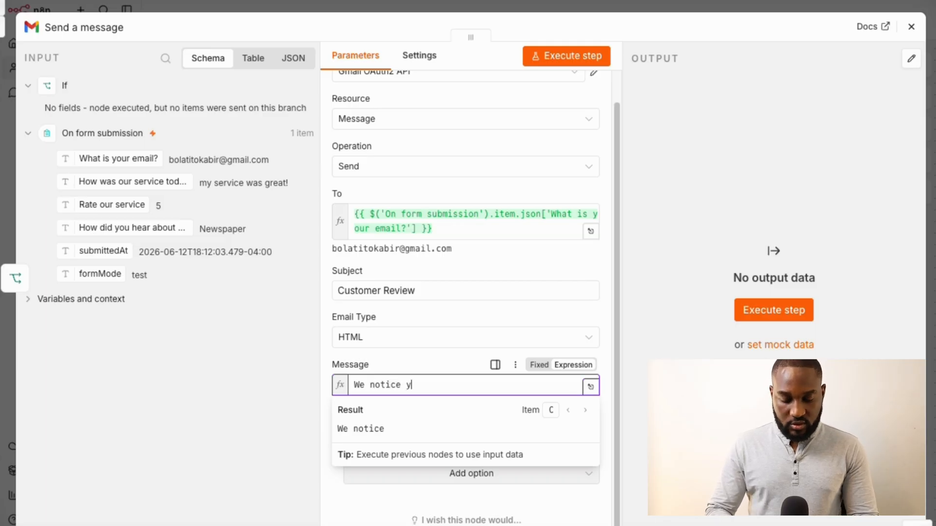
type("ou has a na")
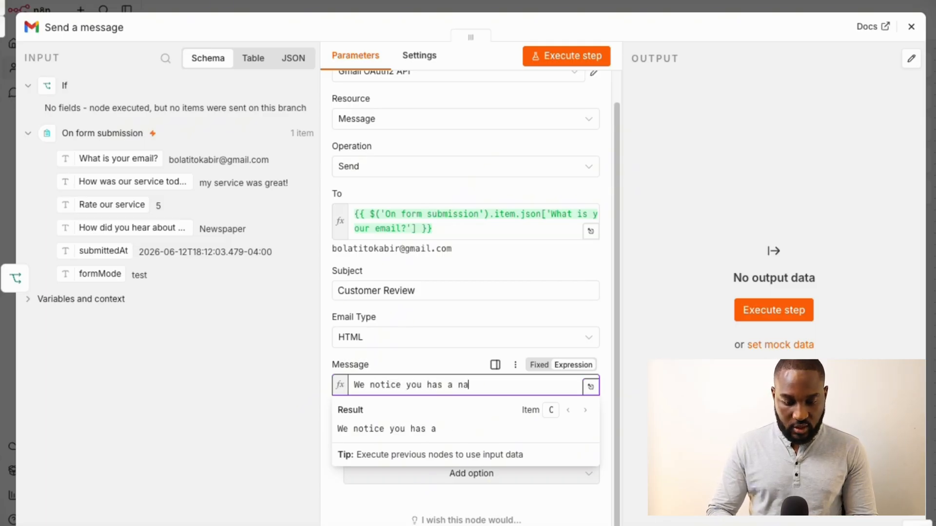
key("BackSpace")
key("BackSpace")
type("bnad")
key("BackSpace")
key("BackSpace")
type("d")
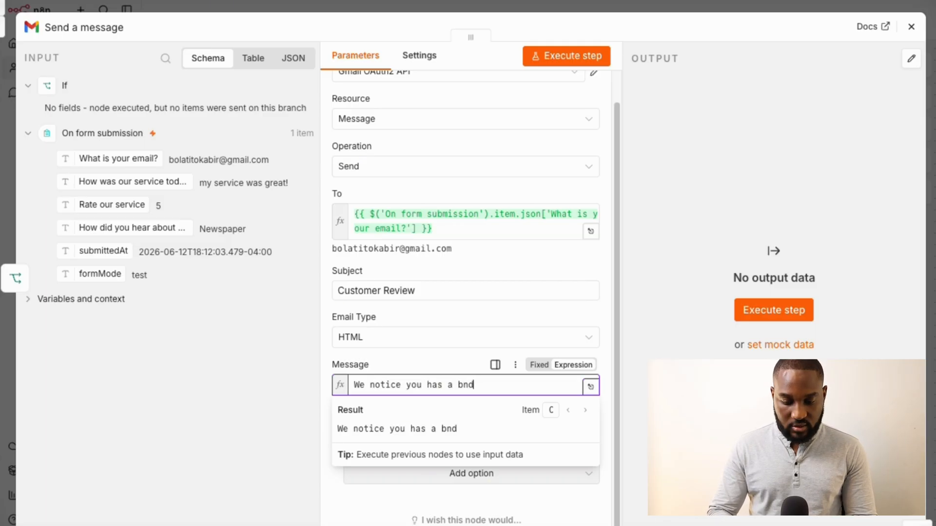
key("BackSpace")
key("BackSpace")
type("d")
key("BackSpace")
type("ad e")
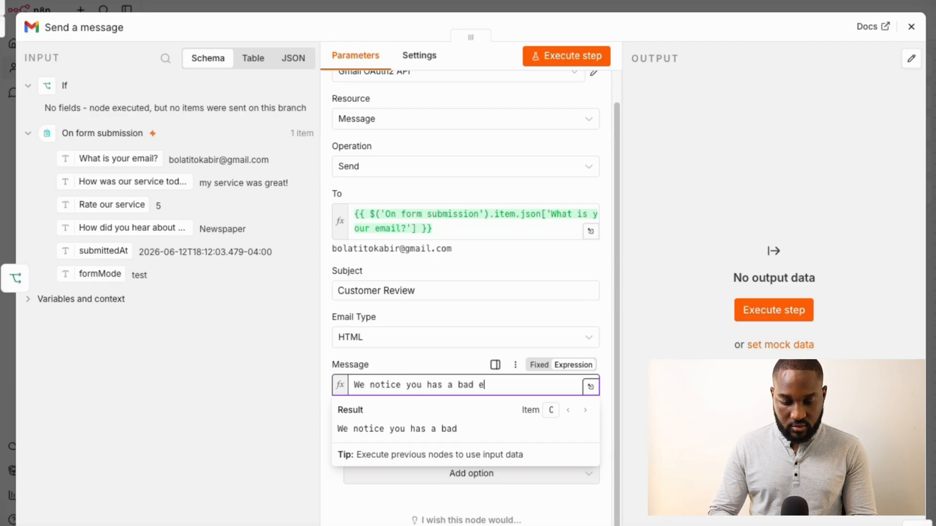
type("xperience and ha")
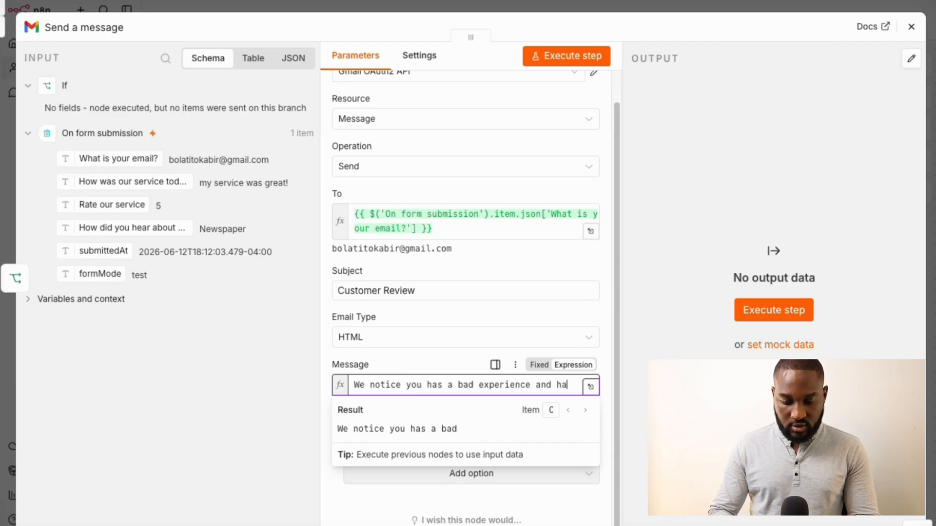
type("d")
key("BackSpace")
key("BackSpace")
key("BackSpace")
type("gave us")
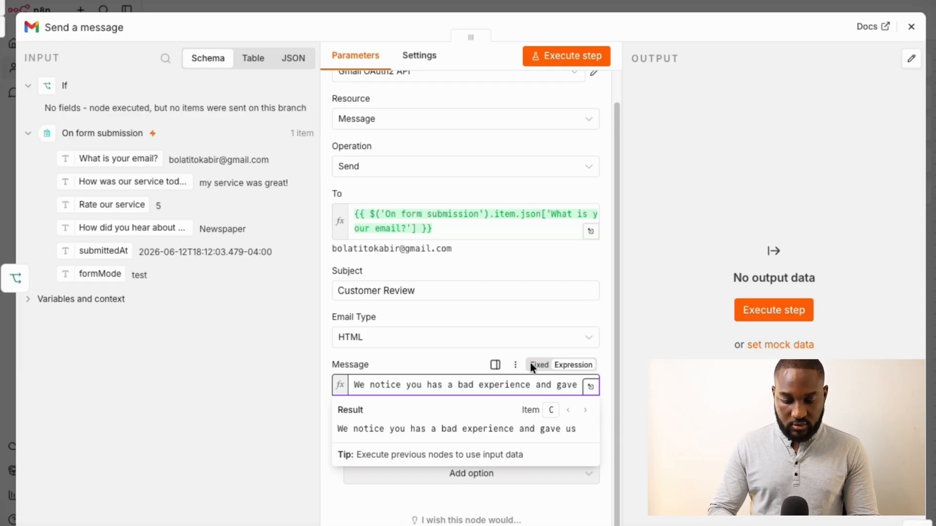
In the expanded editor, insert the form's Rate our service value followed by 'rating'
left_click(591, 387)
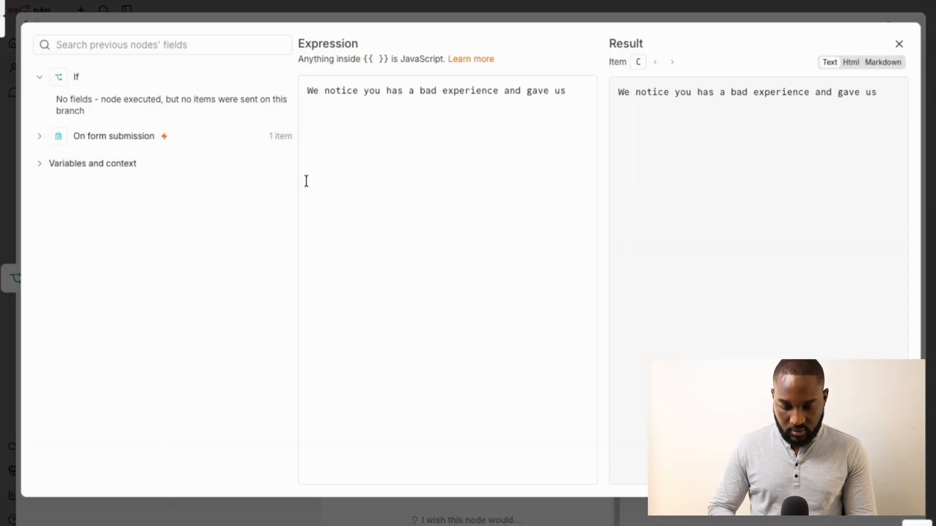
left_click(589, 103)
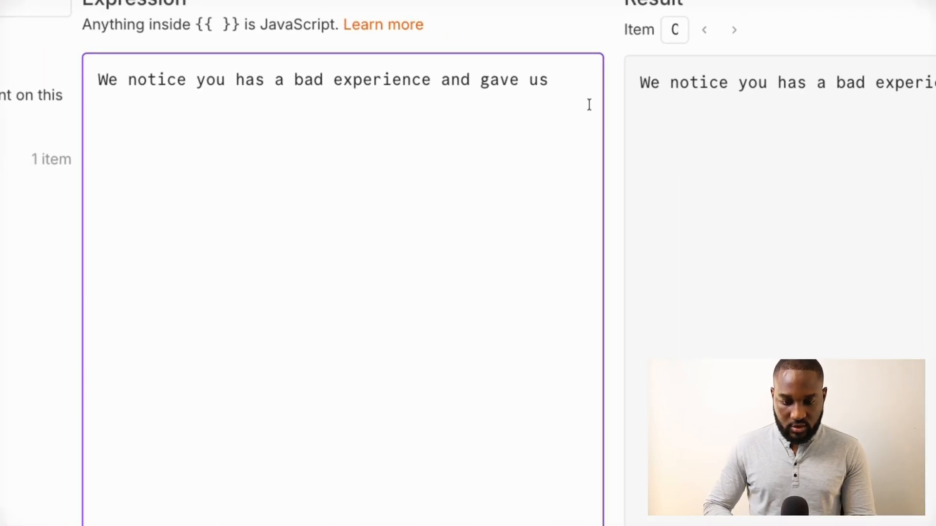
type("a")
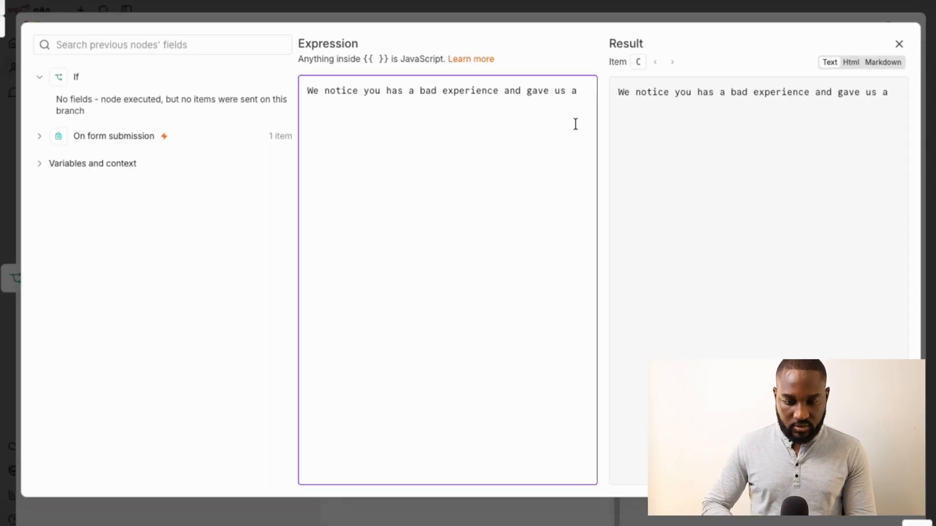
left_click(40, 136)
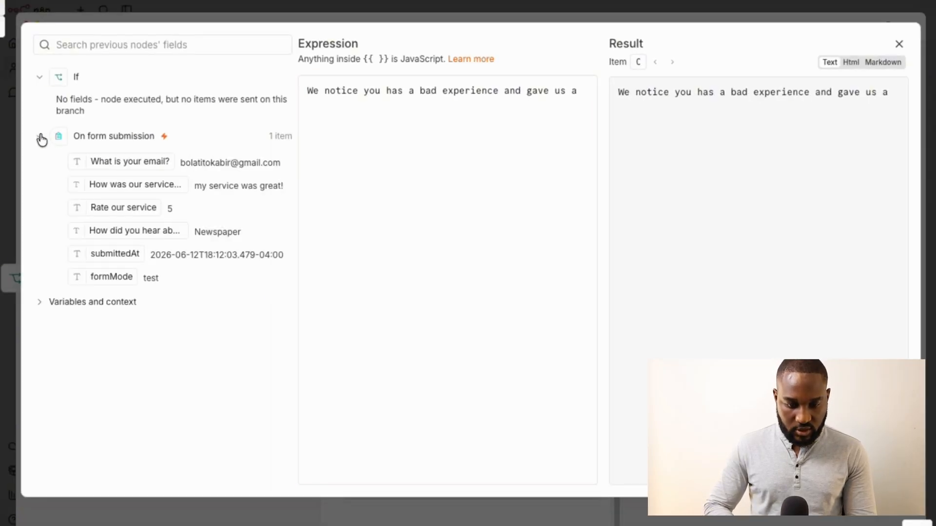
left_click_drag(119, 206, 435, 217)
left_click(435, 217)
type("rating")
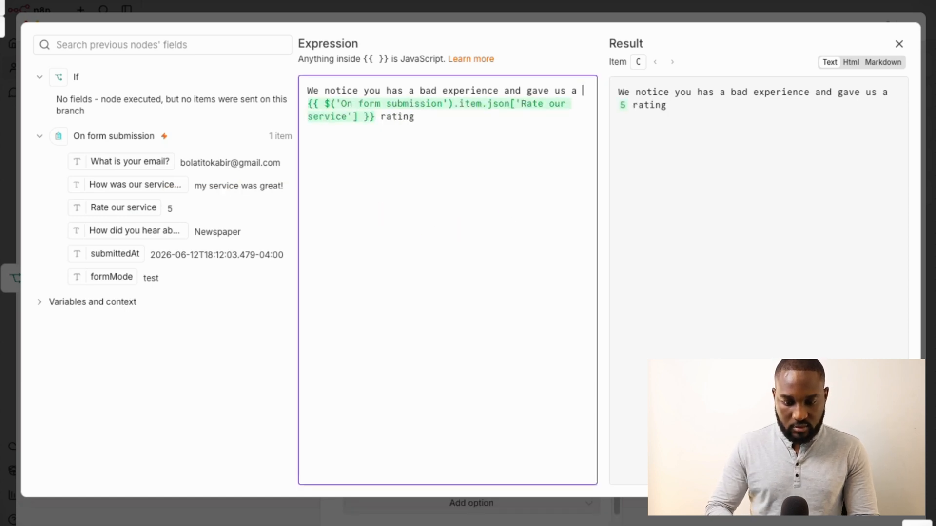
key("BackSpace")
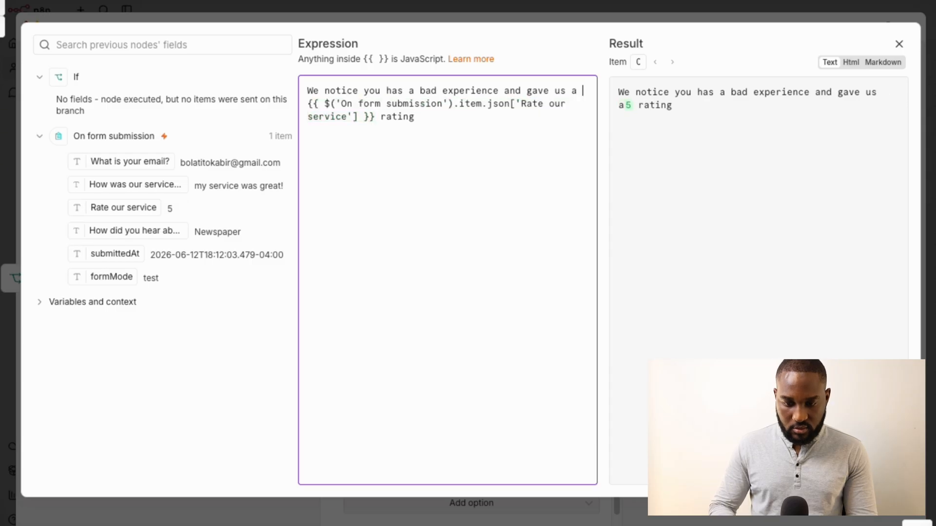
End the message with ', we will work hard to improve your experience on your next visit. Thank you.'
left_click(414, 116)
type(", we wi")
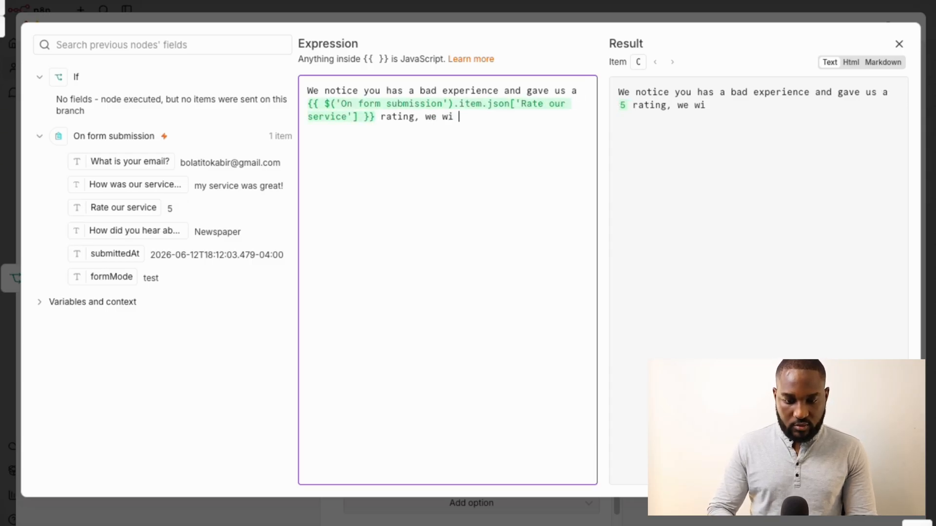
key("BackSpace")
type("l work")
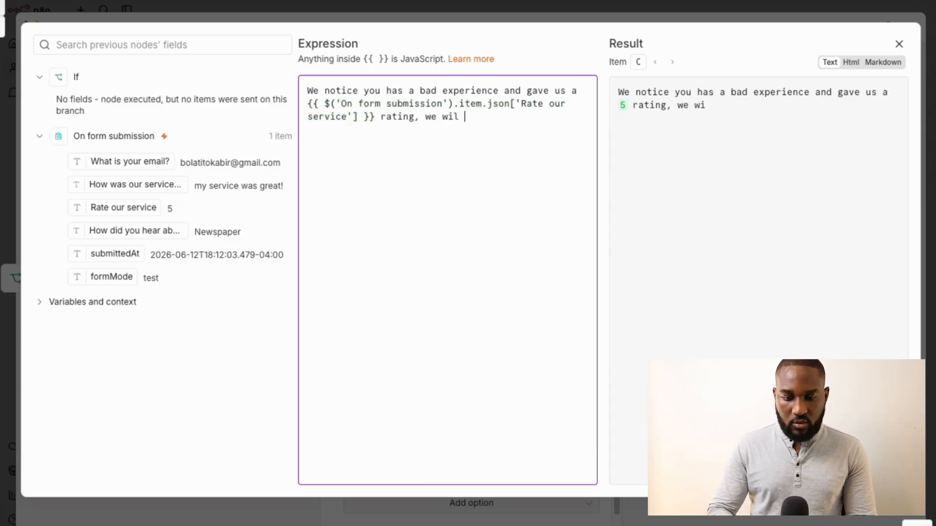
key("BackSpace")
key("BackSpace")
key("BackSpace")
key("BackSpace")
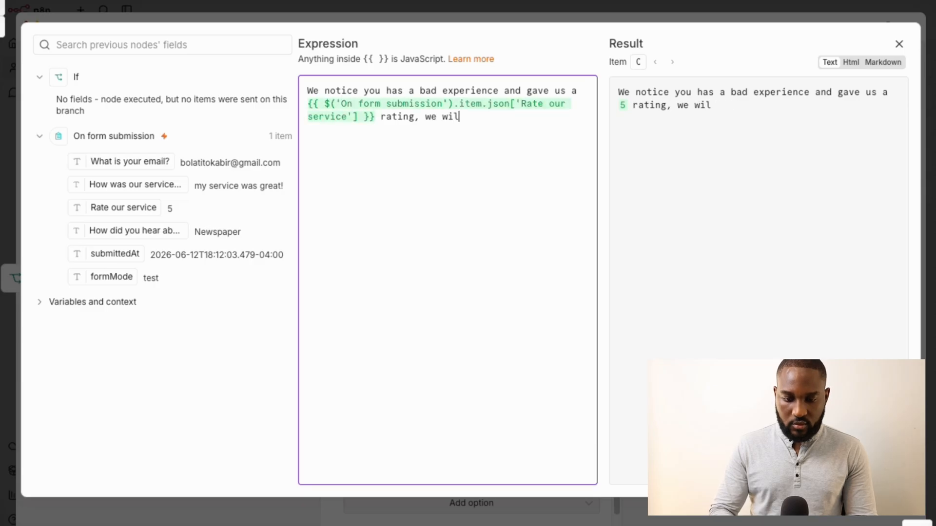
key("BackSpace")
type("l work hard ")
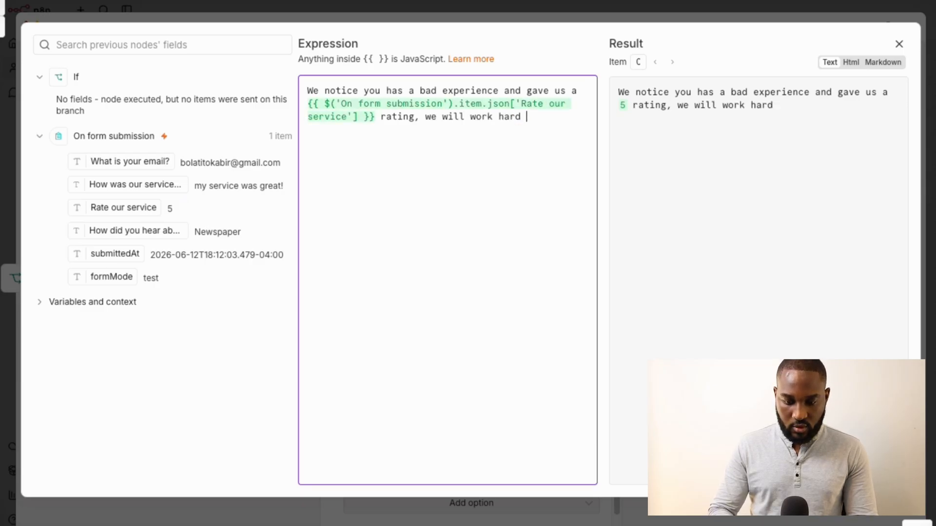
type("to improve your ep")
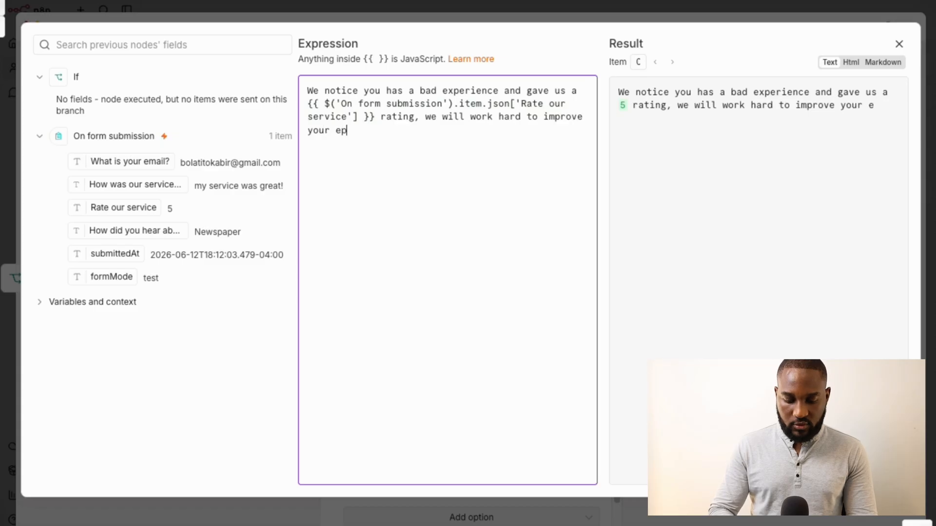
key("BackSpace")
type("xpe")
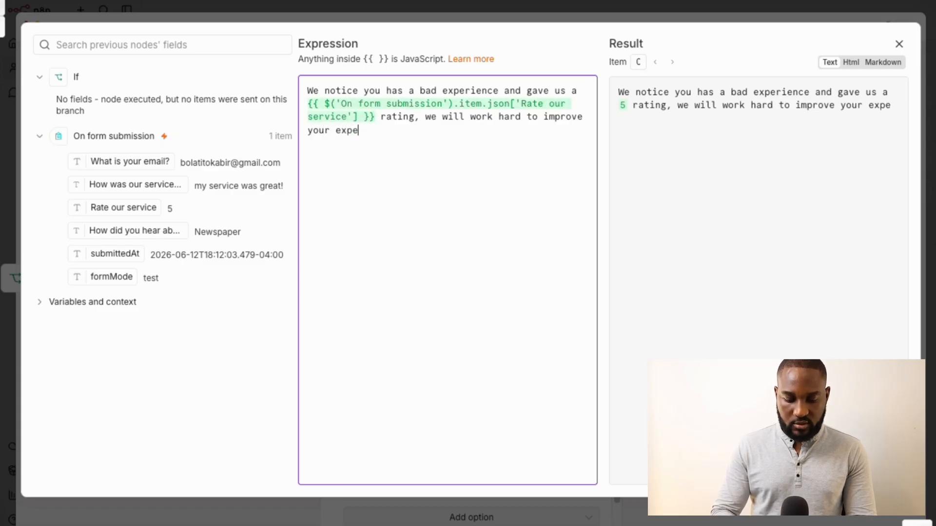
type("rience on ")
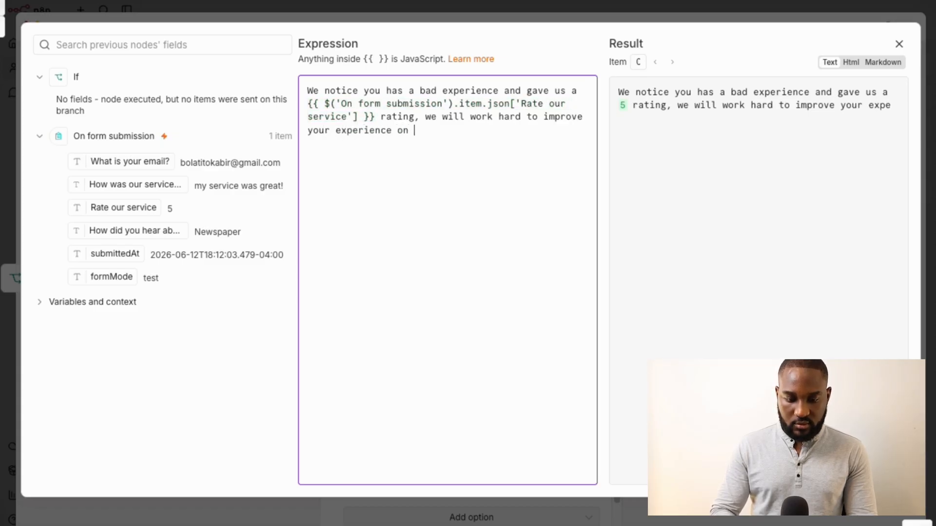
type("your ne")
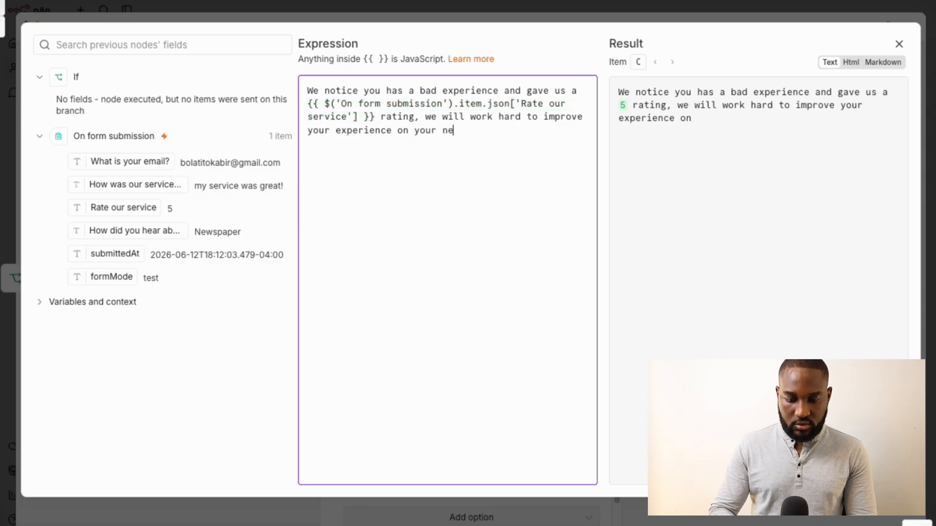
type("xt visit")
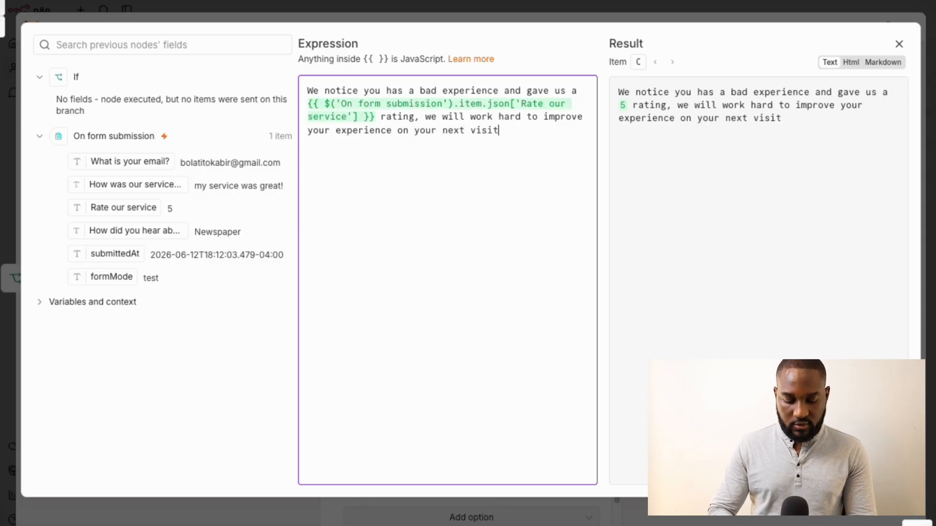
type(". Thank you")
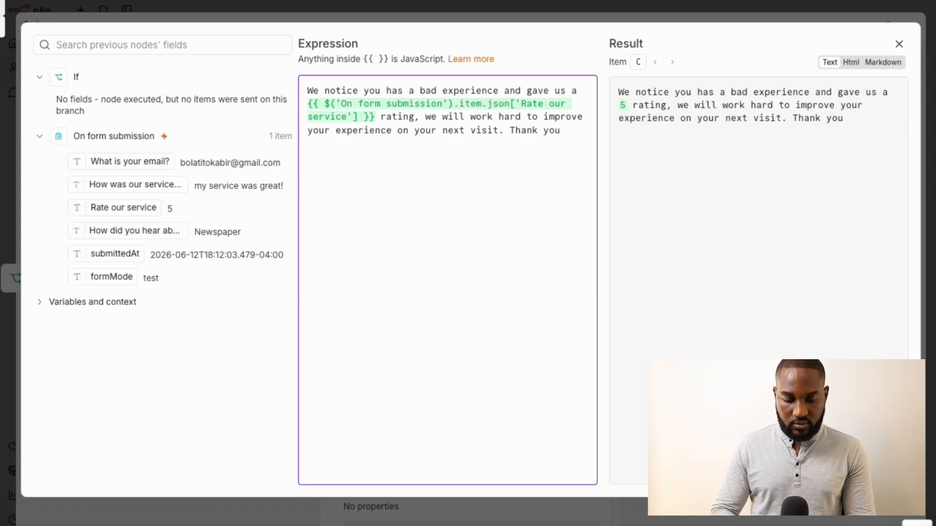
type(".")
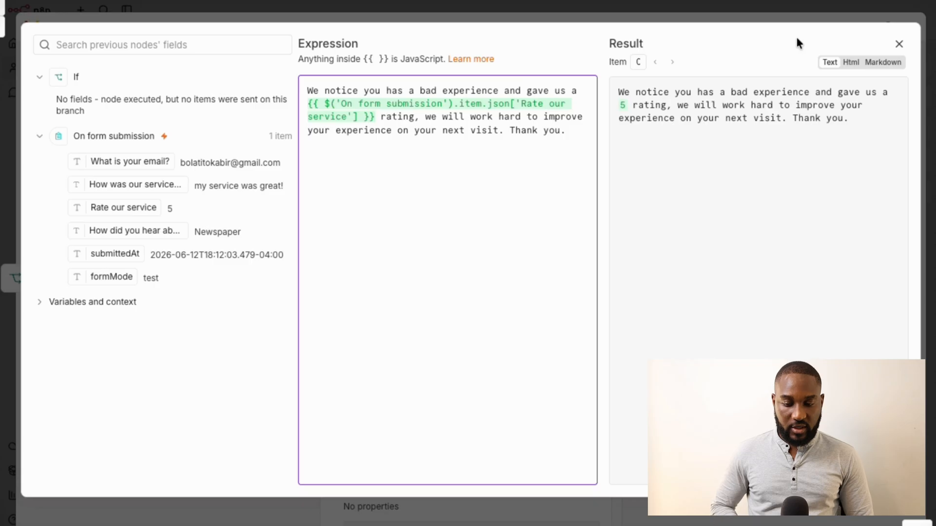
Preview the message as HTML and Markdown, then switch back to plain text
left_click(851, 62)
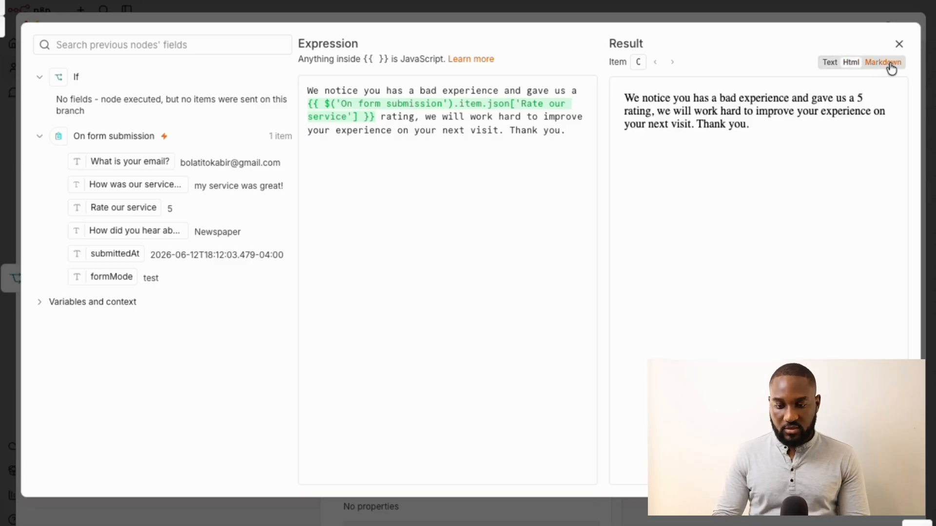
left_click(890, 66)
left_click(853, 63)
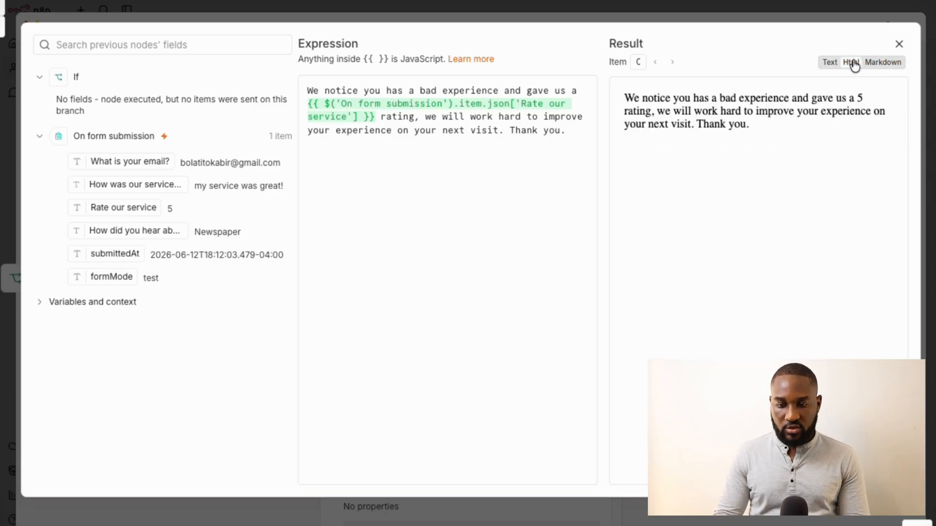
left_click(831, 63)
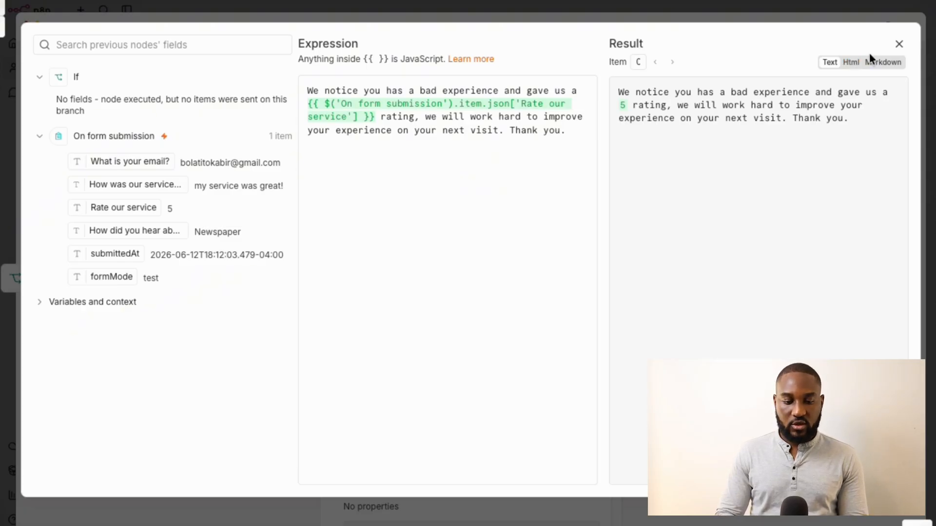
Close the expression editor and bring up the Add option list of extra email fields
left_click(899, 44)
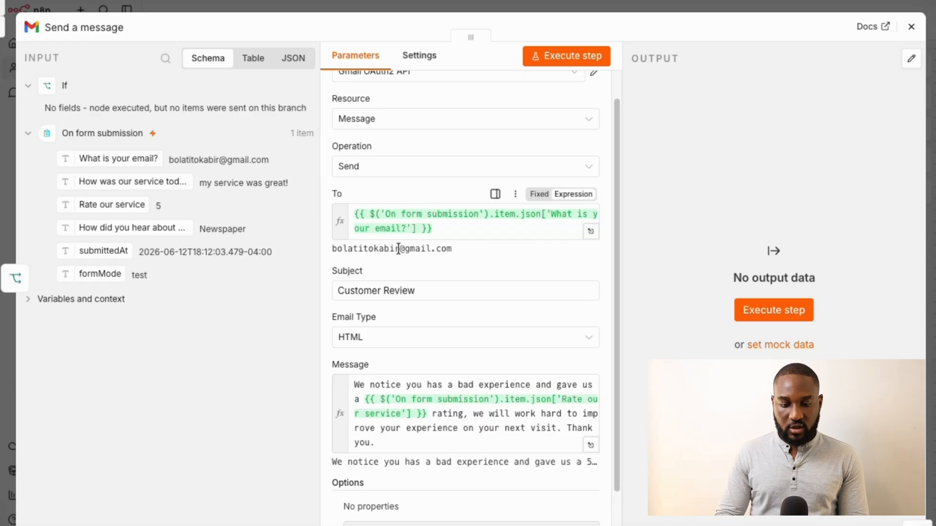
scroll(383, 290, "down", 1)
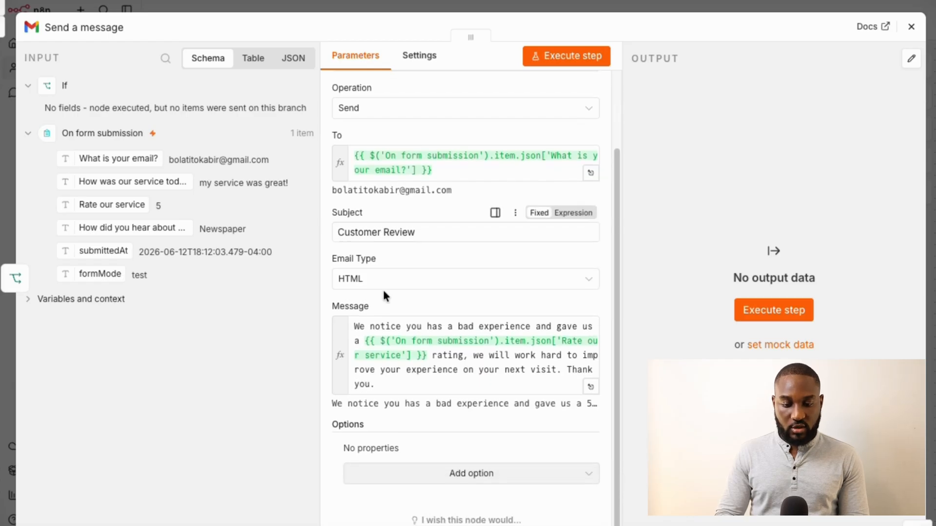
left_click(501, 478)
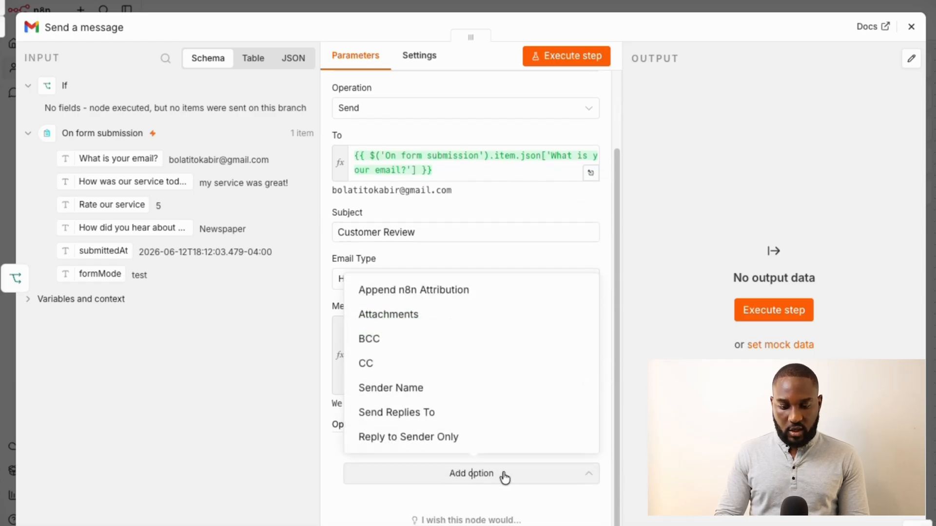
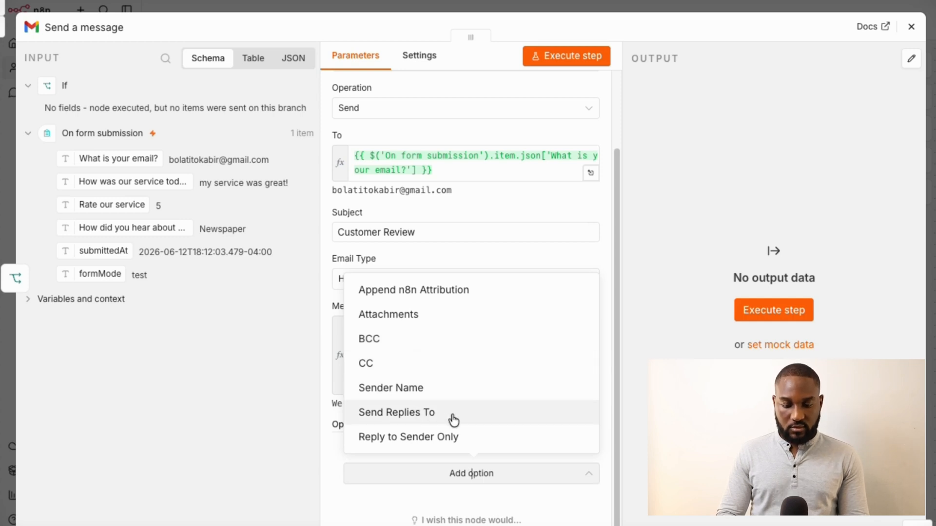
Try a Send Replies To option on the upper Gmail node, then remove it again
left_click(396, 412)
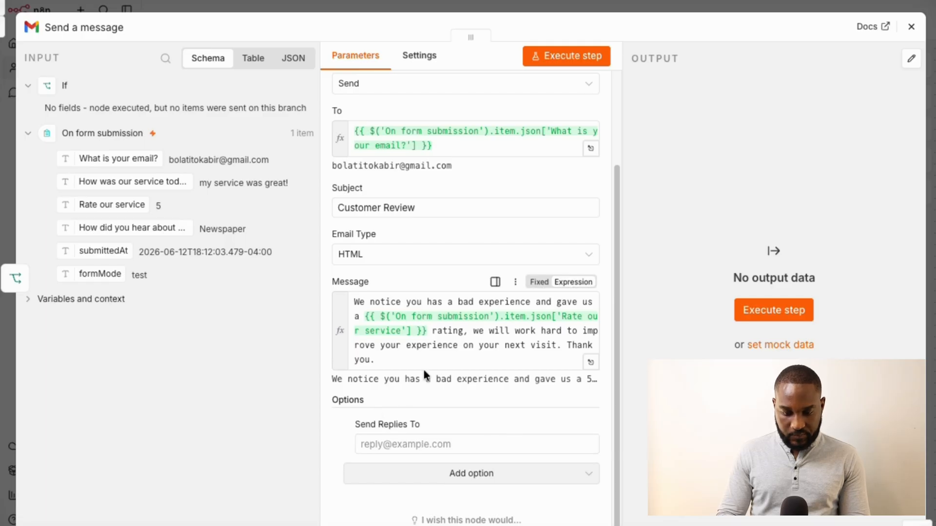
left_click(516, 426)
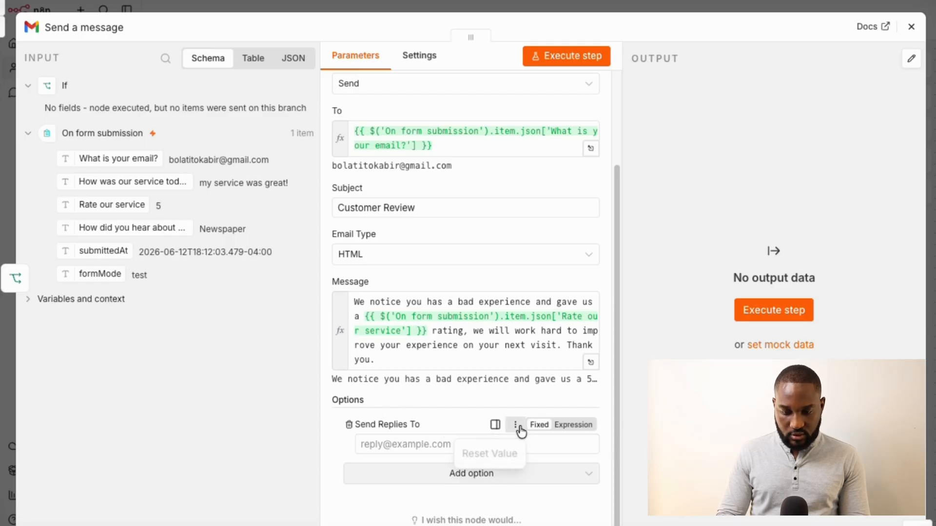
left_click(494, 425)
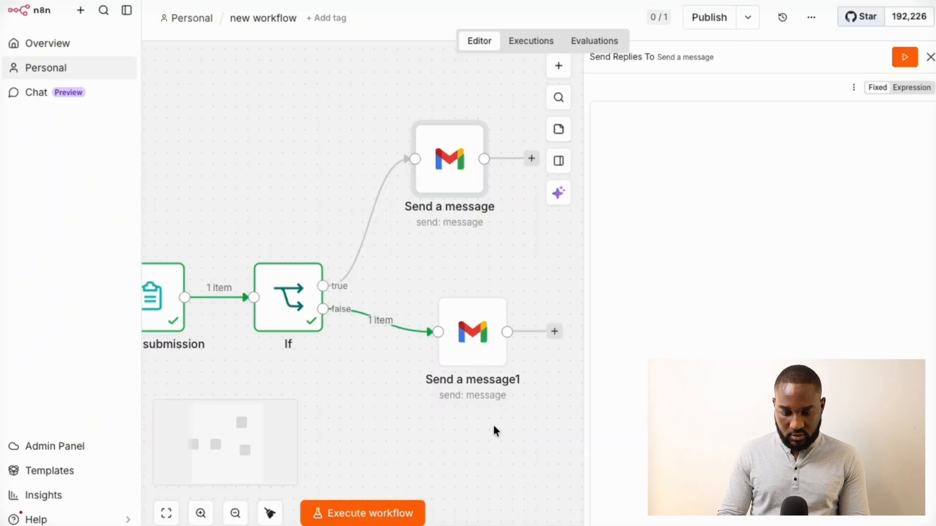
left_click(930, 57)
double_click(636, 161)
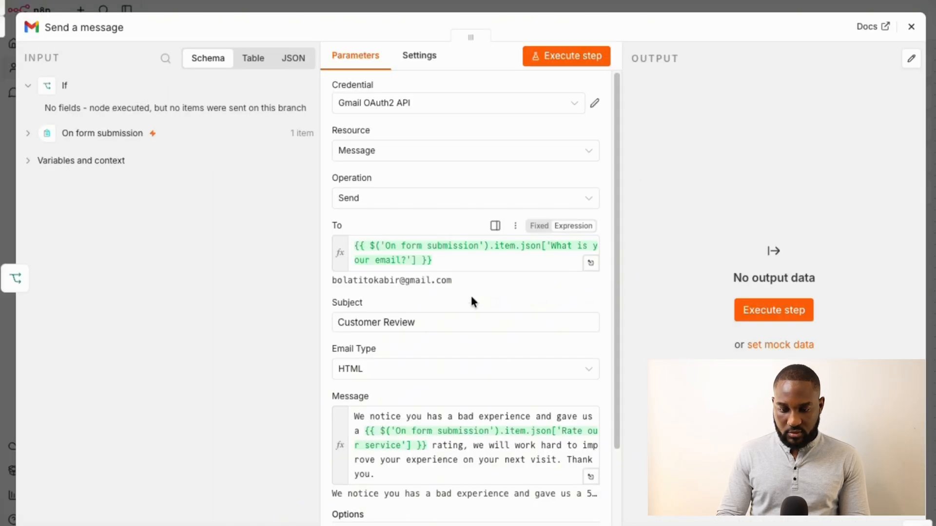
scroll(470, 302, "down", 3)
scroll(470, 318, "up", 1)
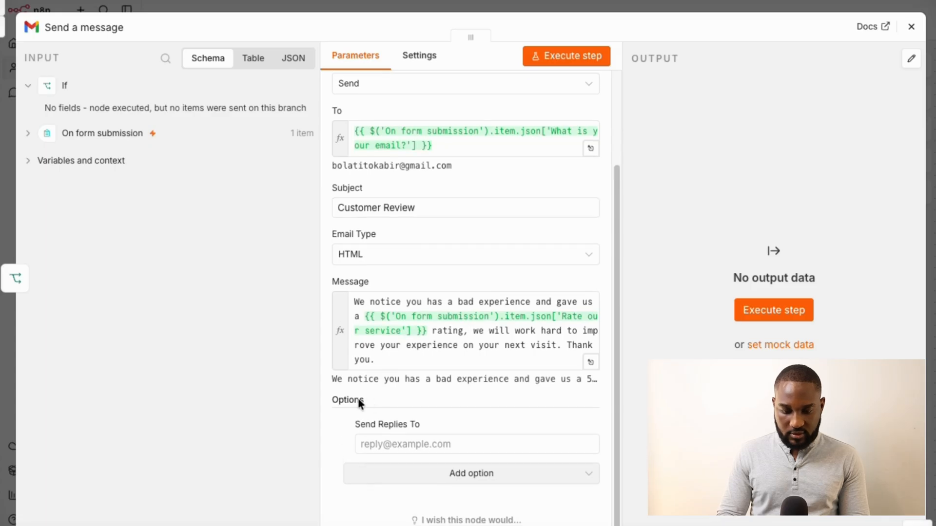
left_click(348, 425)
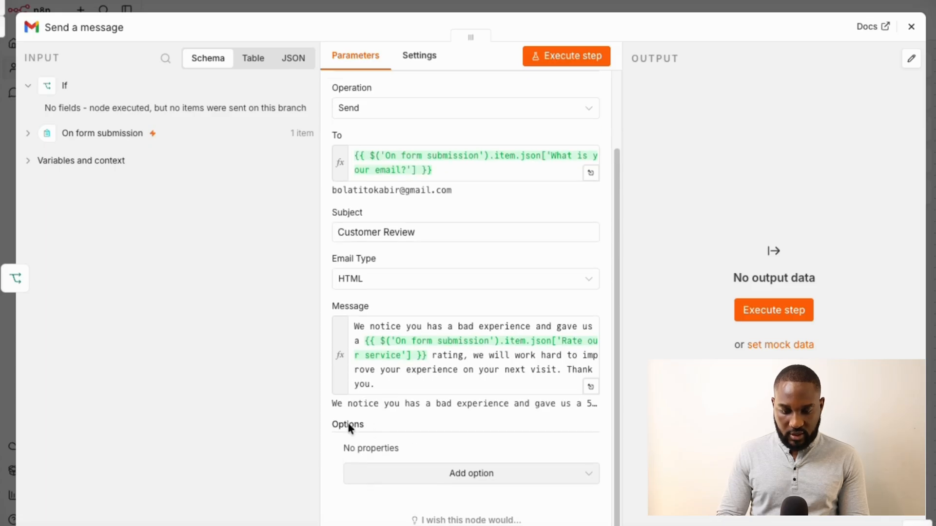
Add a BCC option with the suggested own address, tagged +social before the @
left_click(441, 475)
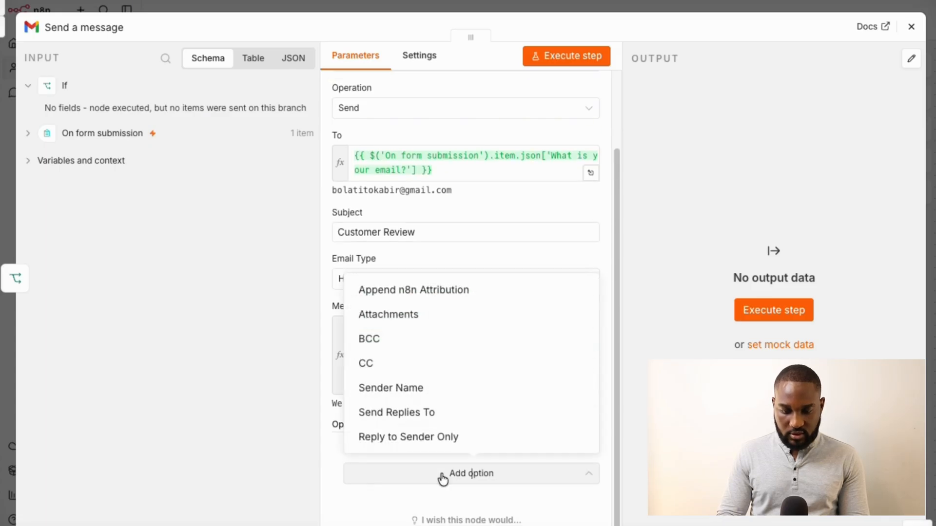
left_click(391, 346)
left_click(395, 490)
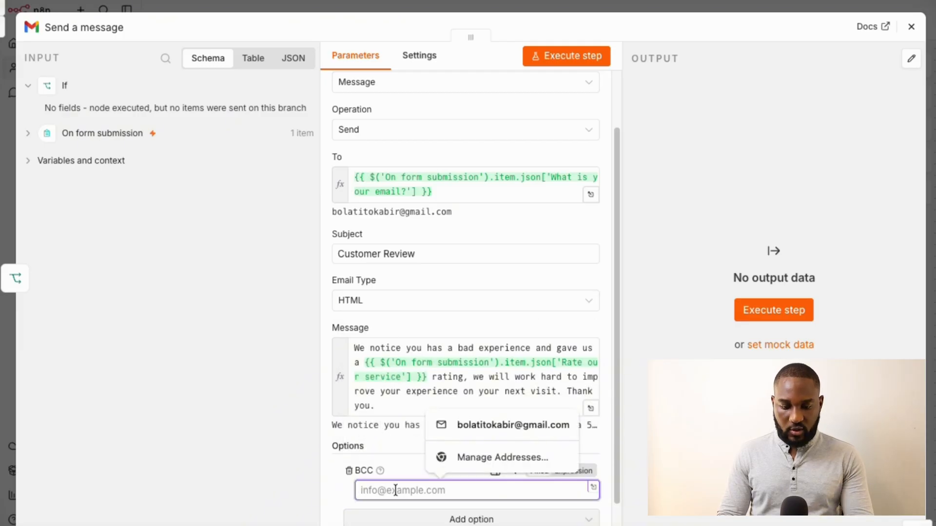
left_click(461, 429)
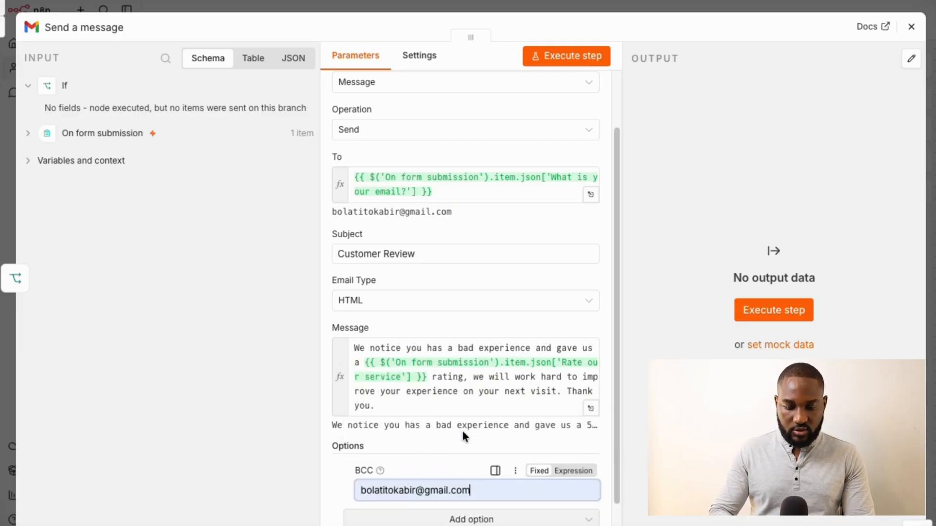
left_click(416, 490)
type("+")
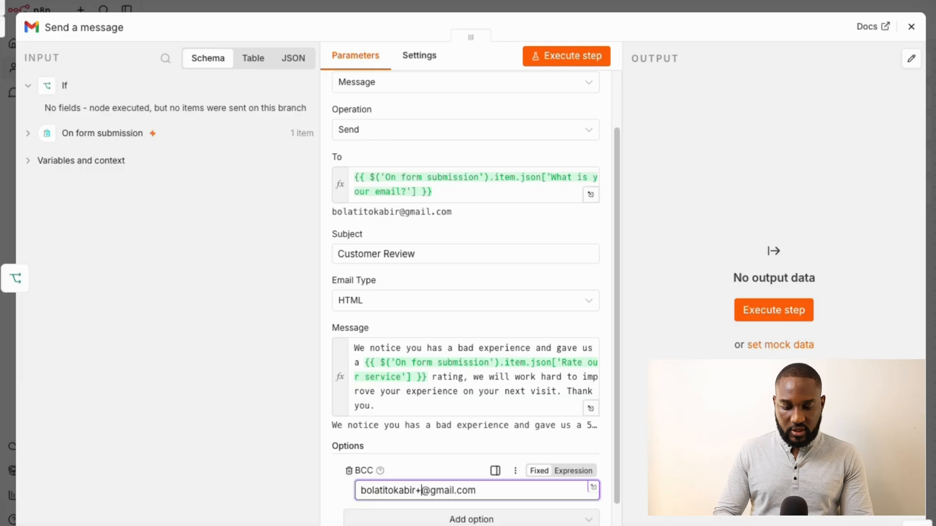
type("scoal")
key("BackSpace")
key("BackSpace")
key("BackSpace")
key("BackSpace")
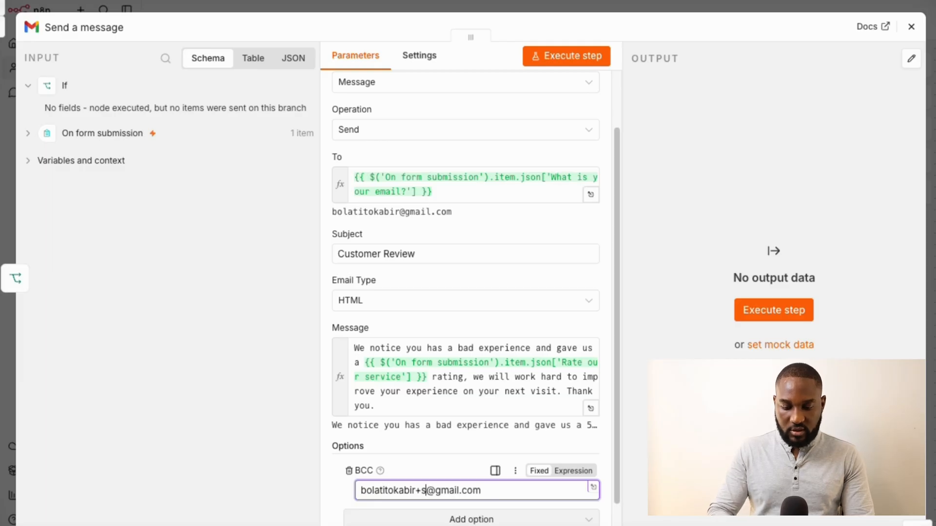
type("ocial")
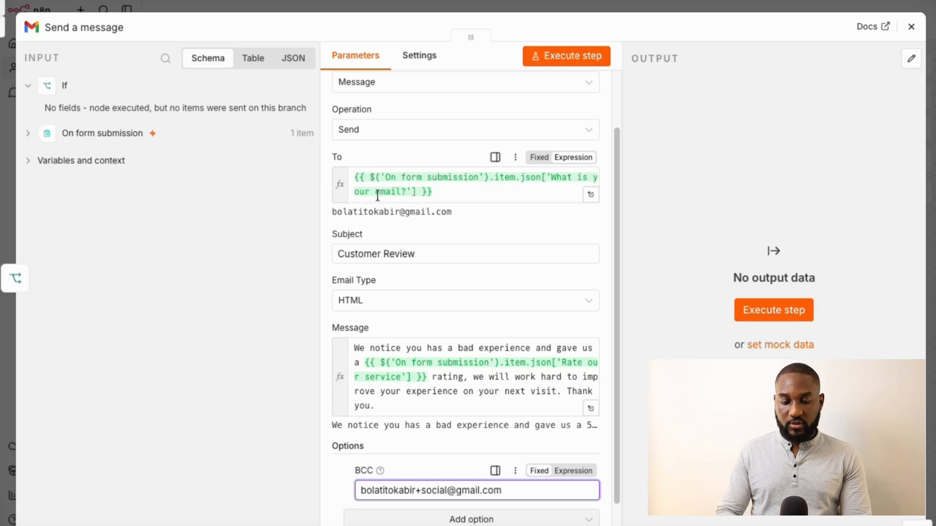
Replace the Customer Review subject with 'Thank you for your feedback.' and test-send the email
left_click(412, 261)
triple_click(400, 254)
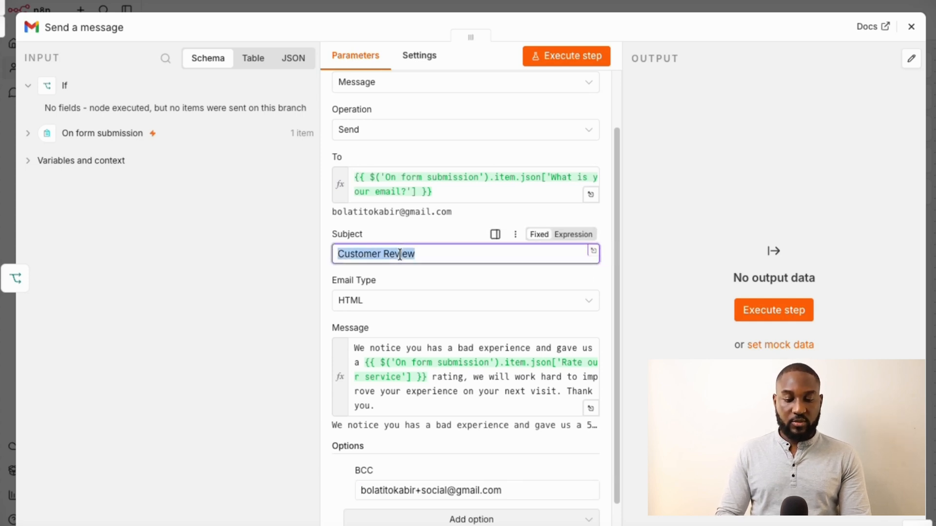
type("We rece")
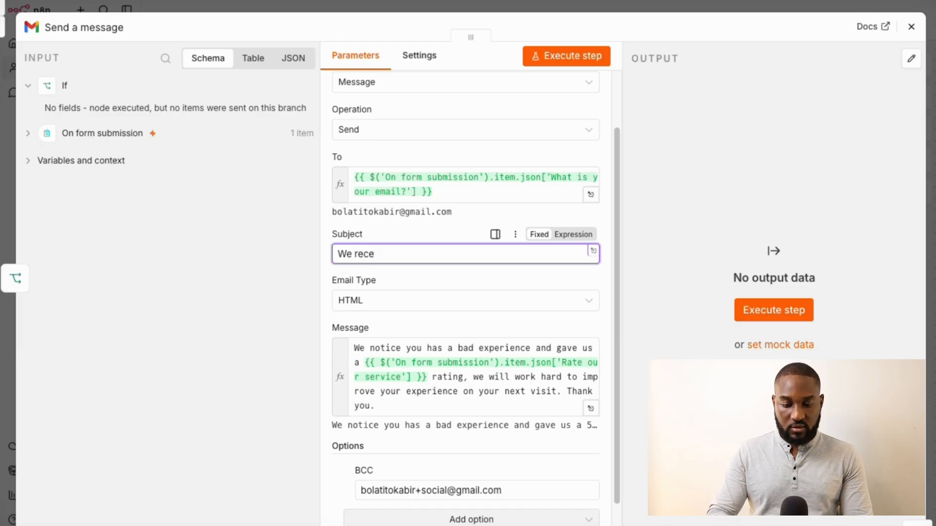
type("ive your")
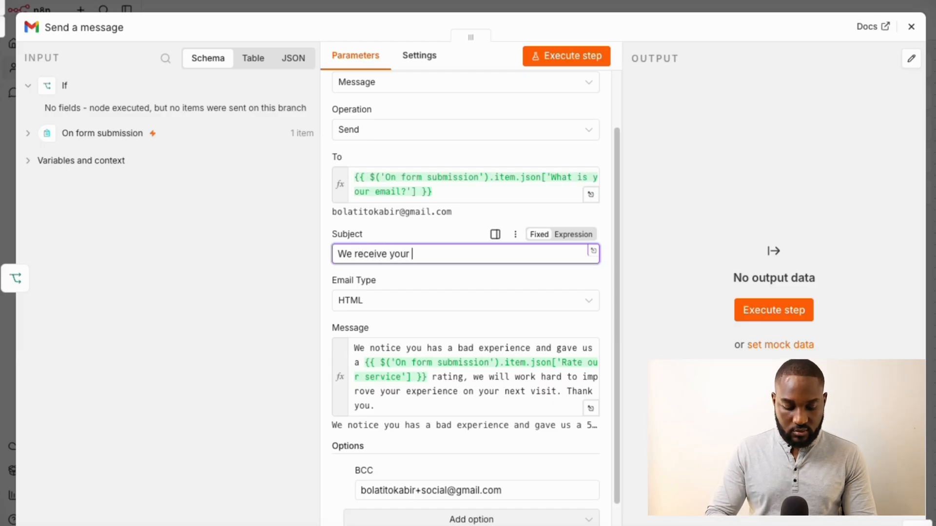
type(" feedba")
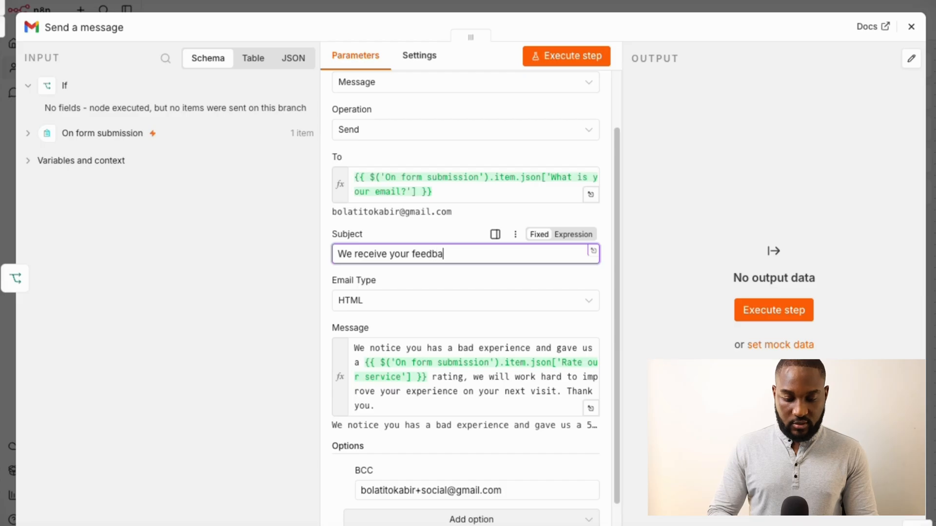
key("ctrl+a")
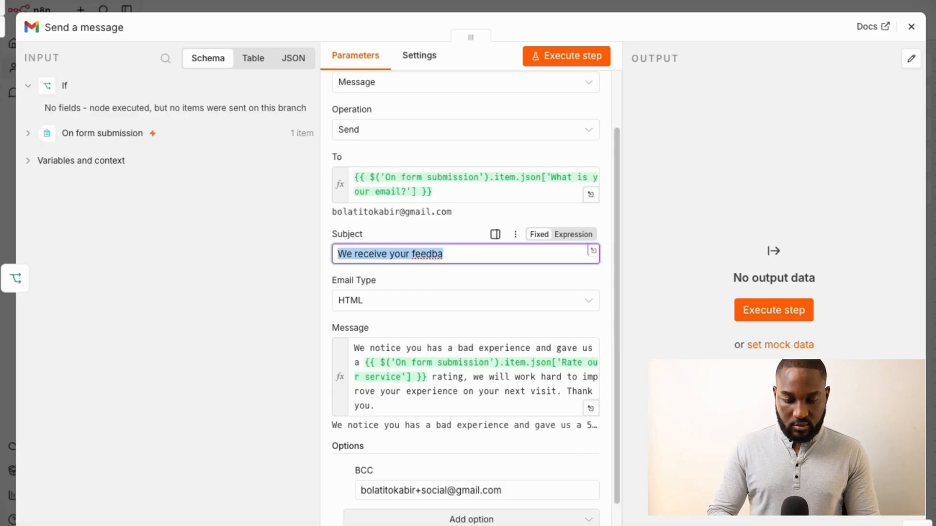
type("Thank your")
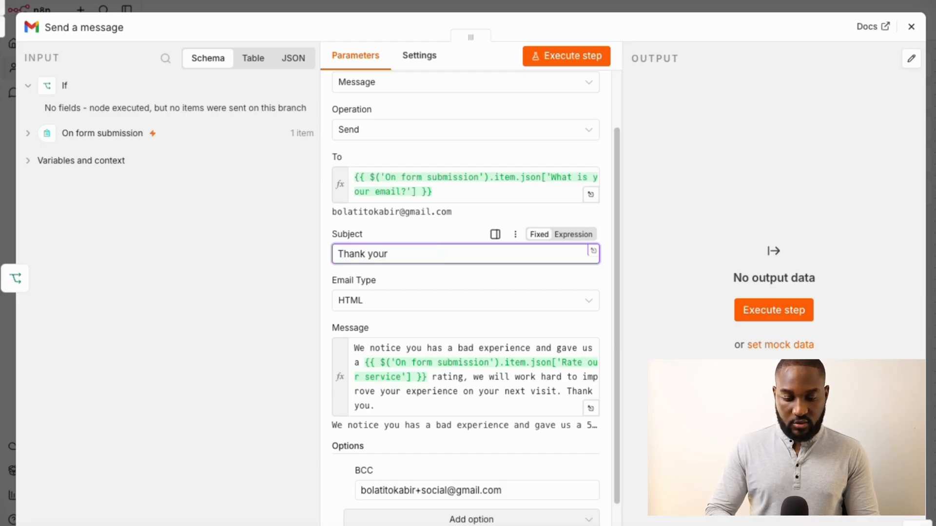
key("BackSpace")
type("for y")
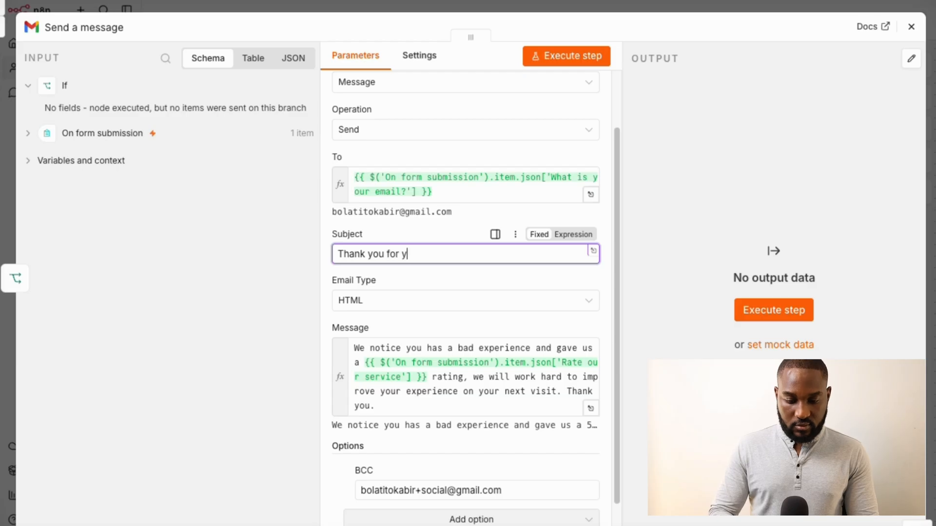
type("our fe")
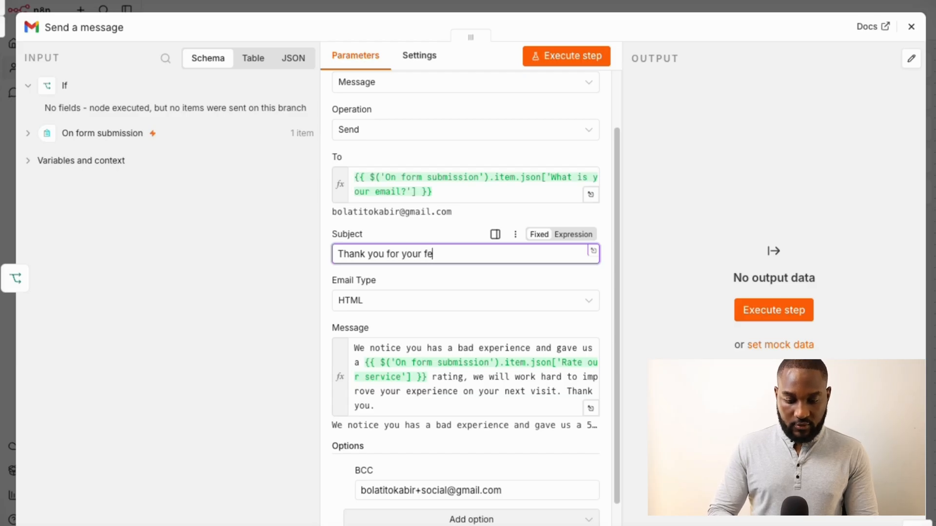
type("edback.")
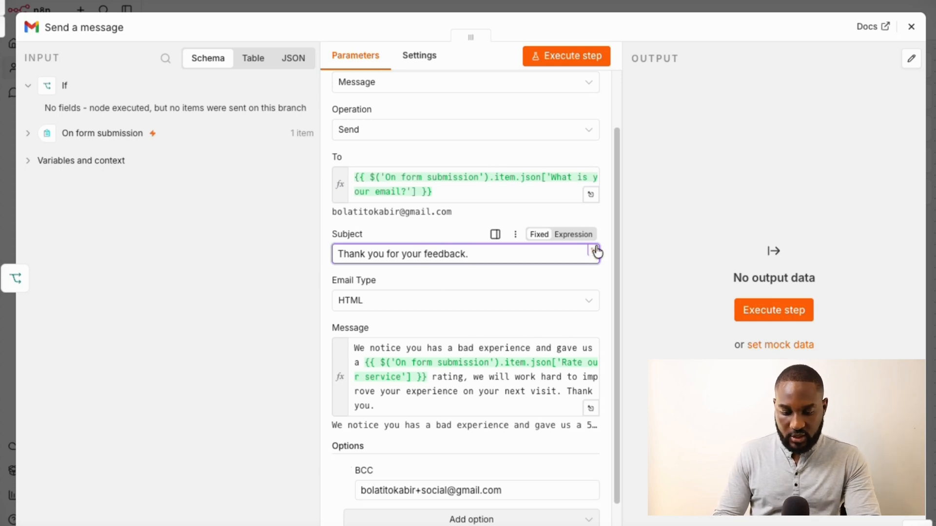
left_click(700, 127)
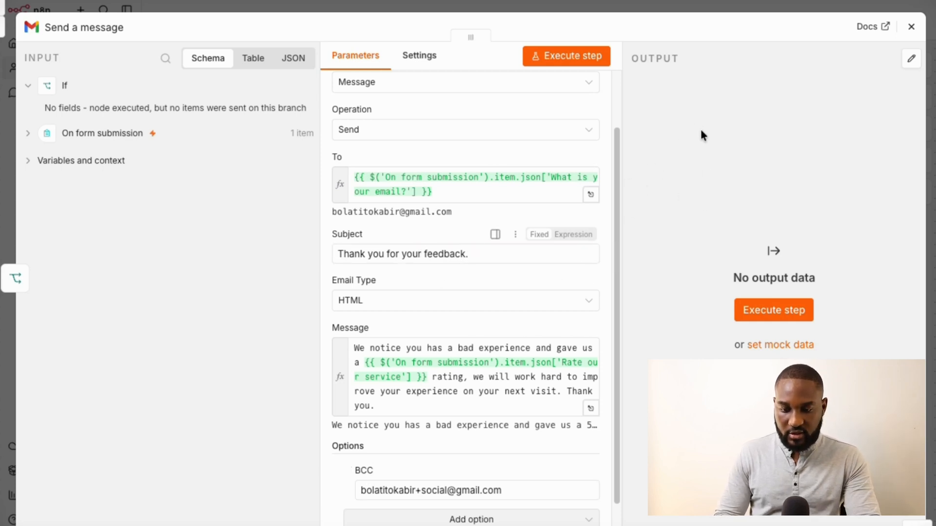
left_click(762, 320)
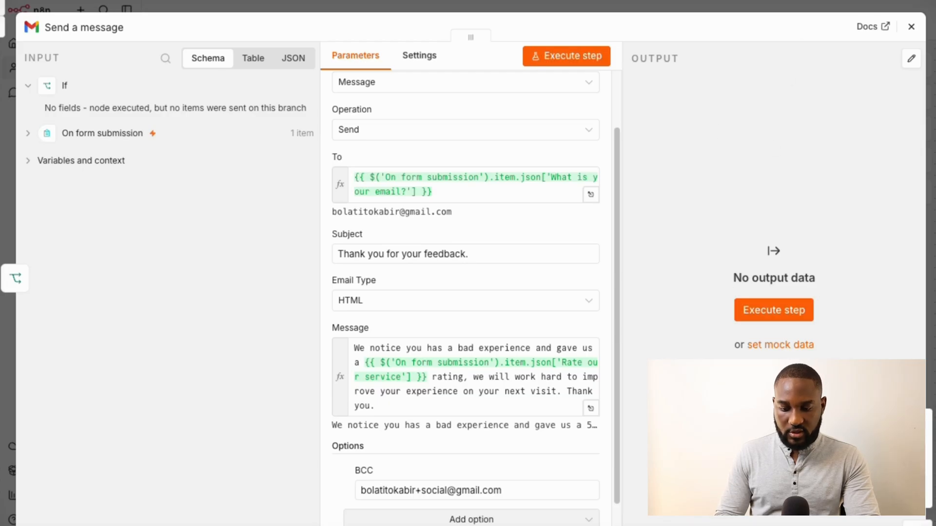
Inspect both Gmail nodes, then test-send the Customer Review email from Send a message1
left_click(911, 26)
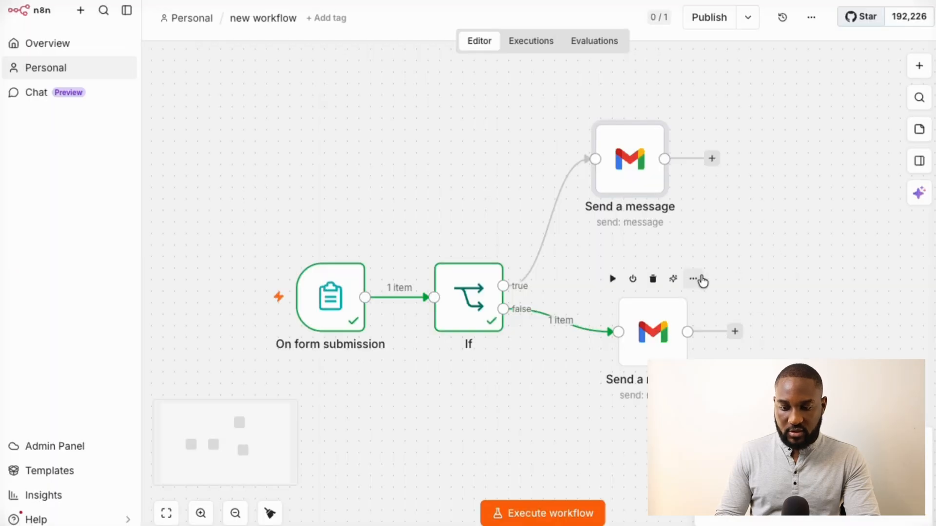
double_click(630, 161)
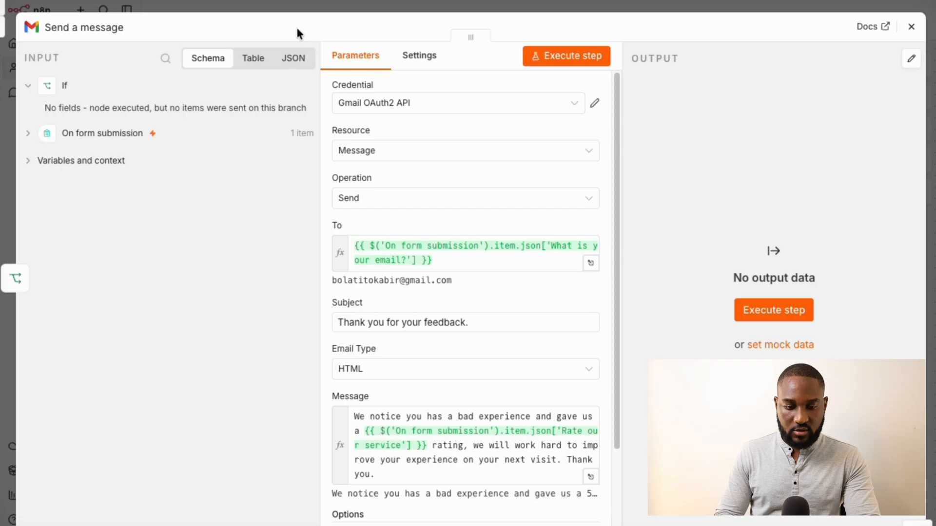
left_click(393, 3)
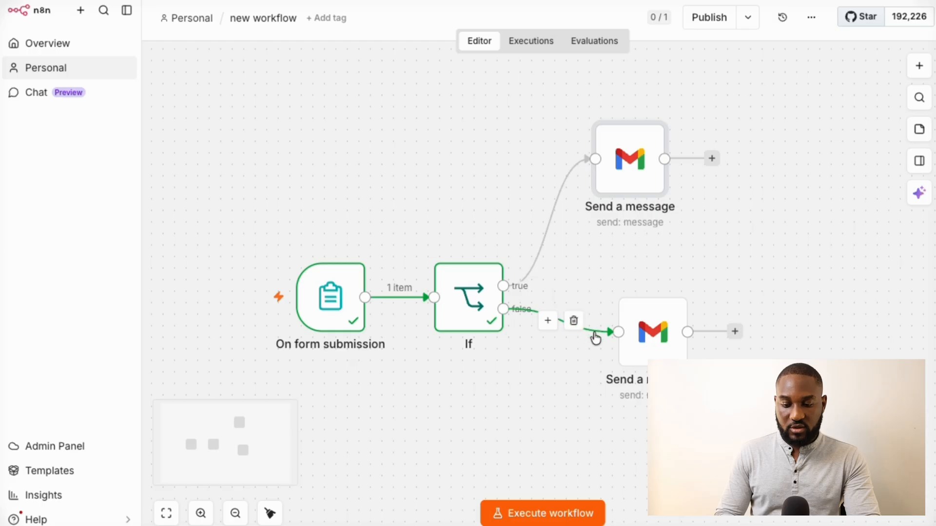
double_click(642, 325)
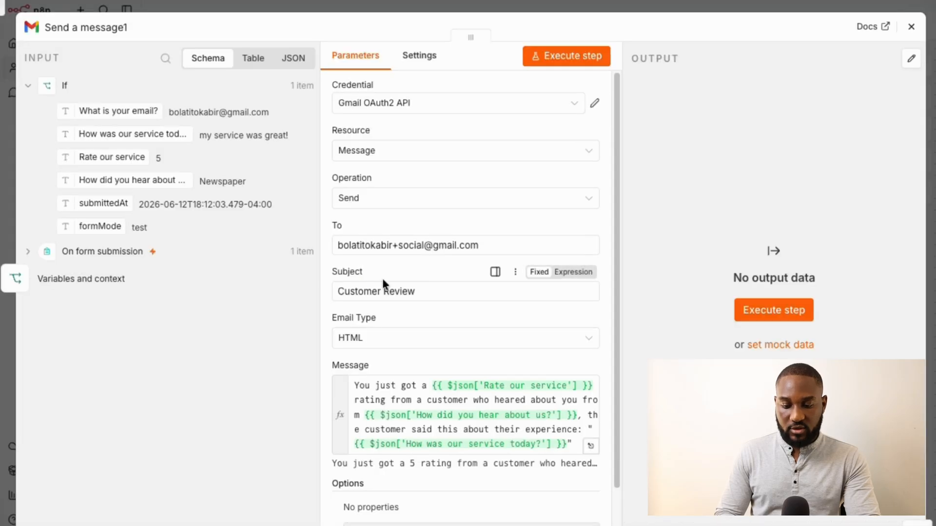
left_click(560, 60)
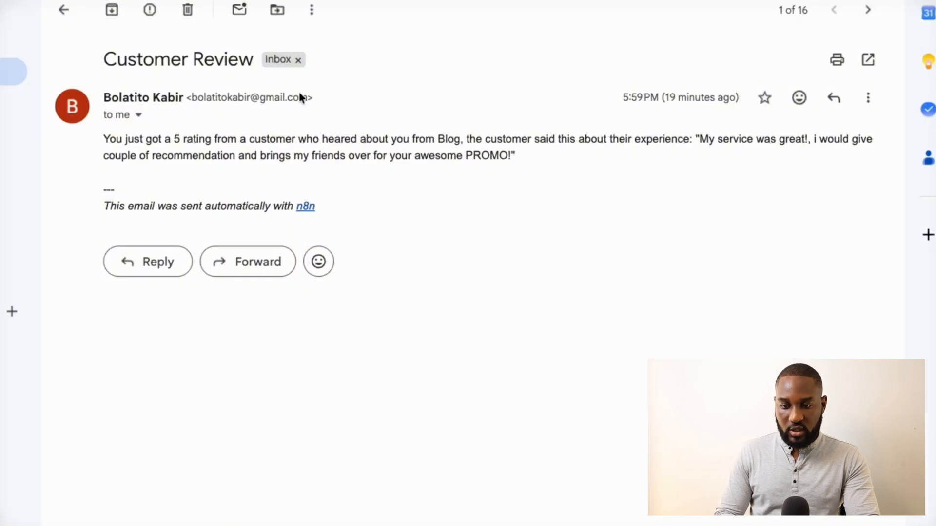
Refresh the Gmail inbox and open the new Customer Review email
left_click(63, 10)
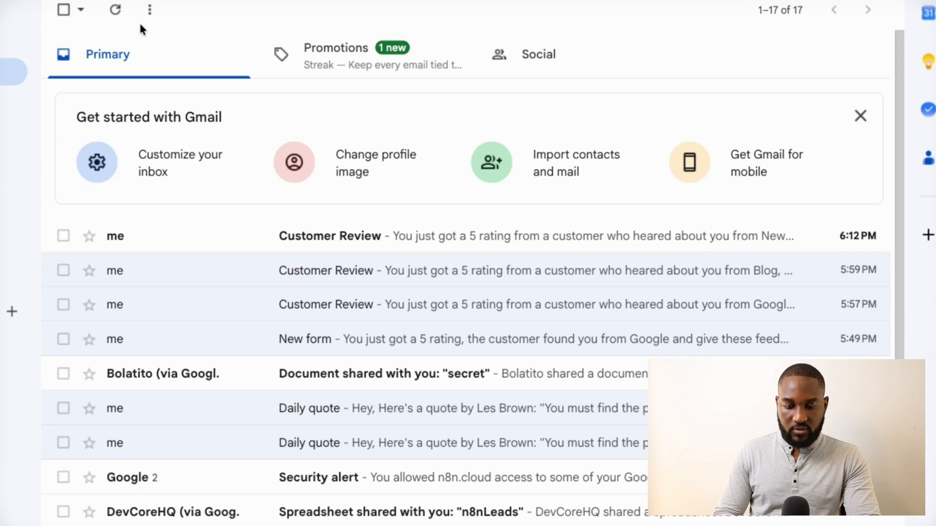
left_click(116, 10)
left_click(445, 235)
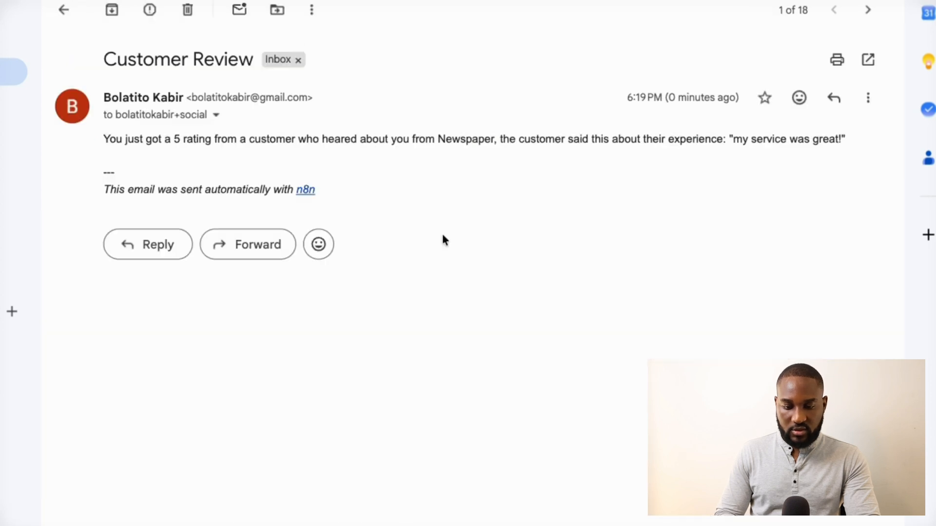
triple_click(376, 140)
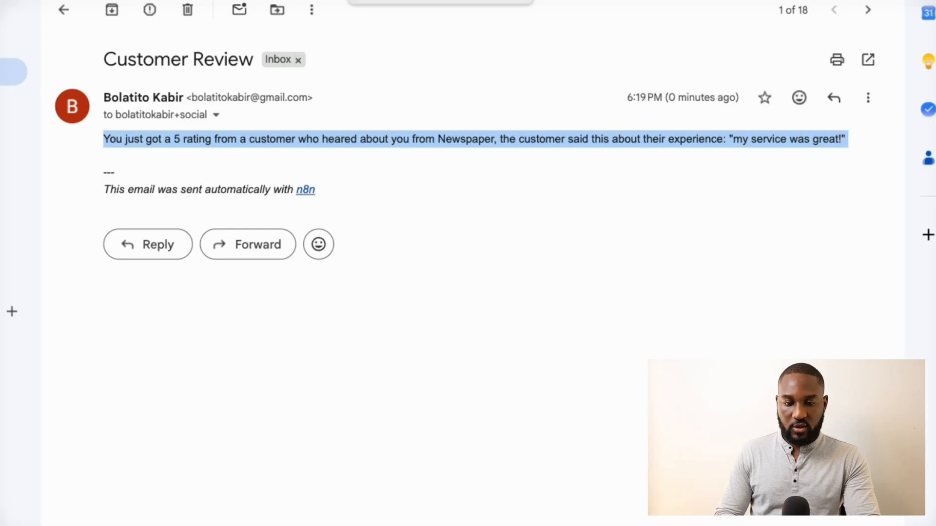
Back in n8n, shift the upper Send a message node right and start a workflow test run
left_click(400, 1)
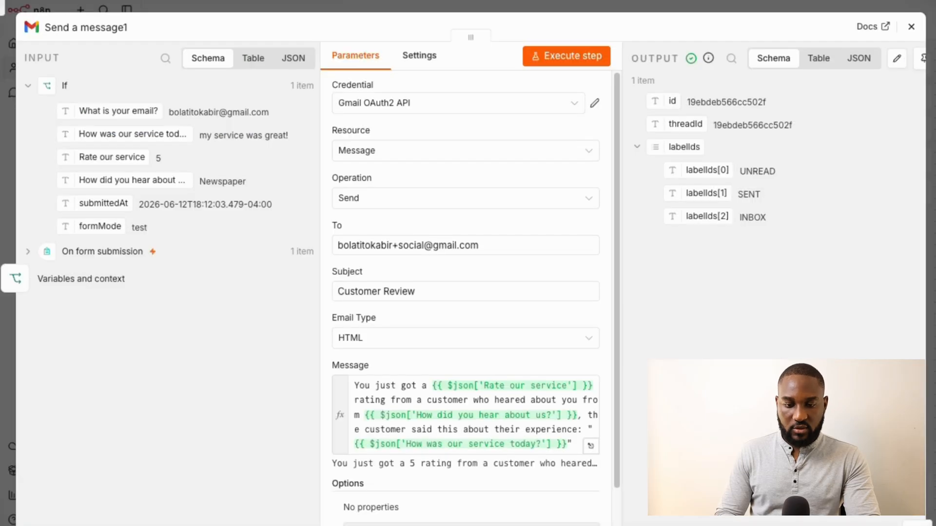
left_click(526, 5)
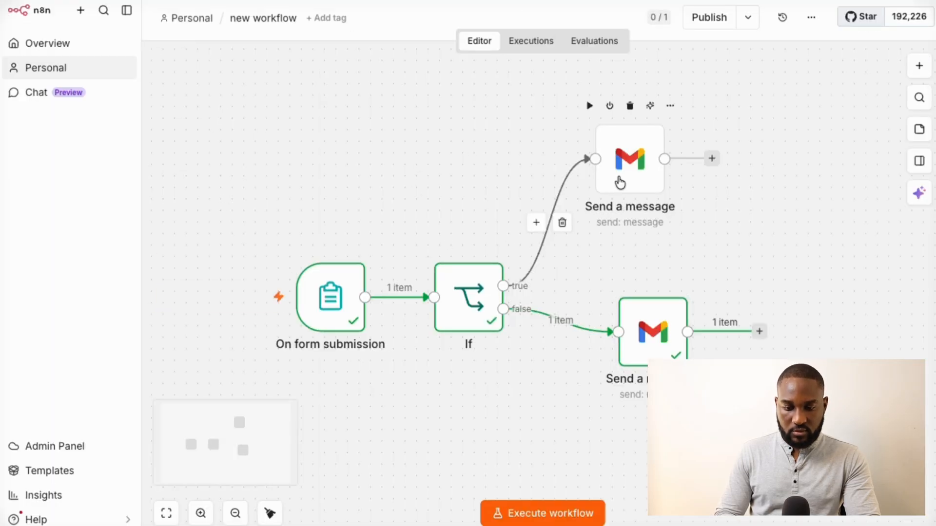
left_click_drag(623, 181, 695, 176)
mouse_move(388, 263)
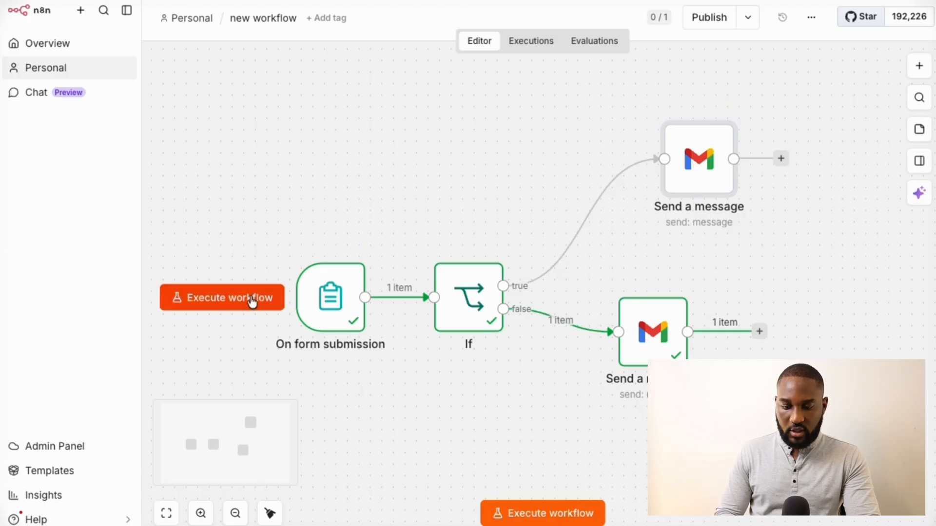
left_click(251, 300)
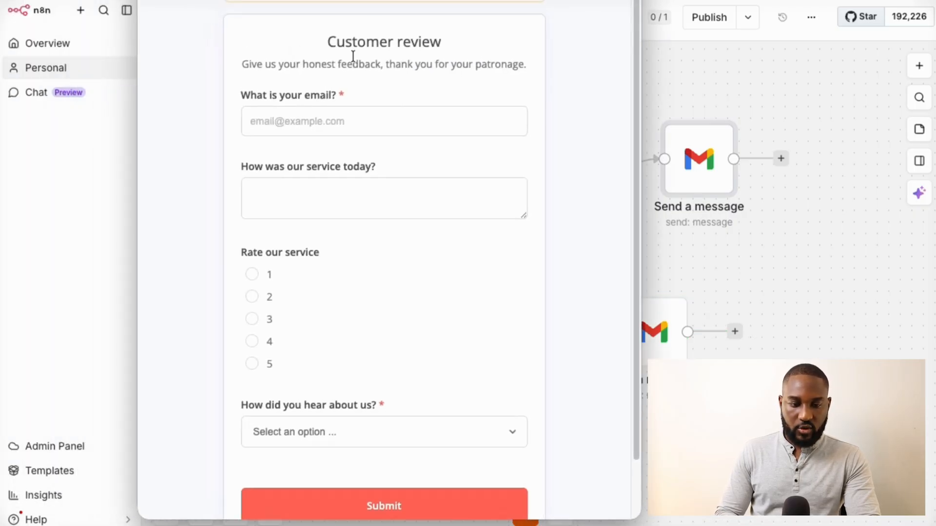
Fill the form's email with the suggested address tagged +newcusomerreview before the @
left_click(324, 122)
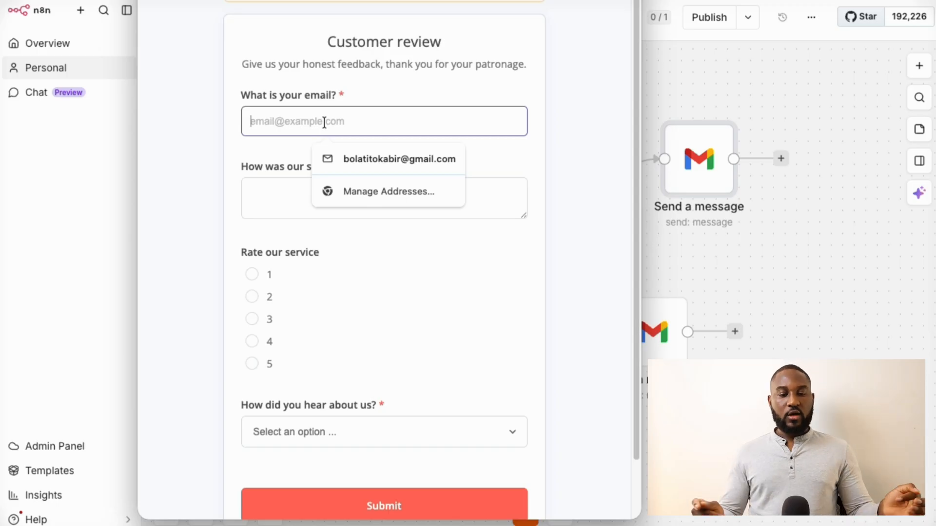
type("tbo")
key("ctrl+a")
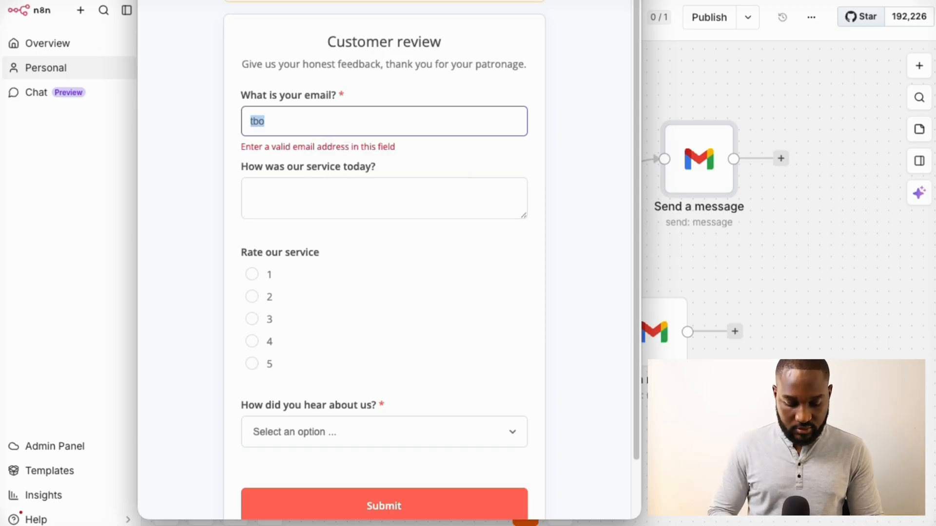
left_click(366, 159)
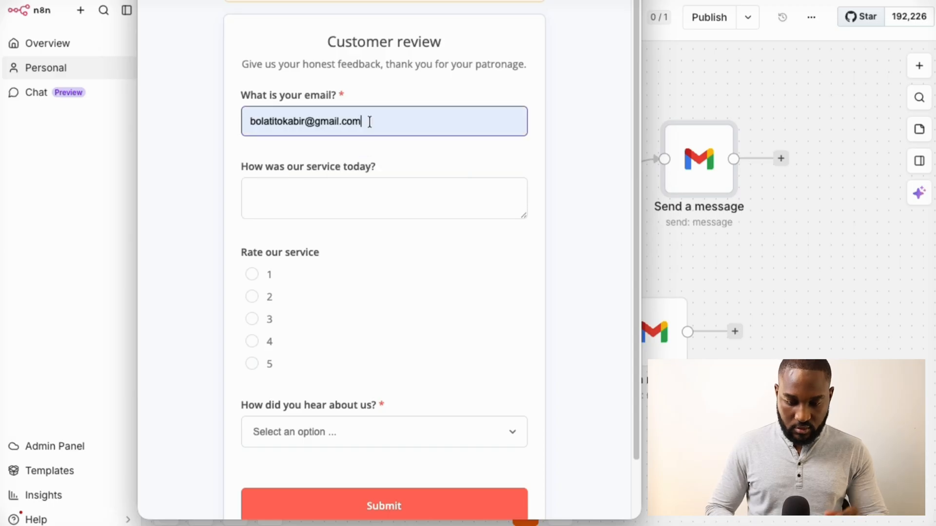
left_click(369, 122)
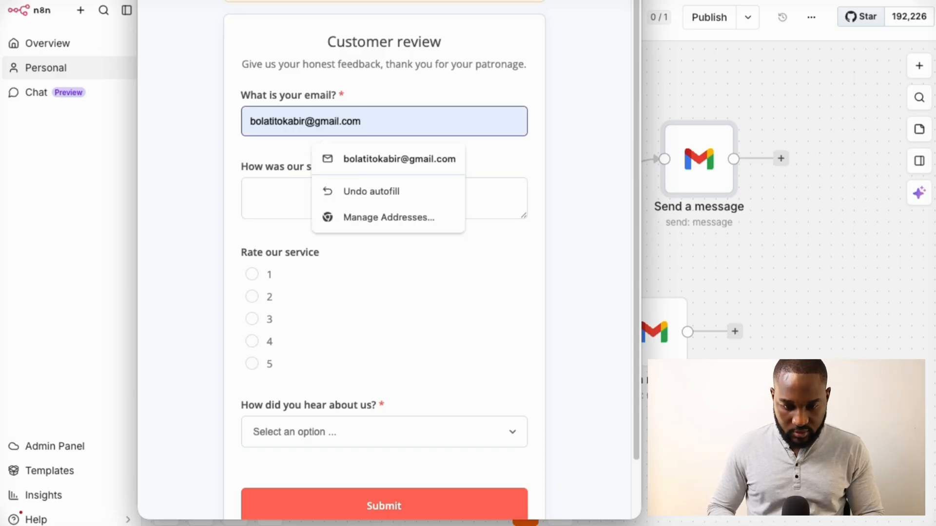
left_click(310, 122)
type("+")
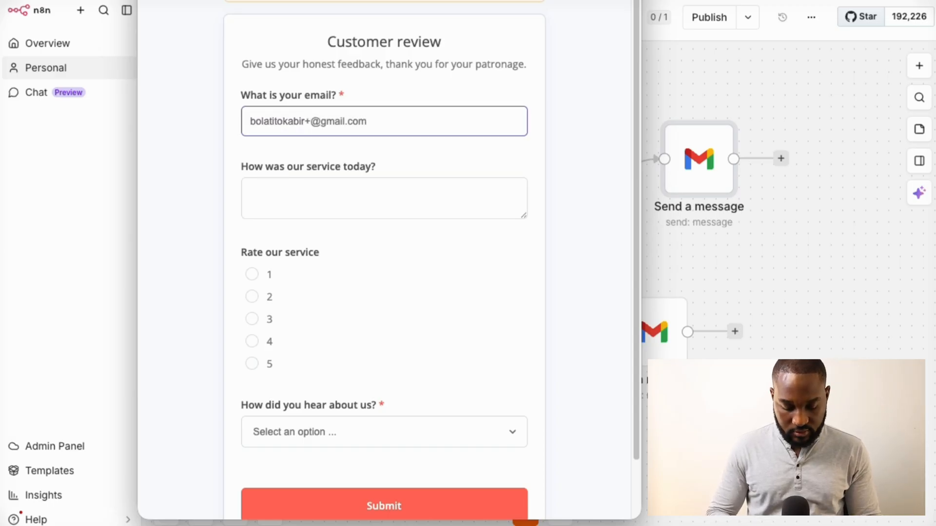
type("newcusome")
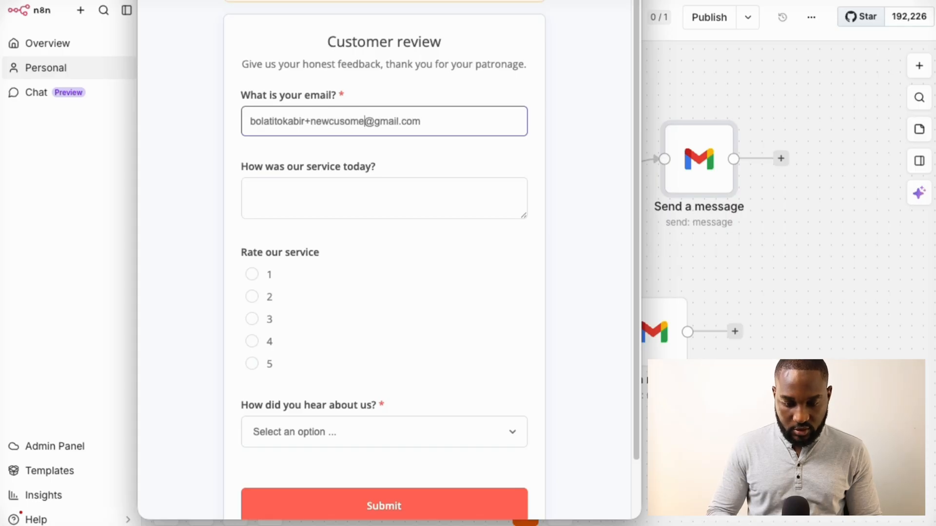
type("rreview")
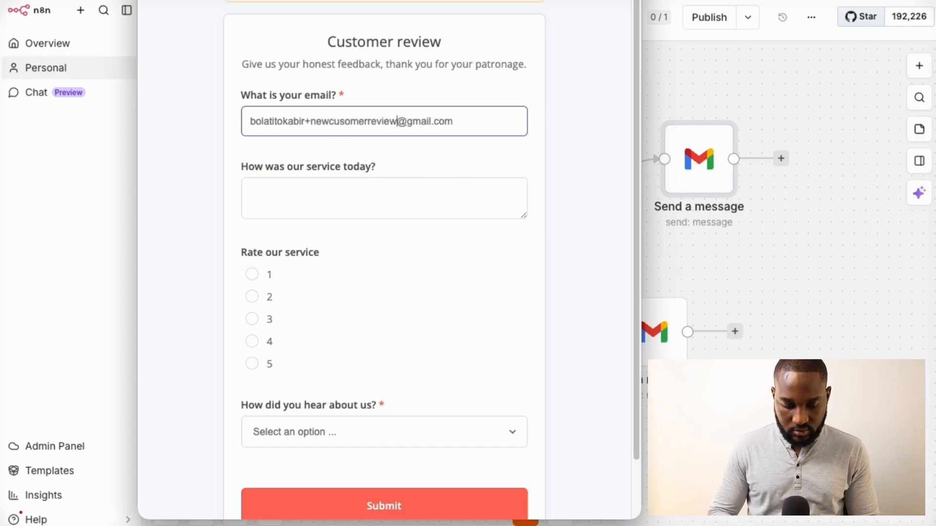
Enter the feedback 'Terrible experience' and rate the service 1
left_click(357, 199)
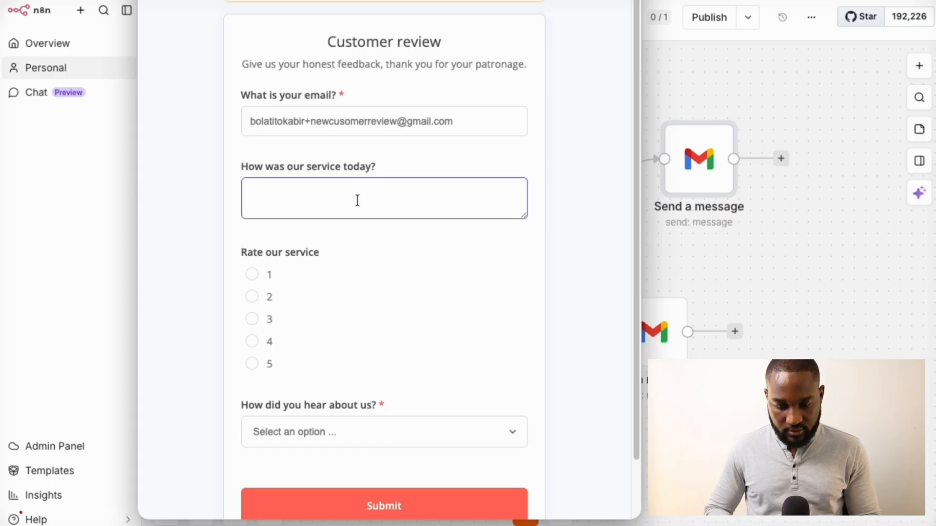
type("T")
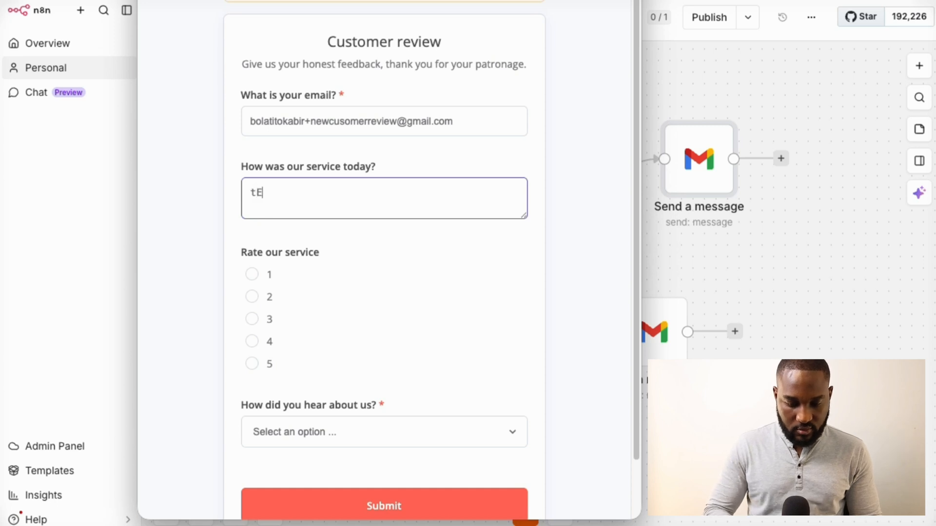
type("ERR")
key("ctrl+a")
type("Terriabl")
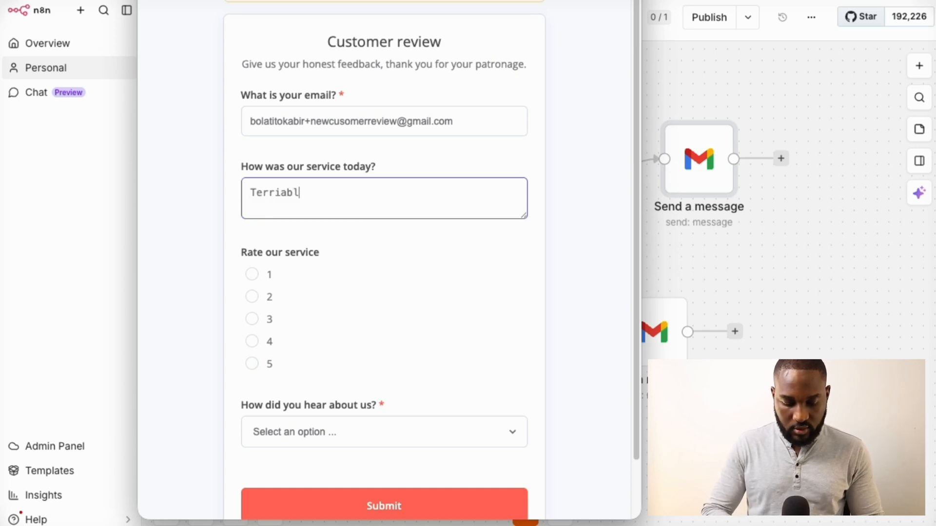
type("e experience")
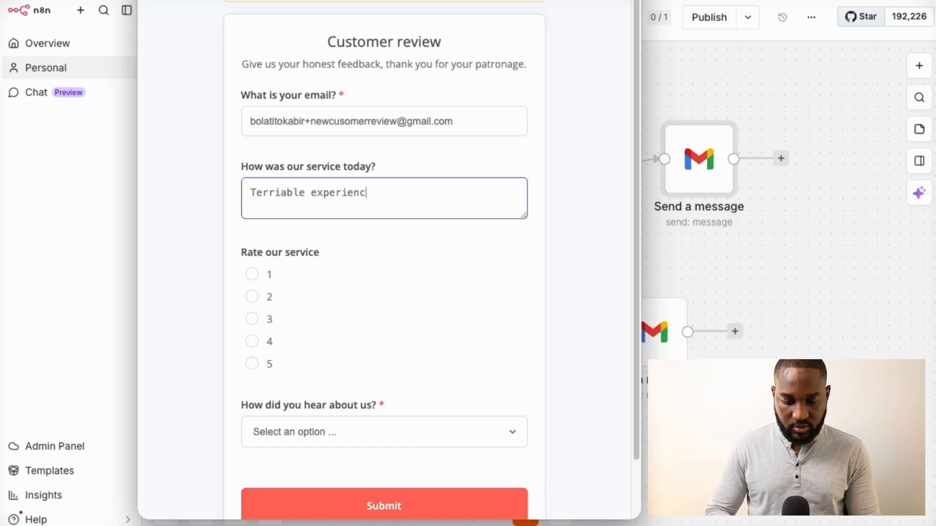
left_click(252, 275)
left_click(276, 202)
key("ctrl+shift+Left")
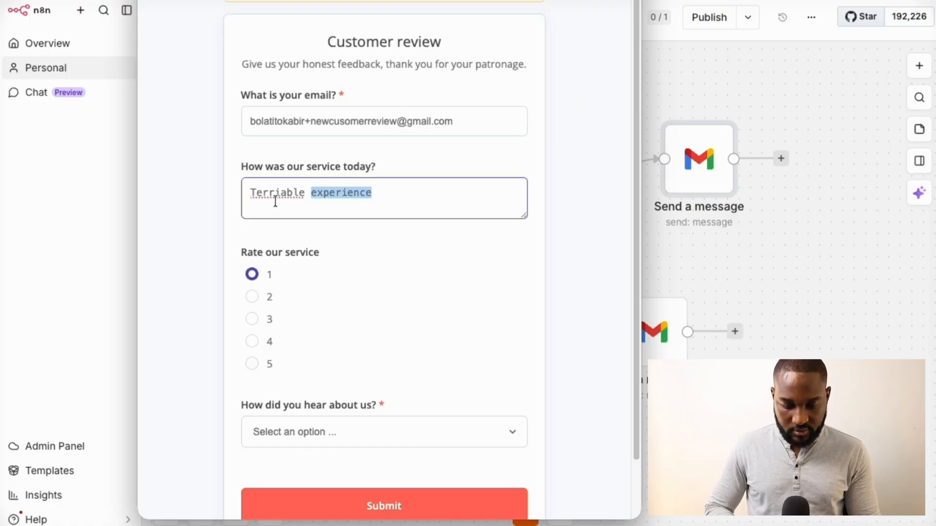
left_click(276, 202)
double_click(276, 201)
type("Terrib")
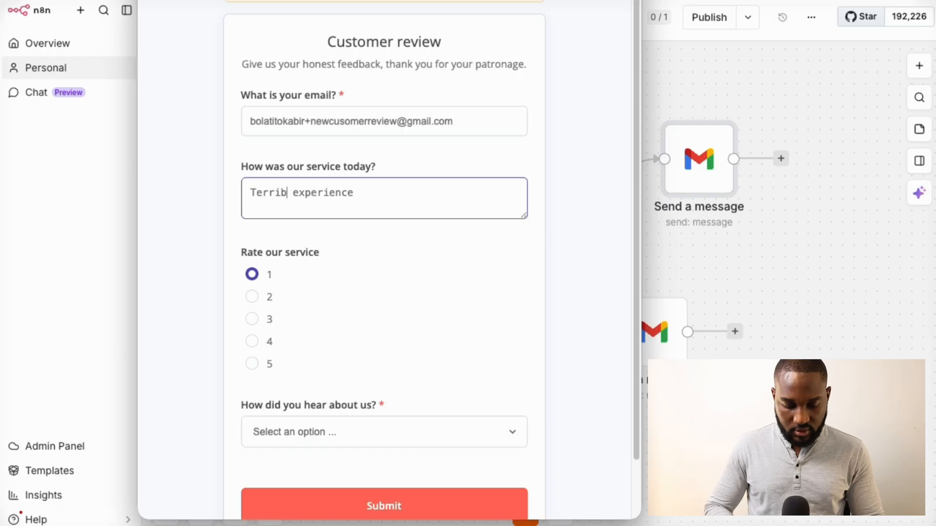
type("le")
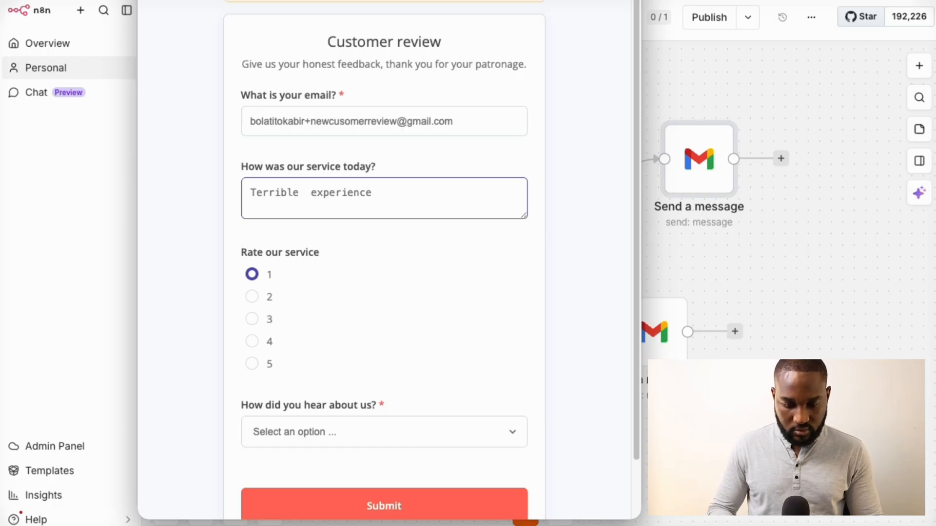
key("BackSpace")
key("End")
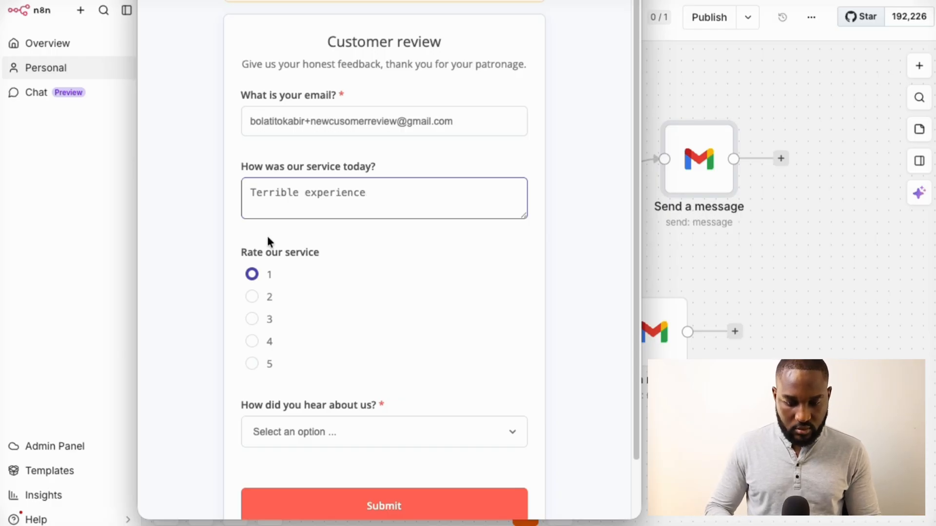
Choose Reddit as the referral source and submit the form
left_click(278, 419)
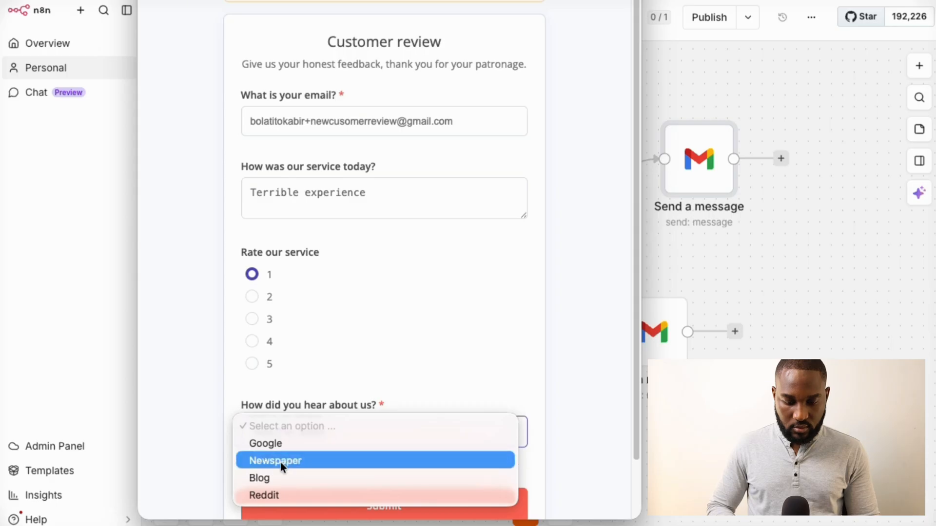
left_click(282, 495)
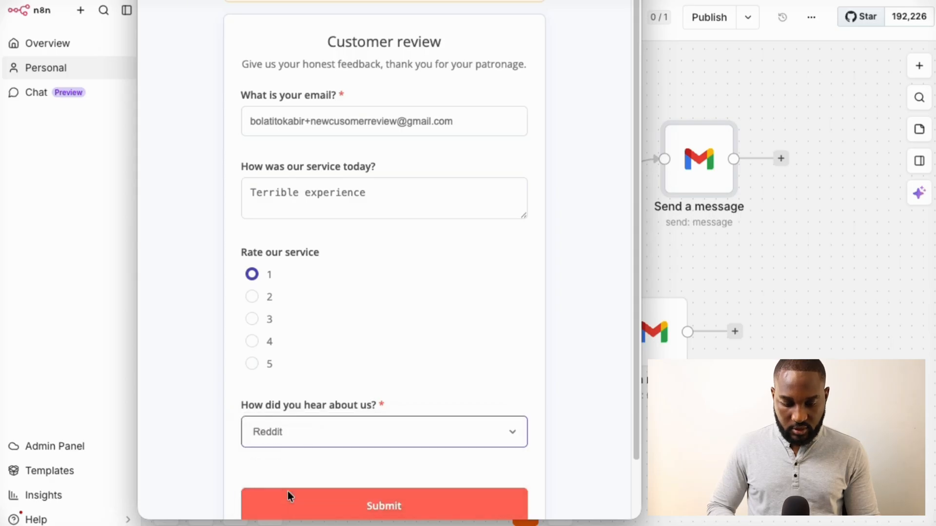
left_click(312, 507)
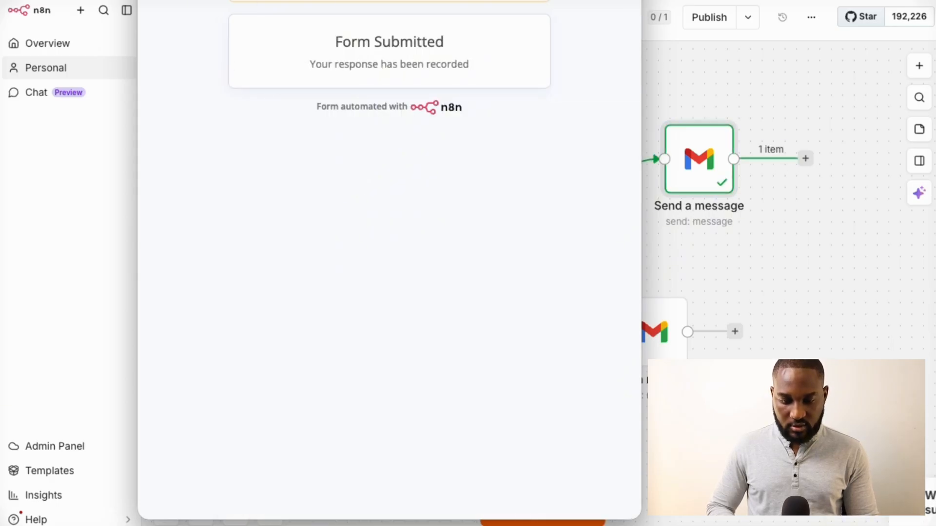
Close the form, refresh the Gmail inbox and open the 'Thank you for your feedback.' email
left_click(148, 0)
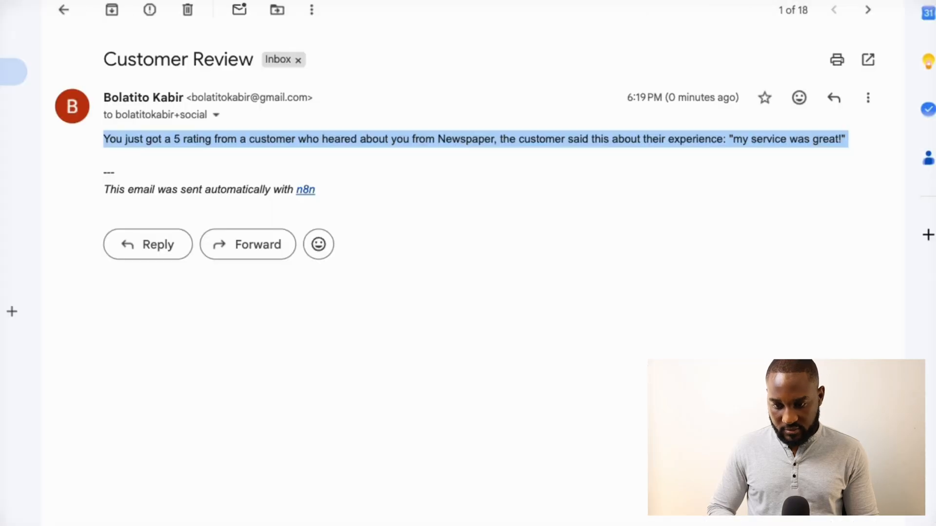
left_click(64, 11)
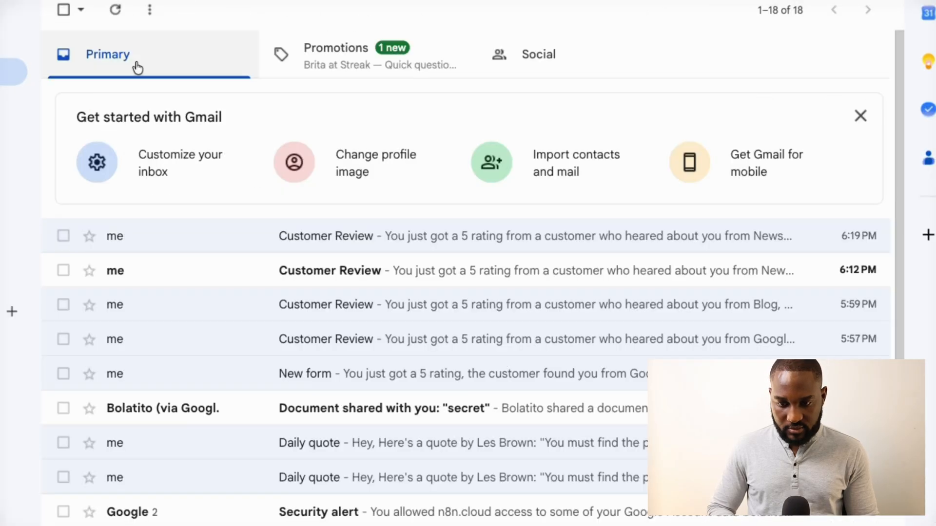
left_click(118, 21)
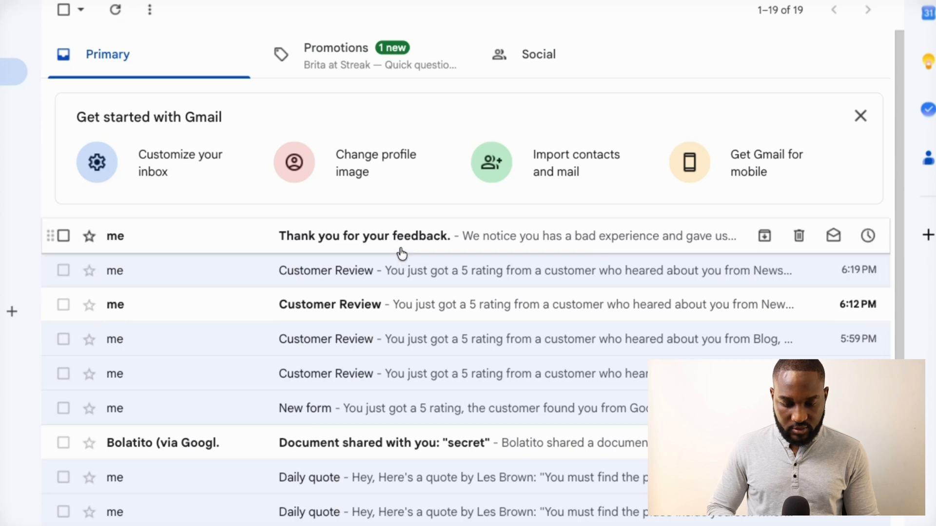
left_click(460, 239)
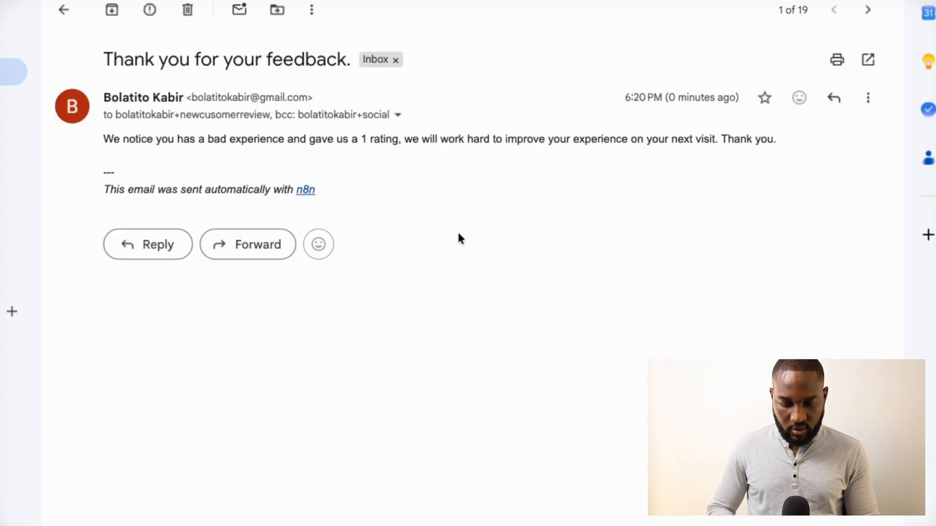
triple_click(166, 142)
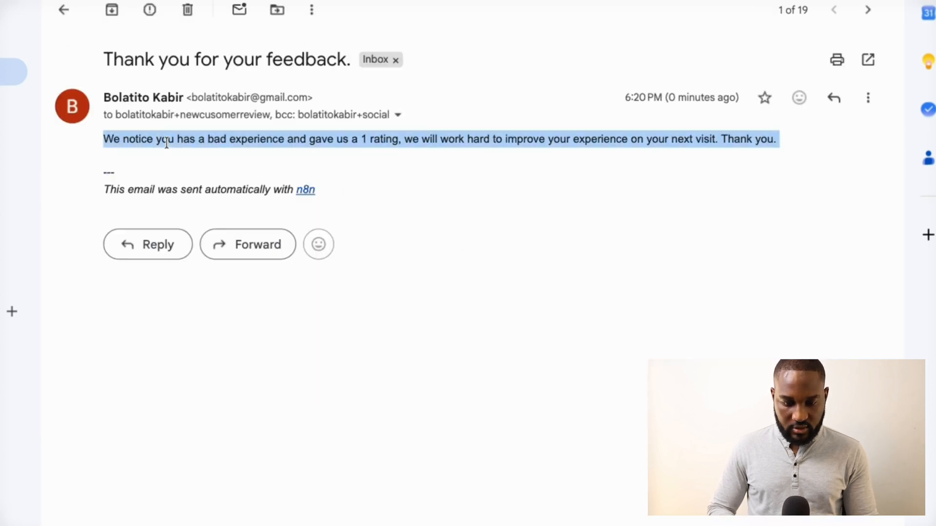
left_click(398, 115)
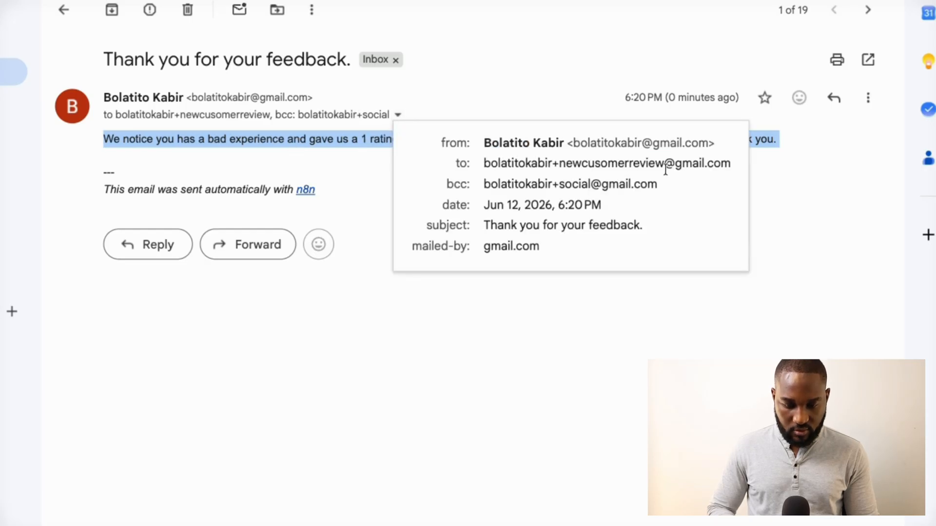
left_click(482, 163)
mouse_move(702, 165)
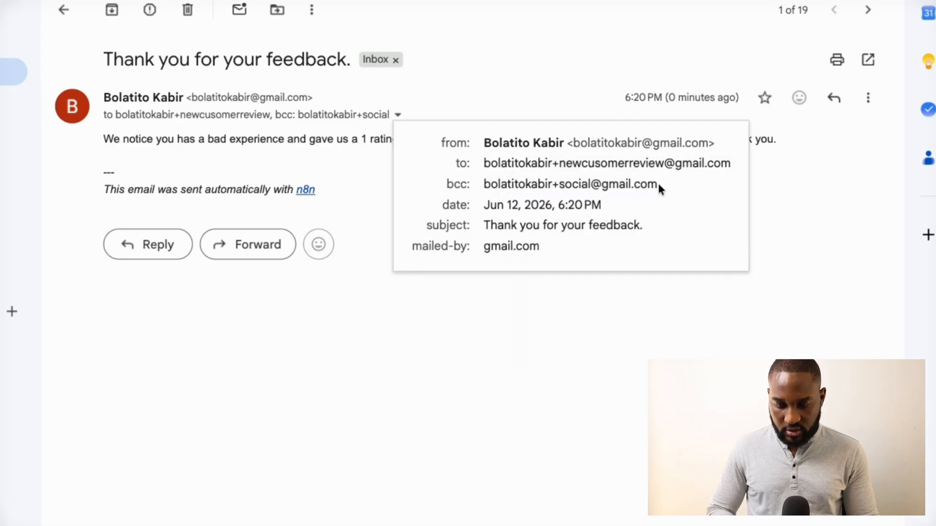
left_click_drag(658, 184, 481, 186)
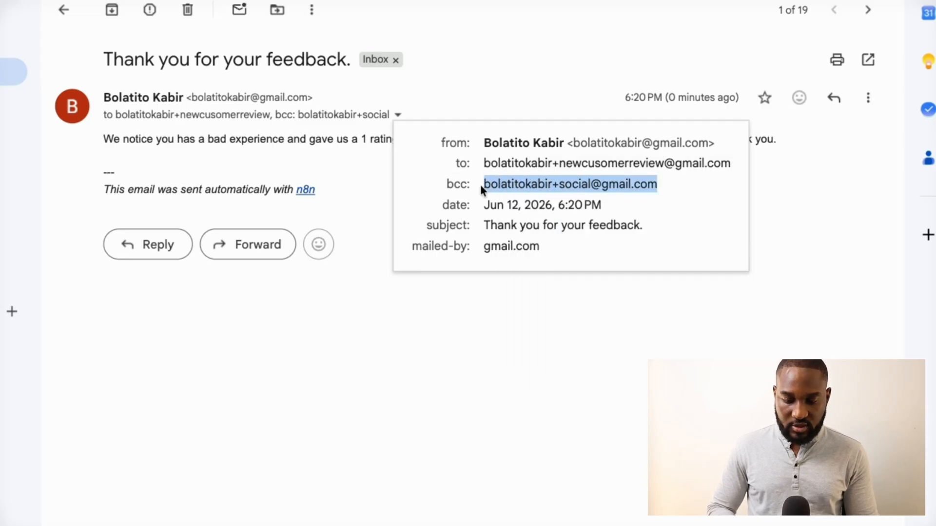
left_click(355, 163)
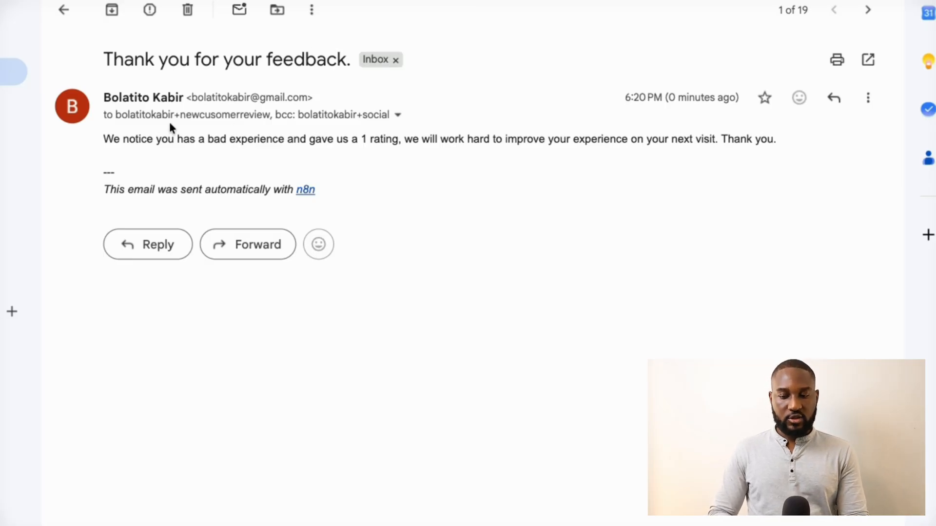
left_click_drag(104, 139, 305, 141)
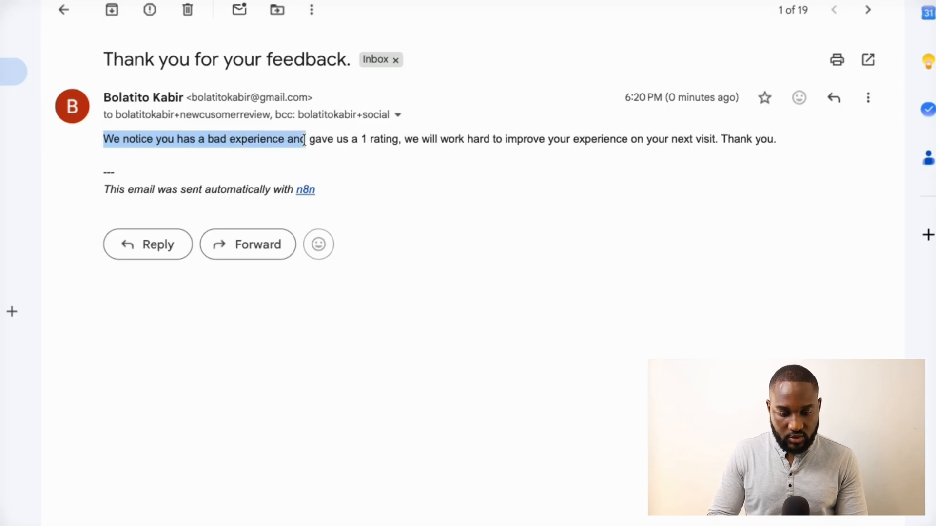
left_click(453, 137)
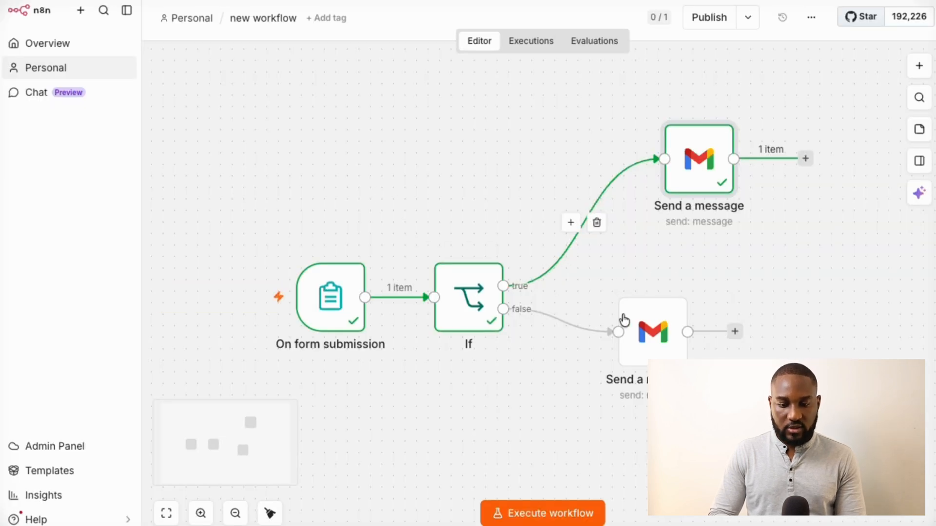
Drag the lower and upper Send a message nodes right and down on the canvas
left_click_drag(641, 335, 710, 367)
left_click_drag(701, 151, 724, 198)
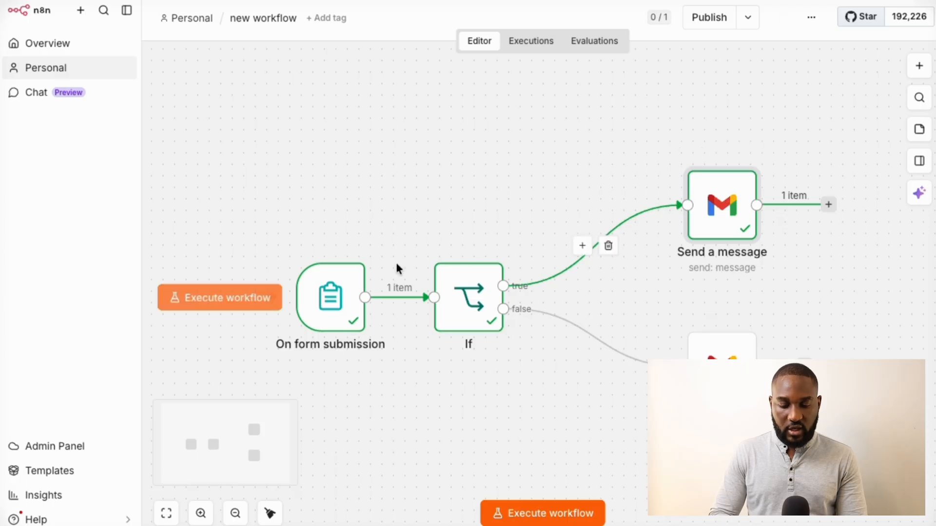